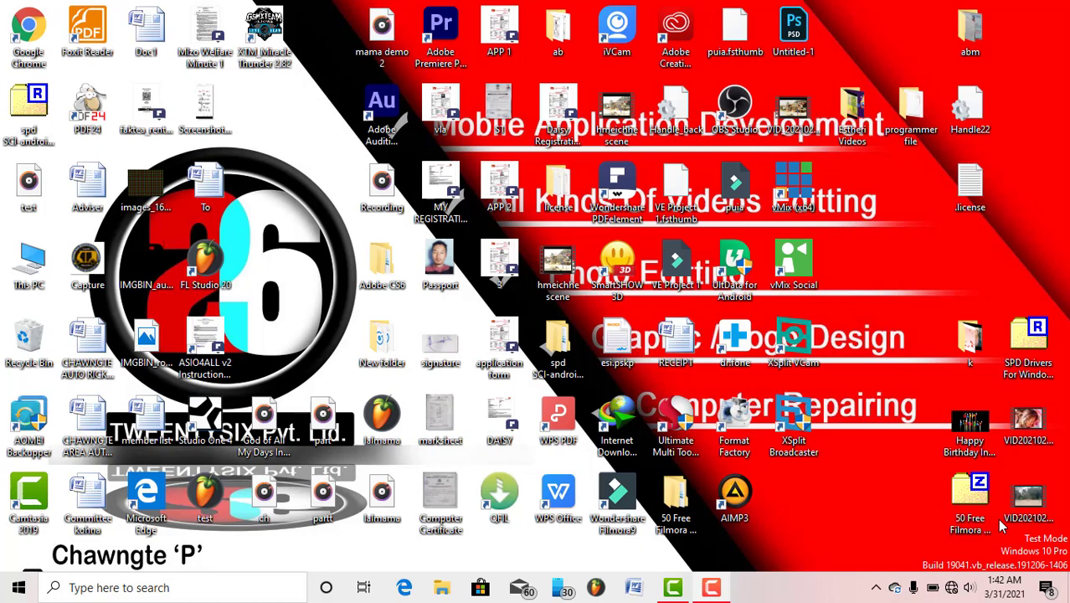
Refresh the desktop repeatedly from its right-click shortcut menu.
{"action": "right_click", "coordinate": [850, 230]}
{"action": "left_click", "coordinate": [875, 275]}
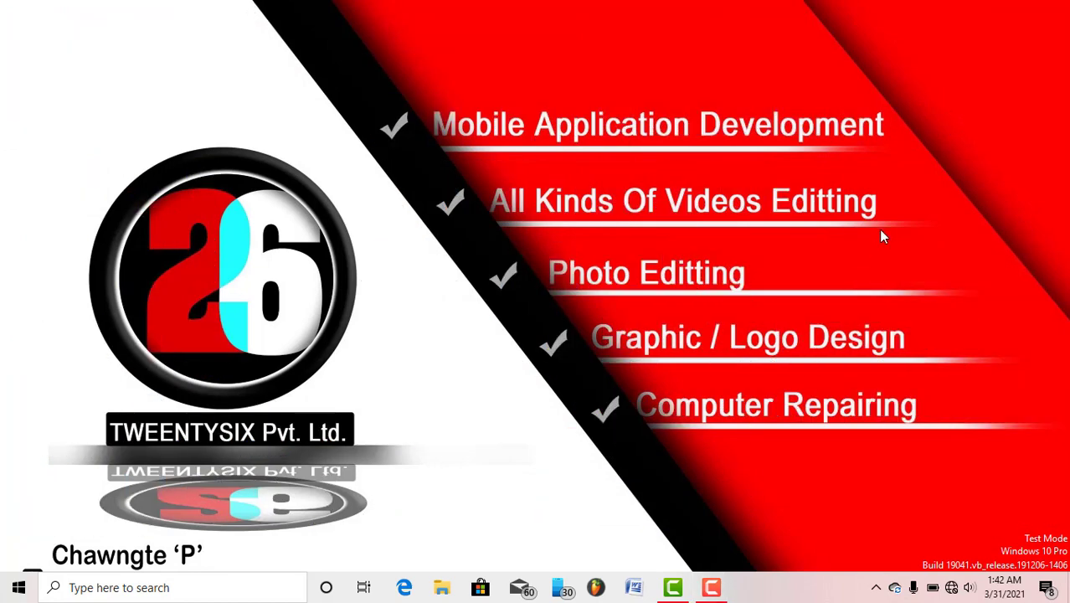
{"action": "right_click", "coordinate": [879, 230]}
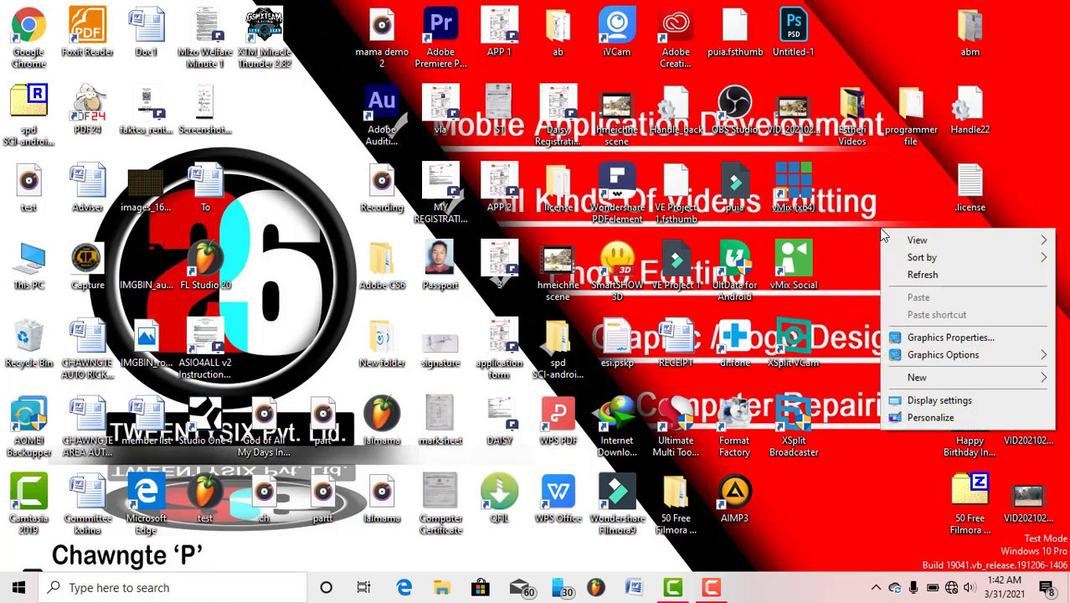
{"action": "left_click", "coordinate": [909, 276]}
{"action": "right_click", "coordinate": [876, 221]}
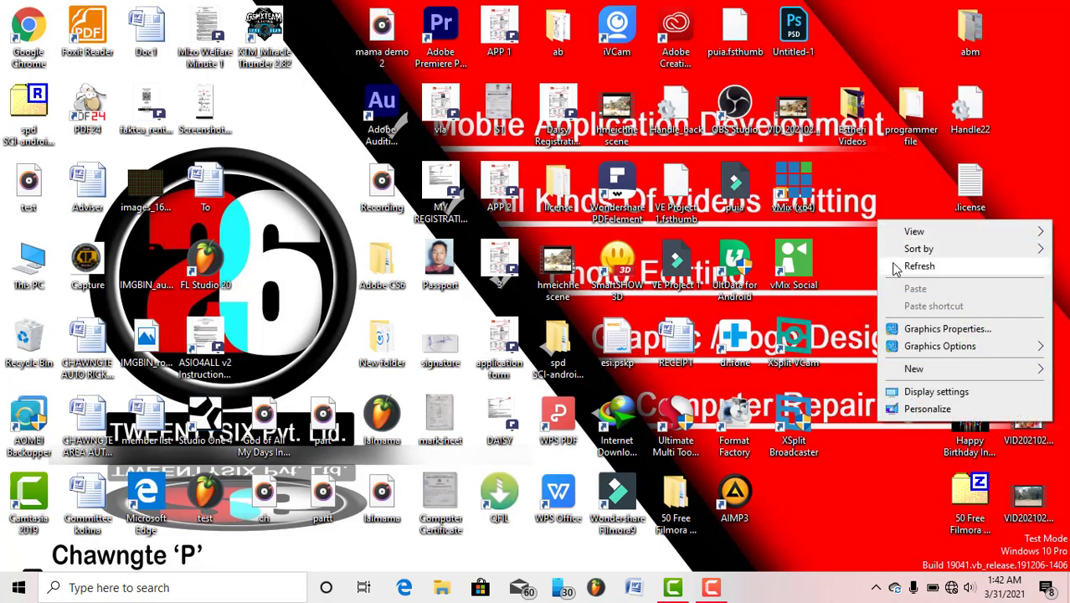
{"action": "left_click", "coordinate": [896, 268]}
{"action": "right_click", "coordinate": [874, 226]}
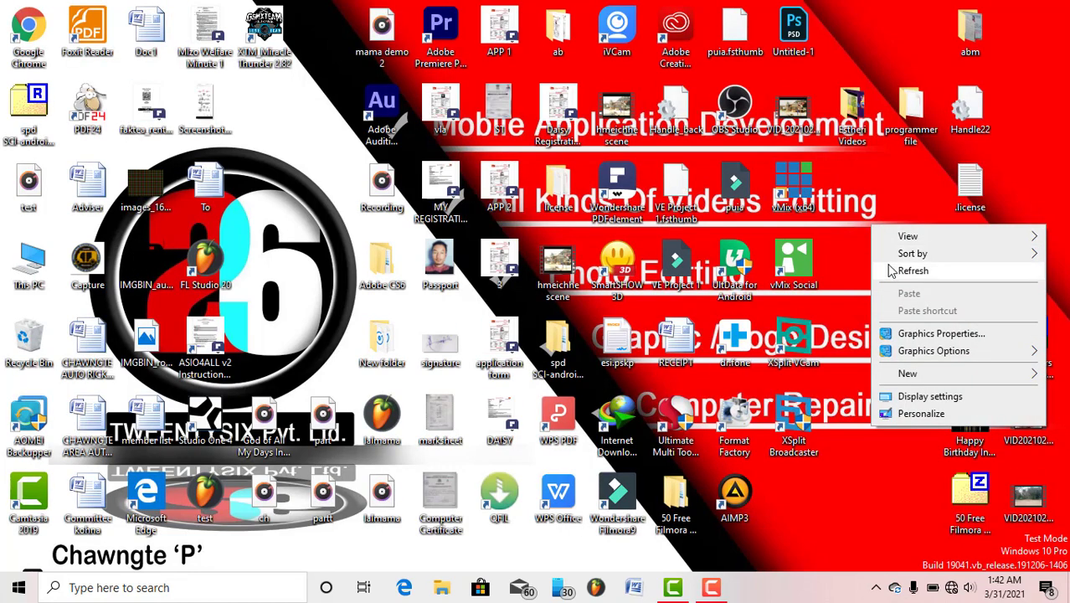
{"action": "left_click", "coordinate": [892, 270]}
{"action": "right_click", "coordinate": [864, 216]}
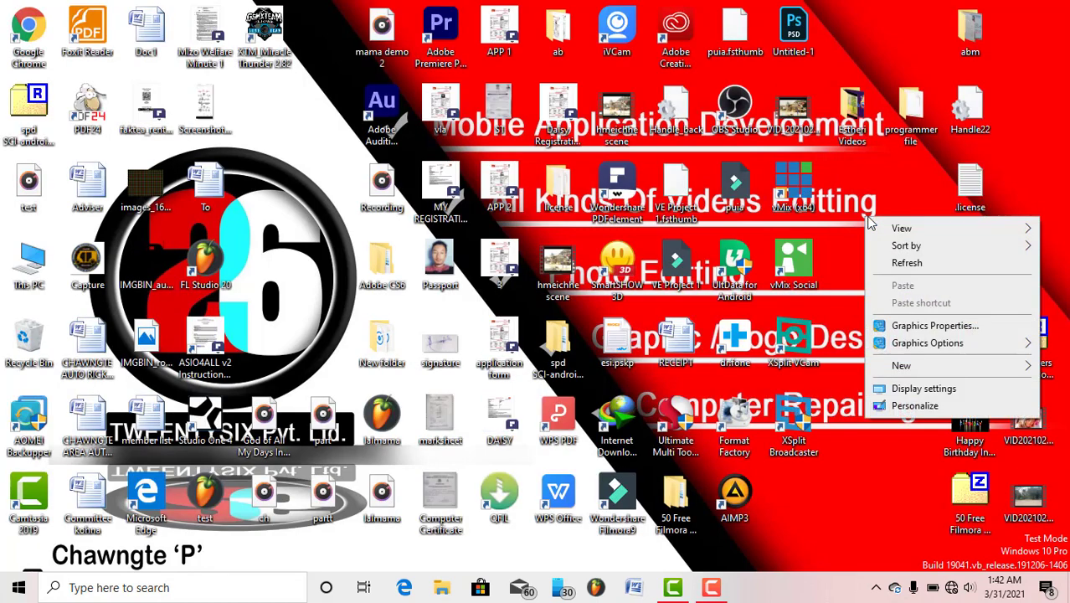
{"action": "left_click", "coordinate": [885, 266]}
{"action": "right_click", "coordinate": [872, 219]}
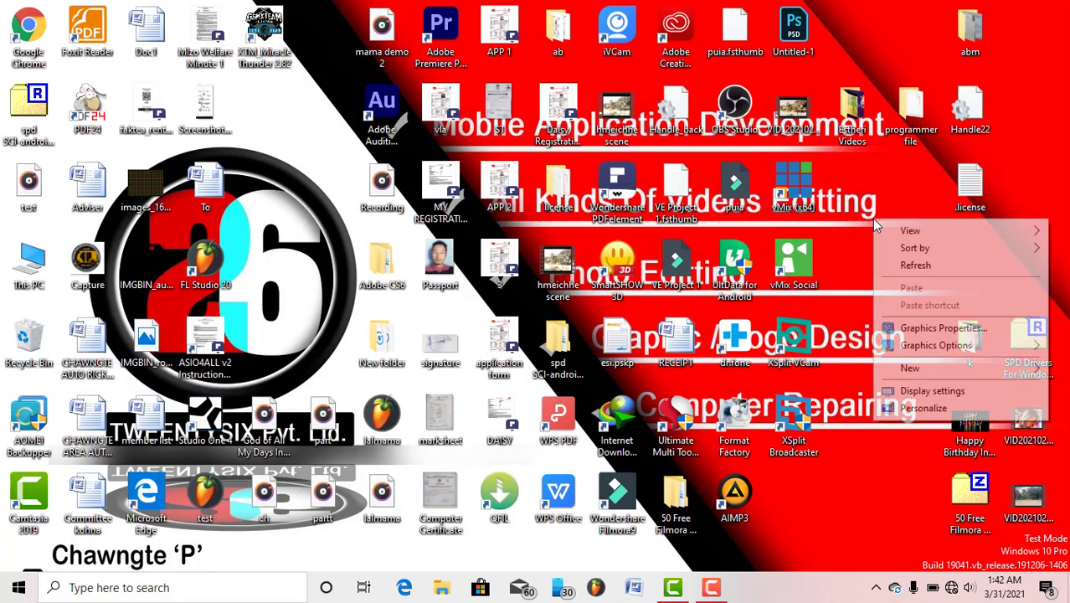
{"action": "left_click", "coordinate": [897, 268]}
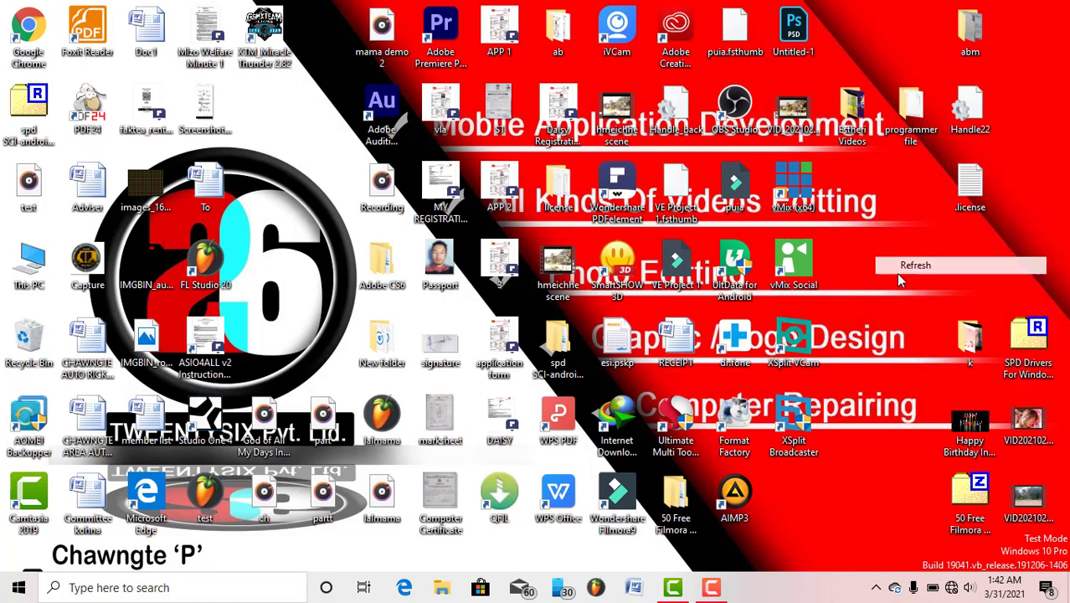
{"action": "right_click", "coordinate": [875, 236]}
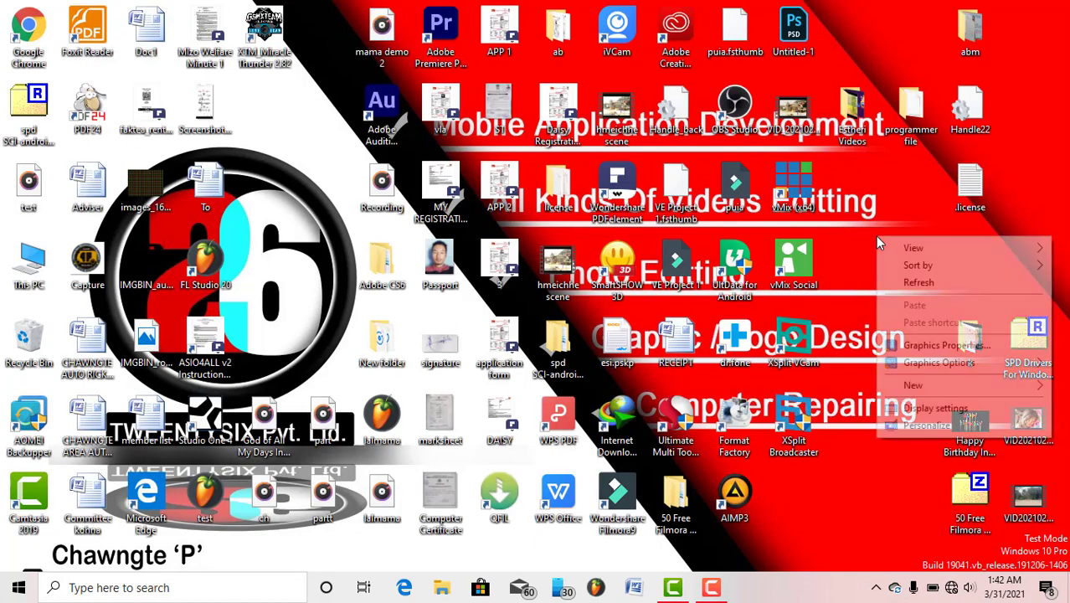
{"action": "left_click", "coordinate": [897, 283]}
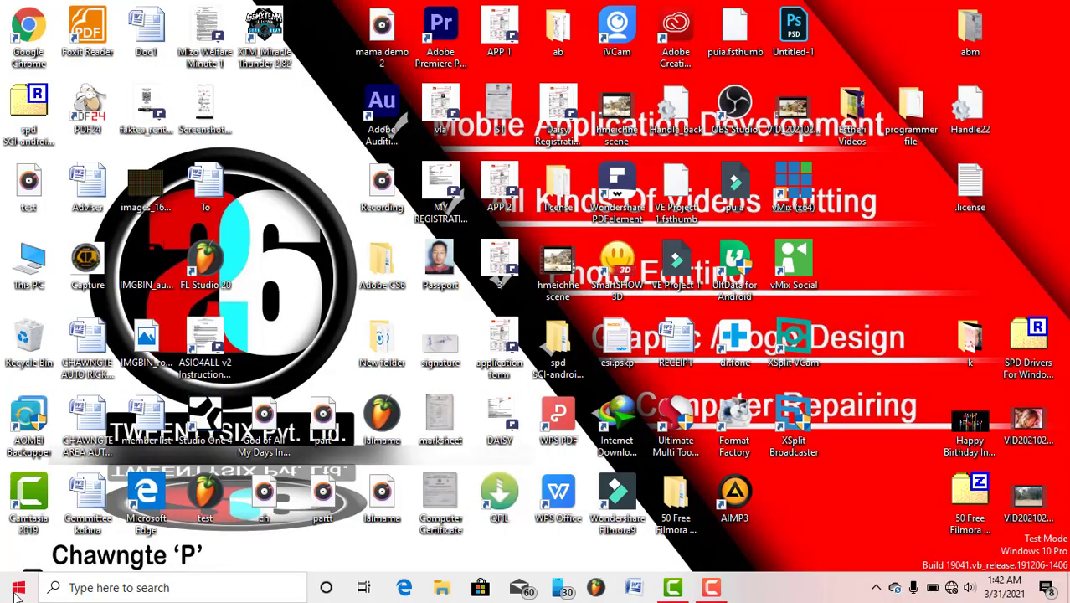
Search 'word' in the Start menu and launch Microsoft Office Word 2007.
{"action": "left_click", "coordinate": [18, 588]}
{"action": "left_click", "coordinate": [18, 588]}
{"action": "left_click", "coordinate": [18, 588]}
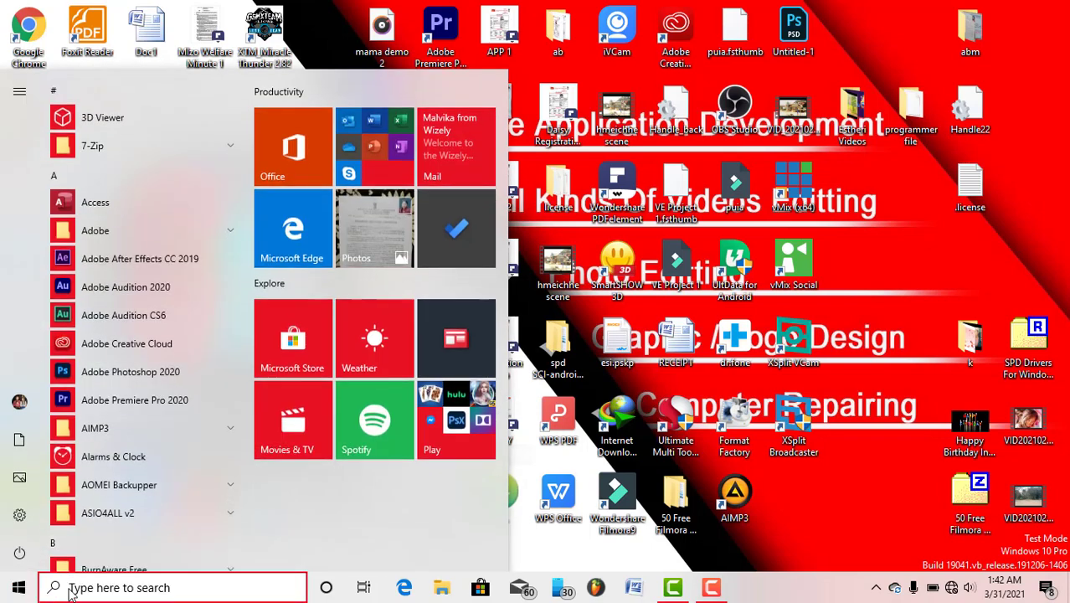
{"action": "type", "text": "w"}
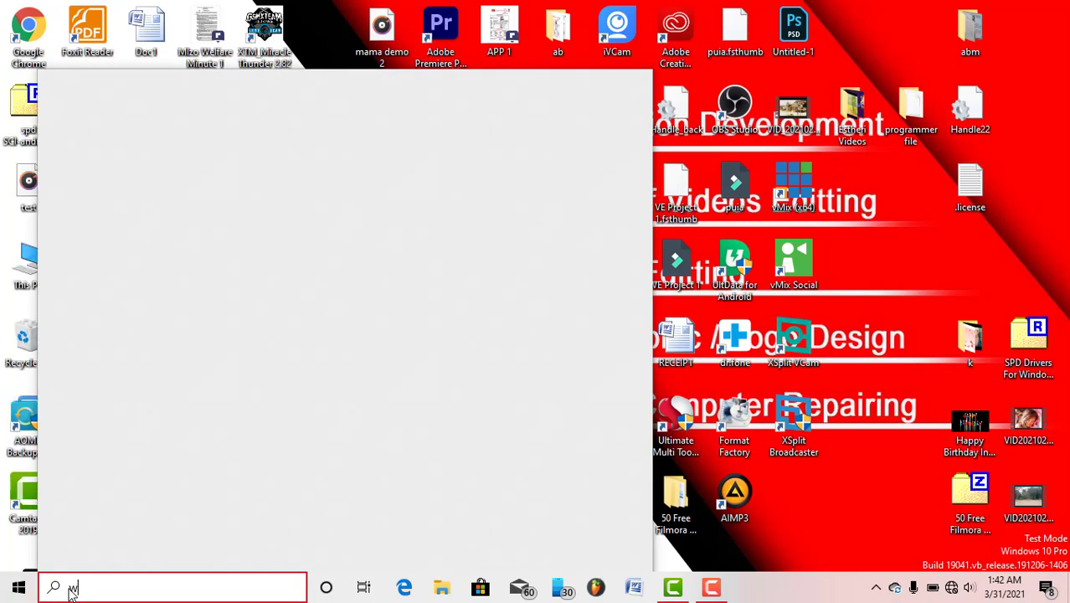
{"action": "type", "text": "ord"}
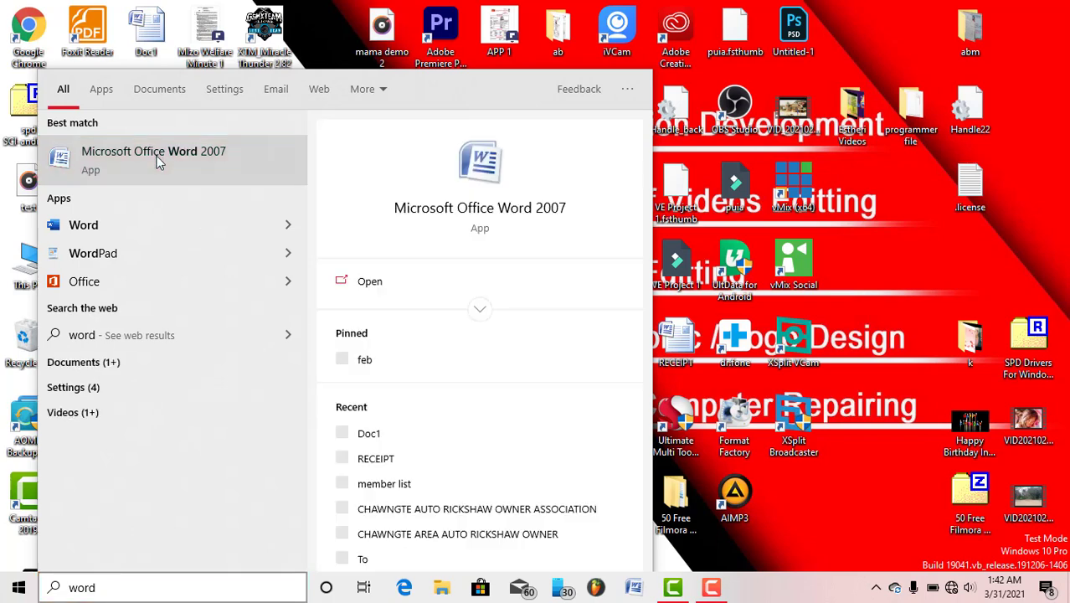
{"action": "left_click", "coordinate": [159, 161]}
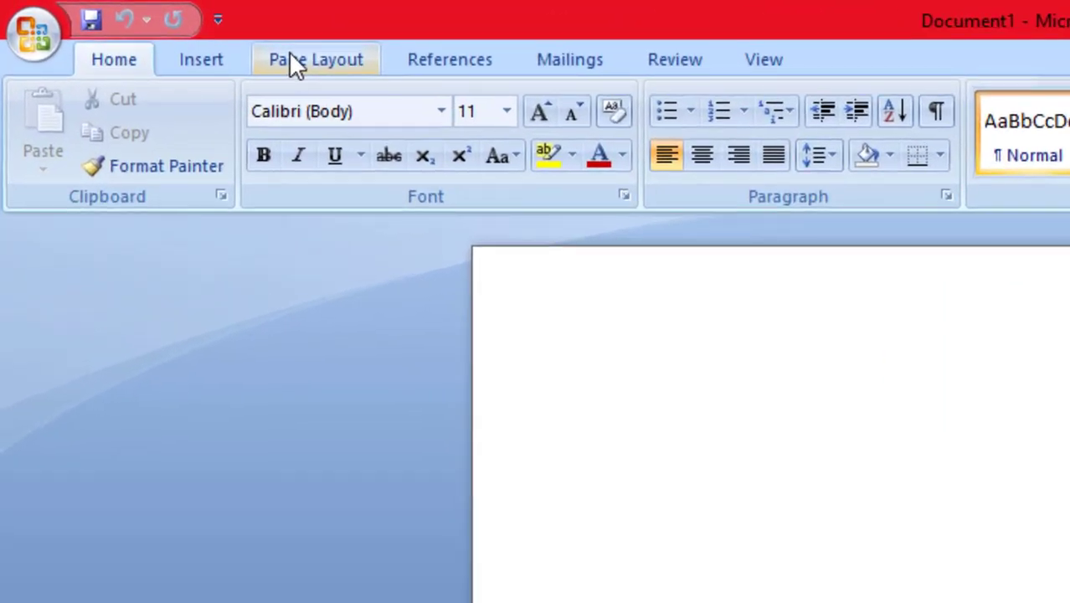
Set the paper size to A4 from Page Layout.
{"action": "left_click", "coordinate": [294, 63]}
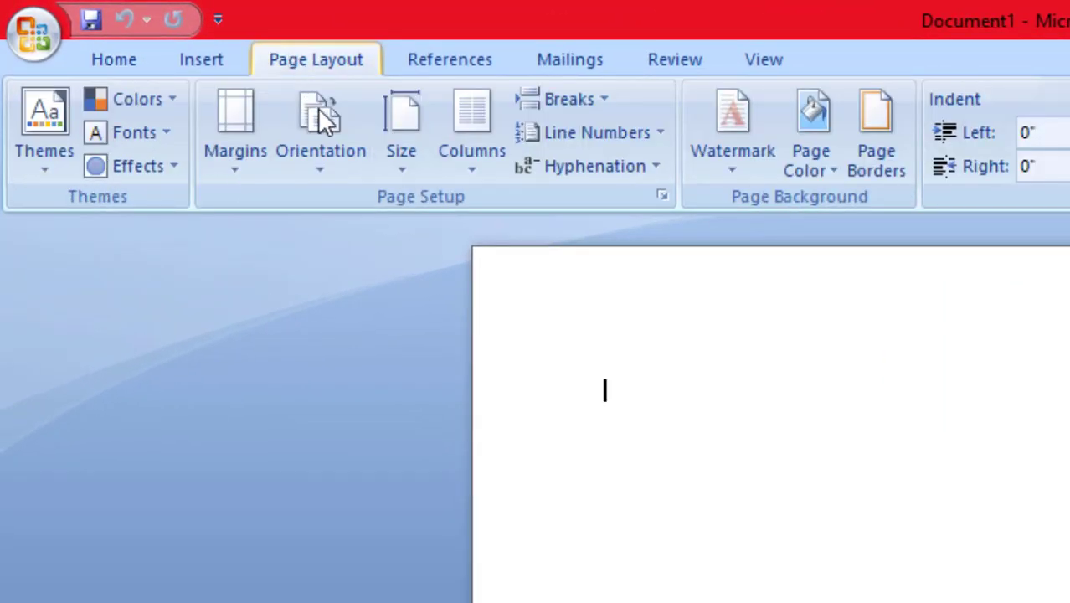
{"action": "left_click", "coordinate": [400, 155]}
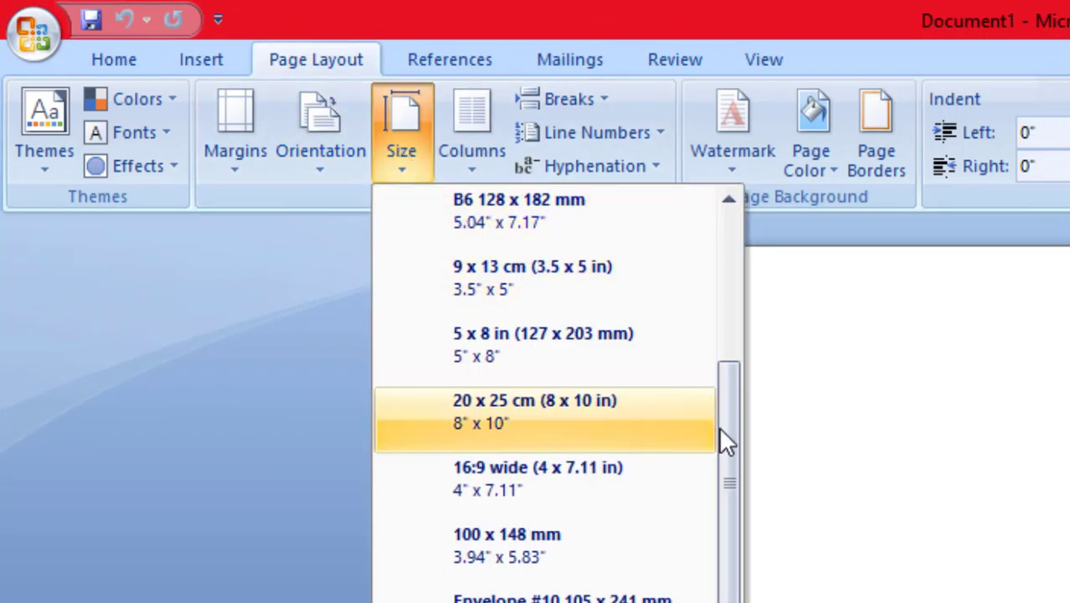
{"action": "mouse_move", "coordinate": [722, 427]}
{"action": "left_mouse_down"}
{"action": "mouse_move", "coordinate": [730, 327]}
{"action": "mouse_move", "coordinate": [753, 268]}
{"action": "left_mouse_up"}
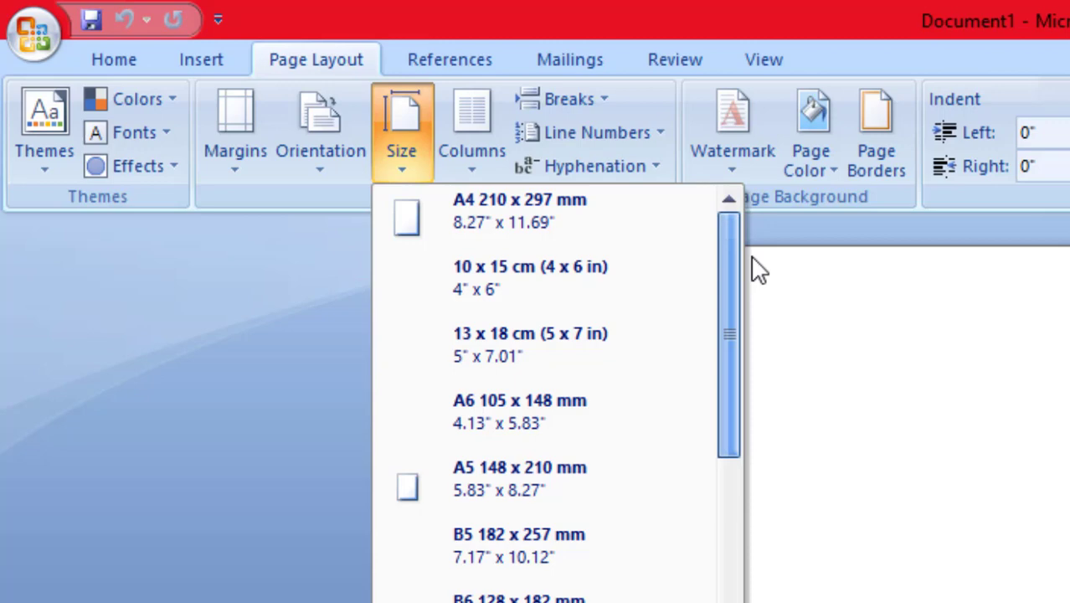
{"action": "left_click", "coordinate": [603, 241]}
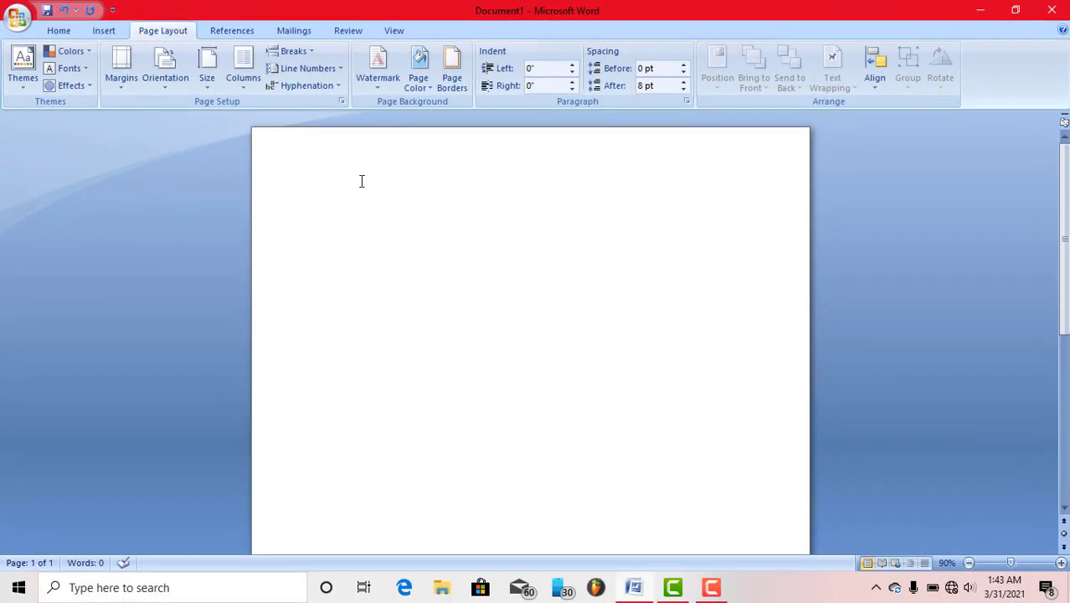
Try landscape, return the page to portrait, and zoom out to view the whole page.
{"action": "left_click", "coordinate": [163, 80]}
{"action": "left_click", "coordinate": [200, 148]}
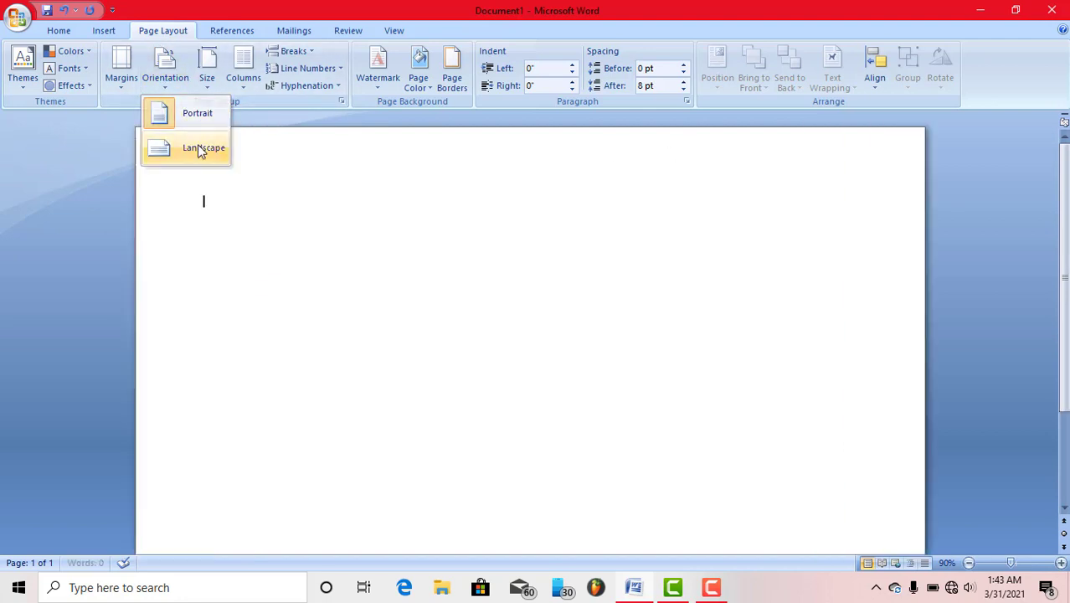
{"action": "left_click", "coordinate": [177, 83]}
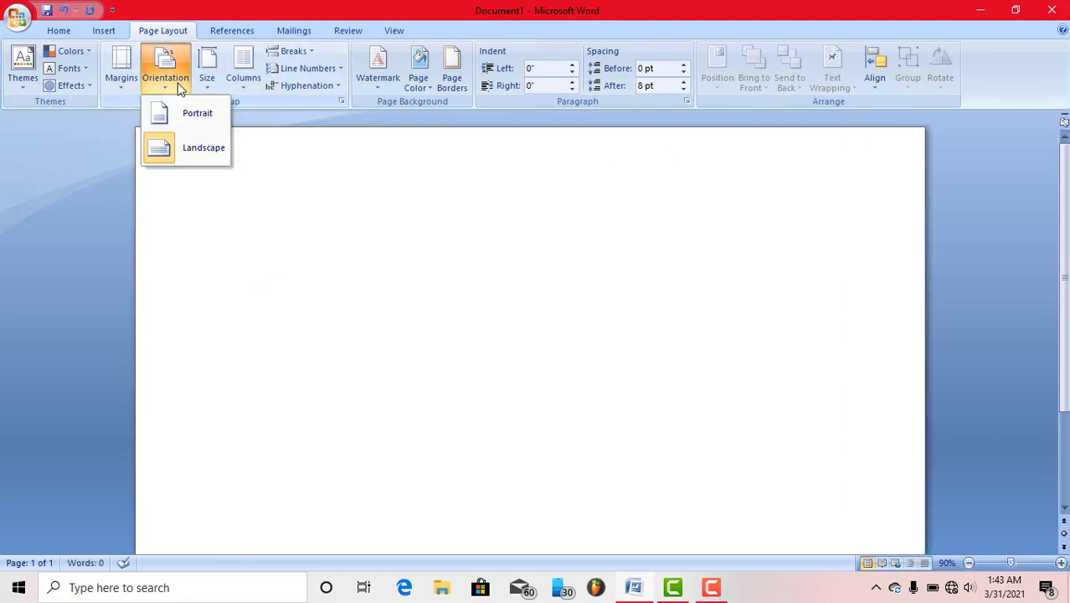
{"action": "left_click", "coordinate": [187, 113]}
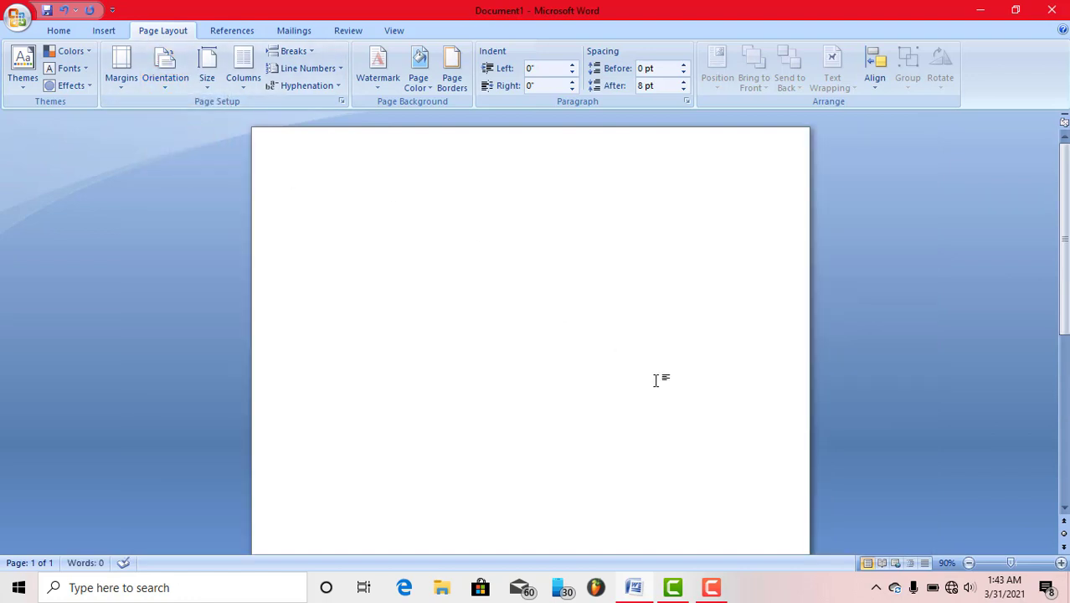
{"action": "left_click", "coordinate": [970, 564]}
{"action": "left_click", "coordinate": [970, 564]}
{"action": "left_click", "coordinate": [970, 563]}
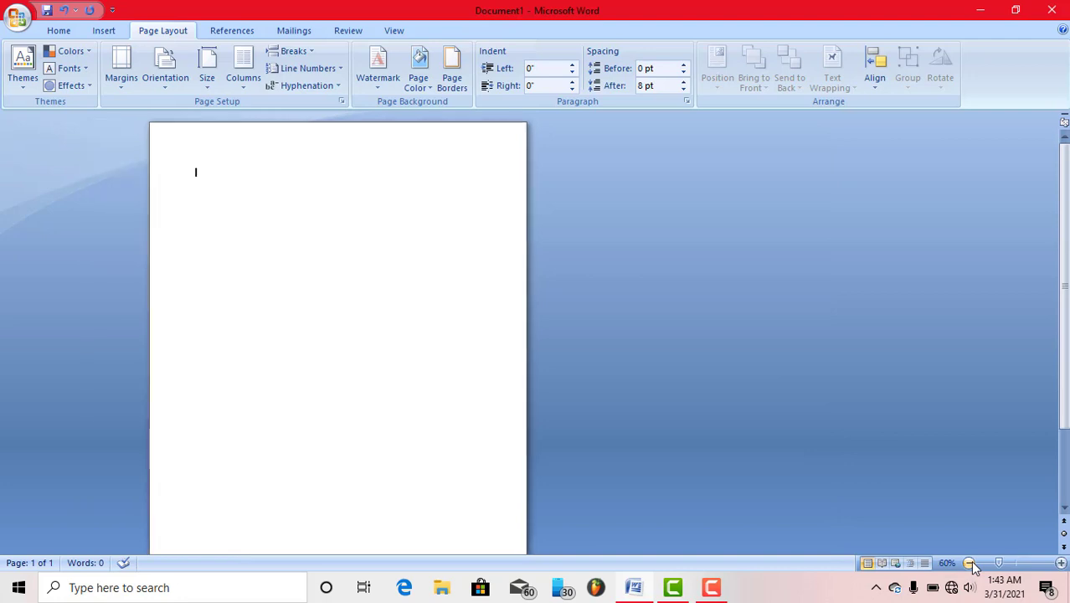
{"action": "left_click", "coordinate": [970, 563]}
{"action": "left_click", "coordinate": [970, 564]}
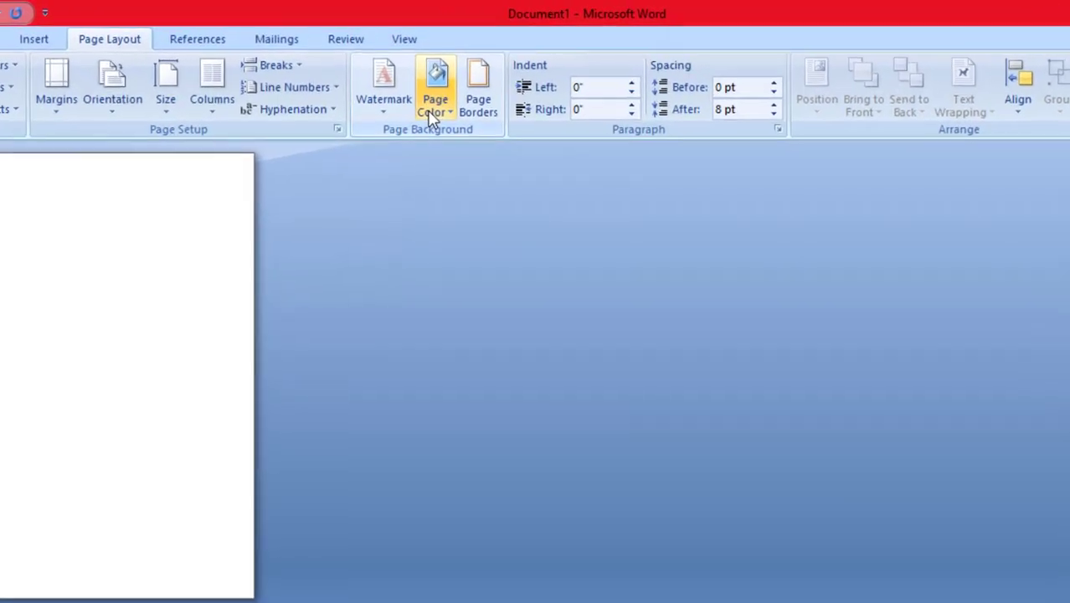
Set the page colour to Blue, Accent 1, Darker 25%.
{"action": "left_click", "coordinate": [432, 117]}
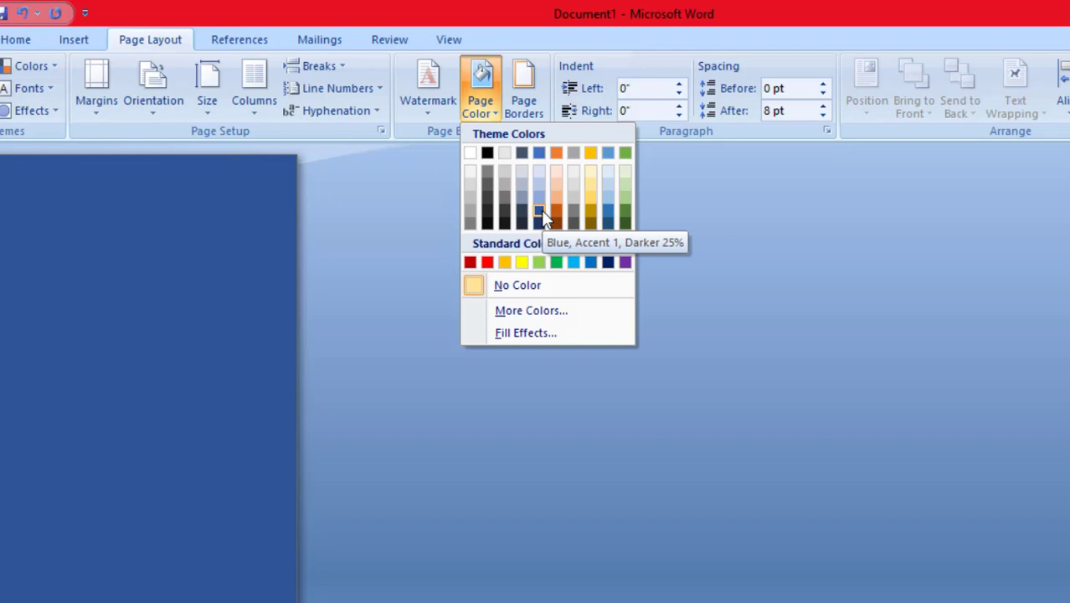
{"action": "left_click", "coordinate": [540, 214]}
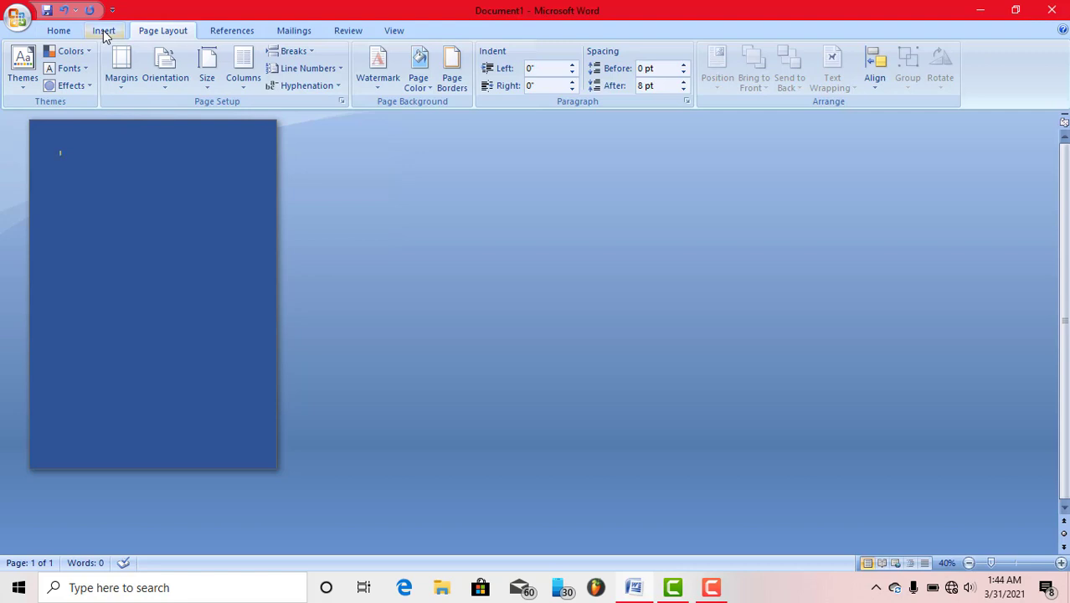
Draw a 10.53" by 6.34" rounded rectangle covering most of the page.
{"action": "left_click", "coordinate": [104, 32]}
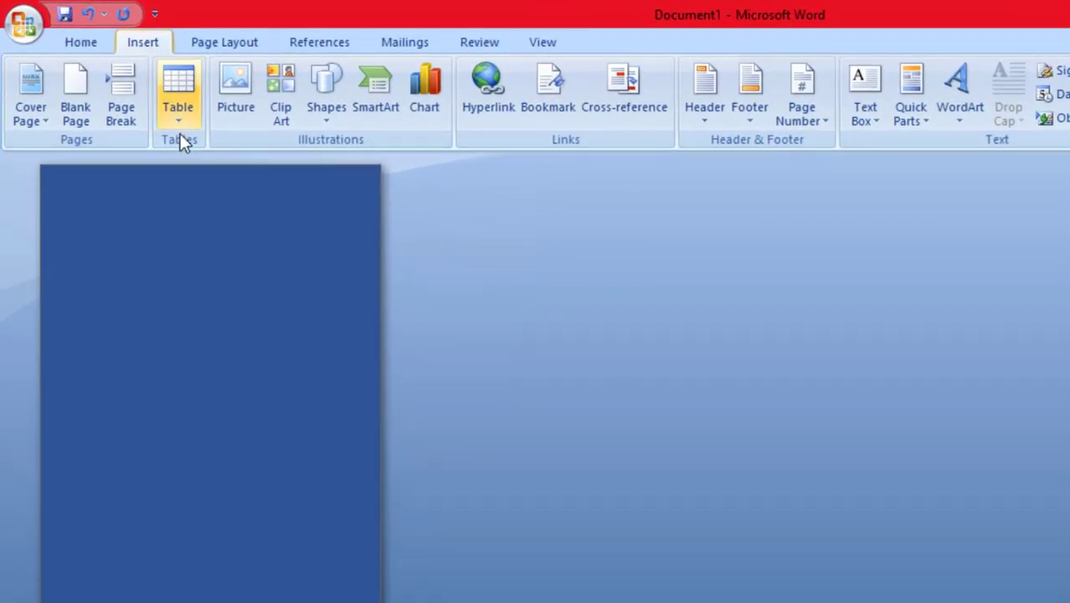
{"action": "left_click", "coordinate": [331, 120]}
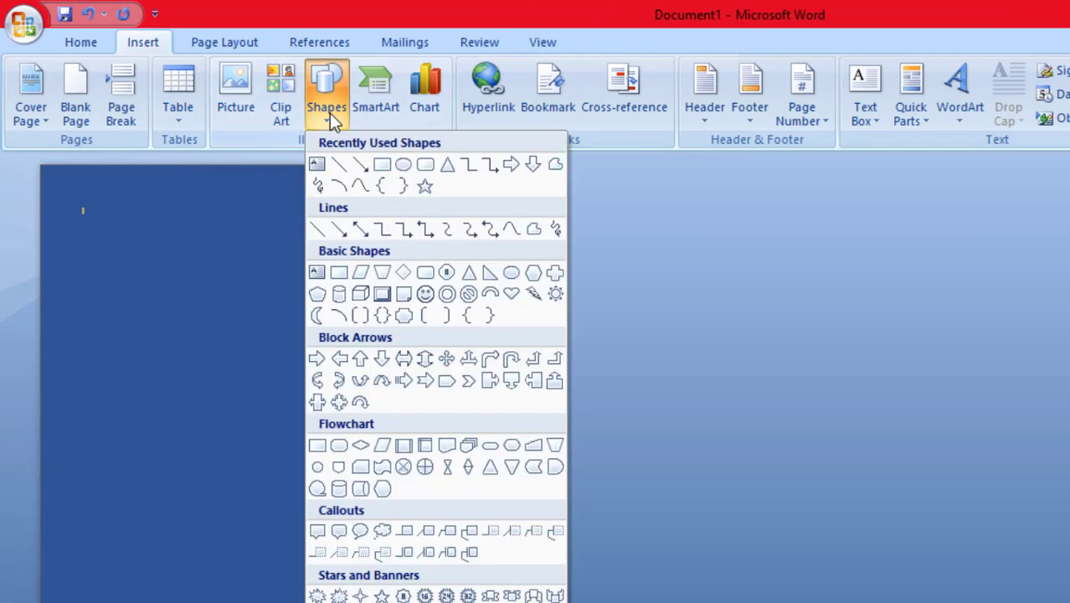
{"action": "left_click", "coordinate": [423, 164]}
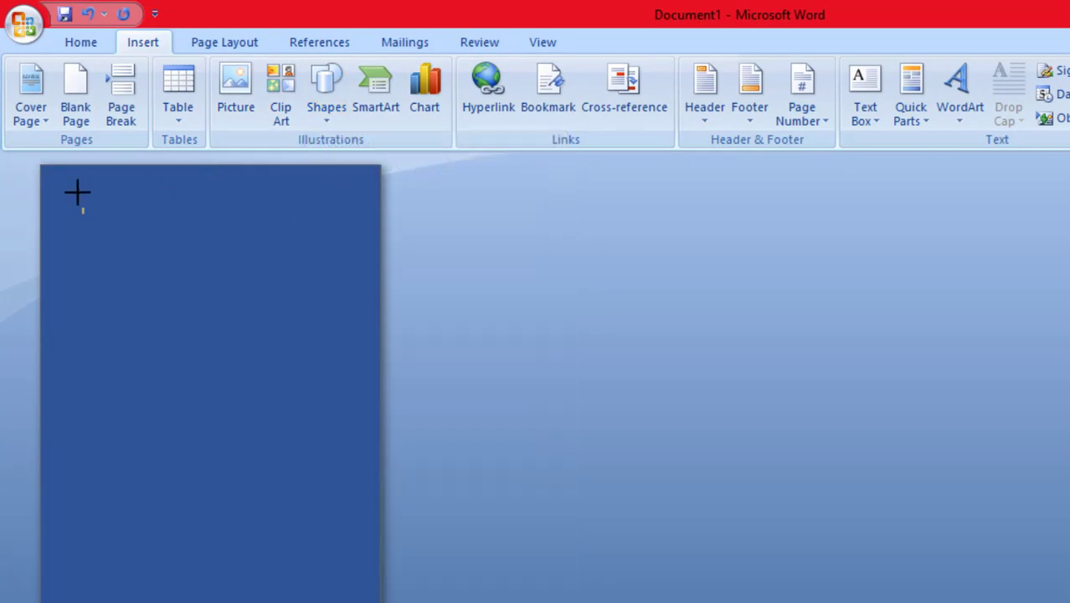
{"action": "mouse_move", "coordinate": [77, 192]}
{"action": "left_mouse_down"}
{"action": "mouse_move", "coordinate": [244, 573]}
{"action": "mouse_move", "coordinate": [341, 602]}
{"action": "left_mouse_up"}
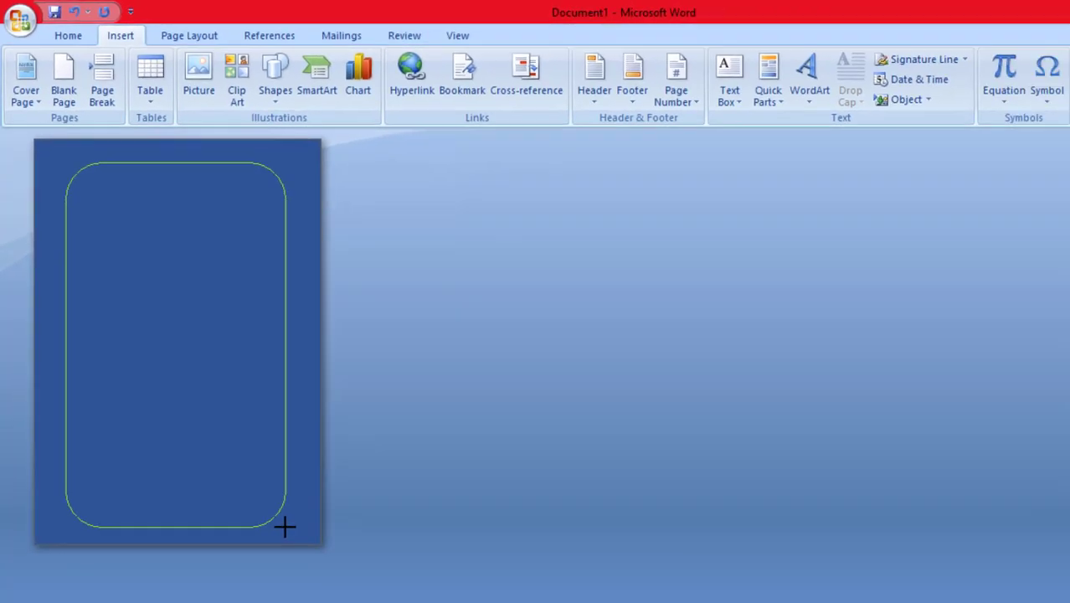
{"action": "left_click_drag", "start_coordinate": [270, 500], "coordinate": [269, 499]}
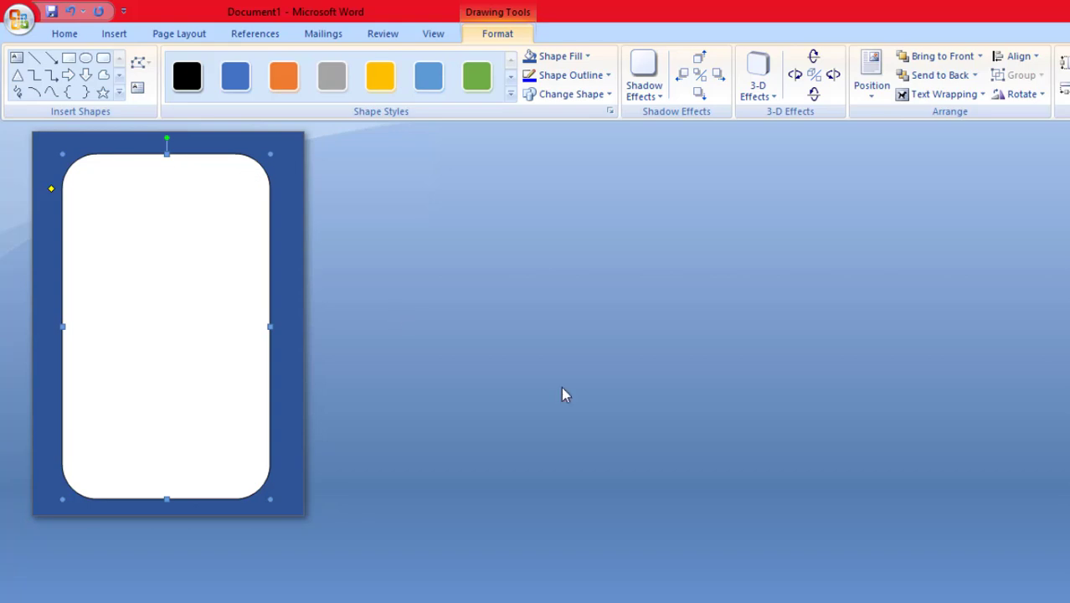
{"action": "scroll", "coordinate": [793, 294], "scroll_direction": "up", "scroll_amount": 6, "text": "ctrl"}
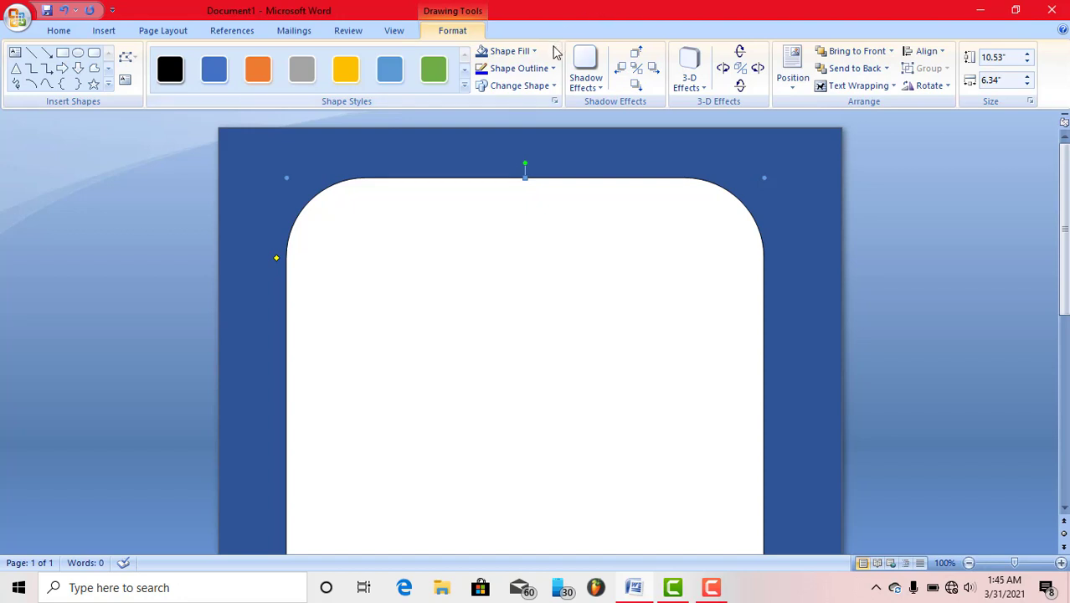
Give the rounded panel a light blue diagonal gradient fill, then bring up its outline choices.
{"action": "left_click", "coordinate": [534, 51]}
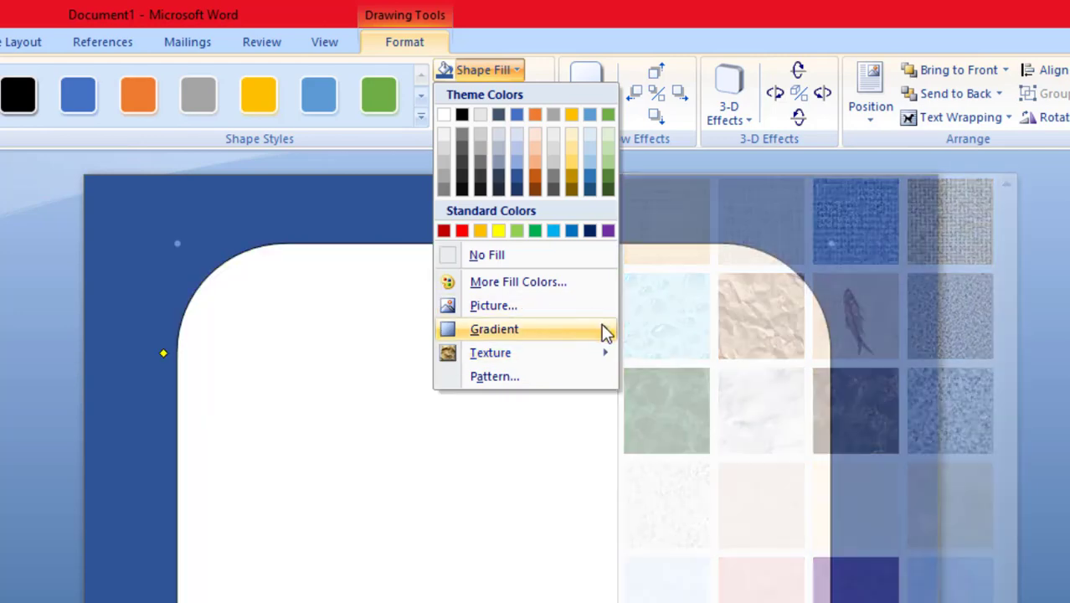
{"action": "mouse_move", "coordinate": [494, 329]}
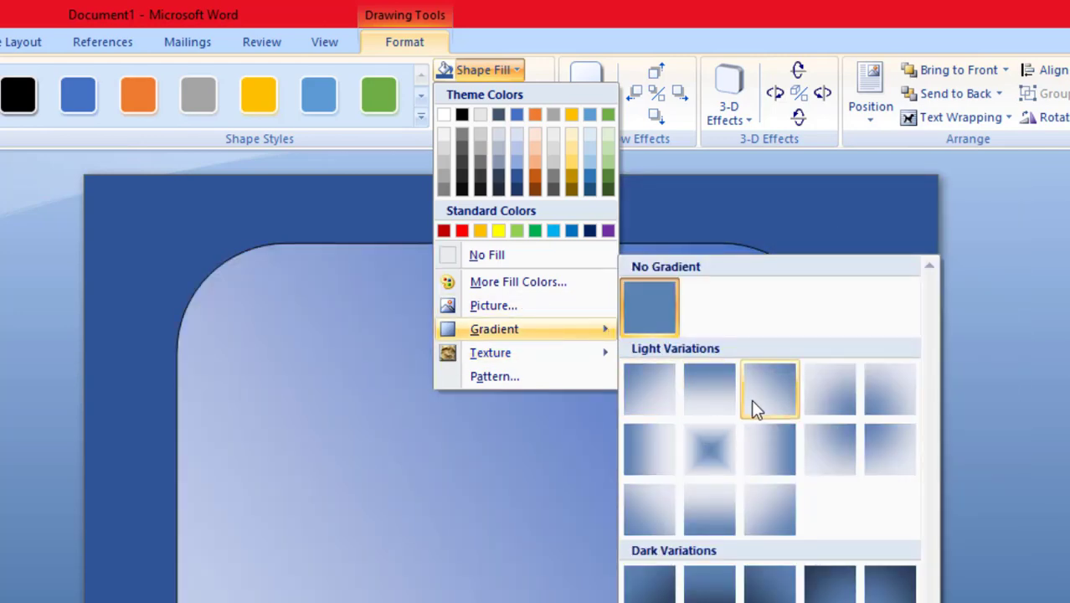
{"action": "left_click", "coordinate": [752, 400]}
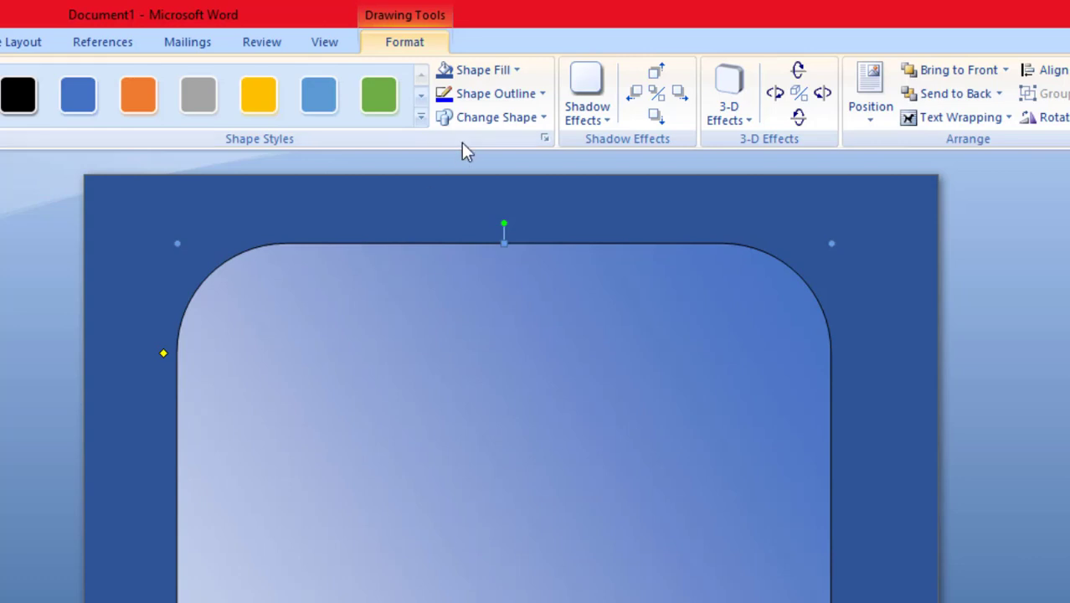
{"action": "left_click", "coordinate": [534, 101]}
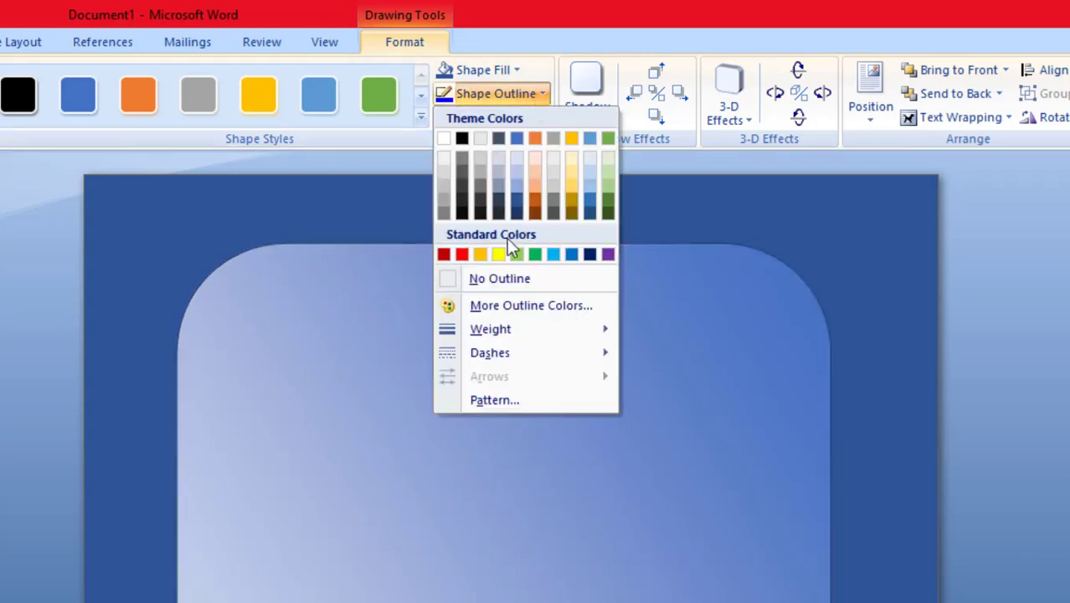
Try outline weights, then give the panel a white double 4½ pt outline in Format AutoShape.
{"action": "left_click", "coordinate": [496, 280]}
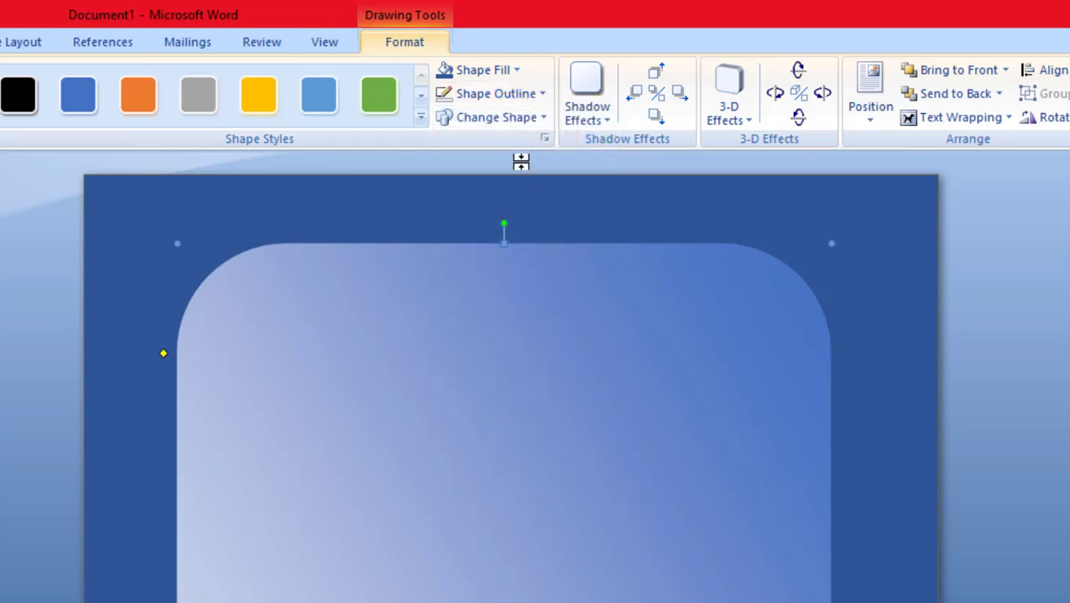
{"action": "left_click", "coordinate": [518, 95]}
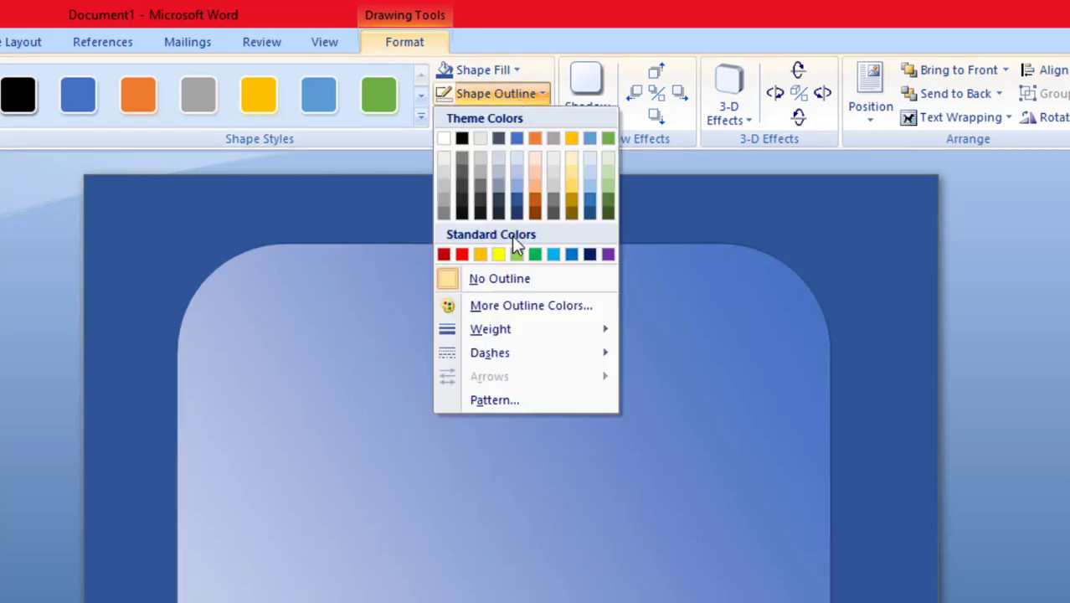
{"action": "mouse_move", "coordinate": [491, 329]}
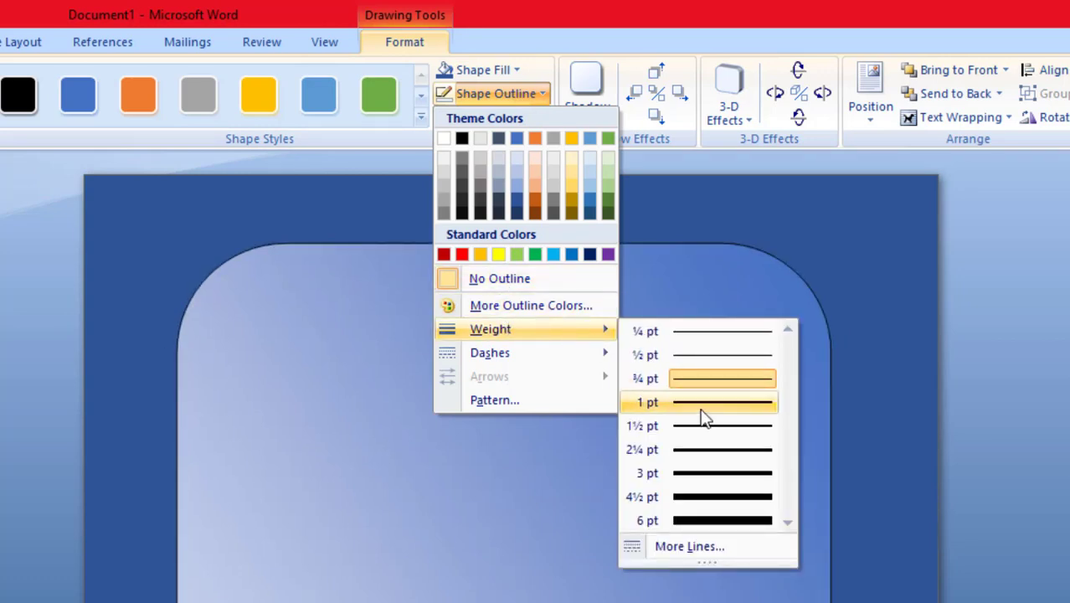
{"action": "left_click", "coordinate": [711, 481]}
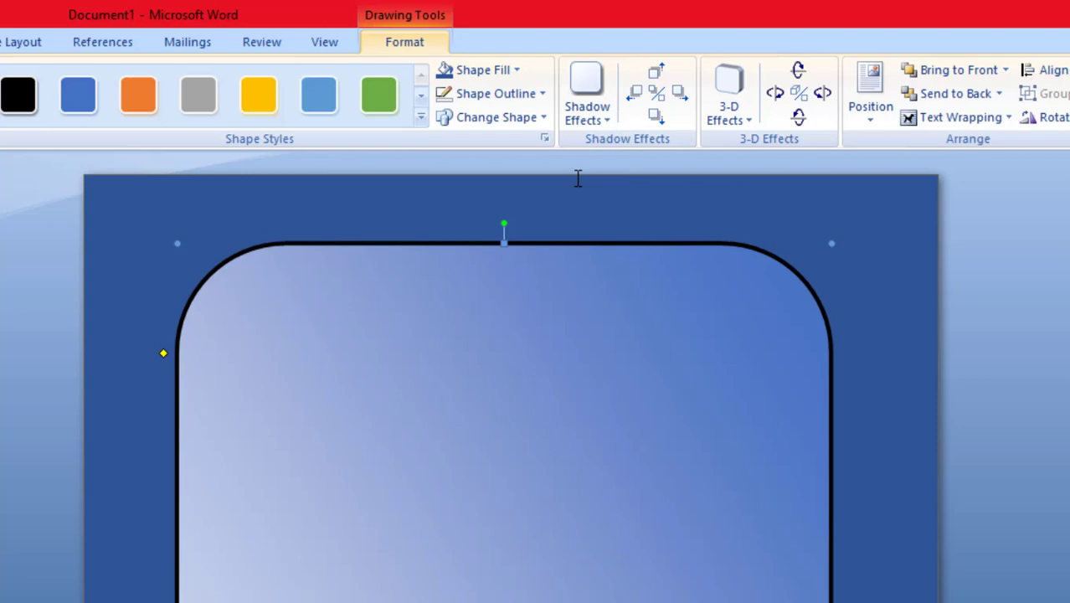
{"action": "left_click", "coordinate": [535, 95]}
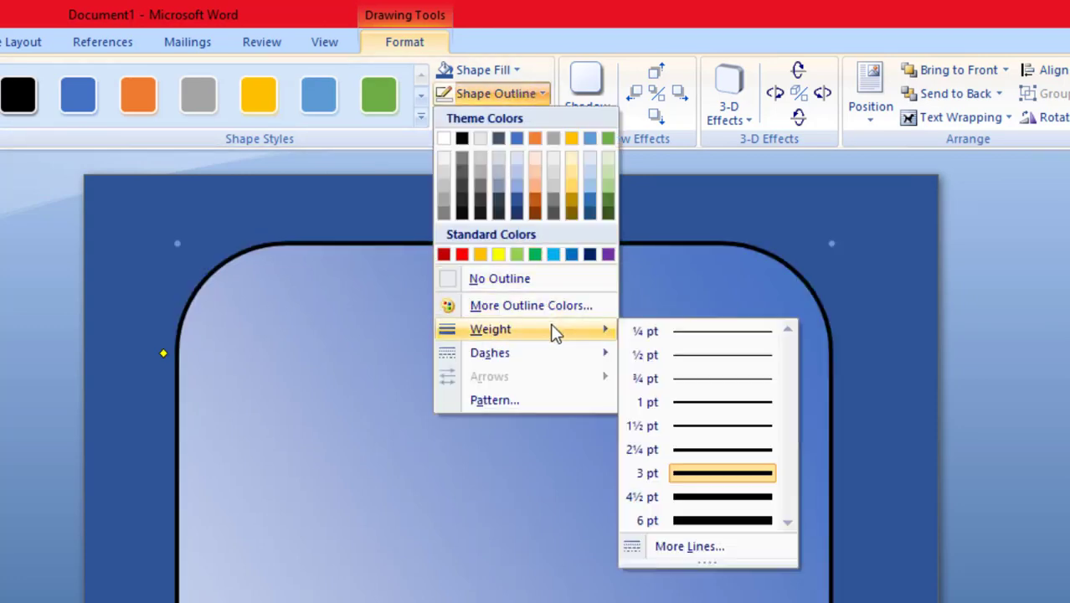
{"action": "mouse_move", "coordinate": [490, 353]}
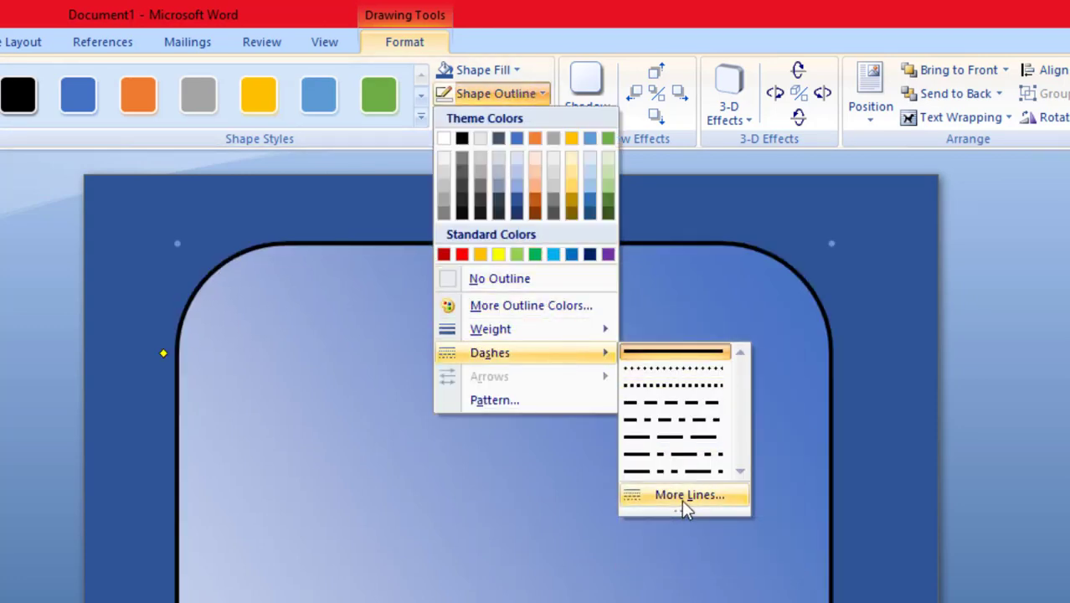
{"action": "left_click", "coordinate": [683, 499]}
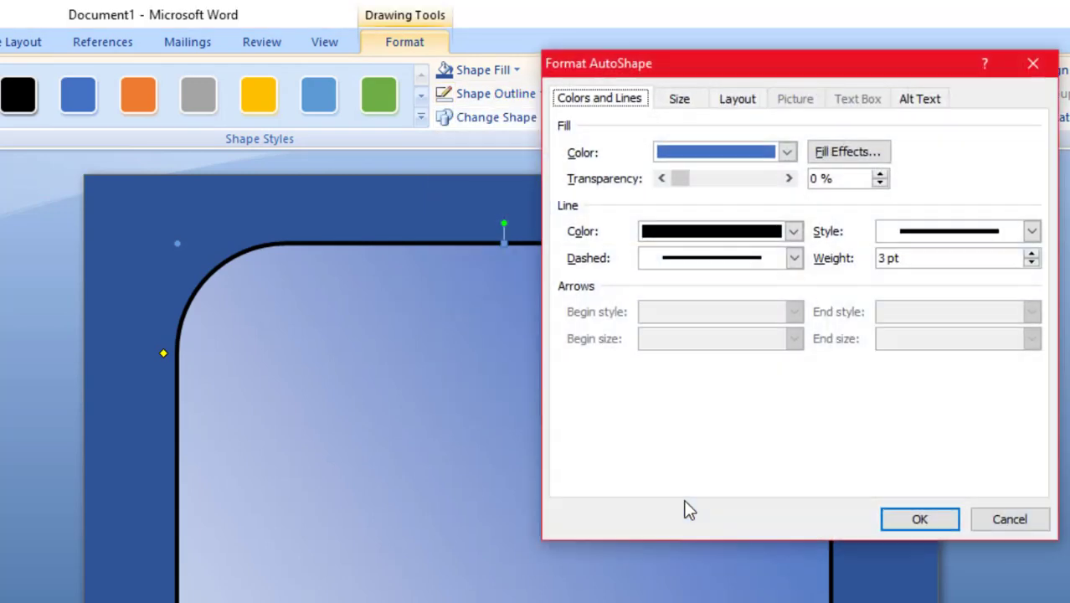
{"action": "left_click", "coordinate": [1018, 237]}
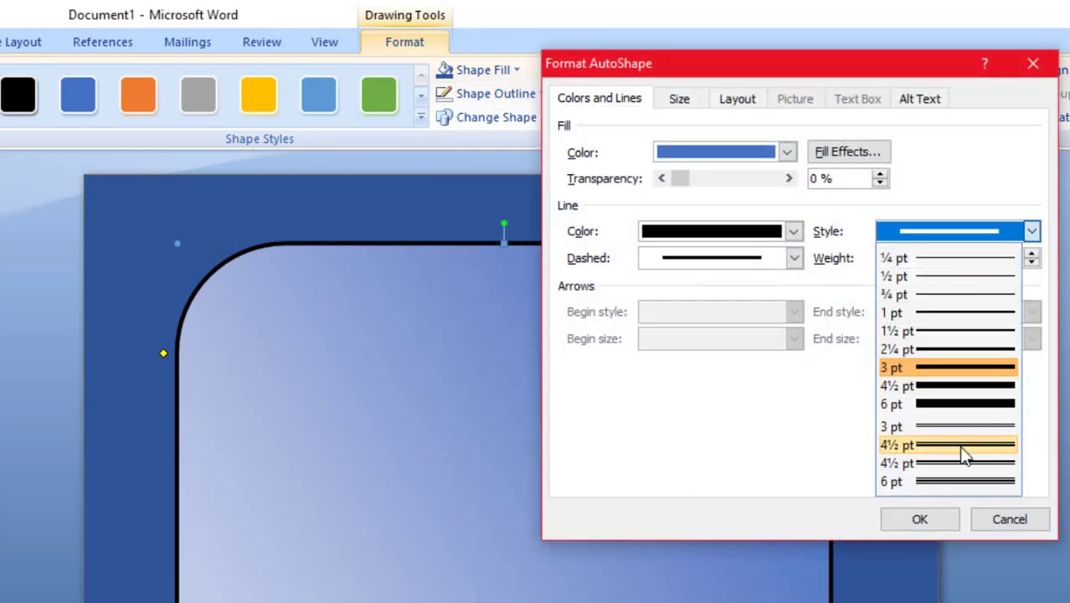
{"action": "left_click", "coordinate": [963, 445]}
{"action": "left_click", "coordinate": [791, 233]}
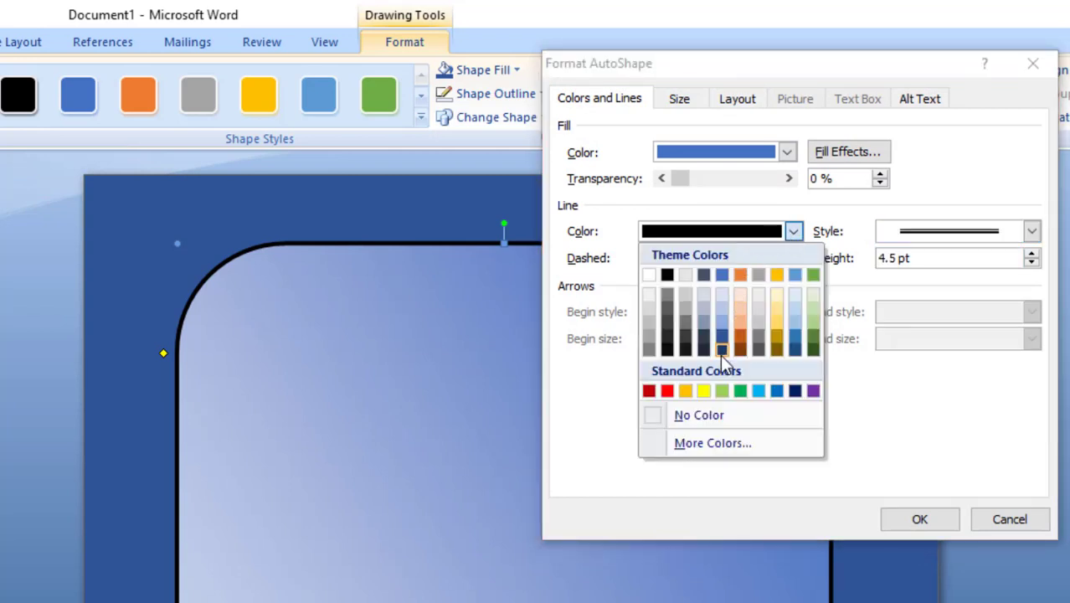
{"action": "left_click", "coordinate": [649, 275]}
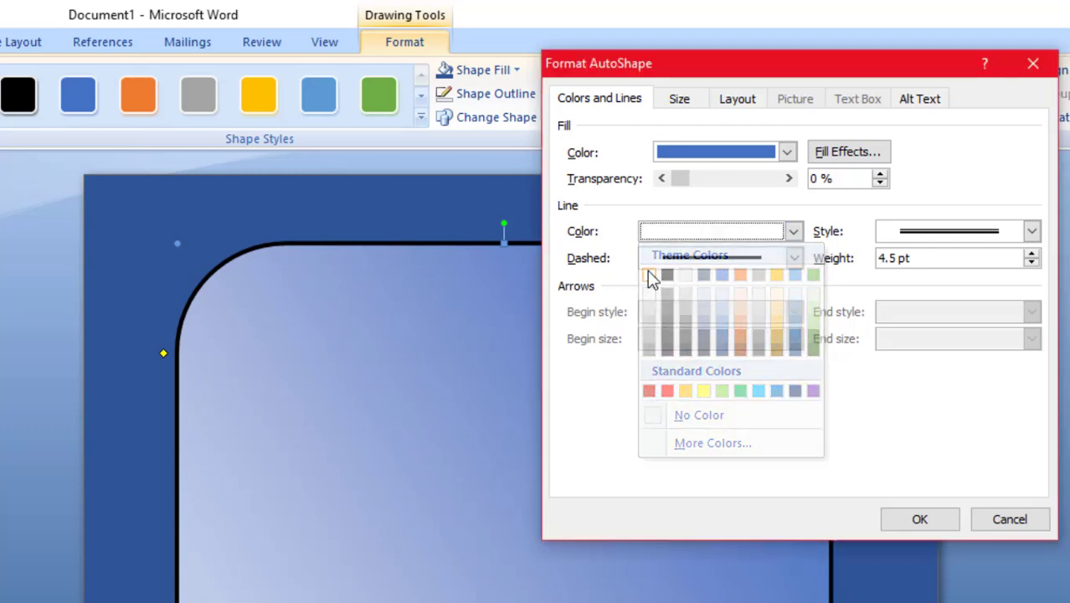
{"action": "left_click", "coordinate": [920, 520]}
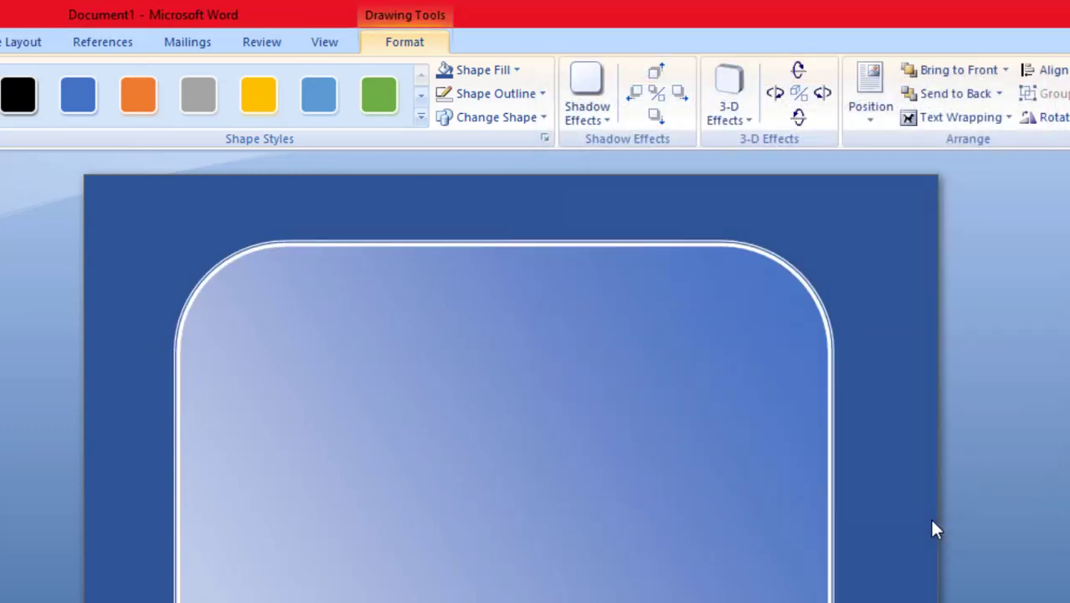
{"action": "left_click", "coordinate": [853, 366]}
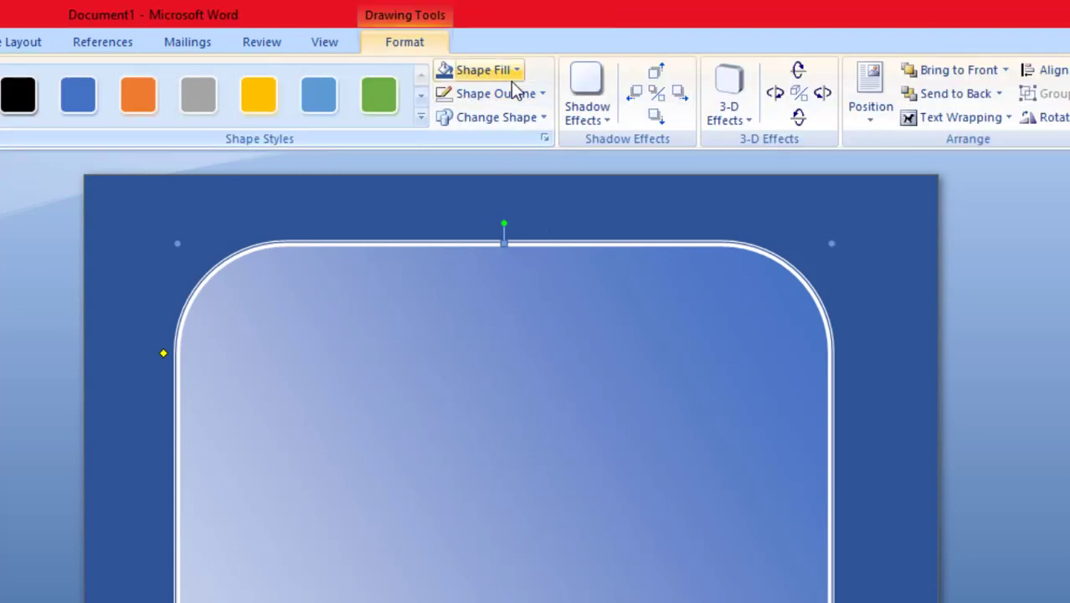
Set the panel to No Outline and widen it slightly to the right.
{"action": "left_click", "coordinate": [520, 93]}
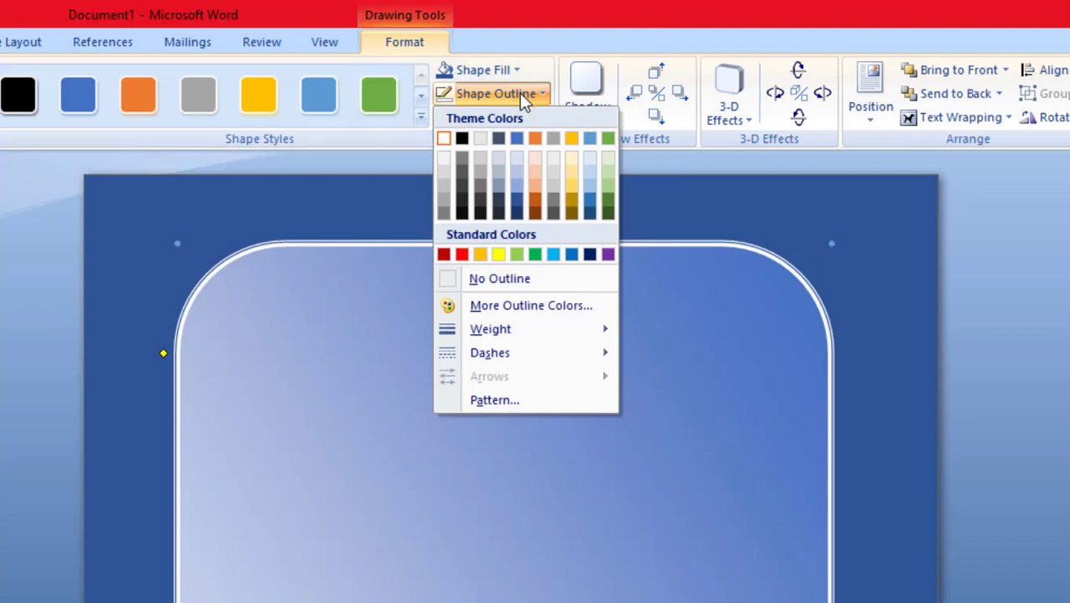
{"action": "left_click", "coordinate": [528, 280]}
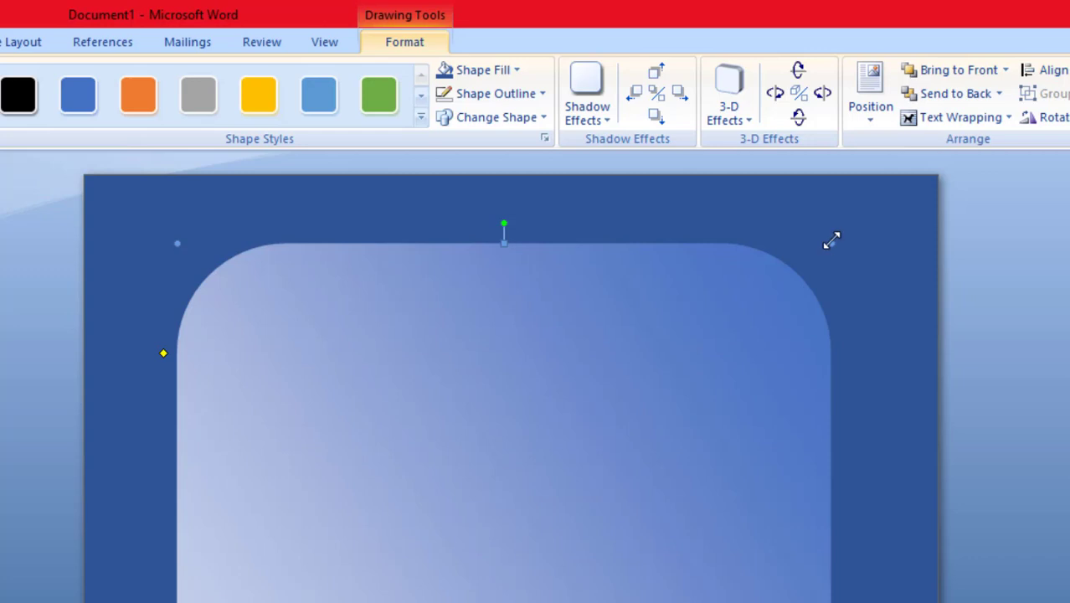
{"action": "left_click_drag", "start_coordinate": [831, 241], "coordinate": [838, 241]}
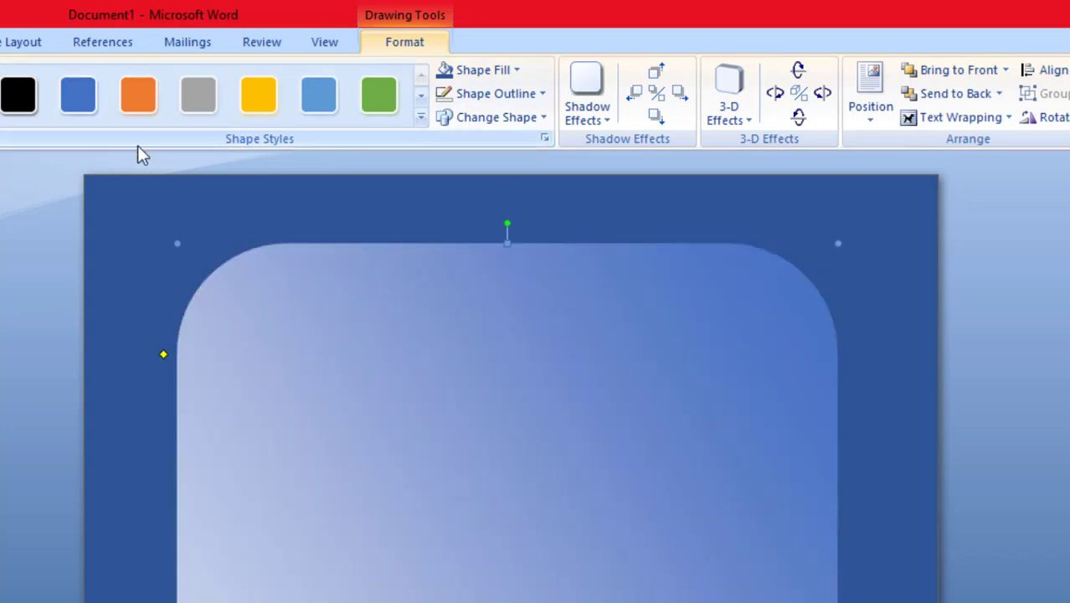
{"action": "left_click", "coordinate": [130, 43]}
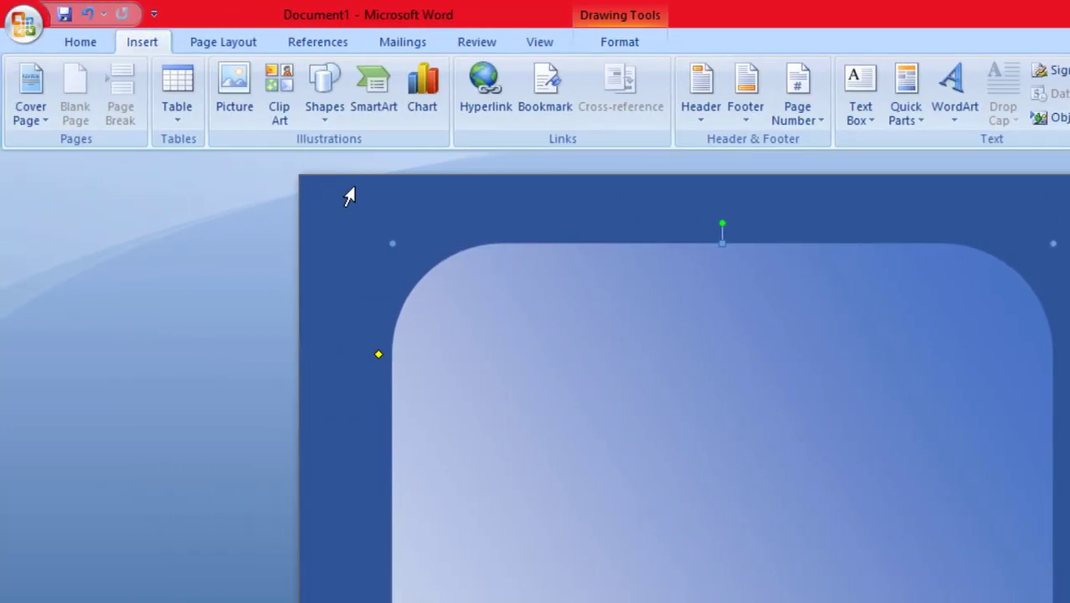
Draw a wave shape at the panel's top-left, make it taller and move it into place.
{"action": "left_click", "coordinate": [331, 113]}
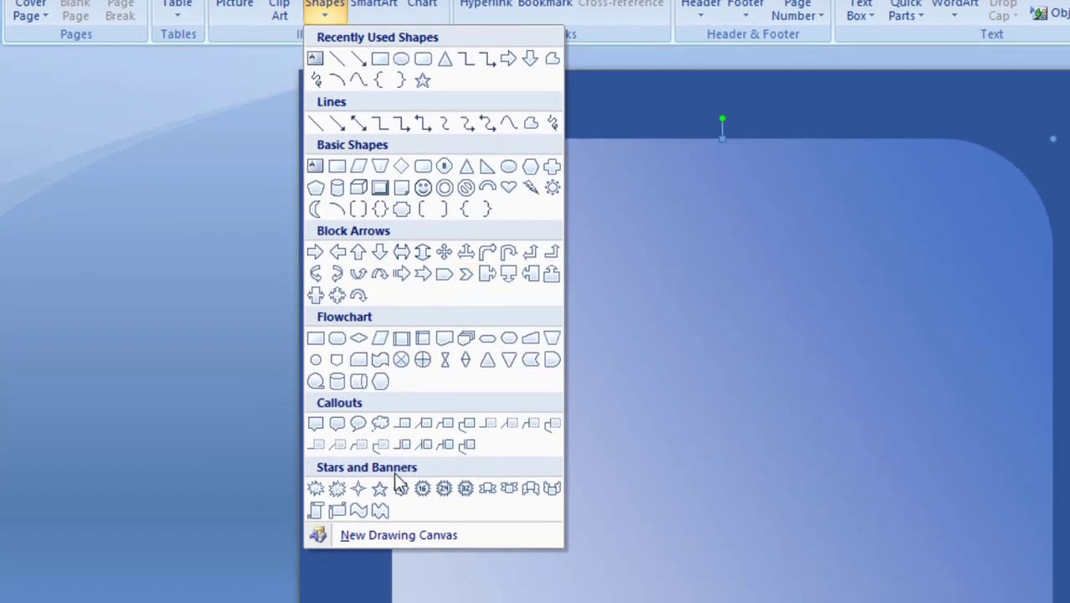
{"action": "left_click", "coordinate": [359, 512]}
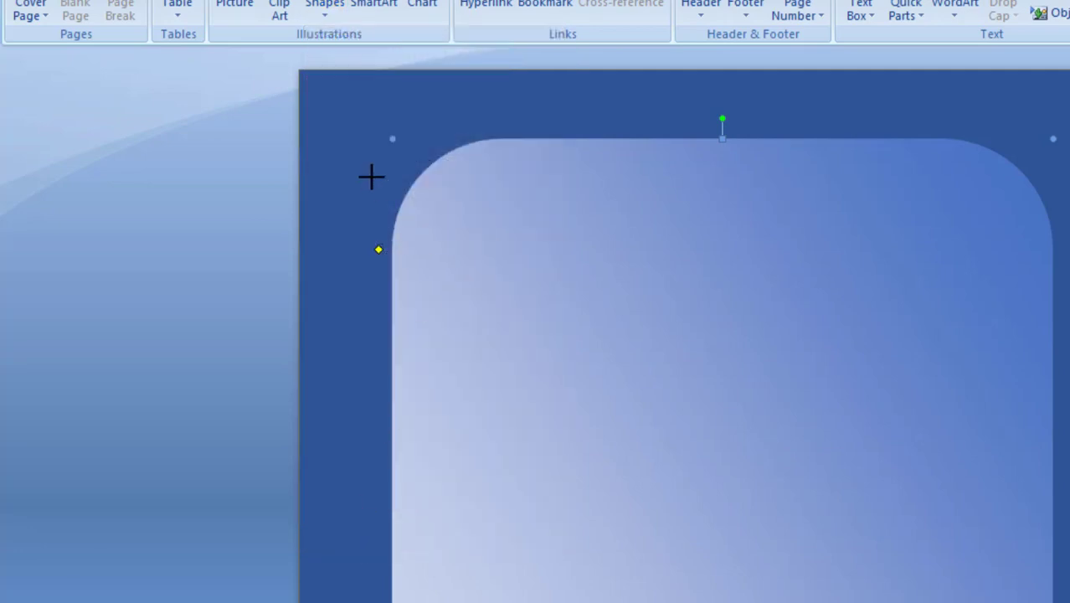
{"action": "left_click_drag", "start_coordinate": [372, 148], "coordinate": [720, 223]}
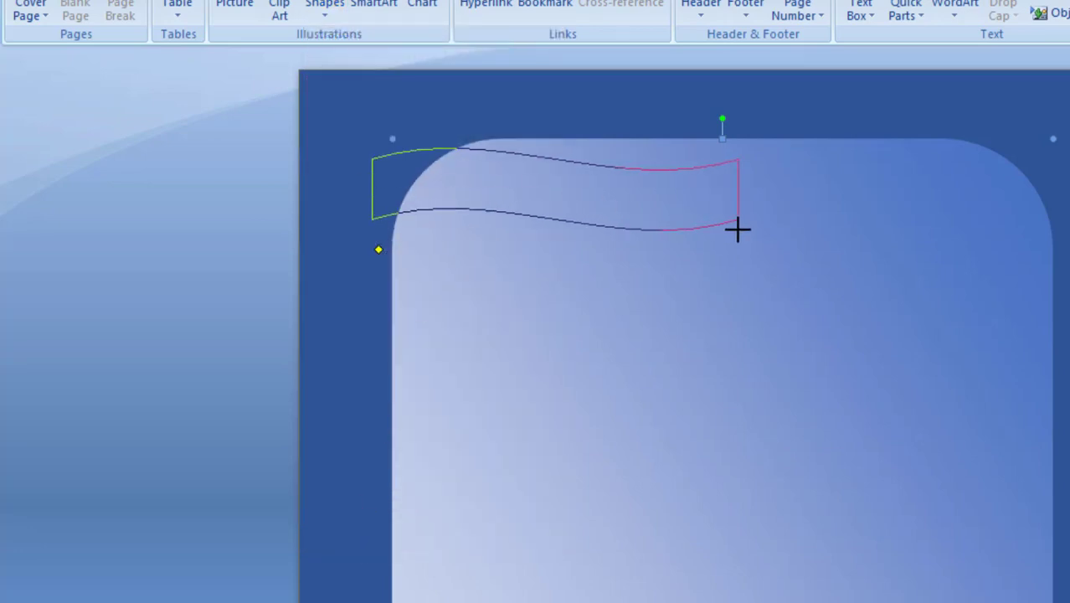
{"action": "mouse_move", "coordinate": [720, 223]}
{"action": "left_mouse_down"}
{"action": "mouse_move", "coordinate": [738, 230]}
{"action": "mouse_move", "coordinate": [690, 208]}
{"action": "left_mouse_up"}
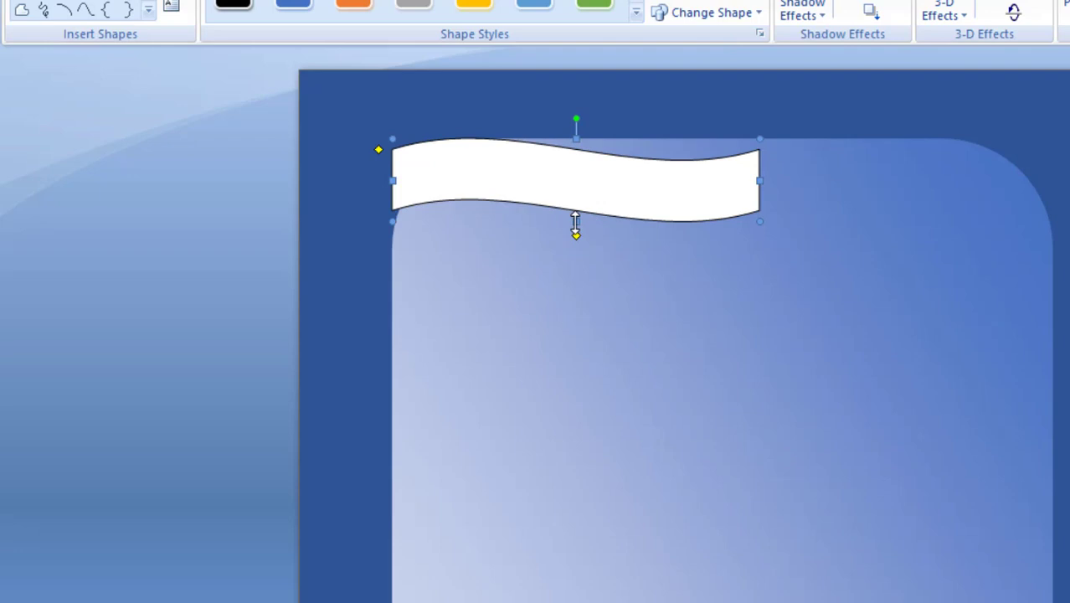
{"action": "left_click_drag", "start_coordinate": [575, 222], "coordinate": [575, 231]}
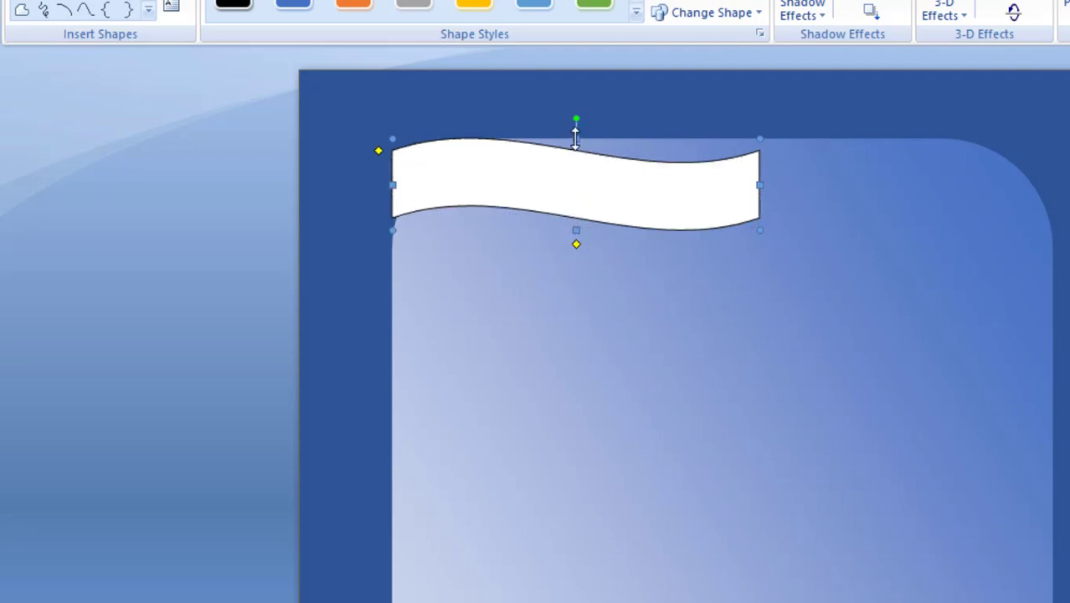
{"action": "left_click_drag", "start_coordinate": [576, 139], "coordinate": [574, 125]}
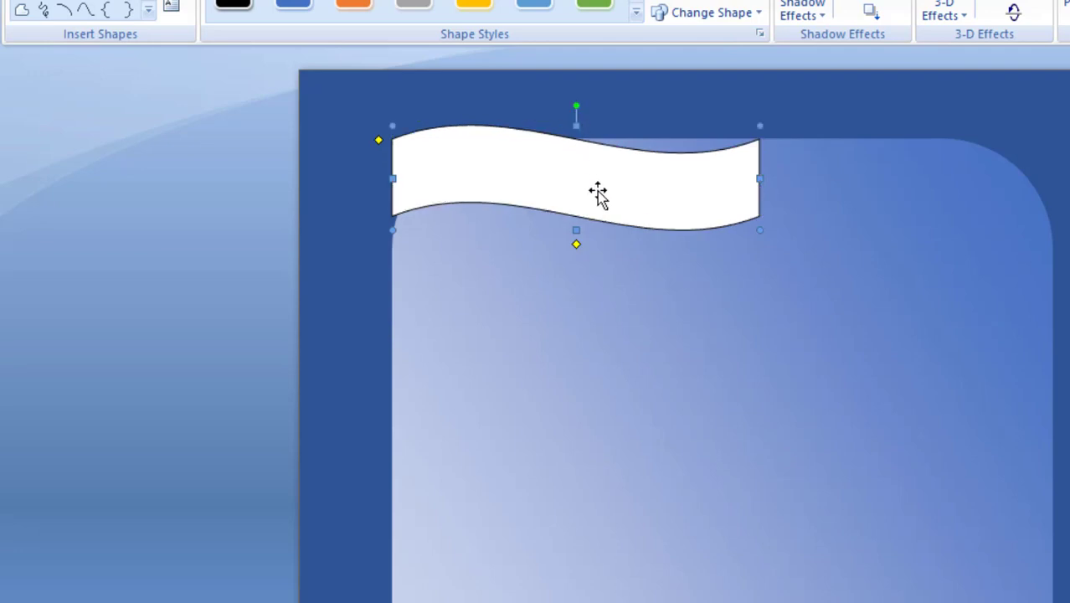
{"action": "mouse_move", "coordinate": [598, 192]}
{"action": "left_mouse_down"}
{"action": "mouse_move", "coordinate": [619, 171]}
{"action": "mouse_move", "coordinate": [586, 172]}
{"action": "left_mouse_up"}
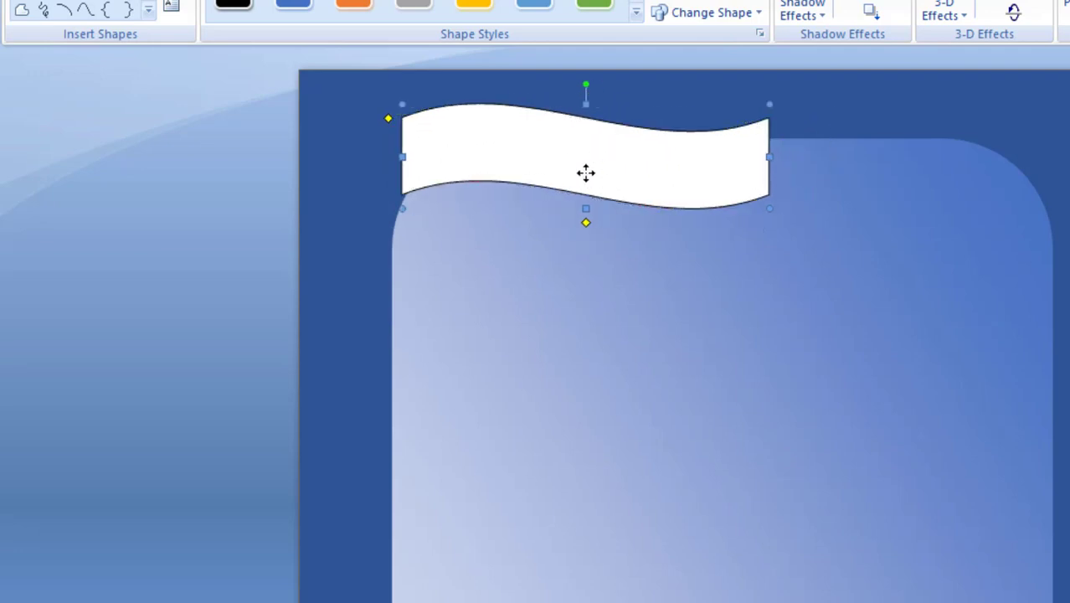
{"action": "left_click", "coordinate": [863, 179]}
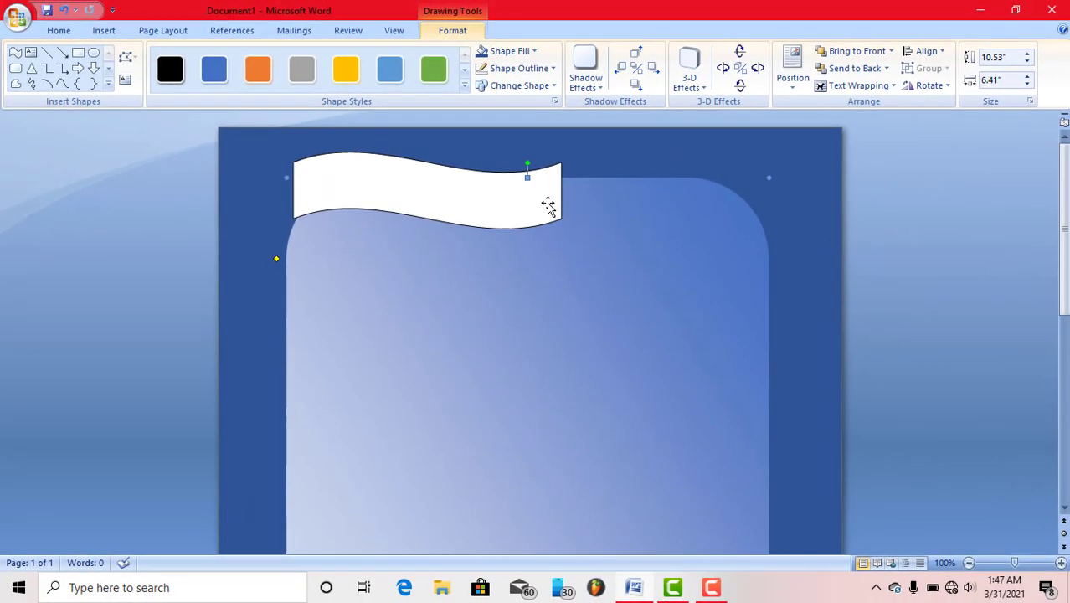
{"action": "left_click", "coordinate": [547, 202]}
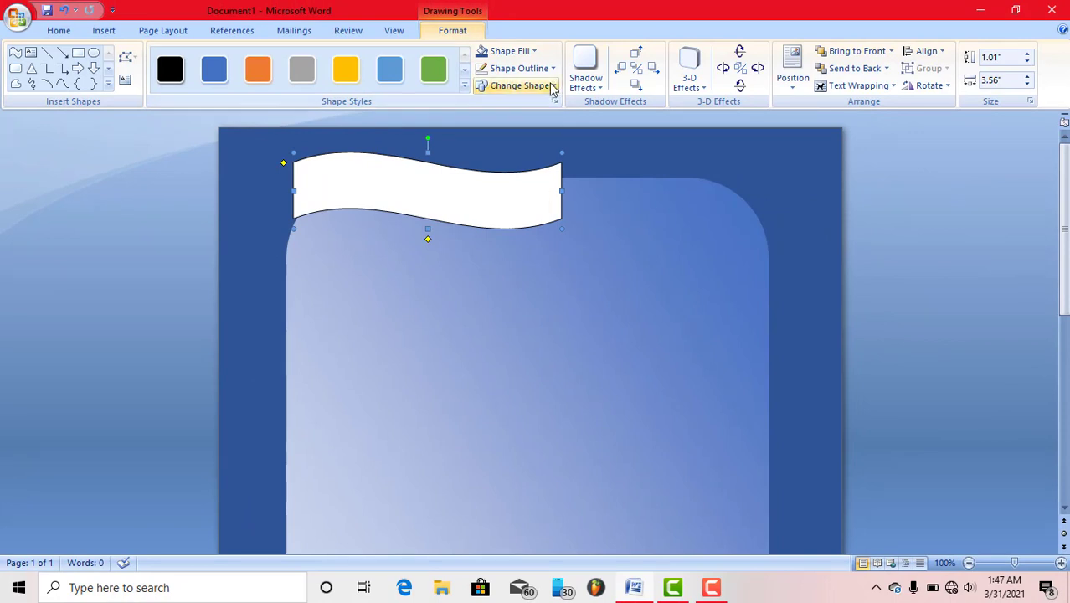
{"action": "left_click", "coordinate": [526, 58]}
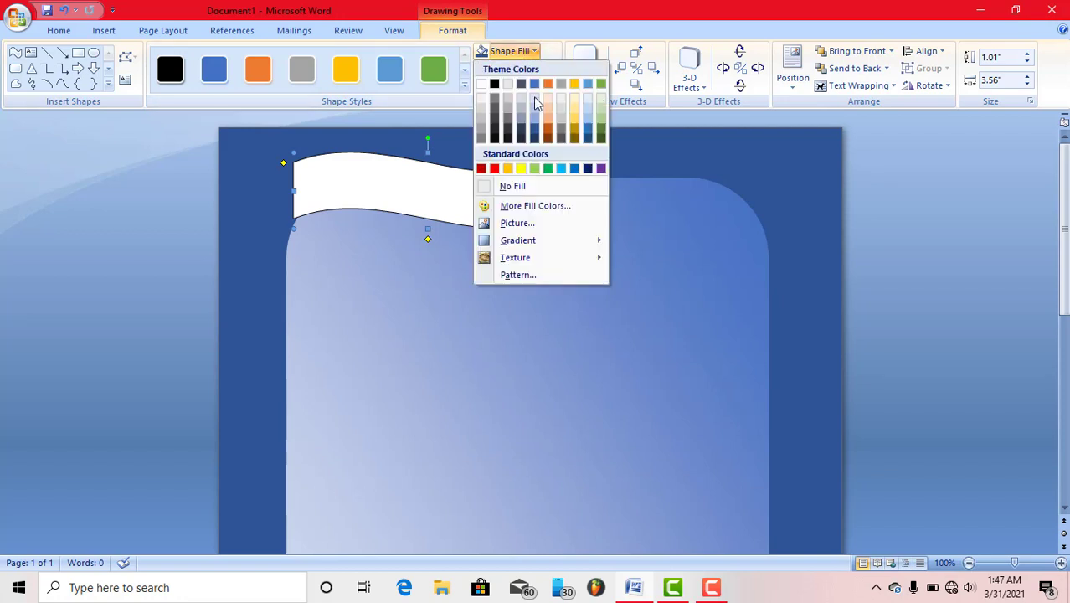
{"action": "left_click", "coordinate": [518, 223]}
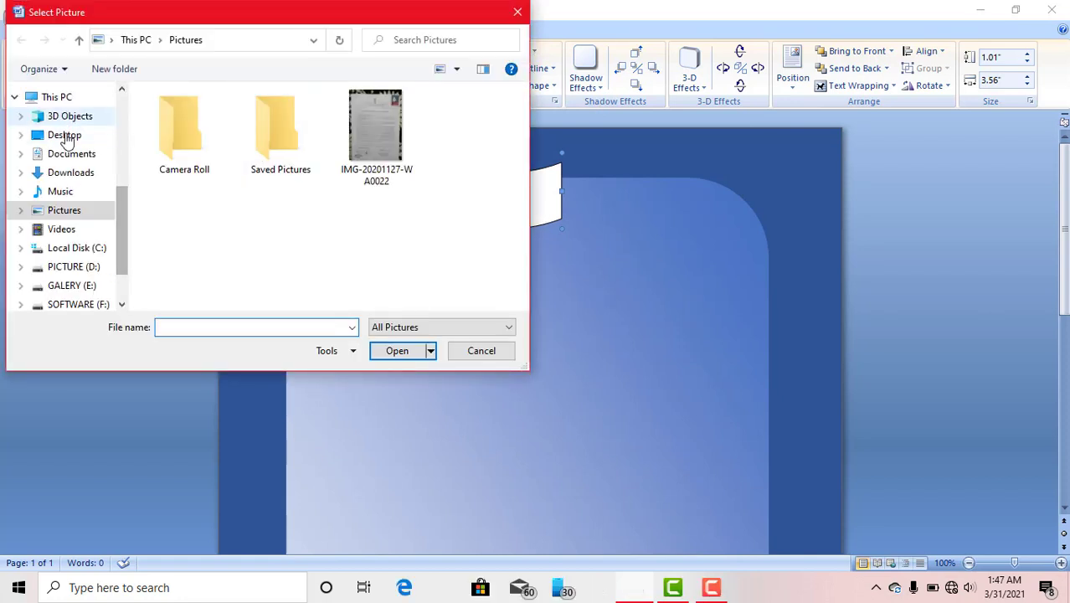
{"action": "left_click", "coordinate": [68, 117]}
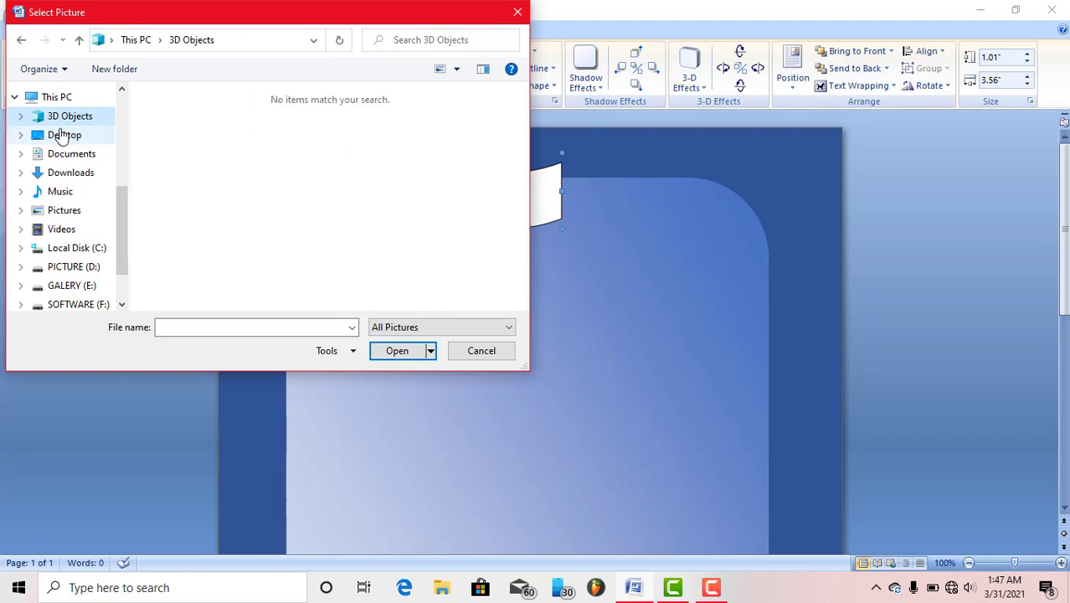
{"action": "left_click", "coordinate": [63, 136]}
{"action": "scroll", "coordinate": [303, 191], "scroll_direction": "down", "scroll_amount": 1}
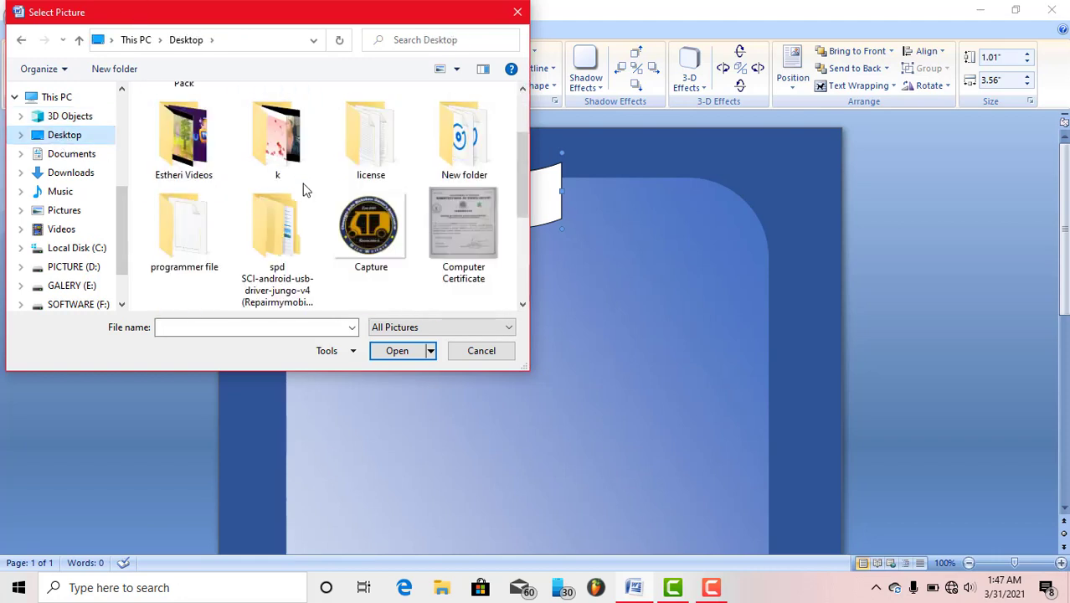
{"action": "scroll", "coordinate": [303, 191], "scroll_direction": "down", "scroll_amount": 5}
{"action": "left_click", "coordinate": [176, 134]}
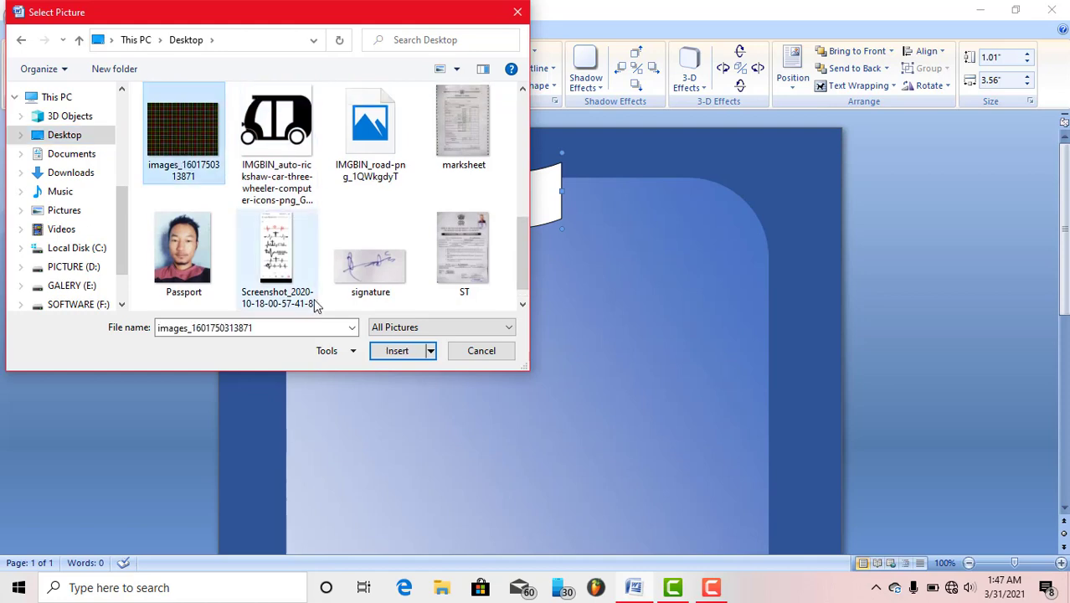
{"action": "left_click", "coordinate": [401, 351]}
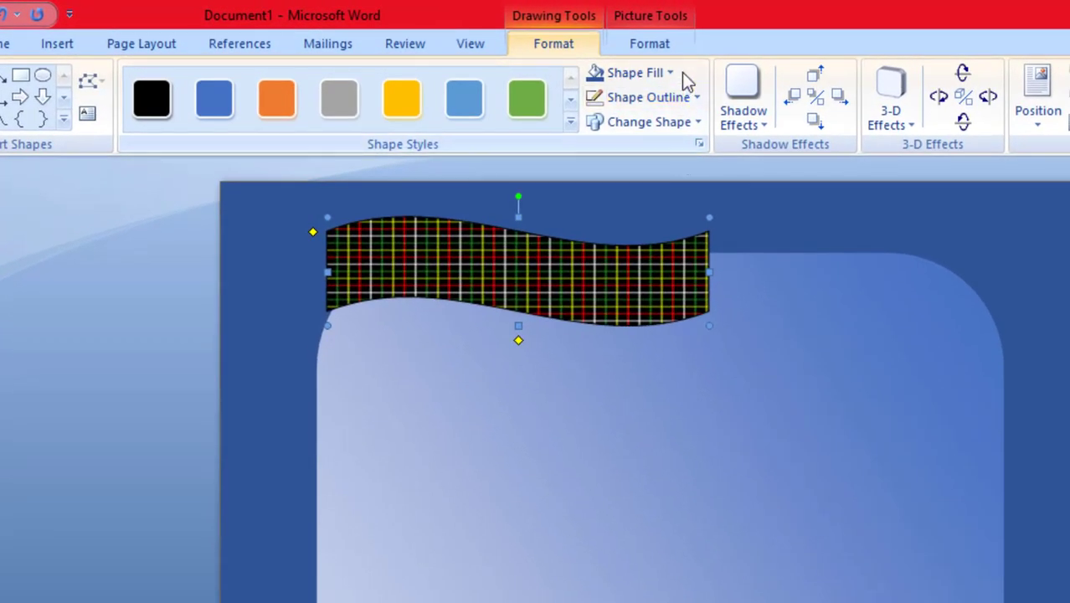
Set the plaid wave banner to No Outline.
{"action": "left_click", "coordinate": [692, 98]}
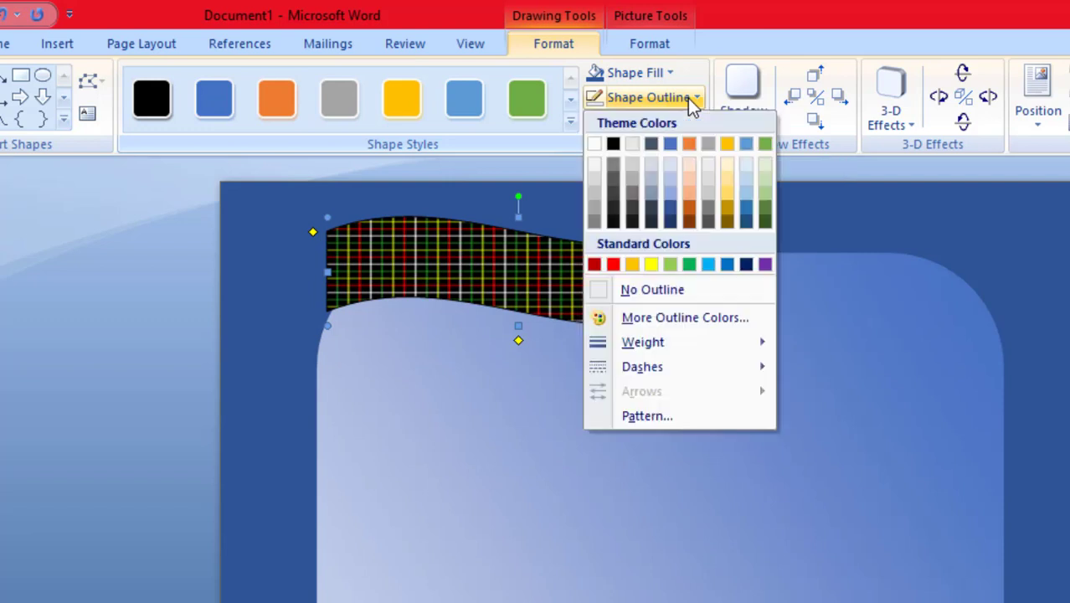
{"action": "left_click", "coordinate": [661, 290]}
{"action": "left_click", "coordinate": [833, 364]}
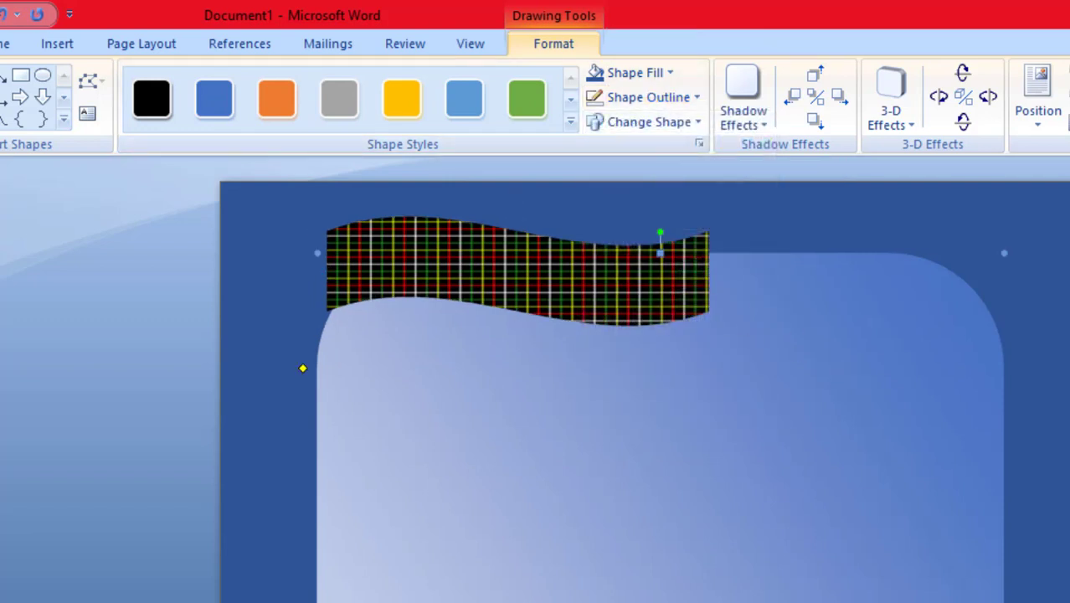
{"action": "scroll", "coordinate": [536, 386], "scroll_direction": "down", "scroll_amount": 2, "text": "ctrl"}
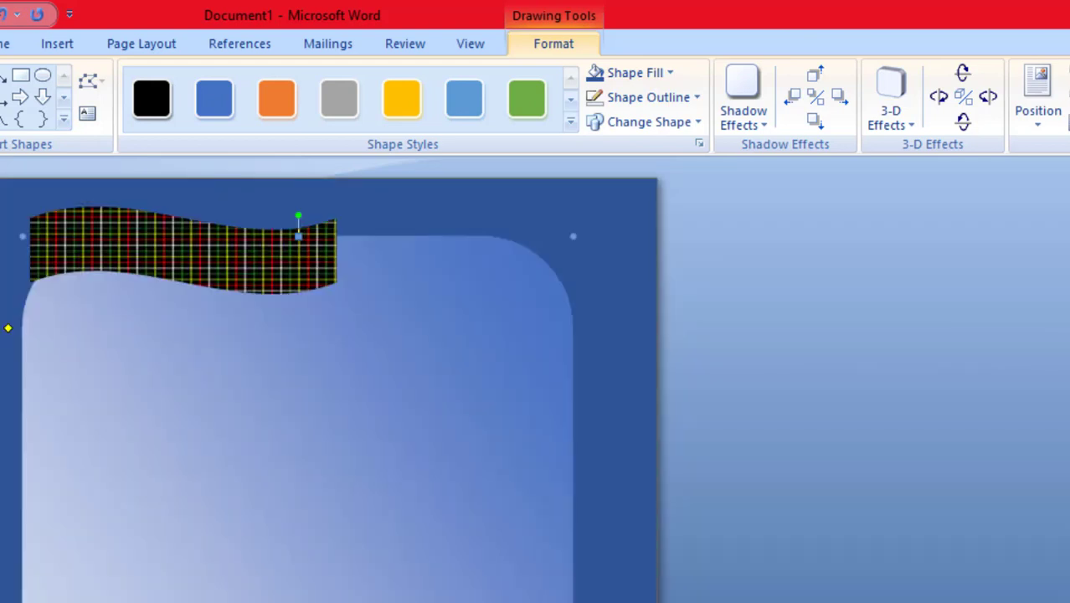
{"action": "scroll", "coordinate": [536, 386], "scroll_direction": "down", "scroll_amount": 1, "text": "ctrl"}
{"action": "scroll", "coordinate": [536, 386], "scroll_direction": "down", "scroll_amount": 1, "text": "ctrl"}
{"action": "scroll", "coordinate": [683, 506], "scroll_direction": "down", "scroll_amount": 1, "text": "ctrl"}
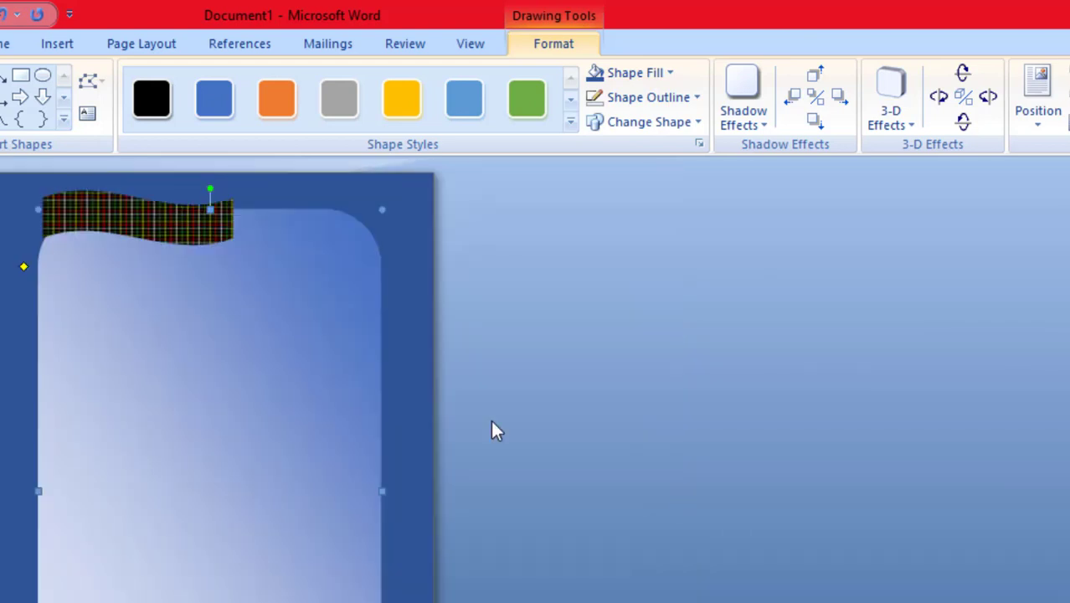
Copy and paste the wave, then move the copy to the page bottom and nudge it down-left.
{"action": "right_click", "coordinate": [169, 235]}
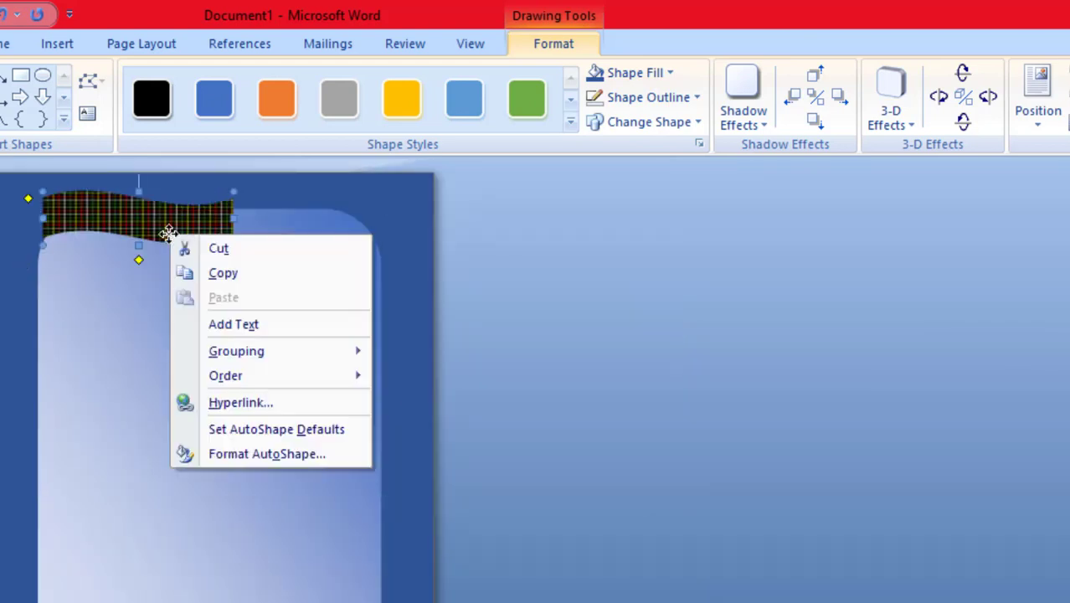
{"action": "left_click", "coordinate": [192, 273]}
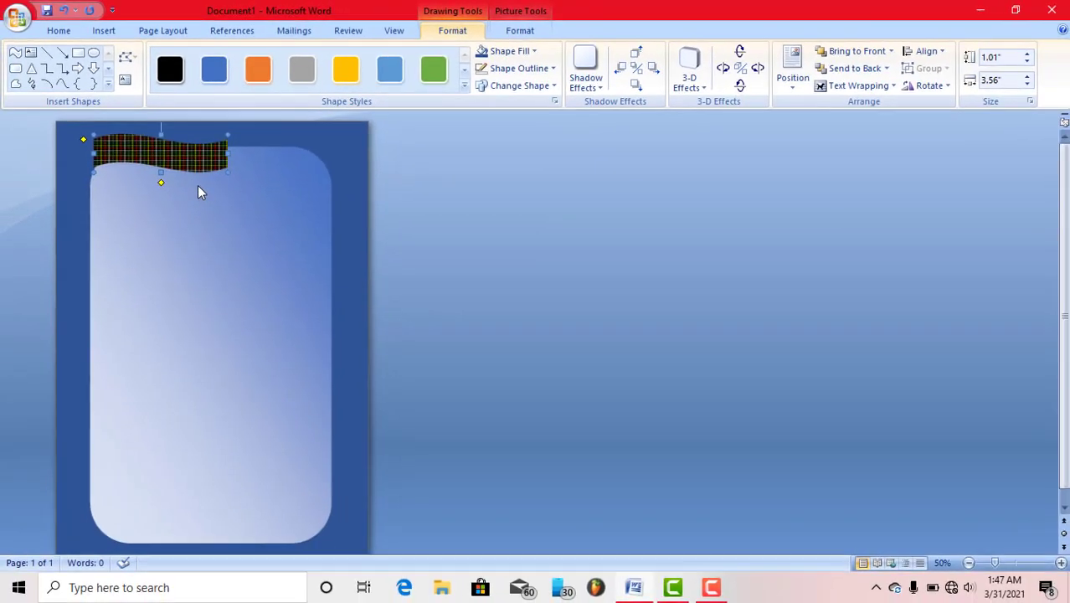
{"action": "right_click", "coordinate": [197, 185]}
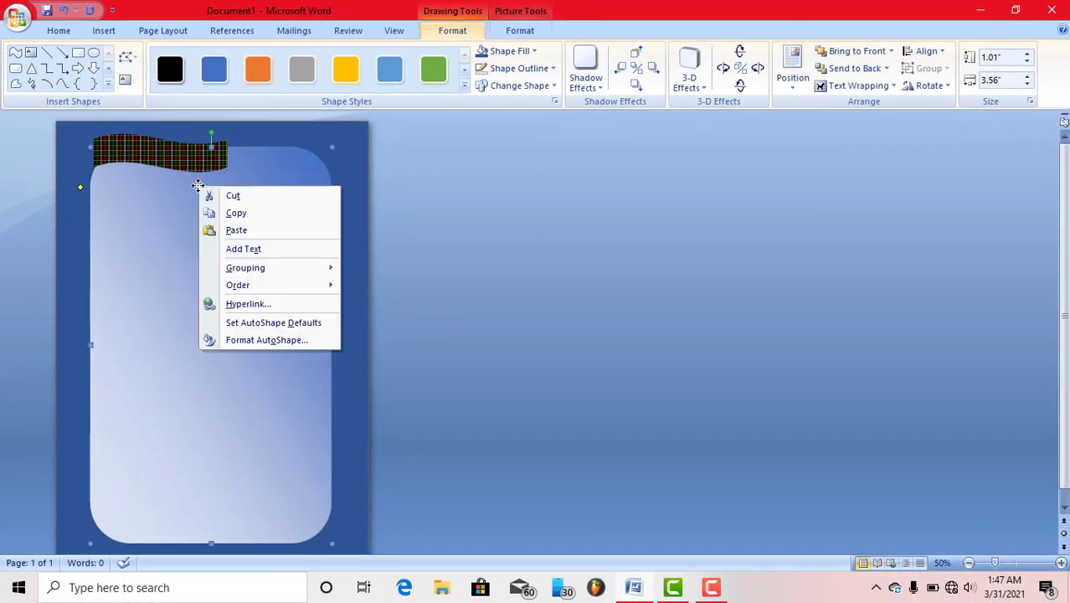
{"action": "left_click", "coordinate": [227, 232]}
{"action": "left_click_drag", "start_coordinate": [188, 170], "coordinate": [282, 536]}
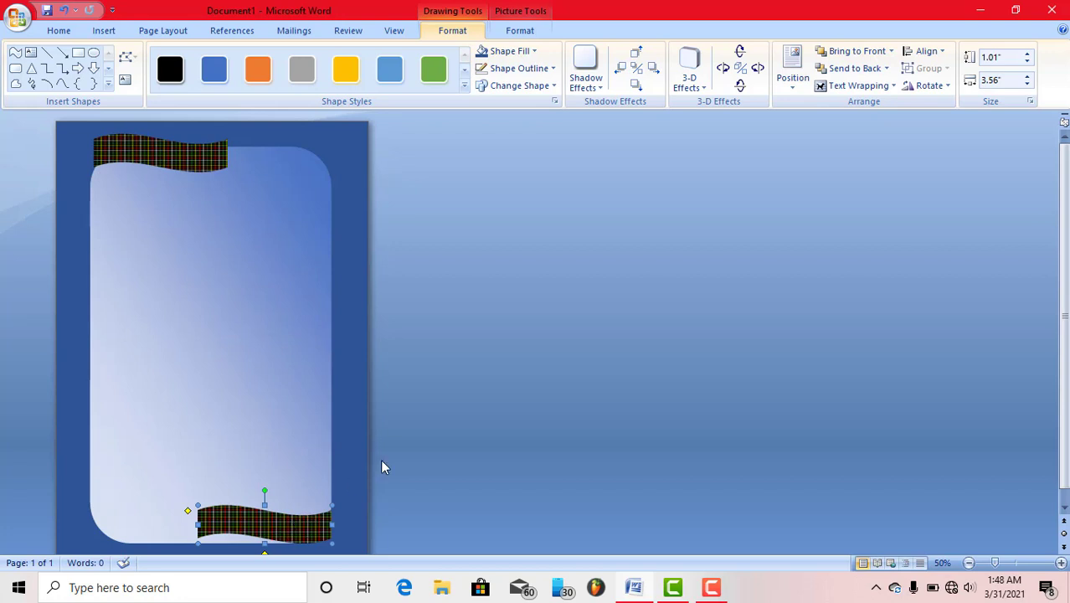
{"action": "key", "text": "Down"}
{"action": "key", "text": "Down"}
{"action": "key", "text": "Down"}
{"action": "key", "text": "Down"}
{"action": "key", "text": "Down"}
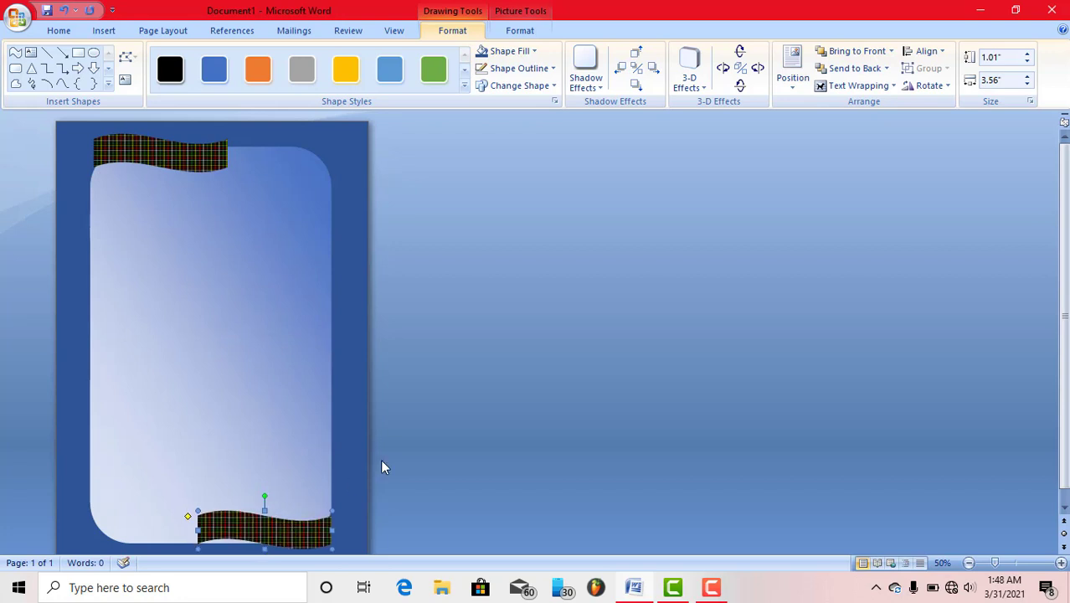
{"action": "key", "text": "Down"}
{"action": "key", "text": "Down"}
{"action": "key", "text": "Down"}
{"action": "key", "text": "Down"}
{"action": "key", "text": "Left"}
{"action": "key", "text": "Left"}
{"action": "key", "text": "Left"}
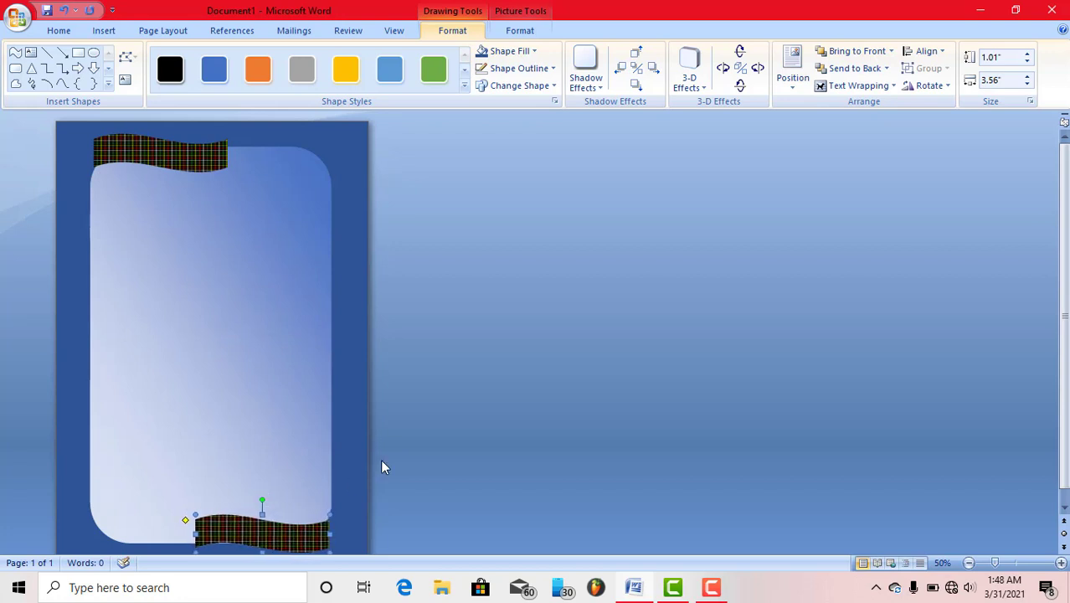
{"action": "left_click", "coordinate": [368, 414]}
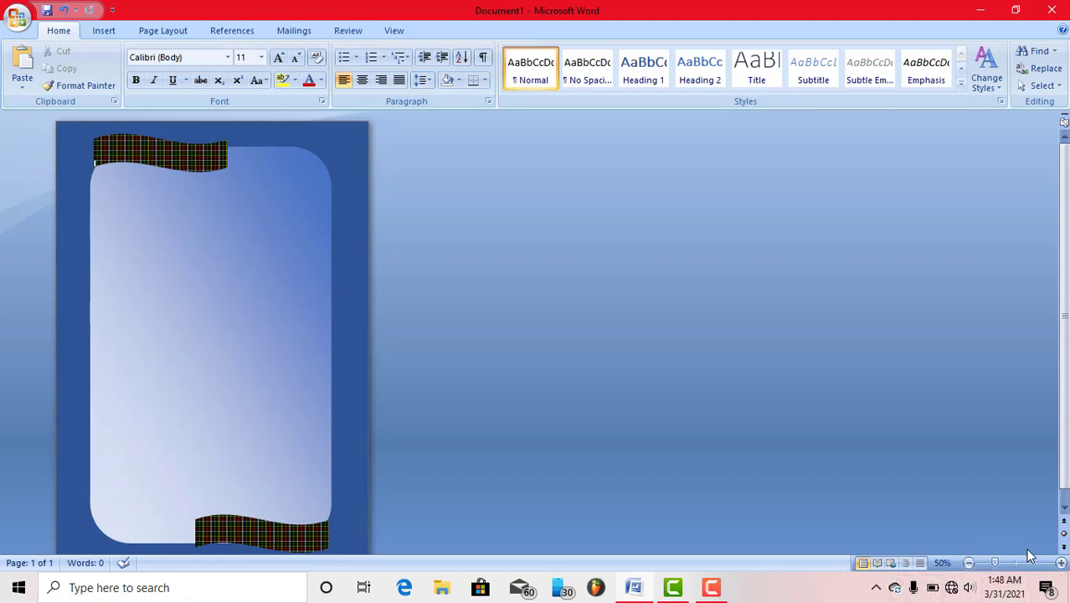
Insert WordArt in the first style reading LAWMPUINA.
{"action": "left_click", "coordinate": [1061, 564]}
{"action": "left_click", "coordinate": [1061, 564]}
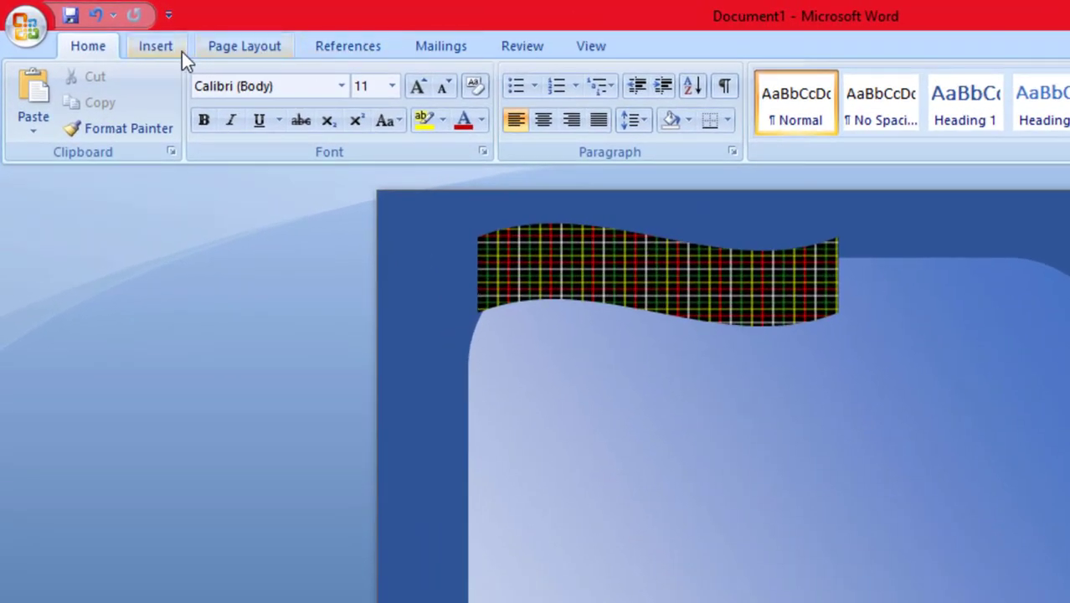
{"action": "left_click", "coordinate": [169, 46]}
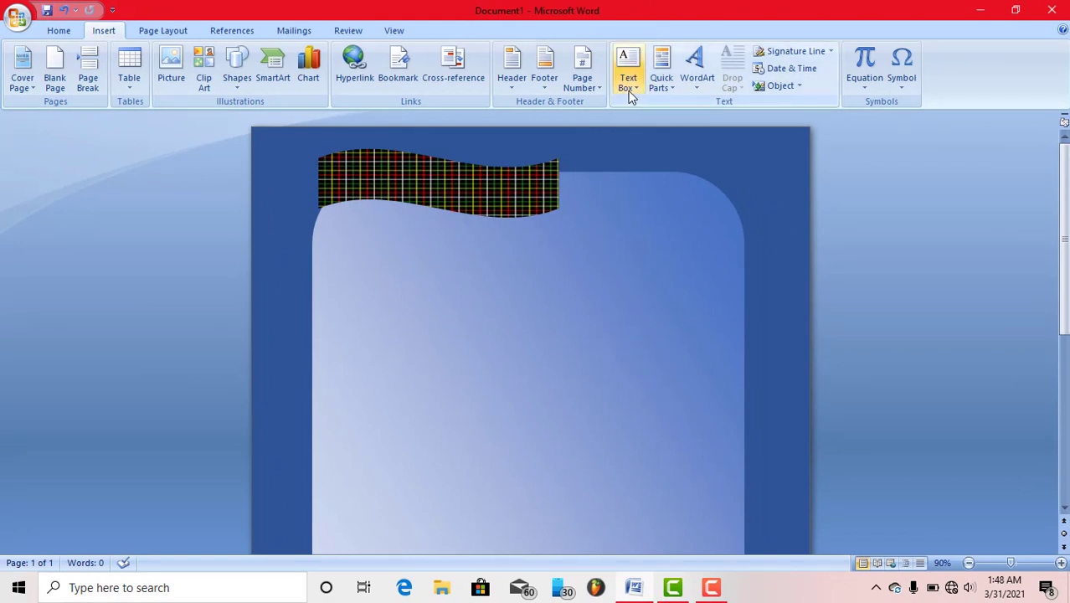
{"action": "left_click", "coordinate": [694, 94]}
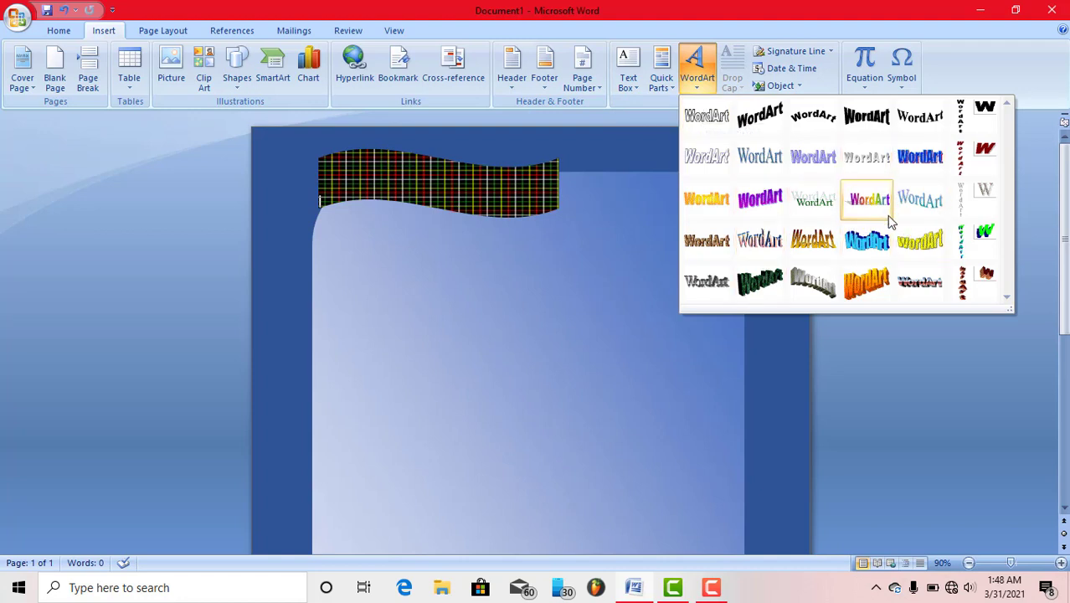
{"action": "left_click", "coordinate": [720, 121]}
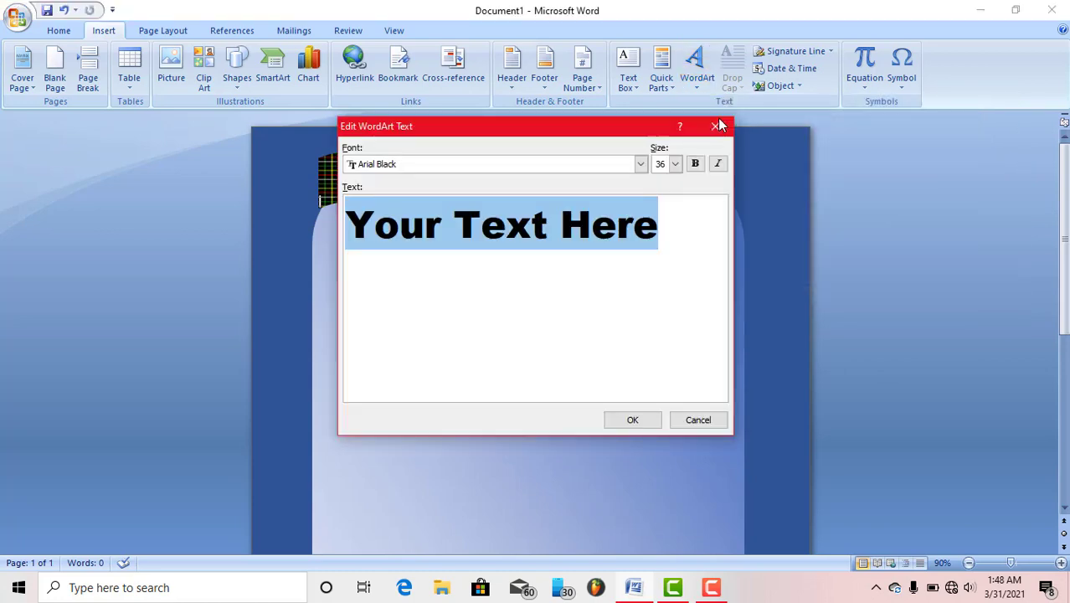
{"action": "type", "text": "LA"}
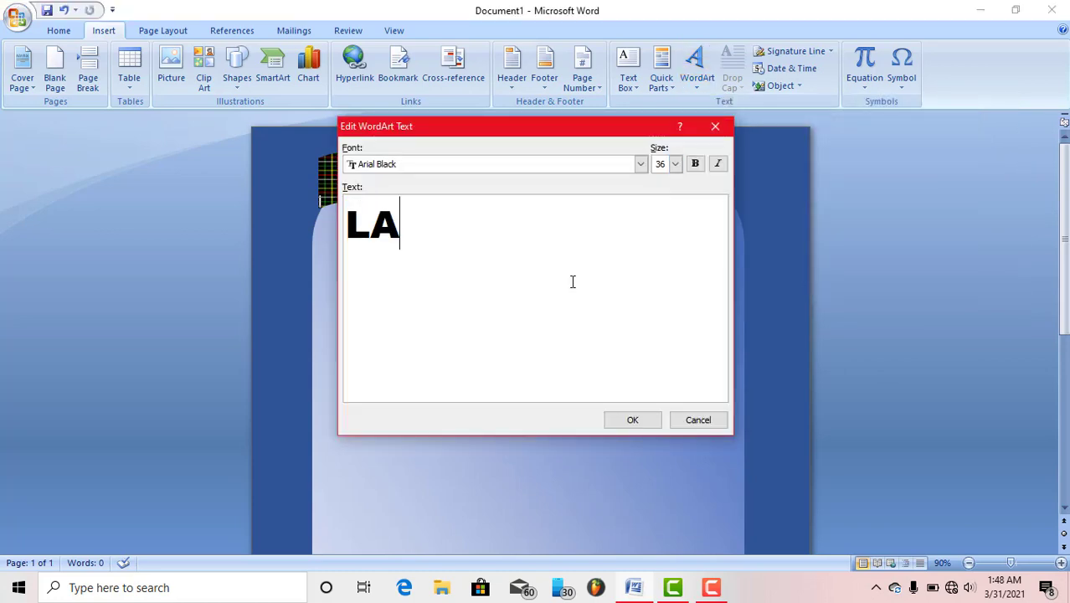
{"action": "type", "text": "WMPU"}
{"action": "type", "text": "IN"}
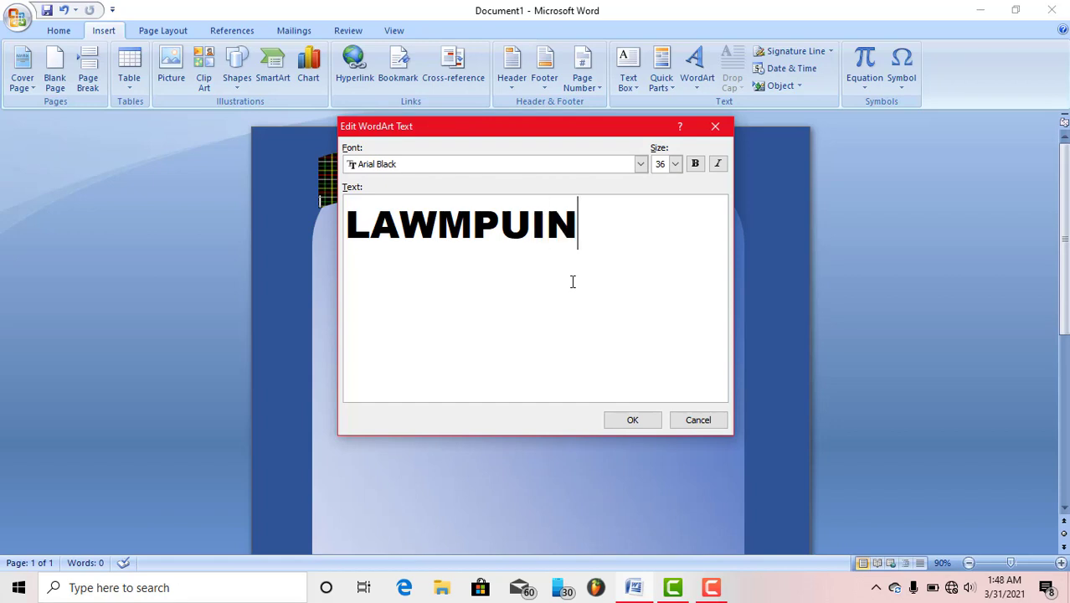
{"action": "type", "text": "A"}
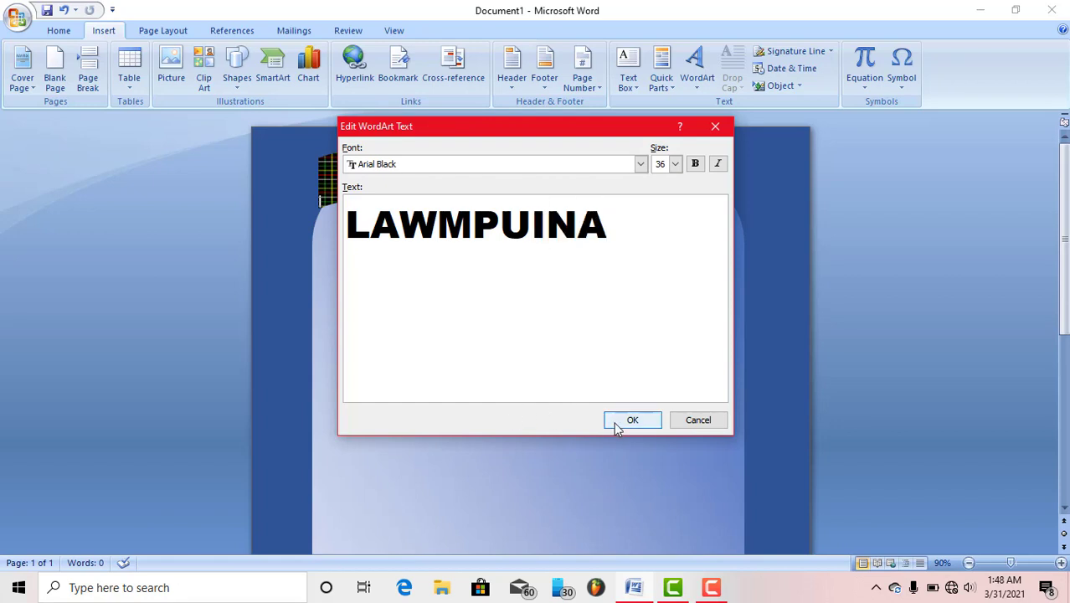
{"action": "left_click", "coordinate": [616, 422]}
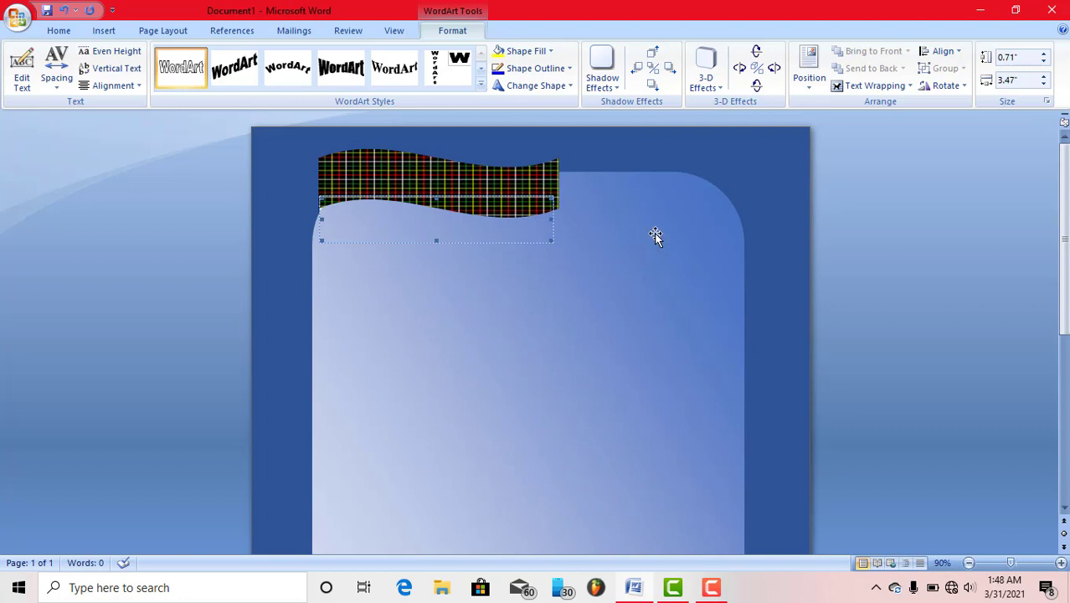
{"action": "left_click", "coordinate": [663, 200]}
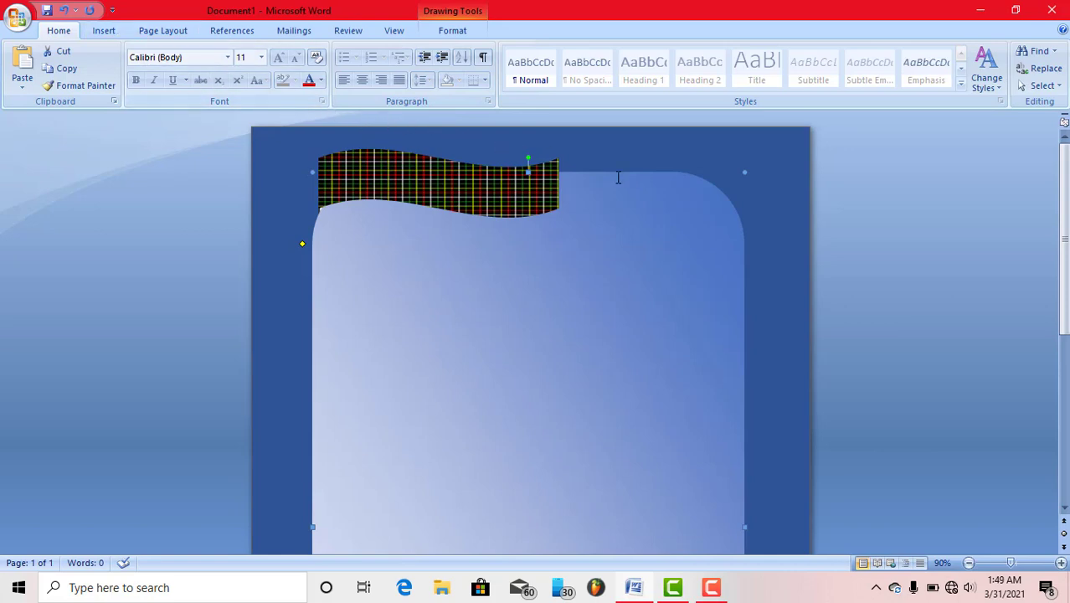
Send the top plaid wave one layer back and behind text, then select the revealed LAWMPUINA WordArt.
{"action": "right_click", "coordinate": [646, 186]}
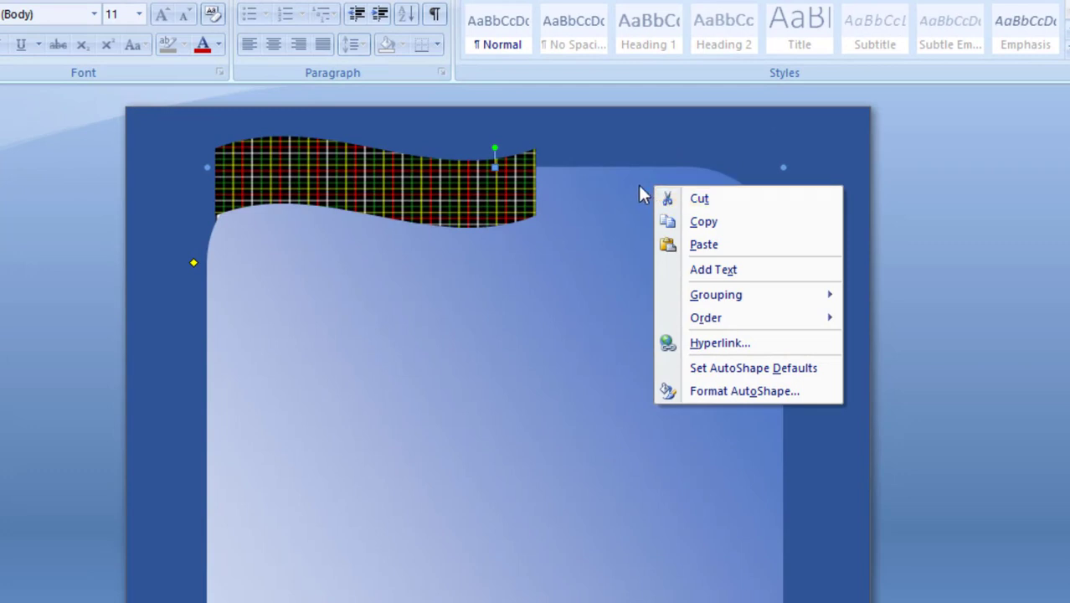
{"action": "left_click", "coordinate": [632, 186]}
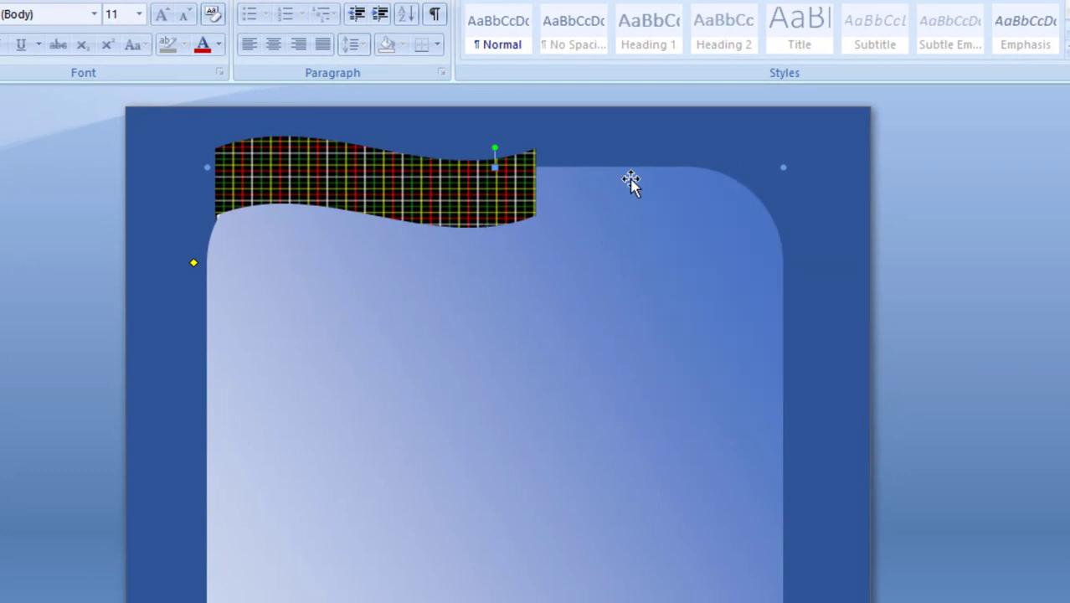
{"action": "right_click", "coordinate": [630, 178]}
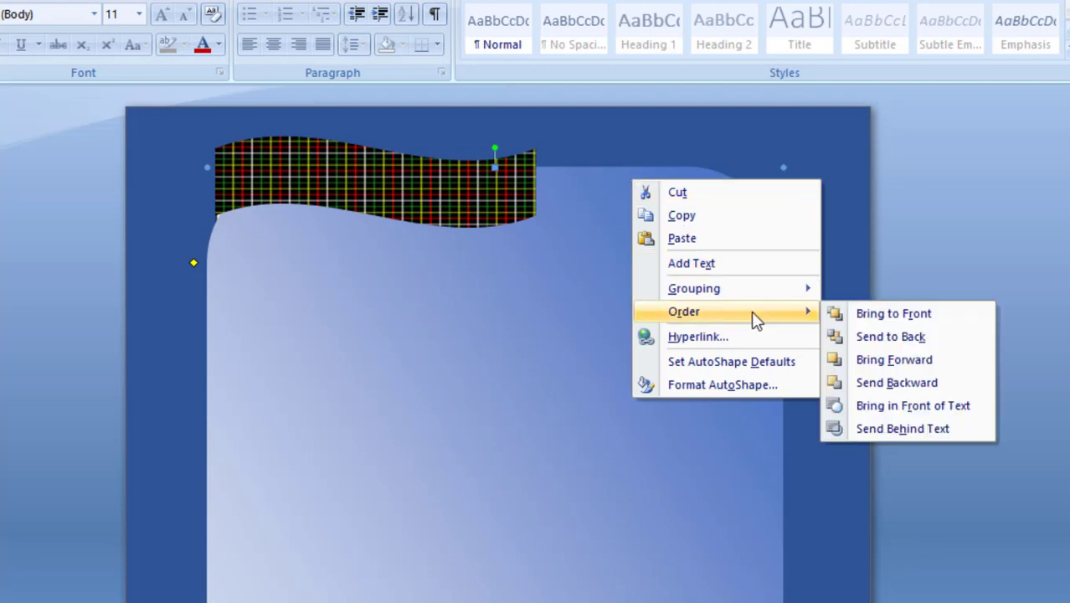
{"action": "mouse_move", "coordinate": [684, 312]}
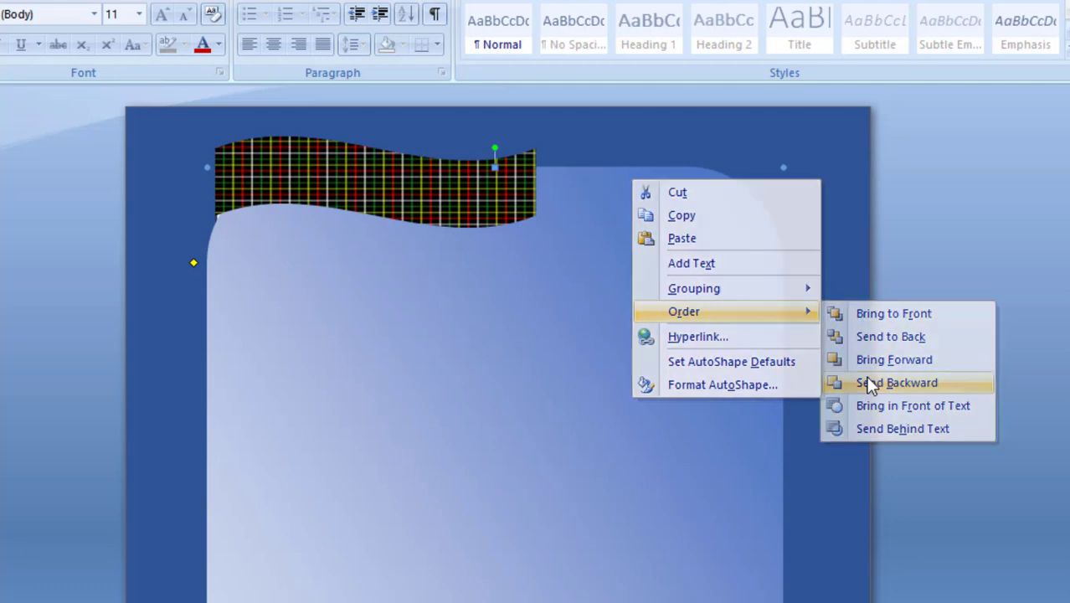
{"action": "left_click", "coordinate": [869, 384]}
{"action": "right_click", "coordinate": [733, 199]}
{"action": "mouse_move", "coordinate": [787, 332]}
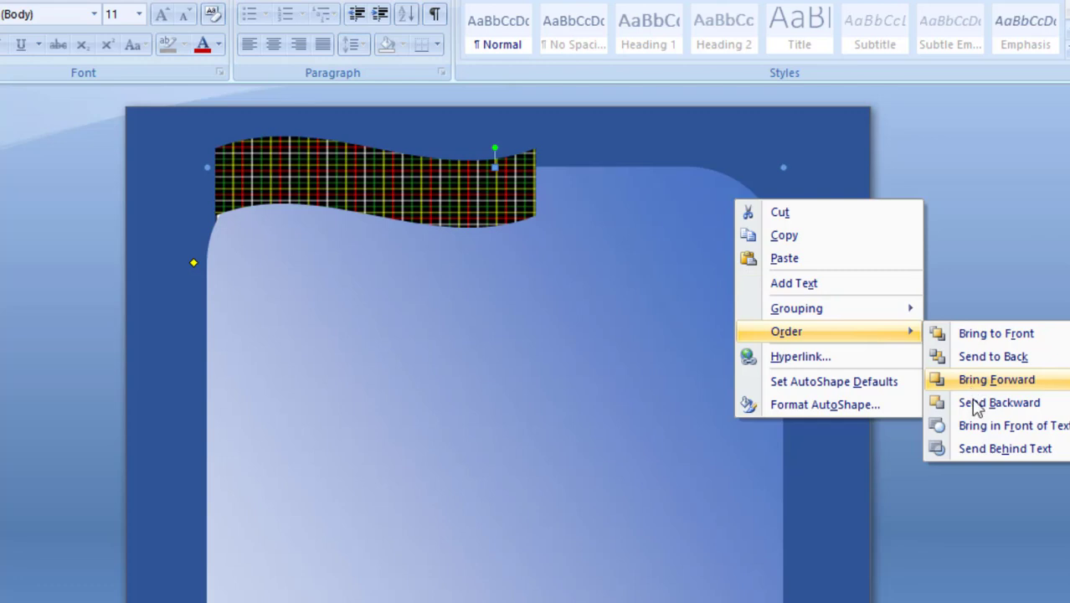
{"action": "left_click", "coordinate": [987, 448]}
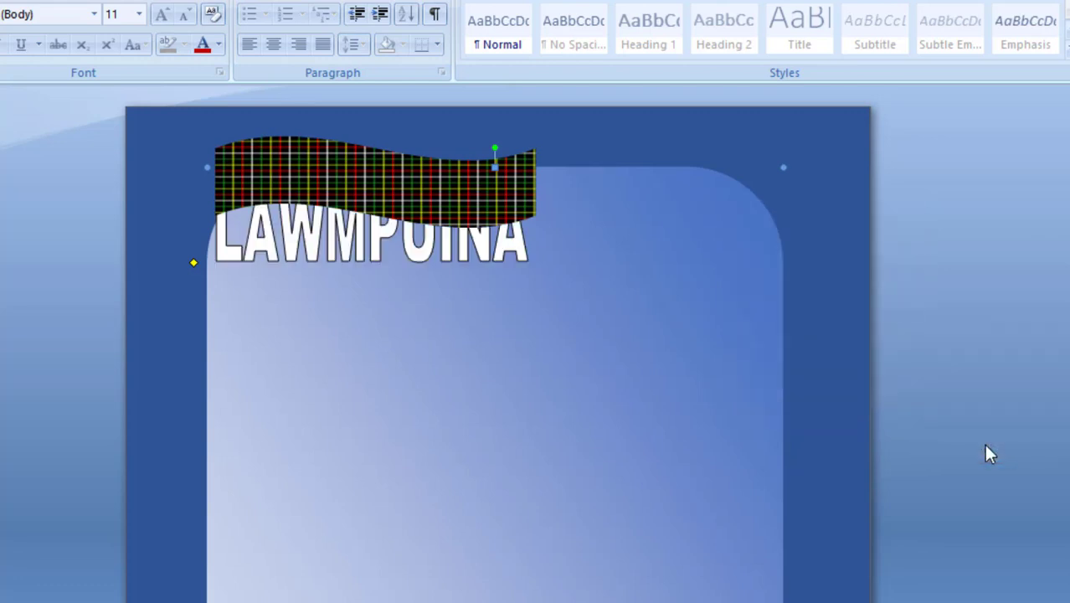
{"action": "left_click", "coordinate": [526, 186]}
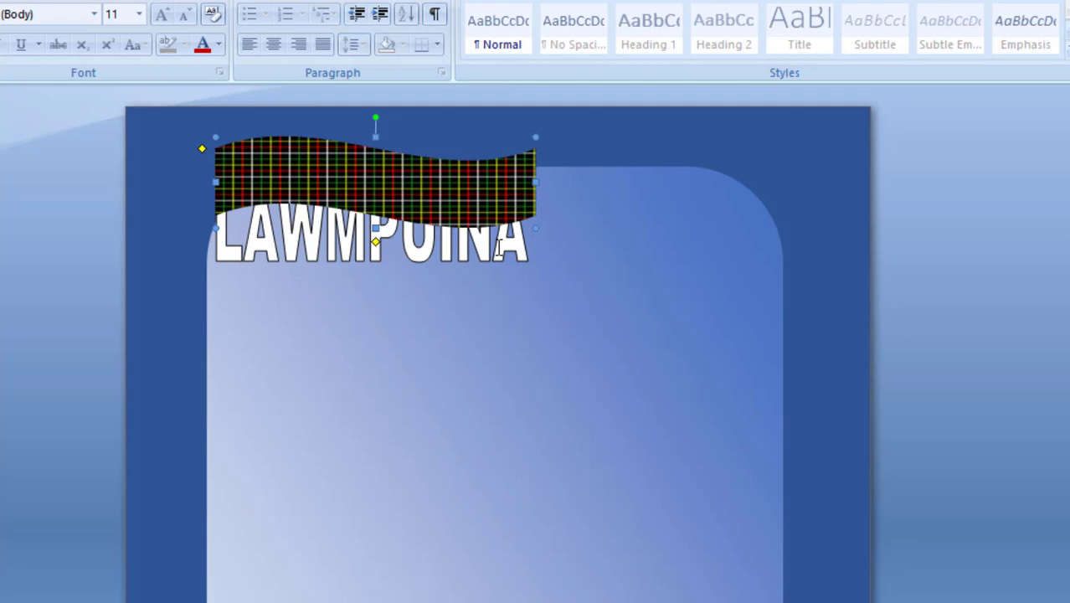
{"action": "left_click", "coordinate": [480, 244]}
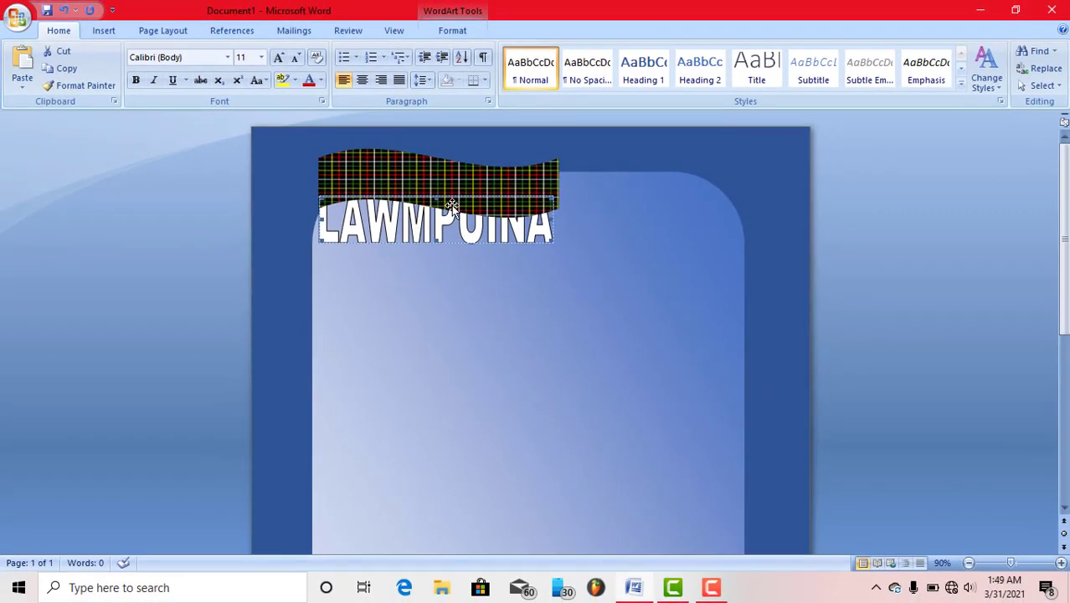
Set the LAWMPUINA WordArt to In Front of Text wrapping and drag it below the wave.
{"action": "left_click", "coordinate": [520, 240]}
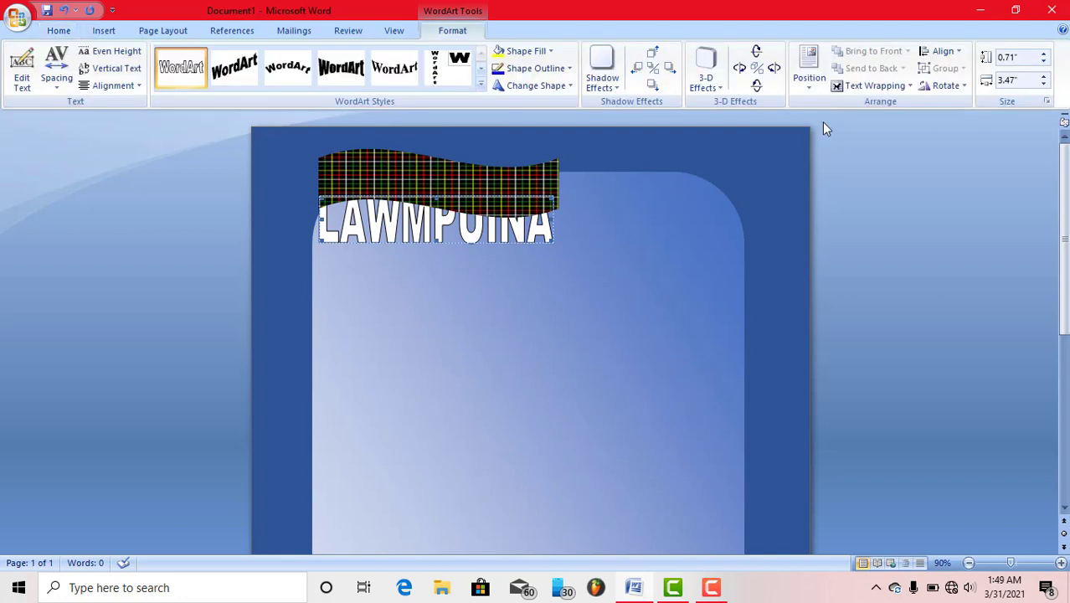
{"action": "left_click", "coordinate": [896, 88]}
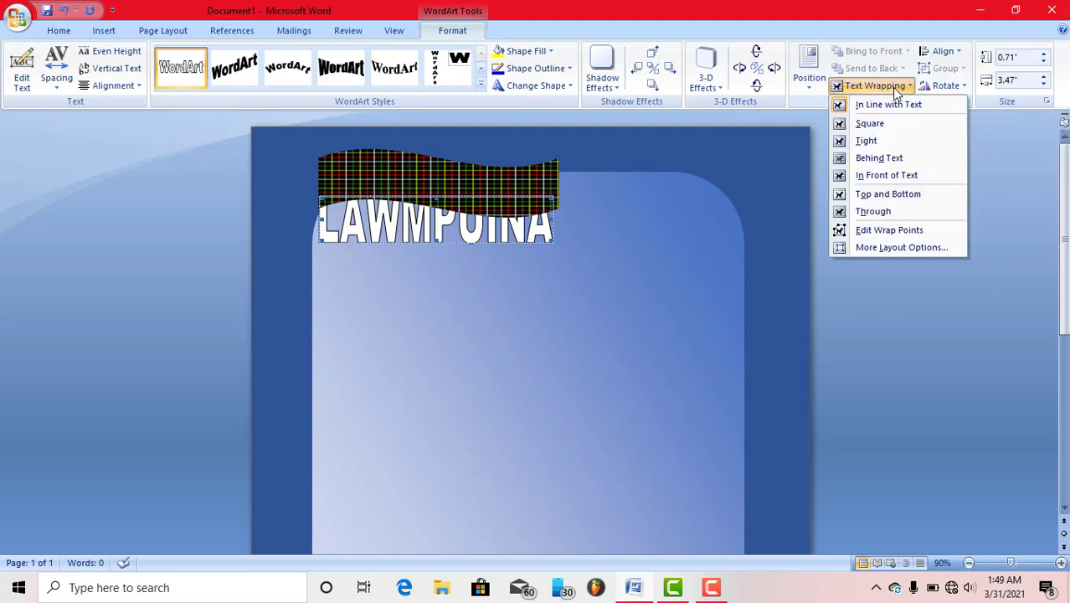
{"action": "left_click", "coordinate": [893, 178]}
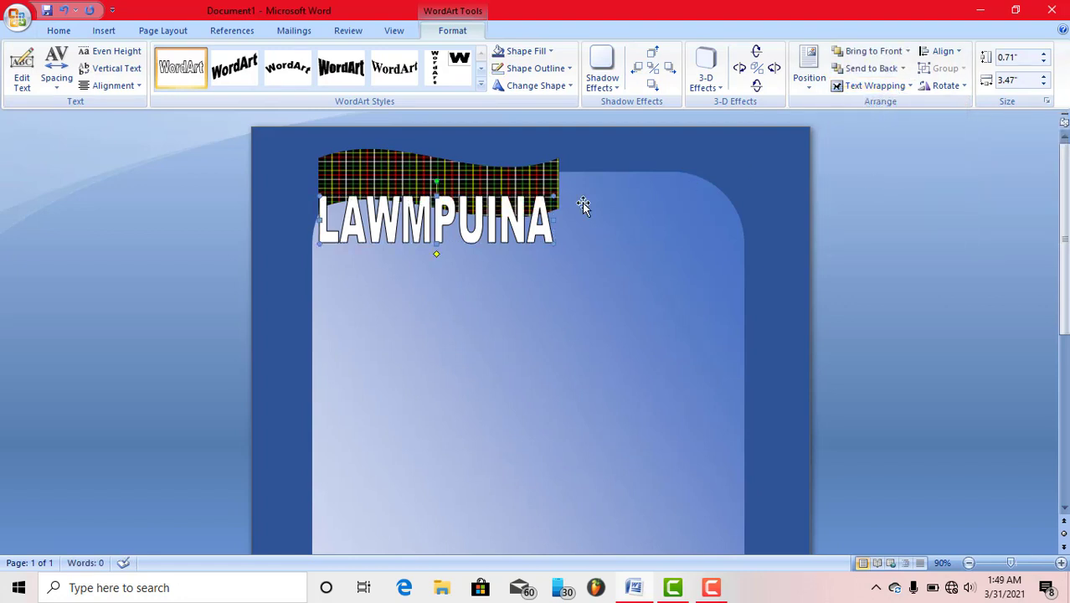
{"action": "mouse_move", "coordinate": [506, 226]}
{"action": "left_mouse_down"}
{"action": "mouse_move", "coordinate": [571, 268]}
{"action": "mouse_move", "coordinate": [516, 274]}
{"action": "left_mouse_up"}
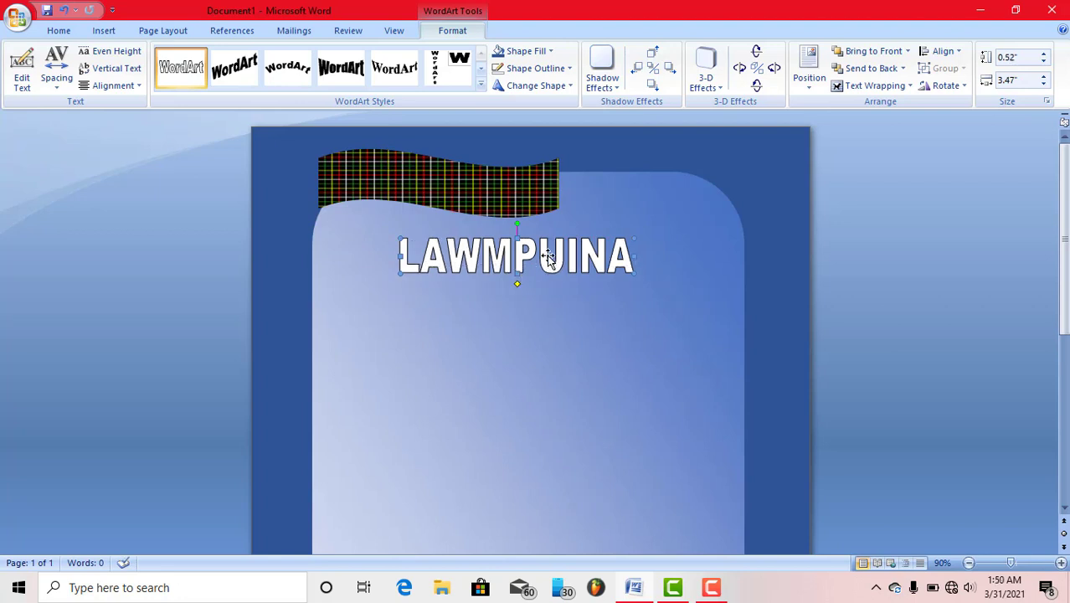
Apply a warp shape and a drop shadow to the LAWMPUINA WordArt.
{"action": "left_click", "coordinate": [567, 90]}
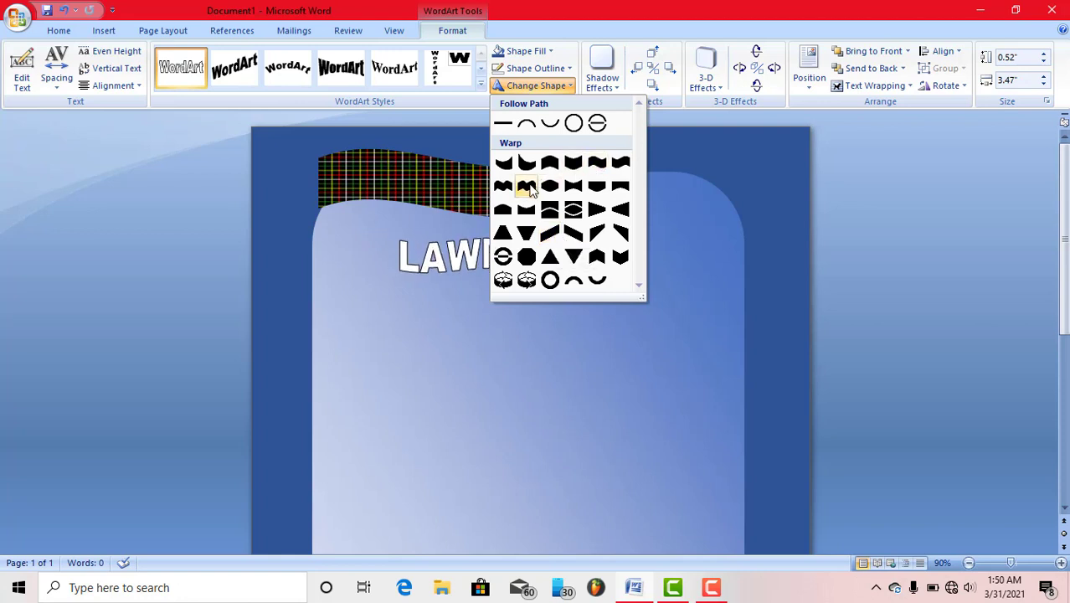
{"action": "left_click", "coordinate": [530, 191]}
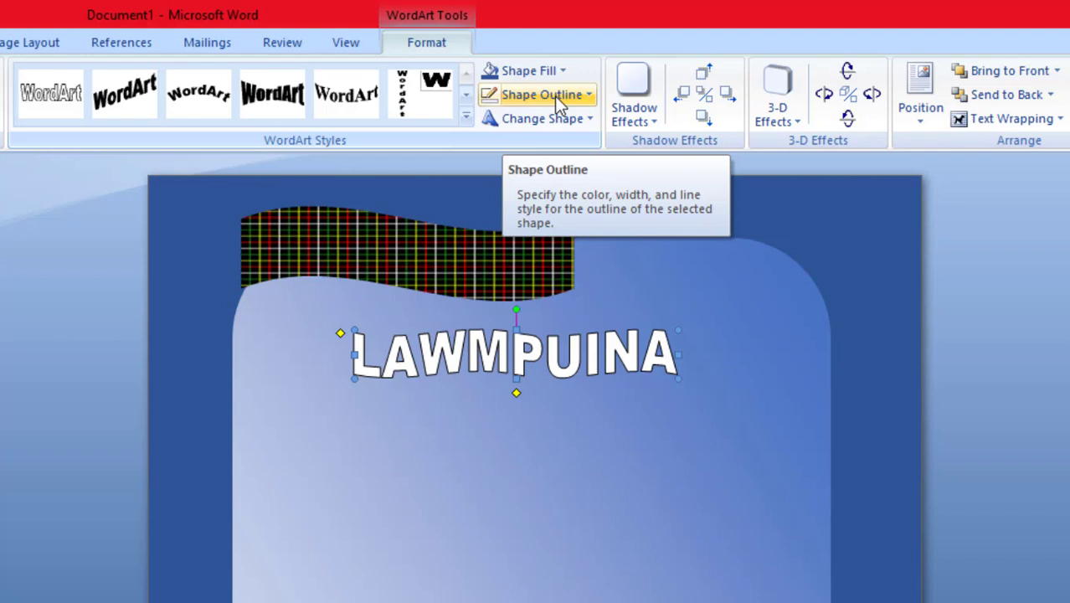
{"action": "left_click", "coordinate": [650, 123]}
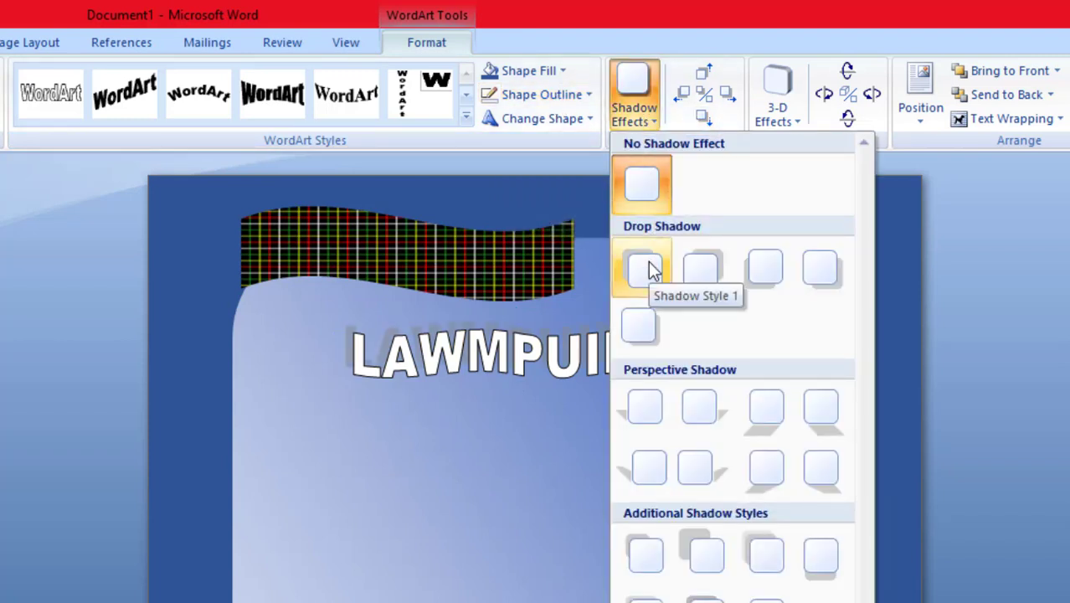
{"action": "left_click", "coordinate": [639, 315]}
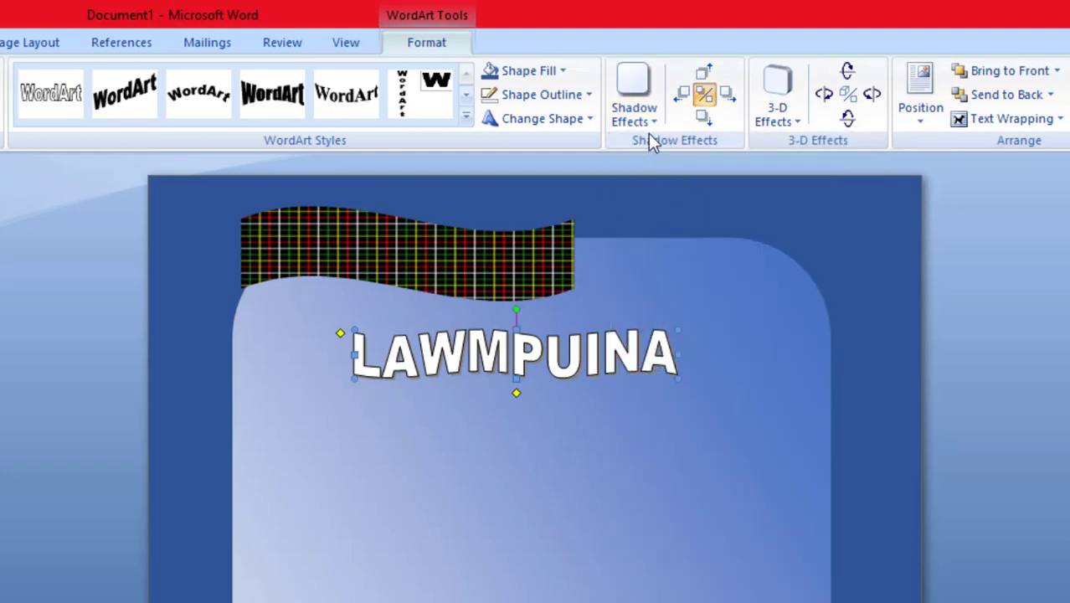
Set the LAWMPUINA WordArt's outline to No Outline, leaving plain white lettering.
{"action": "left_click", "coordinate": [792, 124]}
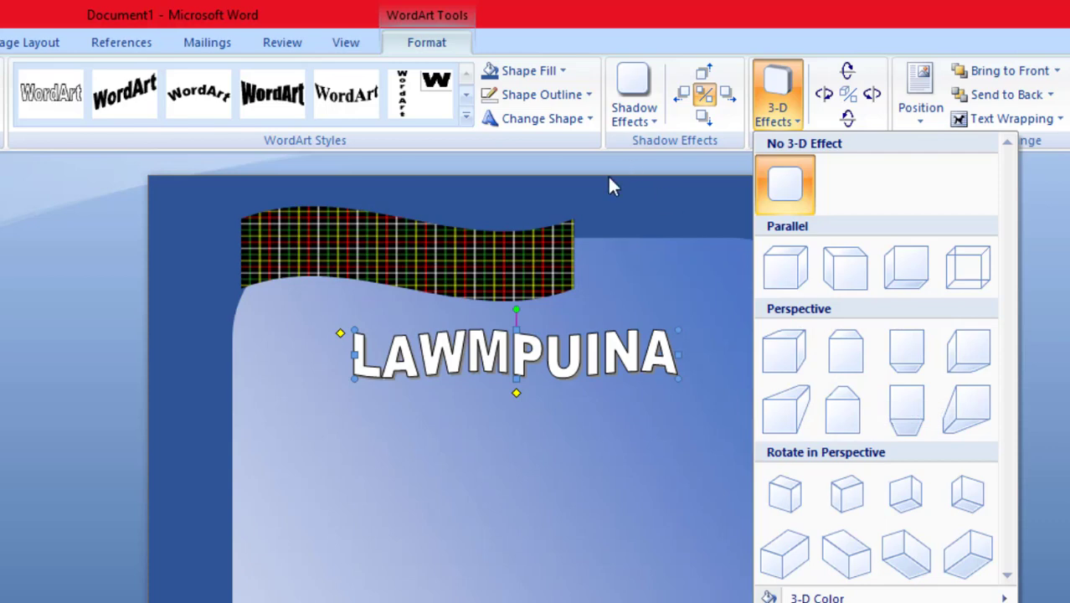
{"action": "left_click", "coordinate": [609, 368]}
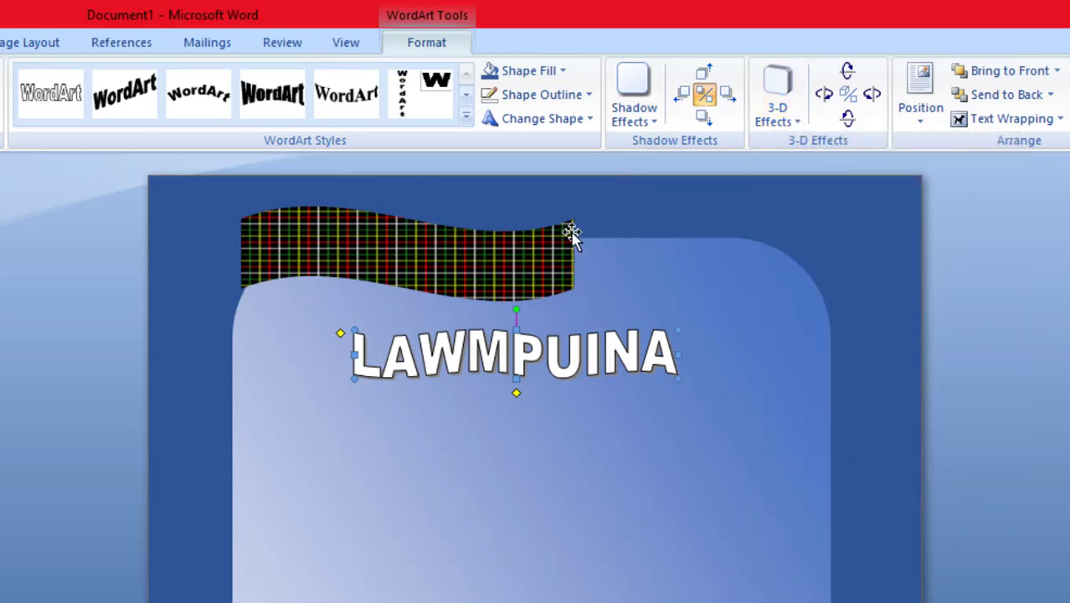
{"action": "left_click", "coordinate": [575, 99]}
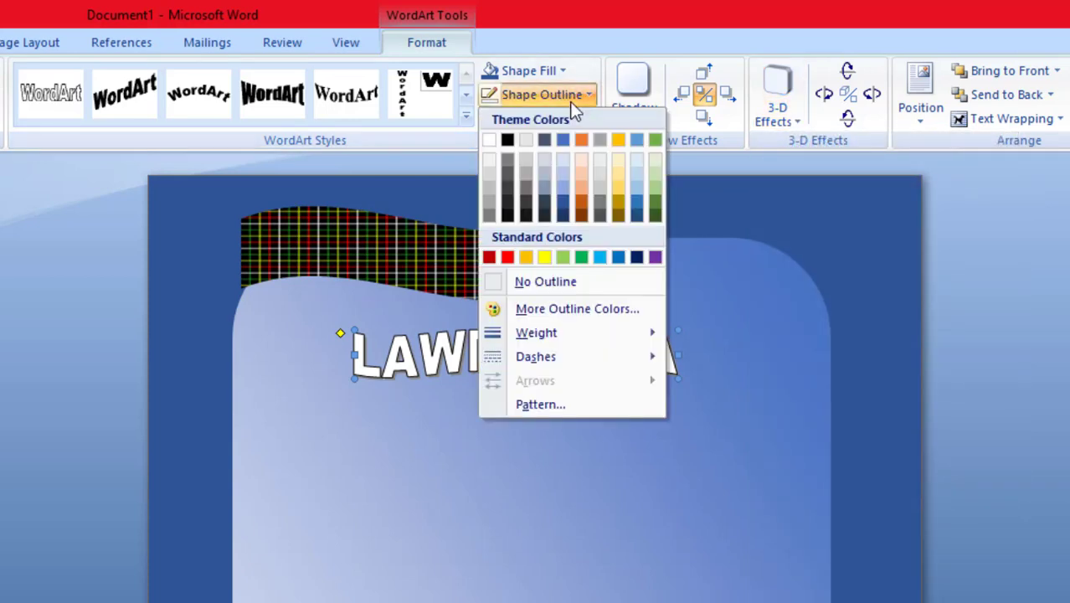
{"action": "left_click", "coordinate": [574, 283]}
Draw a 3.43" by 4.59" text box on the gradient panel below the LAWMPUINA title.
{"action": "left_click", "coordinate": [733, 507]}
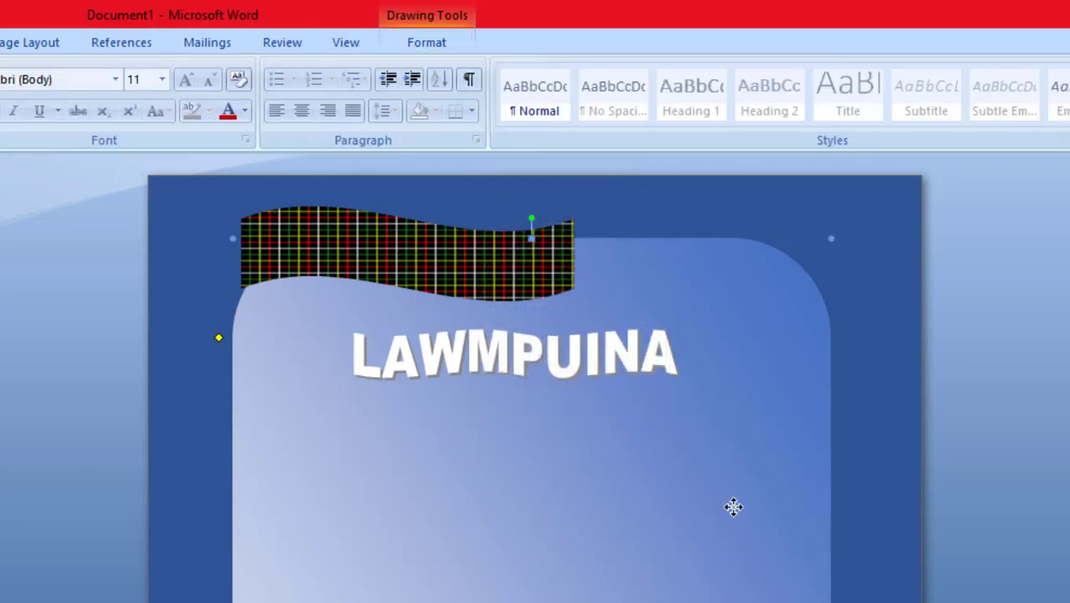
{"action": "scroll", "coordinate": [733, 506], "scroll_direction": "down", "scroll_amount": 2}
{"action": "scroll", "coordinate": [733, 506], "scroll_direction": "down", "scroll_amount": 3}
{"action": "scroll", "coordinate": [733, 507], "scroll_direction": "down", "scroll_amount": 3}
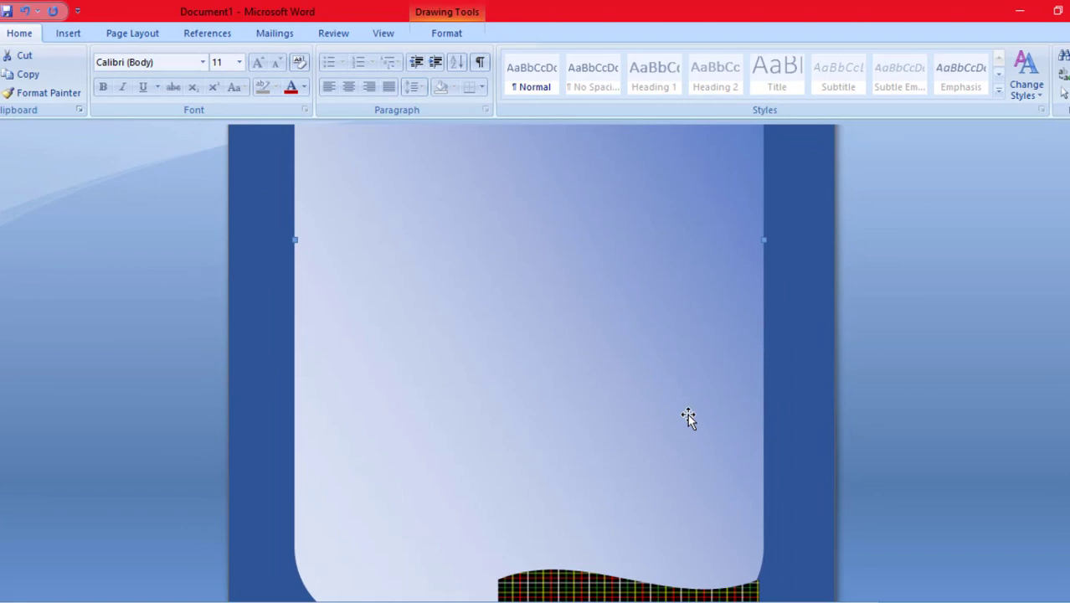
{"action": "scroll", "coordinate": [689, 418], "scroll_direction": "up", "scroll_amount": 3}
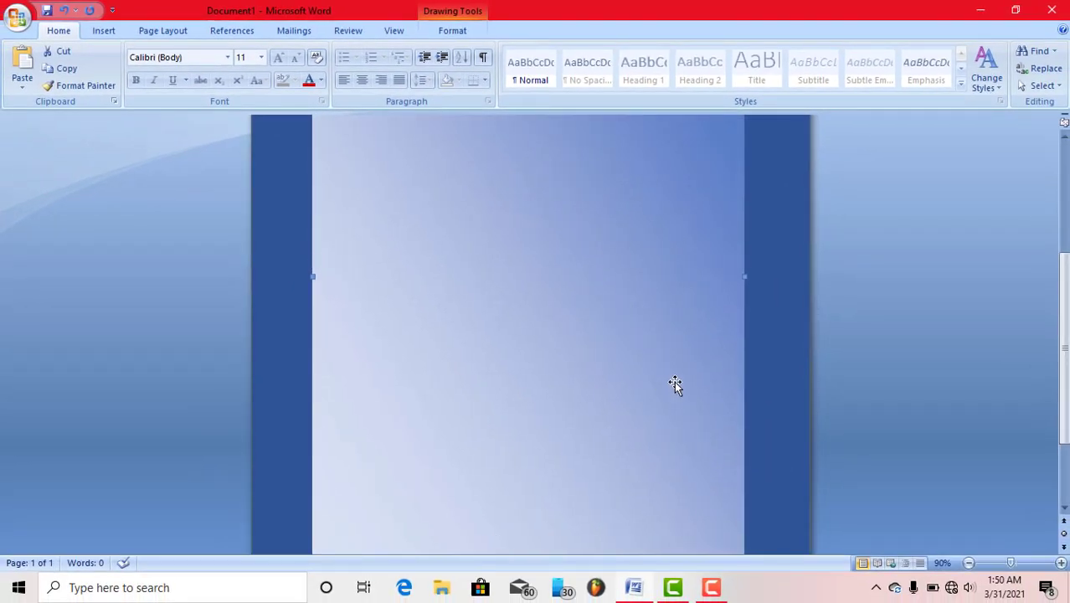
{"action": "scroll", "coordinate": [676, 384], "scroll_direction": "up", "scroll_amount": 1}
{"action": "scroll", "coordinate": [675, 384], "scroll_direction": "up", "scroll_amount": 2}
{"action": "scroll", "coordinate": [675, 384], "scroll_direction": "up", "scroll_amount": 2}
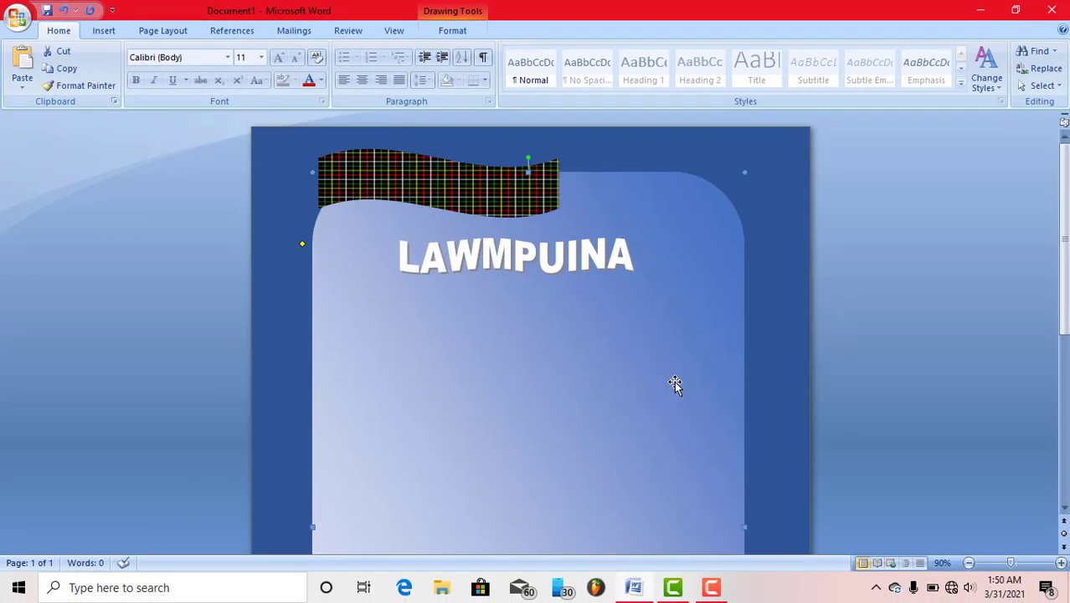
{"action": "left_click", "coordinate": [103, 32]}
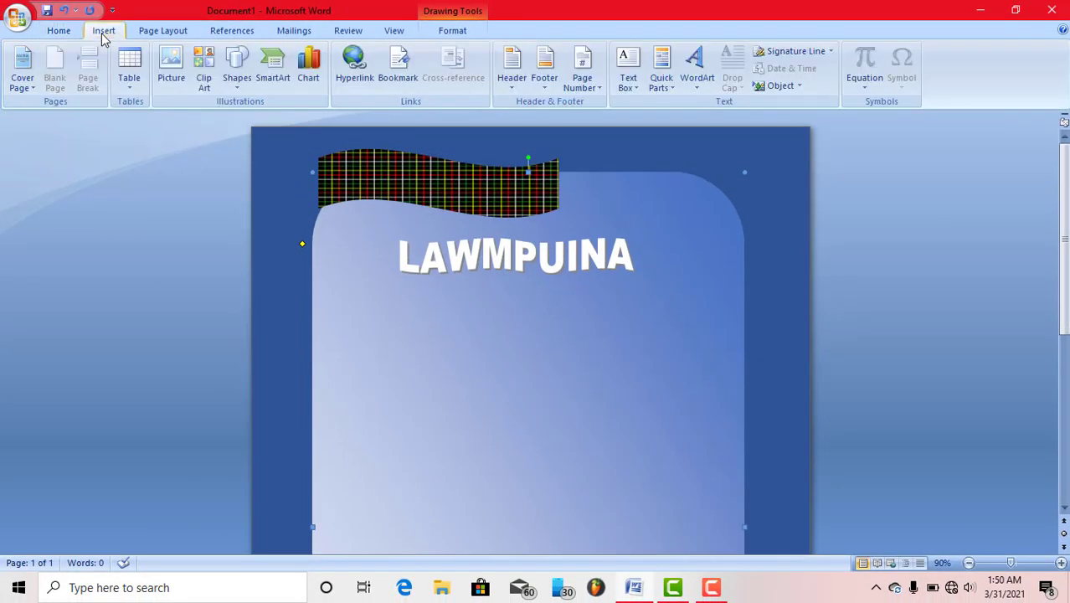
{"action": "left_click", "coordinate": [631, 87]}
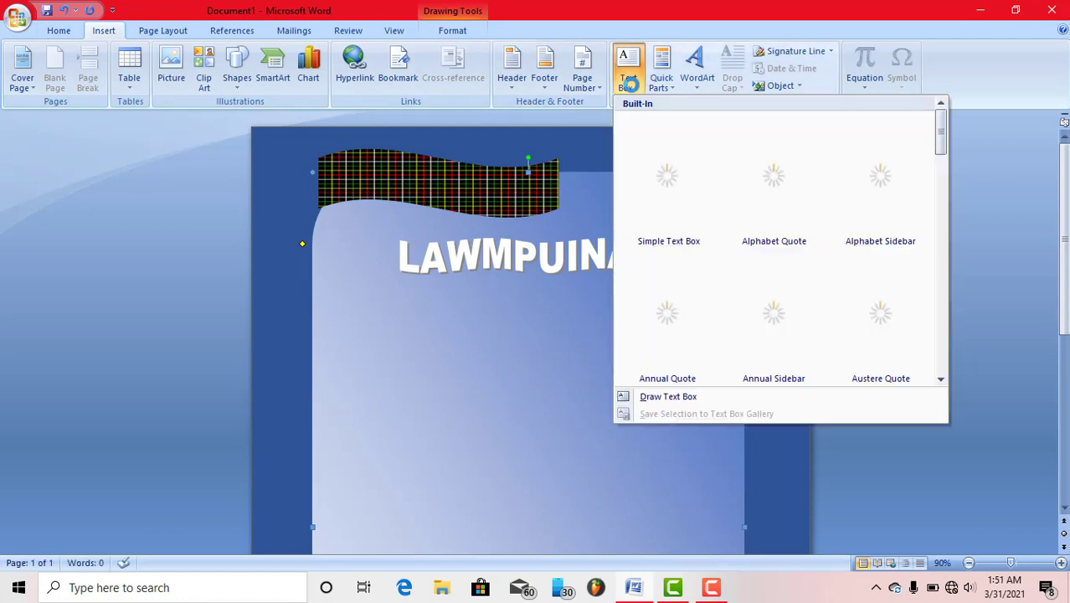
{"action": "left_click", "coordinate": [663, 397]}
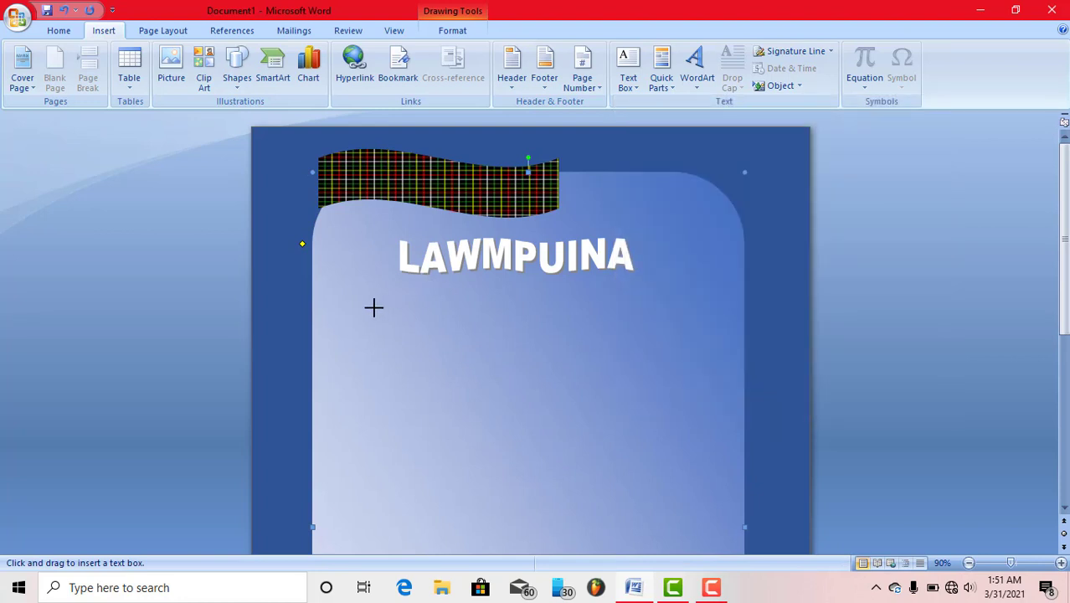
{"action": "mouse_move", "coordinate": [374, 307]}
{"action": "left_mouse_down"}
{"action": "mouse_move", "coordinate": [556, 503]}
{"action": "mouse_move", "coordinate": [660, 533]}
{"action": "left_mouse_up"}
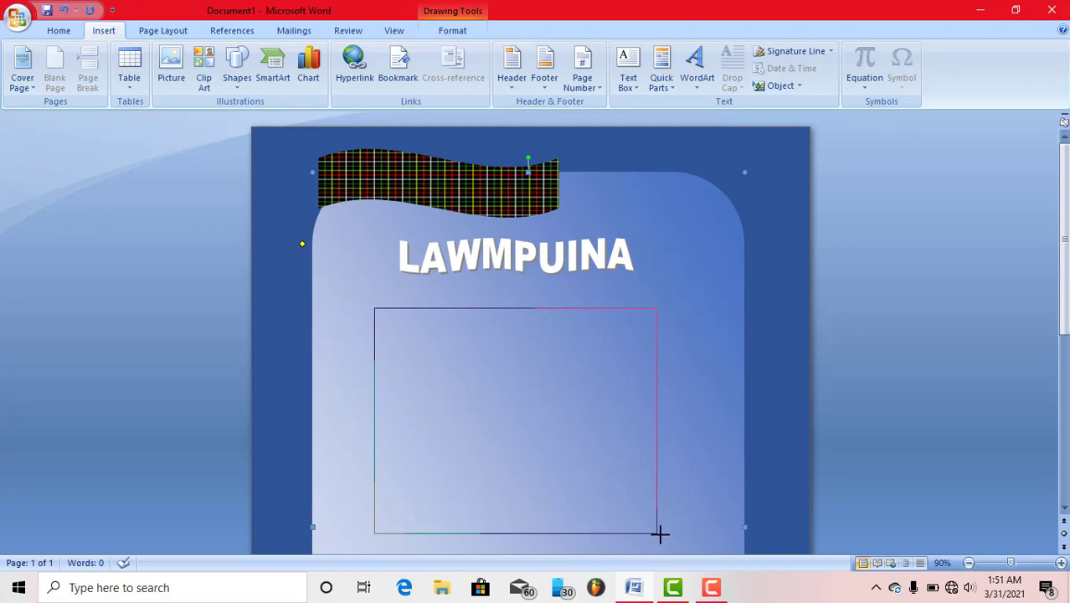
{"action": "left_click_drag", "start_coordinate": [660, 533], "coordinate": [685, 541]}
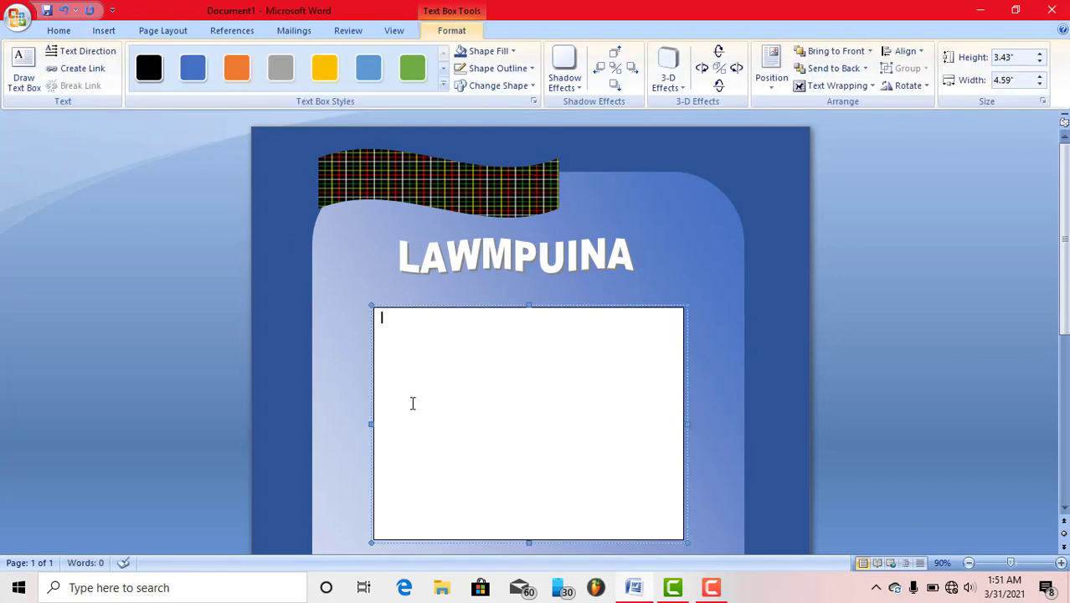
Type the 'Kum 2020-2021 Session a Mizoram Board Of School Education…' paragraph and select all of it.
{"action": "type", "text": "Kum 2020-2021 Sessio"}
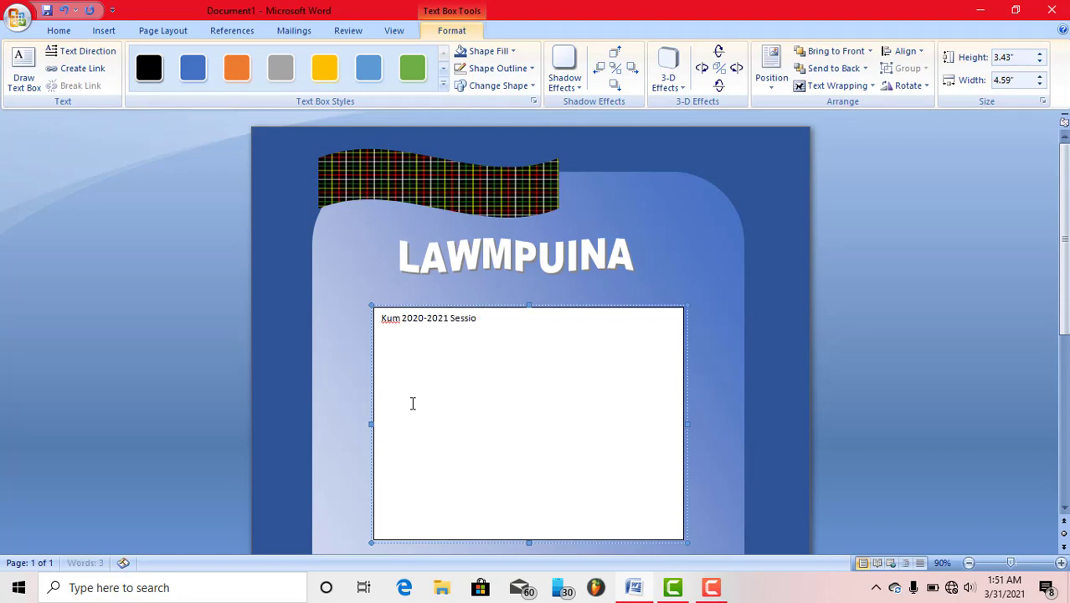
{"action": "type", "text": "n a Mizoram Board Of School Education hnuaia "}
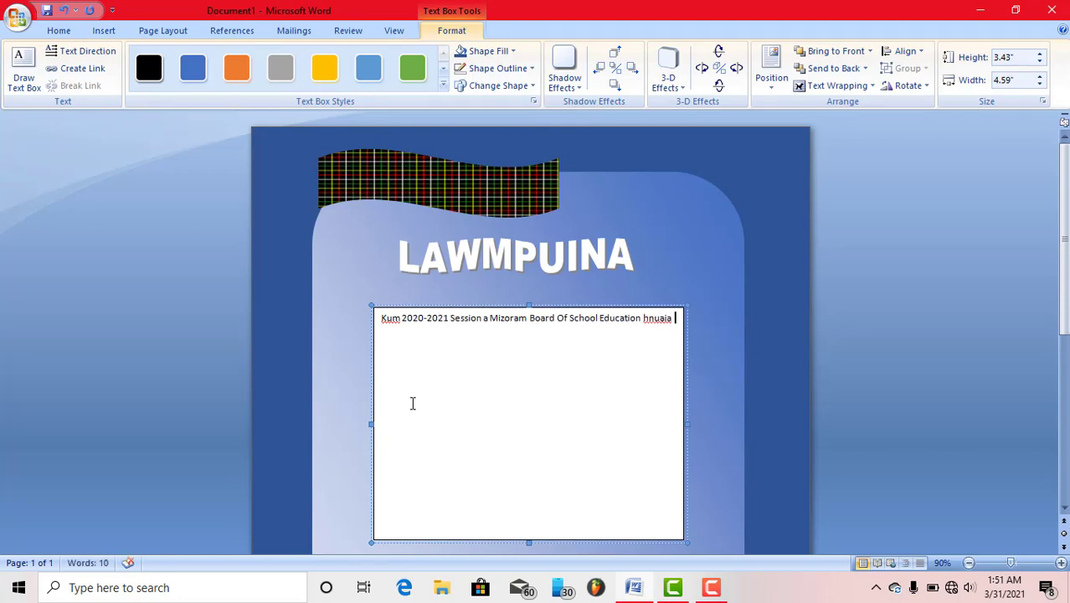
{"action": "type", "text": "Class 10"}
{"action": "type", "text": " tha taka I"}
{"action": "type", "text": " passed hi kan lawmpui"}
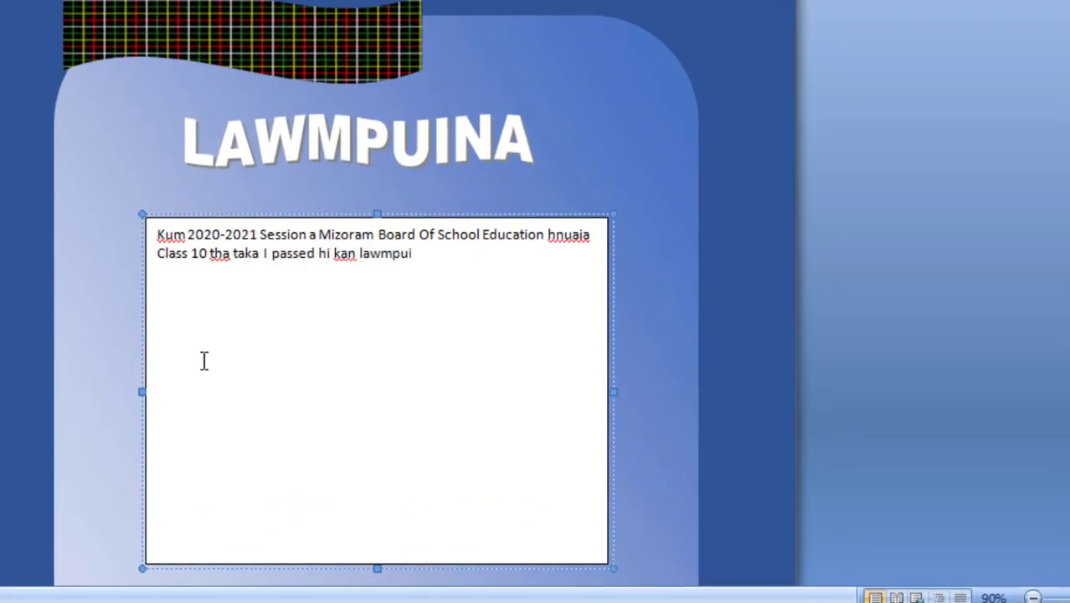
{"action": "type", "text": " tak zet che a ni tih lan tir nan he thu ziak hi kan hlan che"}
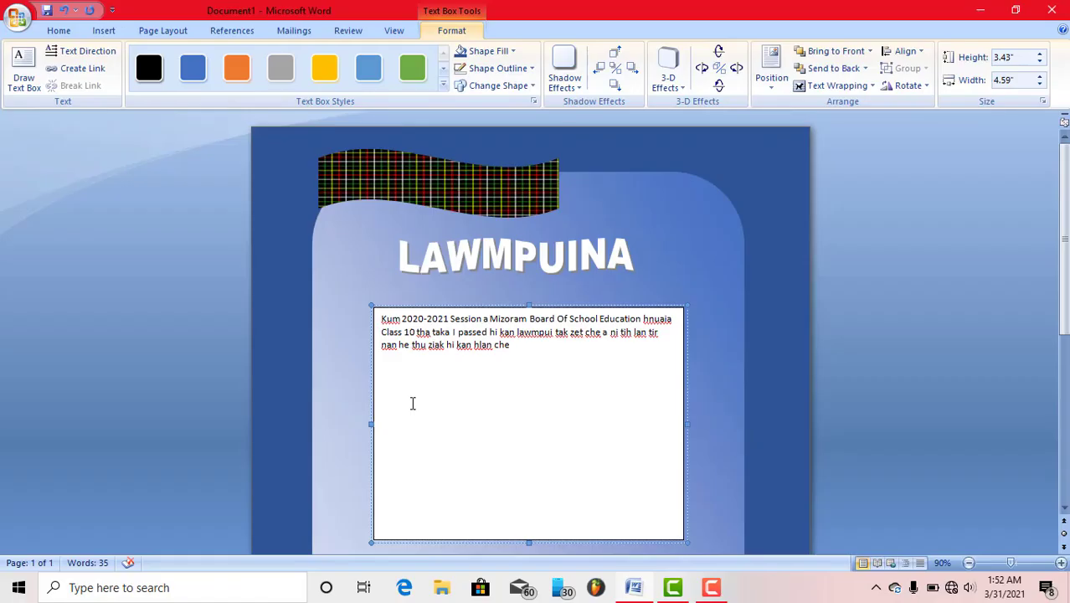
{"action": "type", "text": "."}
{"action": "key", "text": "ctrl+a"}
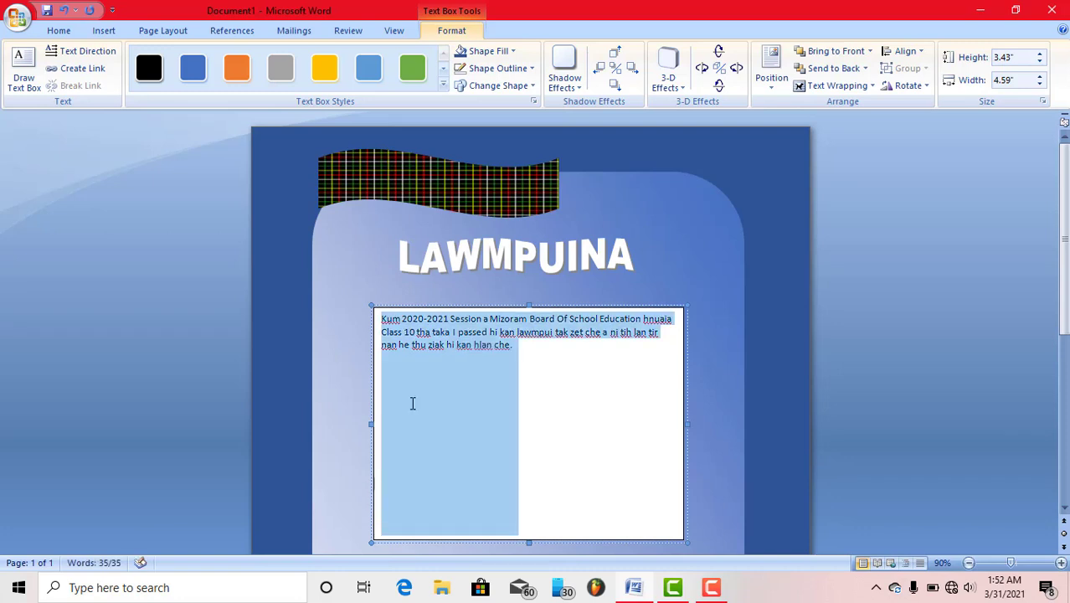
Set the text box paragraph to font size 24.
{"action": "left_click", "coordinate": [61, 36]}
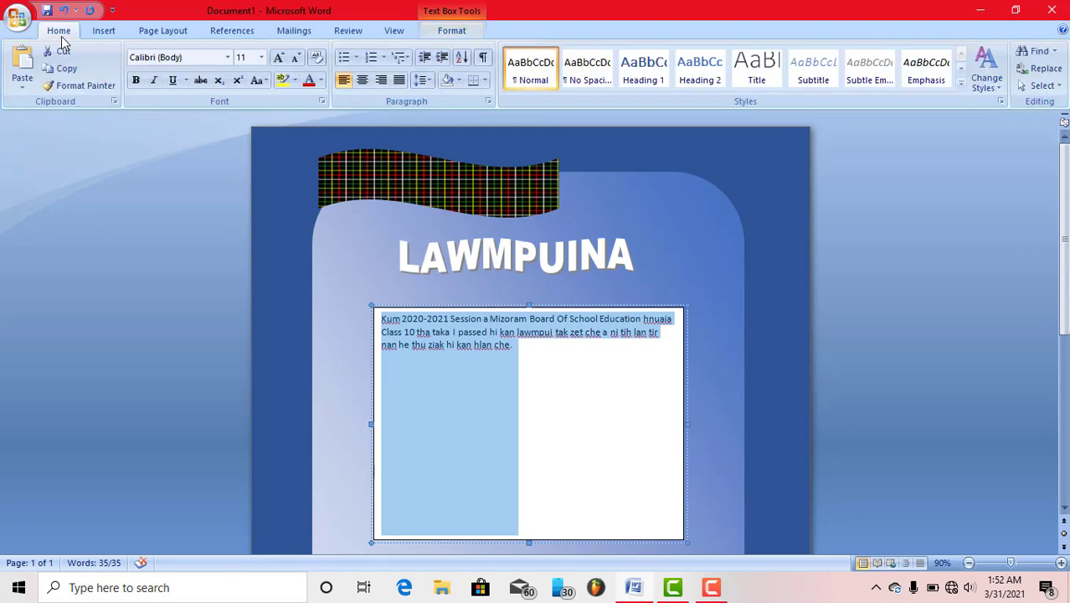
{"action": "left_click", "coordinate": [260, 57]}
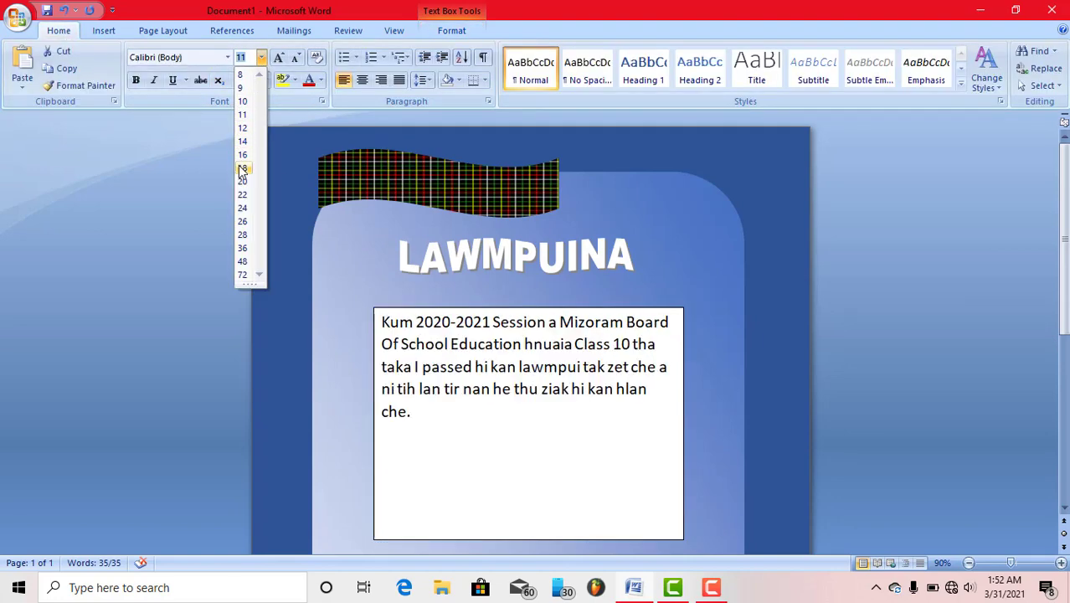
{"action": "left_click", "coordinate": [243, 209]}
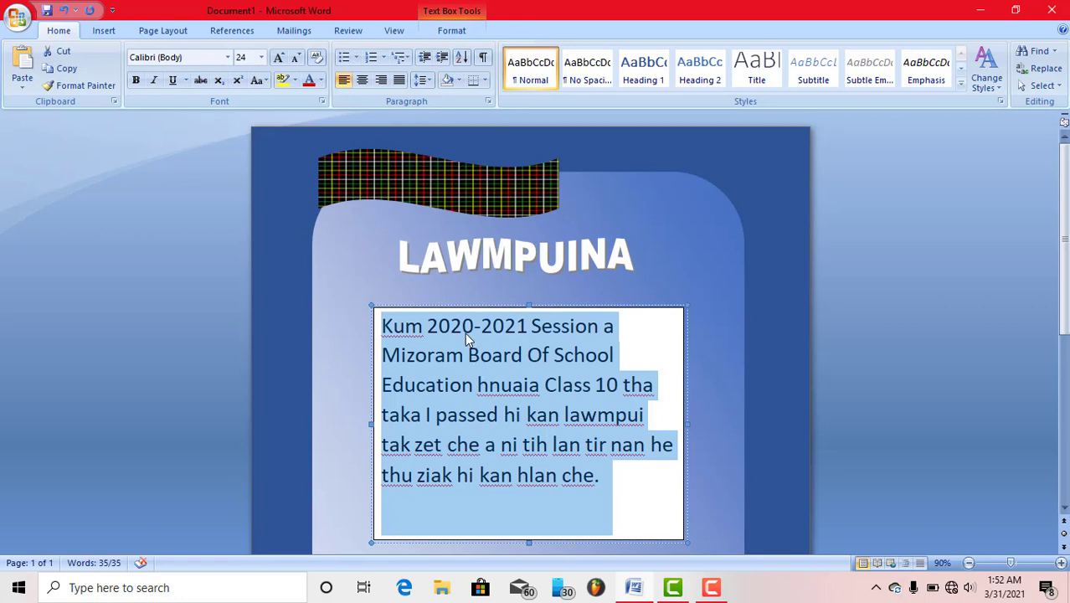
Give the paragraph single 1.0 line spacing with no space after it.
{"action": "left_click", "coordinate": [425, 81]}
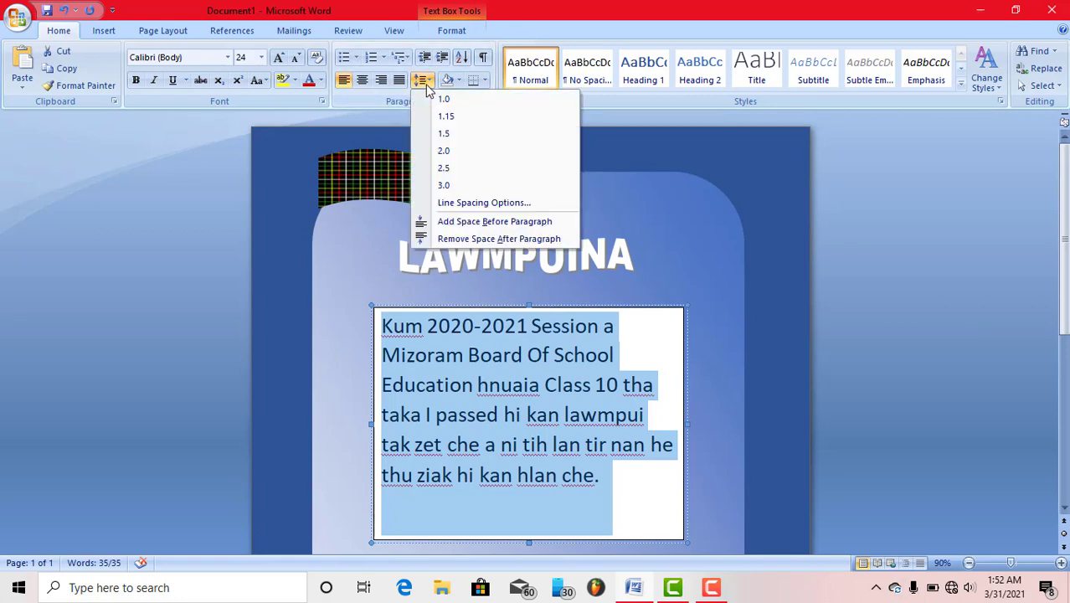
{"action": "left_click", "coordinate": [462, 239]}
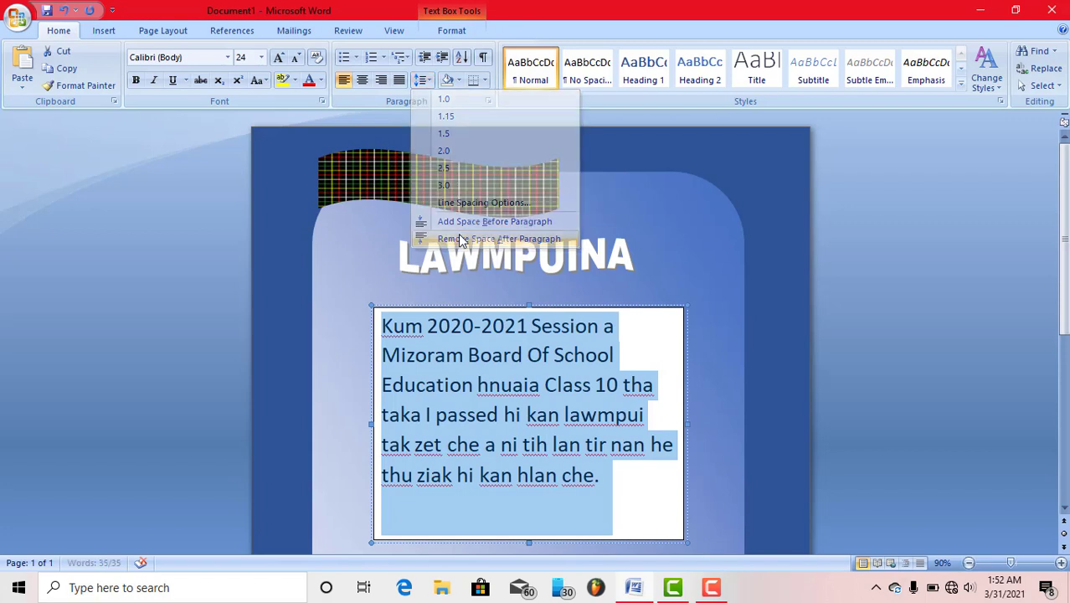
{"action": "left_click", "coordinate": [425, 80]}
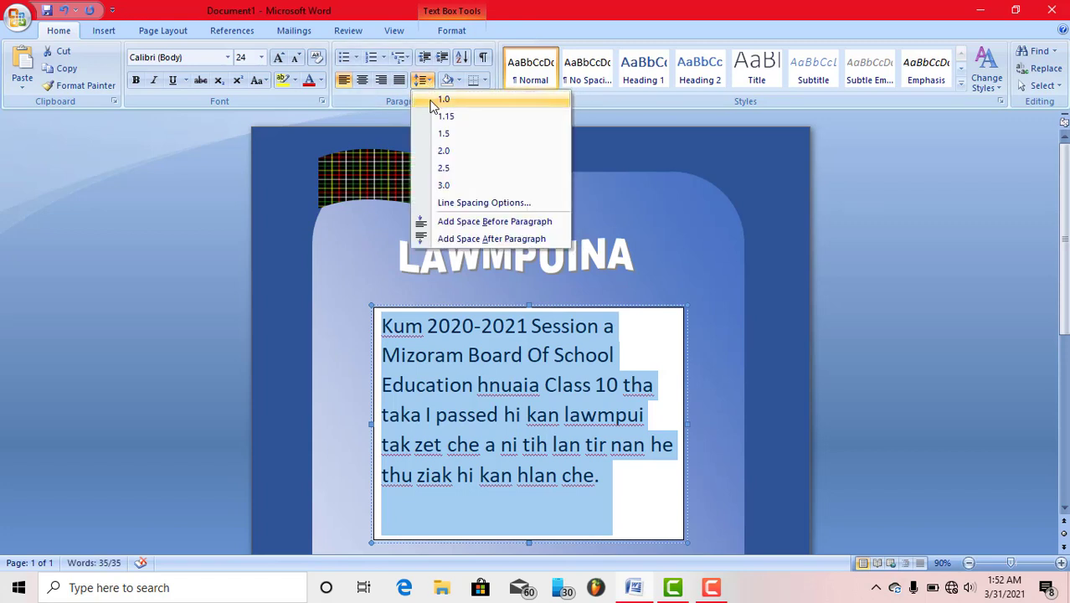
{"action": "left_click", "coordinate": [432, 100]}
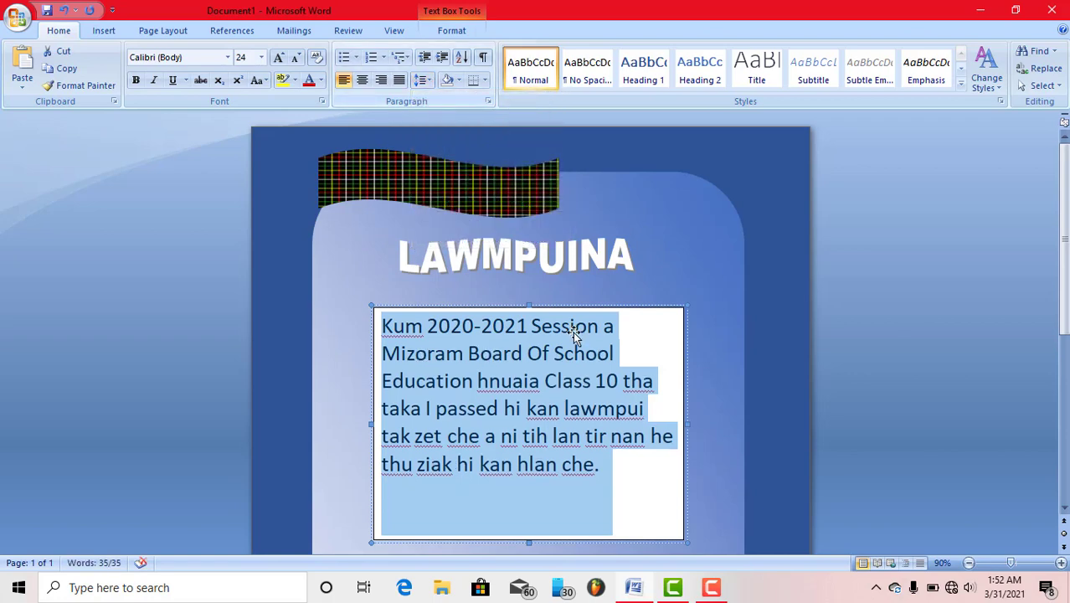
{"action": "left_click", "coordinate": [652, 282]}
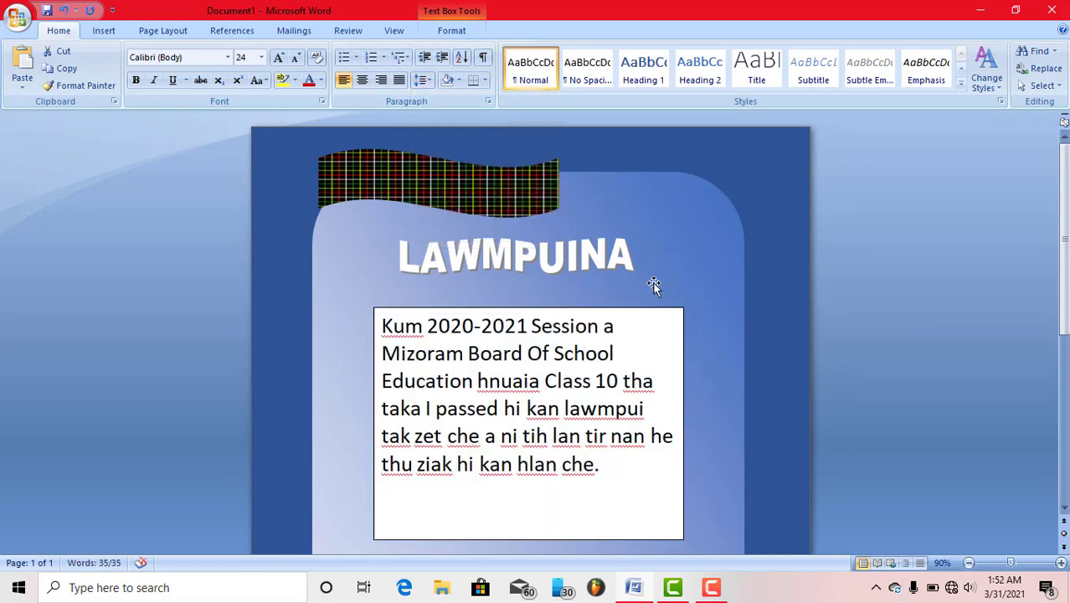
{"action": "scroll", "coordinate": [655, 281], "scroll_direction": "down", "scroll_amount": 3}
{"action": "scroll", "coordinate": [654, 279], "scroll_direction": "down", "scroll_amount": 3}
Make the paragraph text box transparent with no fill and no outline.
{"action": "scroll", "coordinate": [654, 276], "scroll_direction": "up", "scroll_amount": 5}
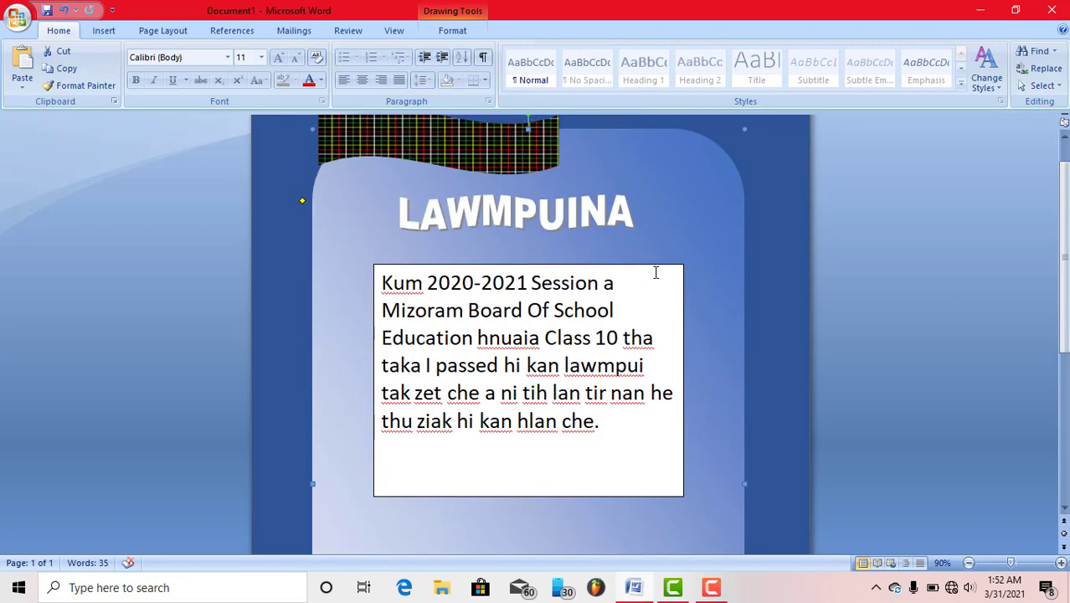
{"action": "scroll", "coordinate": [655, 275], "scroll_direction": "down", "scroll_amount": 1}
{"action": "scroll", "coordinate": [656, 272], "scroll_direction": "up", "scroll_amount": 2}
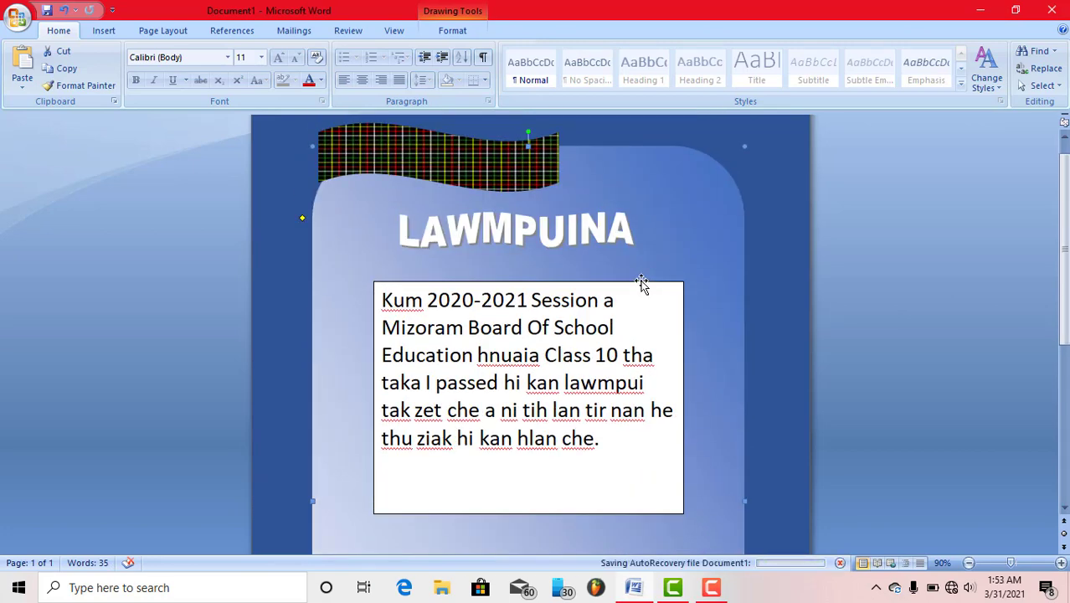
{"action": "double_click", "coordinate": [641, 281]}
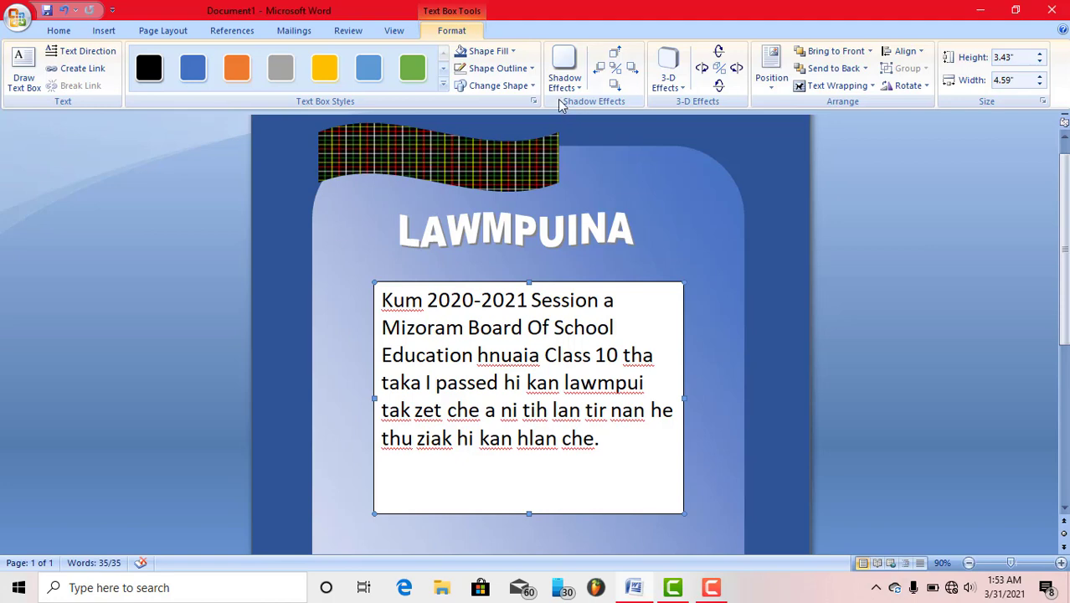
{"action": "left_click", "coordinate": [513, 52]}
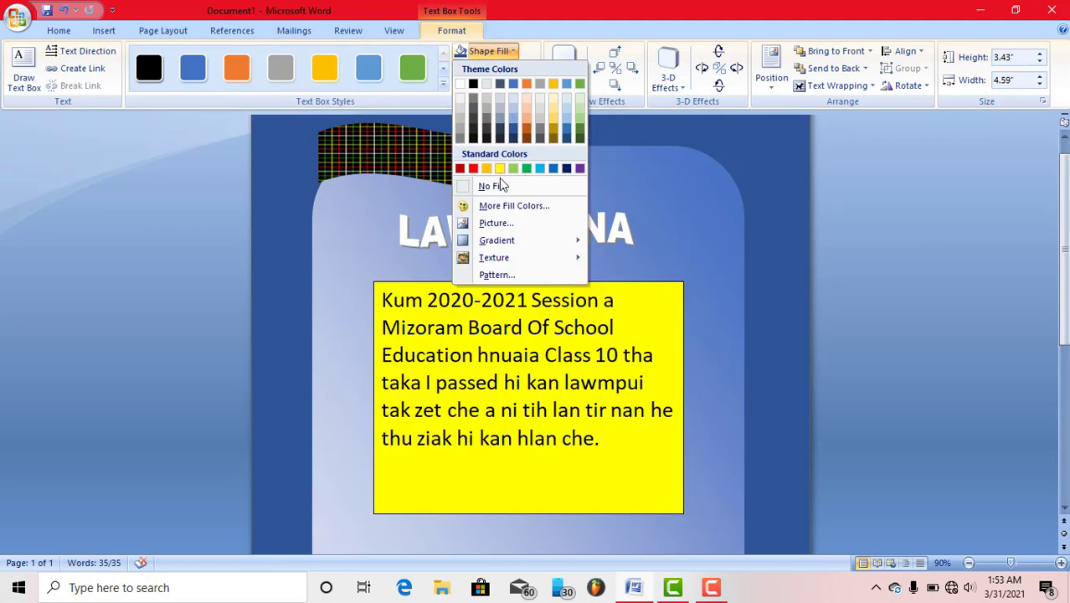
{"action": "left_click", "coordinate": [499, 186]}
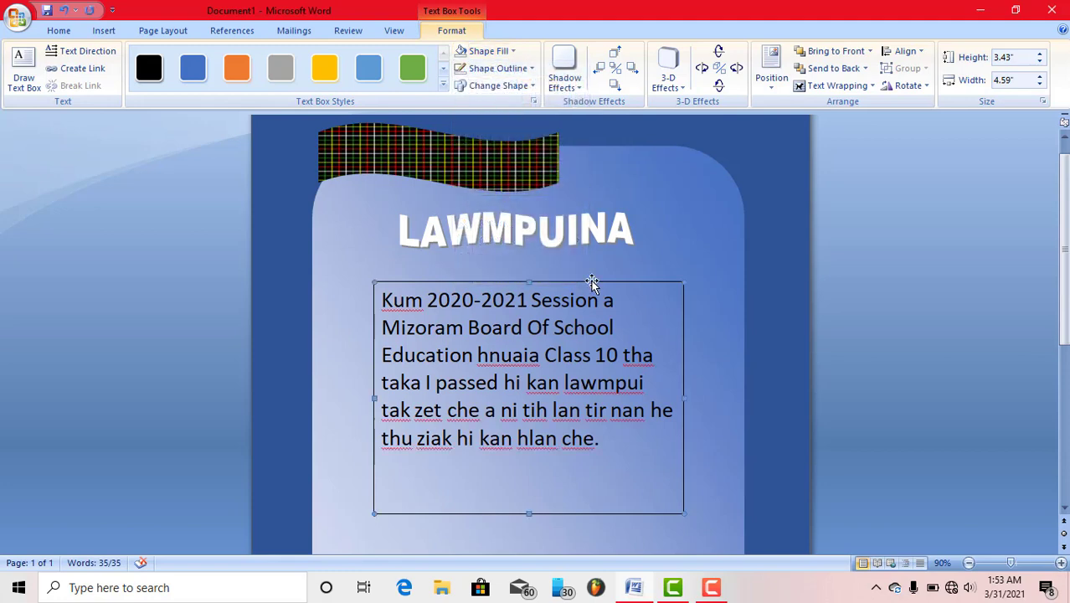
{"action": "left_click", "coordinate": [531, 68]}
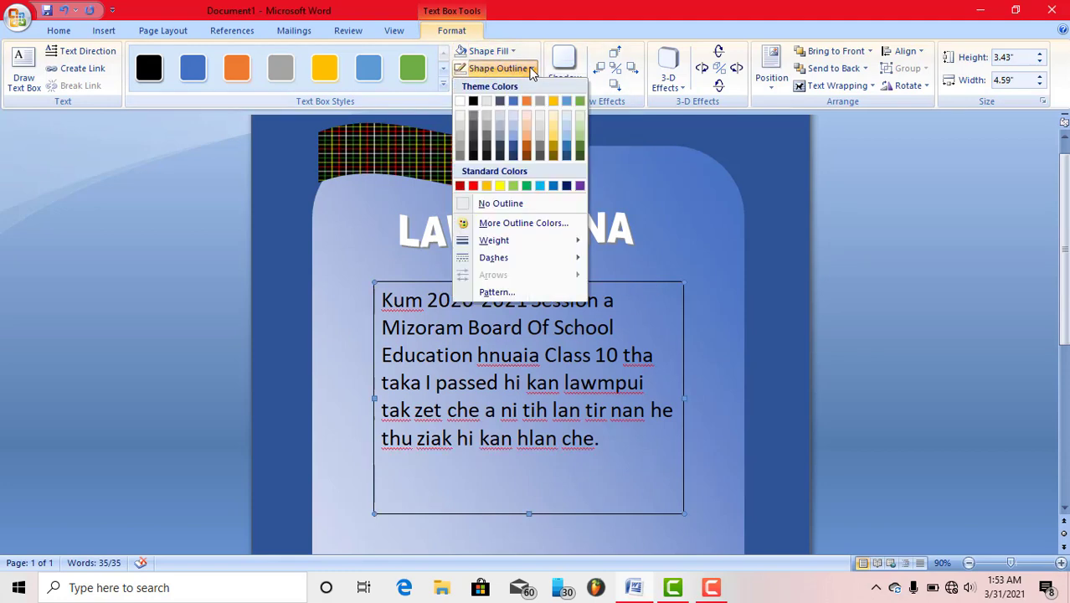
{"action": "left_click", "coordinate": [513, 203]}
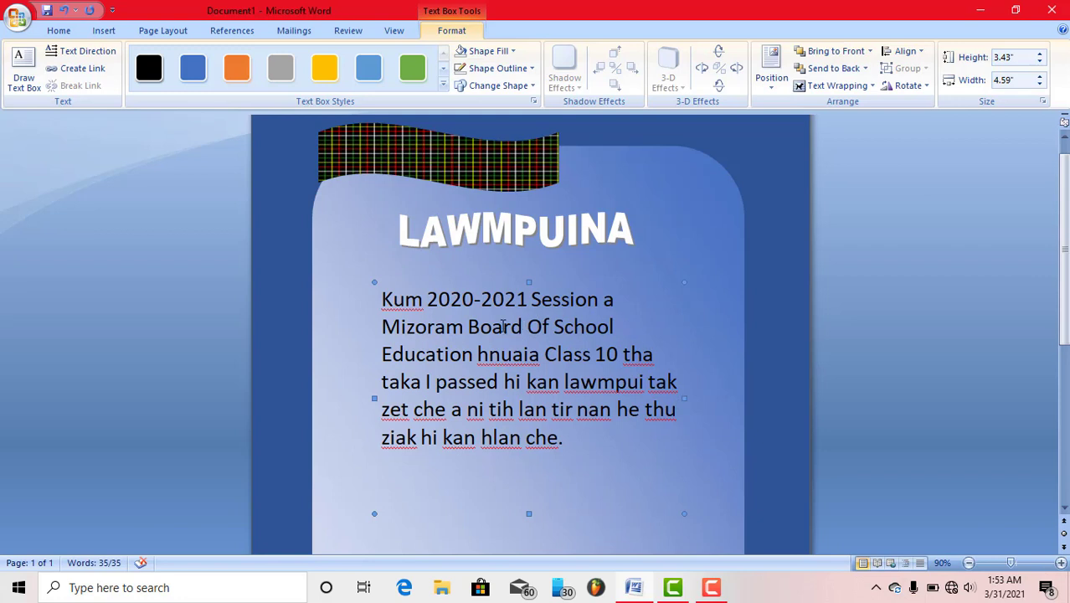
Select all the paragraph text and justify it.
{"action": "left_click", "coordinate": [503, 326]}
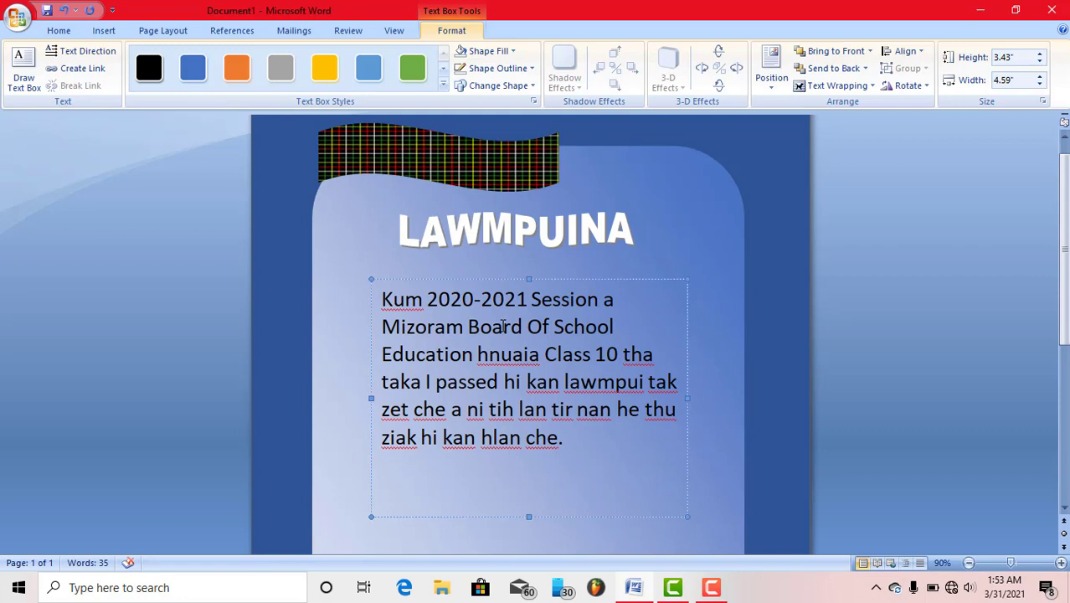
{"action": "key", "text": "ctrl+a"}
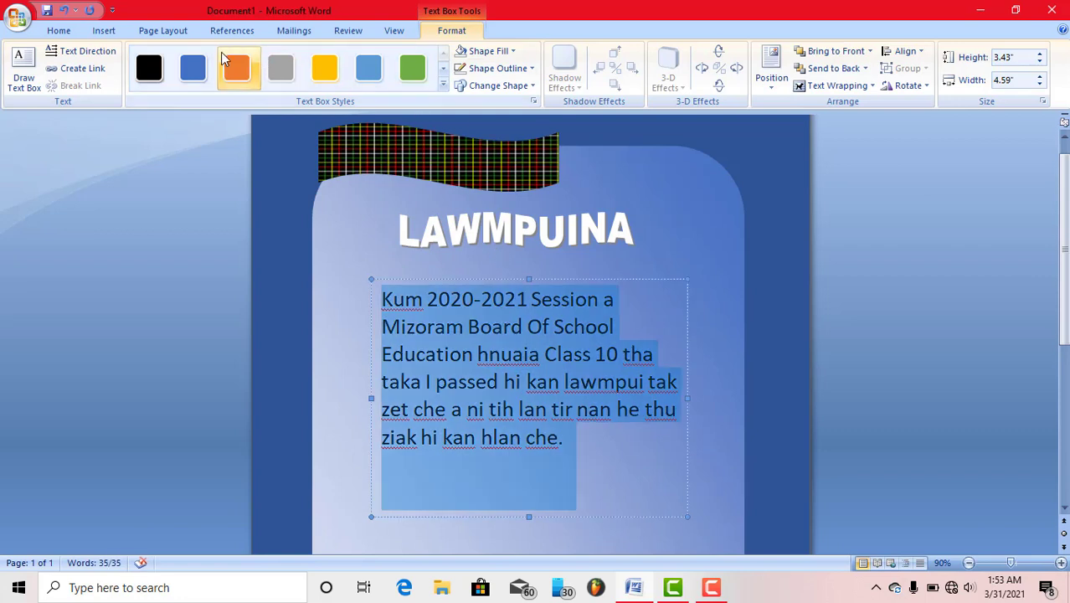
{"action": "left_click", "coordinate": [62, 32]}
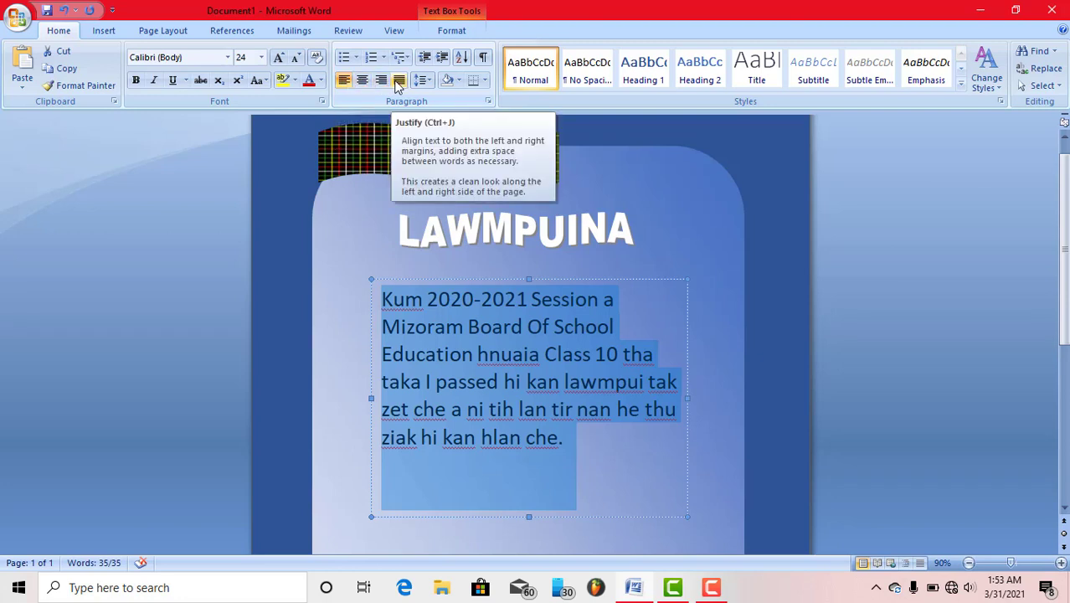
{"action": "left_click", "coordinate": [399, 81]}
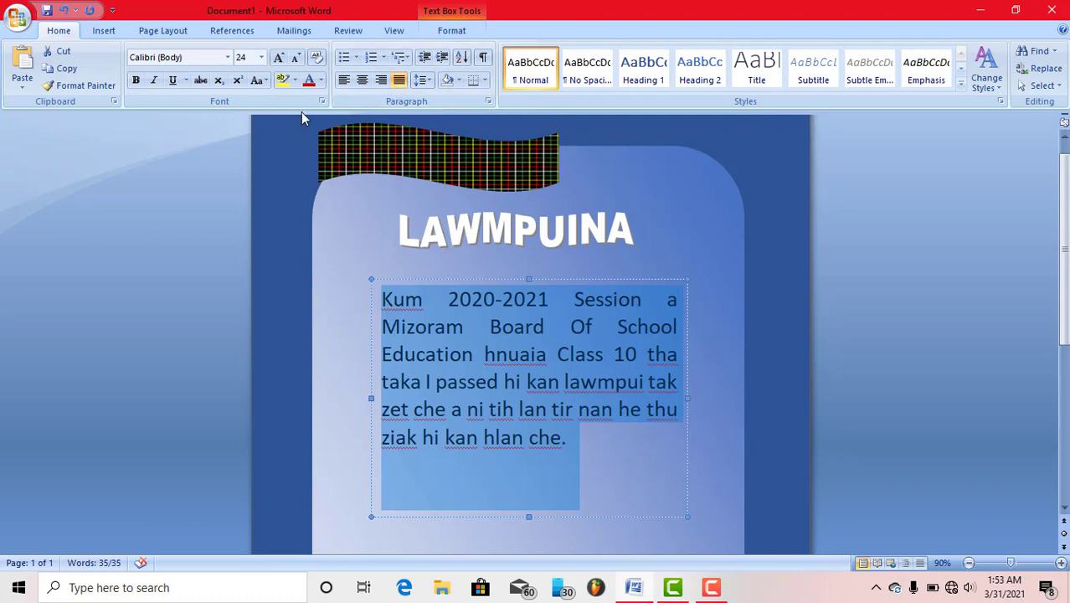
Set the paragraph in Arial Rounded MT Bold with black font colour.
{"action": "left_click", "coordinate": [226, 57]}
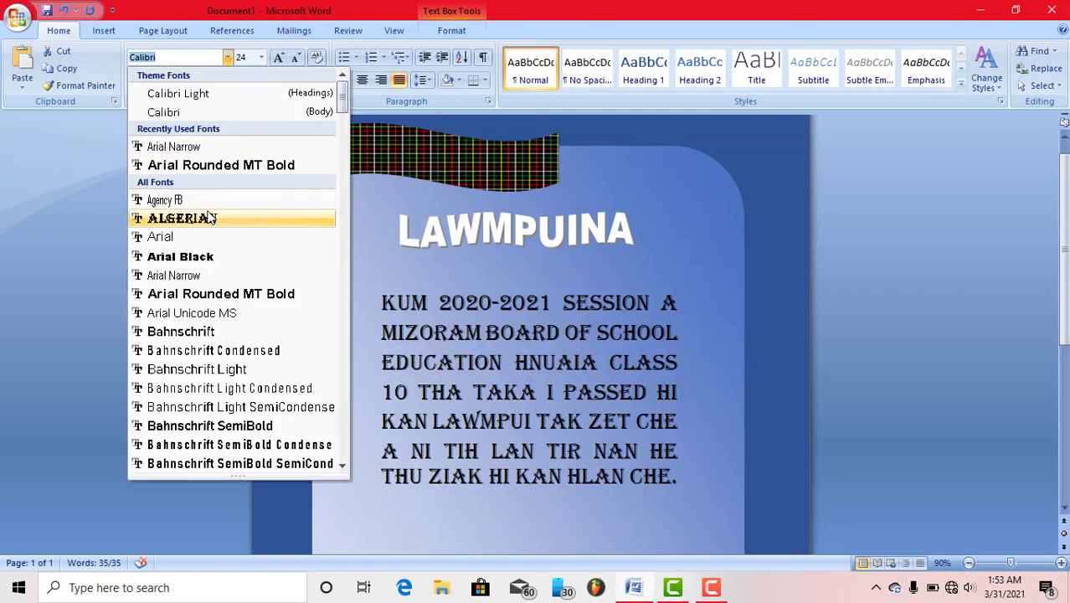
{"action": "left_click", "coordinate": [213, 170]}
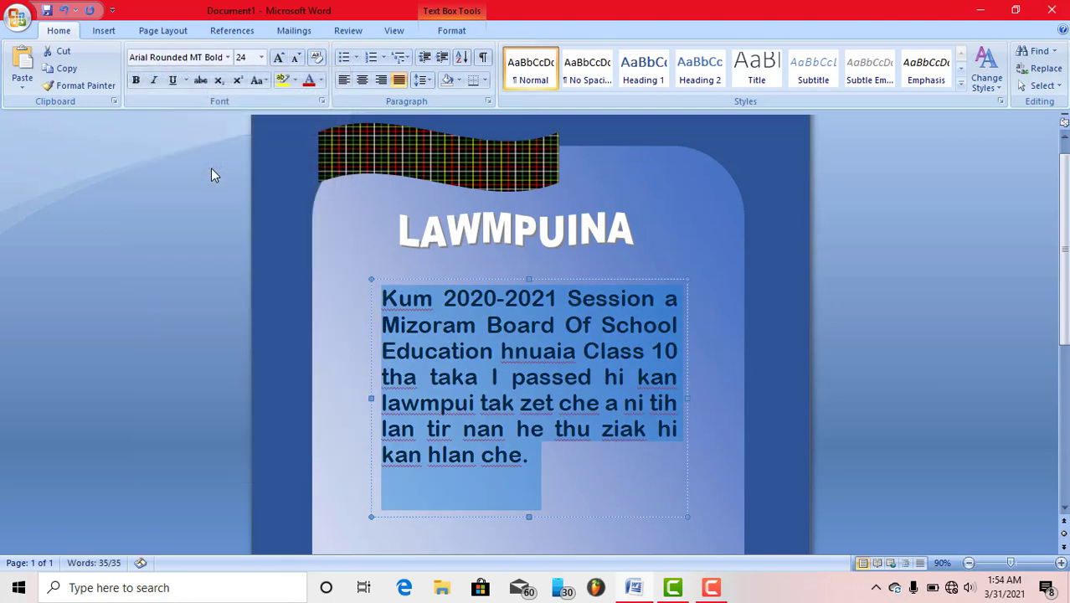
{"action": "left_click", "coordinate": [321, 81]}
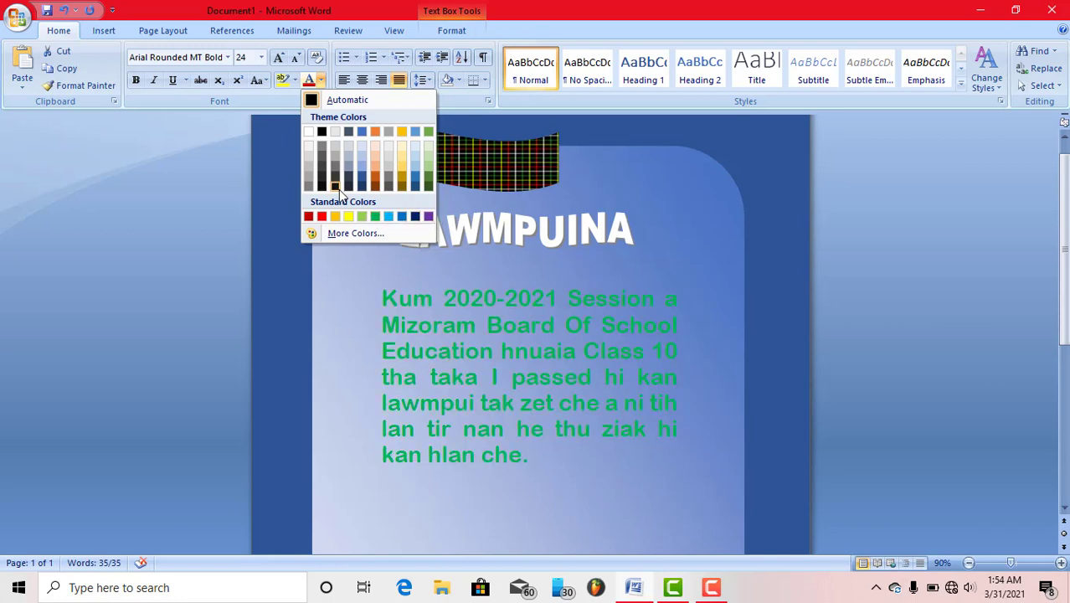
{"action": "left_click", "coordinate": [321, 132]}
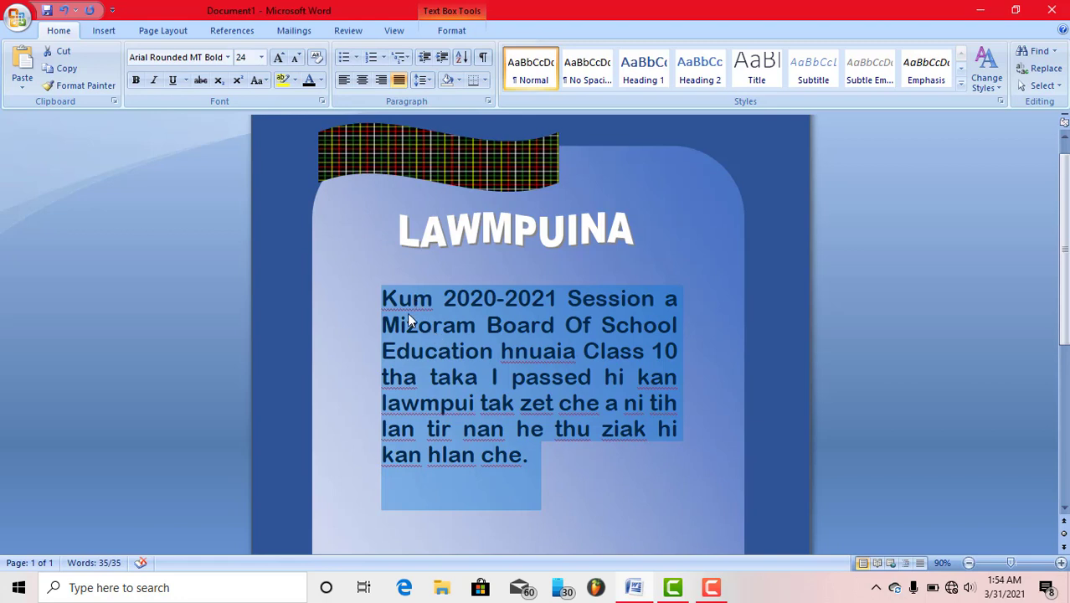
{"action": "left_click", "coordinate": [387, 300]}
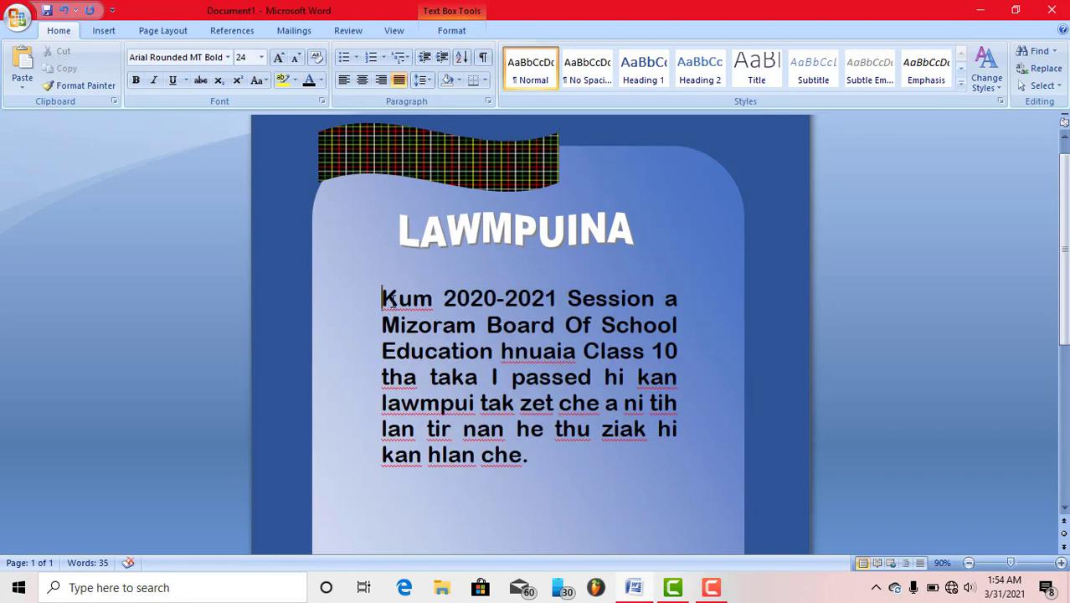
Indent the paragraph's first line with a Tab and reduce the text to 22 pt.
{"action": "key", "text": "Tab"}
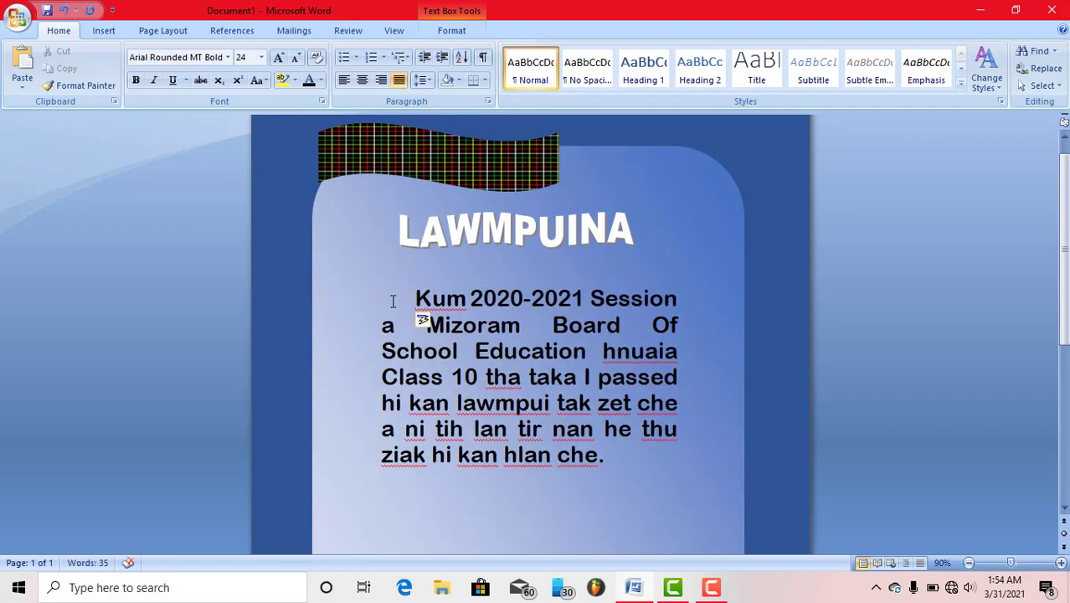
{"action": "key", "text": "ctrl+a"}
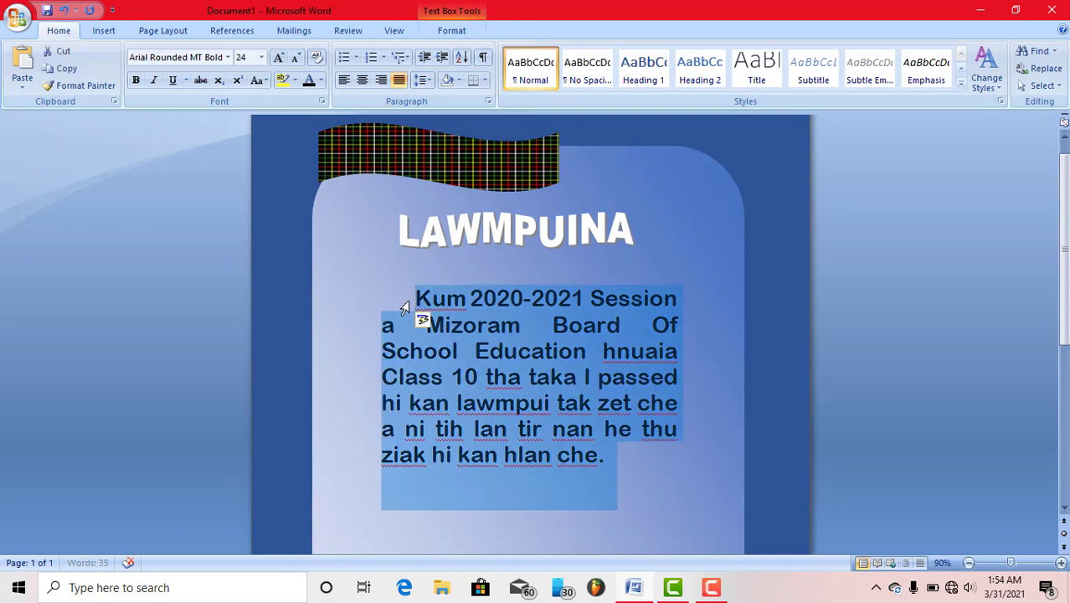
{"action": "left_click", "coordinate": [300, 58]}
Move the paragraph text box lower, dragging it and nudging it down twice.
{"action": "scroll", "coordinate": [676, 306], "scroll_direction": "down", "scroll_amount": 1}
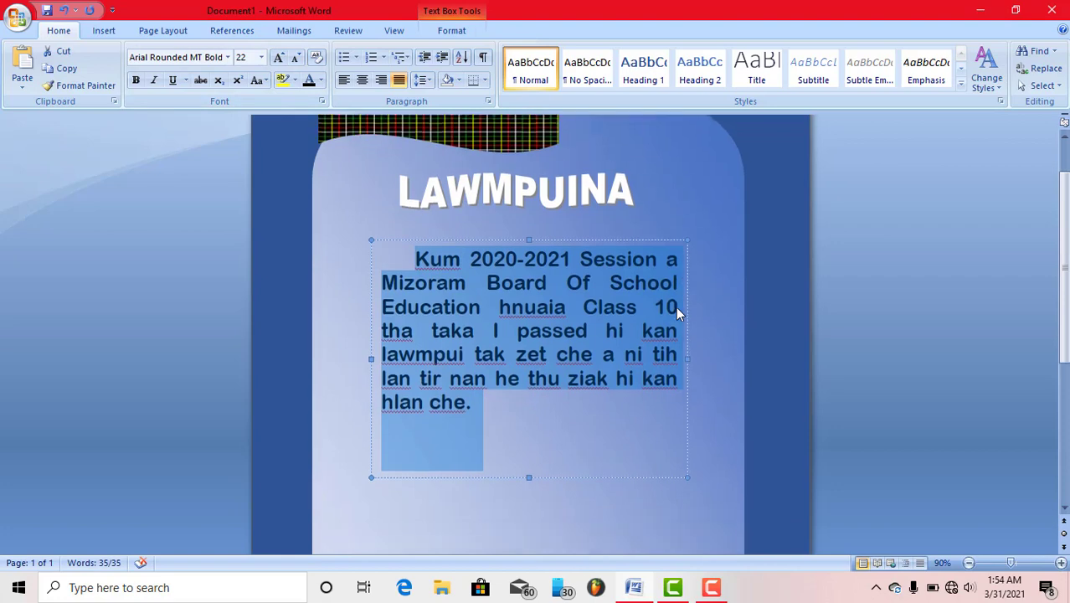
{"action": "scroll", "coordinate": [676, 306], "scroll_direction": "down", "scroll_amount": 4}
{"action": "scroll", "coordinate": [675, 306], "scroll_direction": "down", "scroll_amount": 1}
{"action": "scroll", "coordinate": [676, 301], "scroll_direction": "down", "scroll_amount": 3}
{"action": "scroll", "coordinate": [675, 301], "scroll_direction": "up", "scroll_amount": 4}
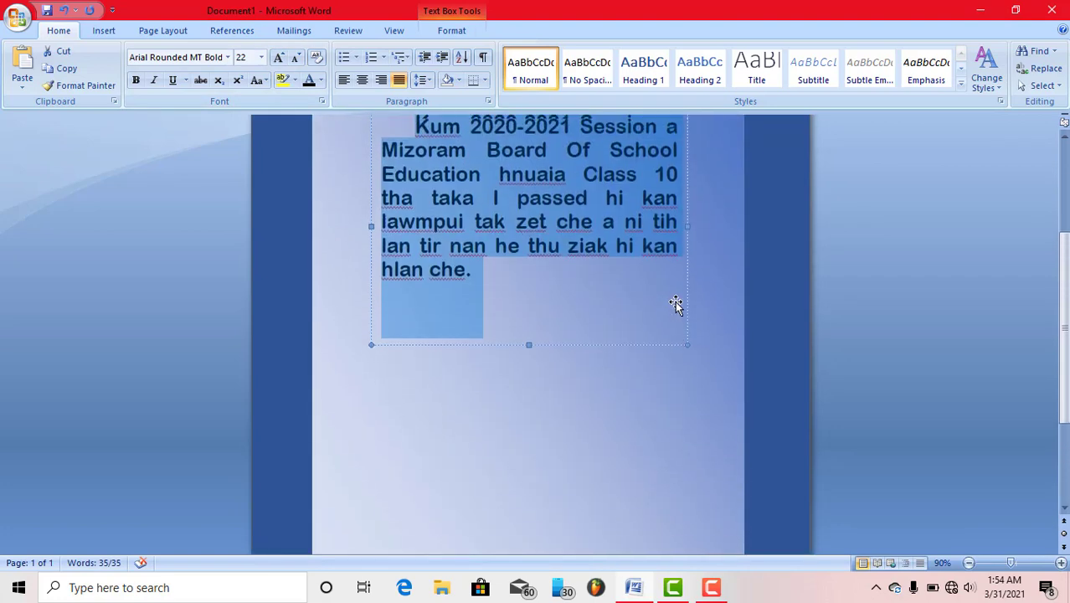
{"action": "scroll", "coordinate": [675, 301], "scroll_direction": "up", "scroll_amount": 3}
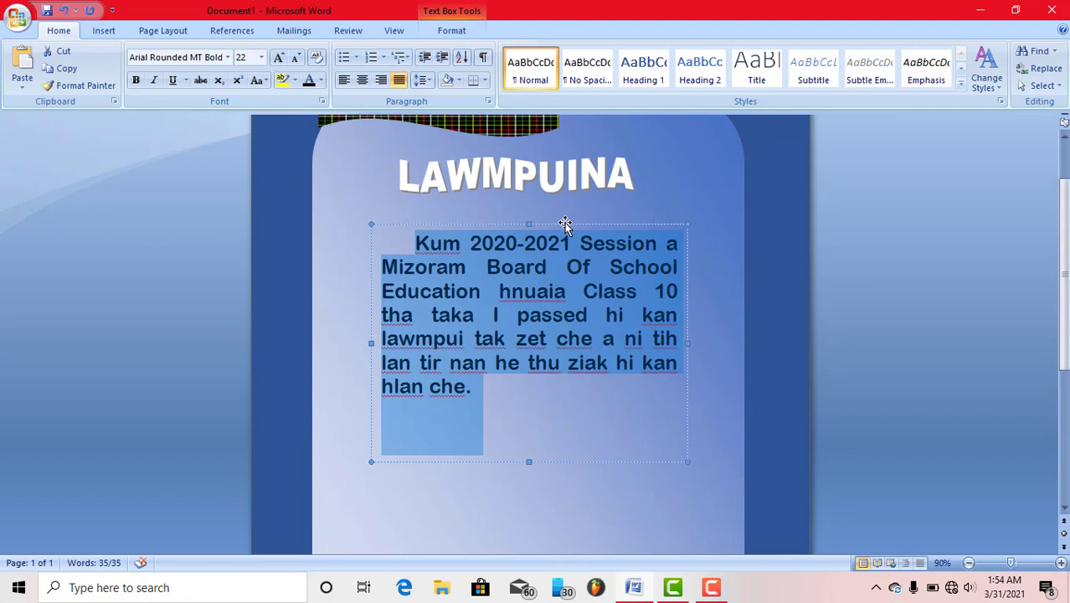
{"action": "left_click_drag", "start_coordinate": [565, 224], "coordinate": [565, 274]}
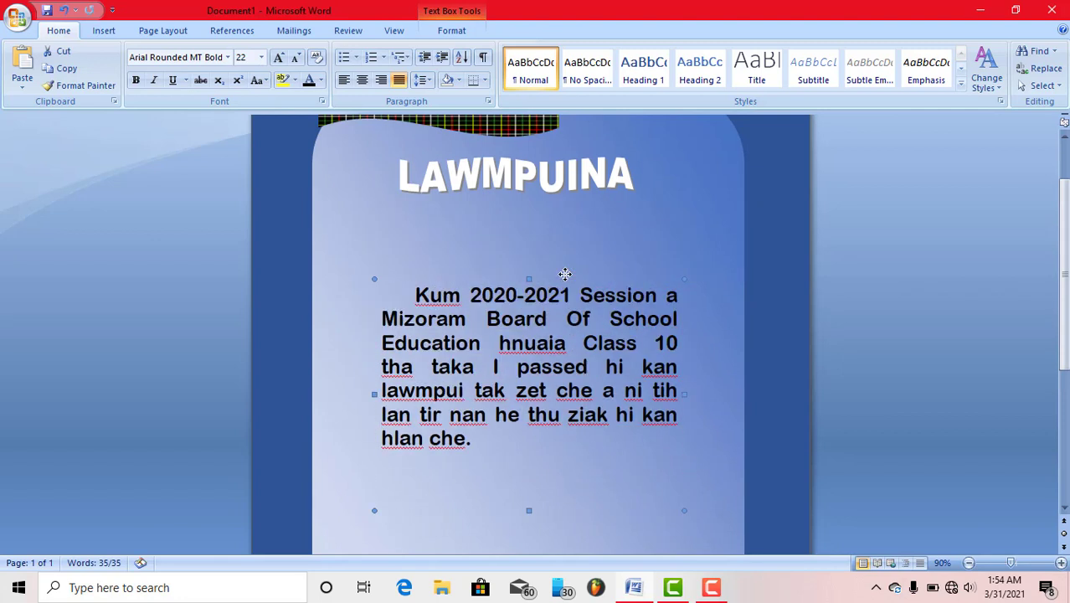
{"action": "key", "text": "Down"}
{"action": "key", "text": "Down"}
{"action": "key", "text": "Down"}
{"action": "key", "text": "Down"}
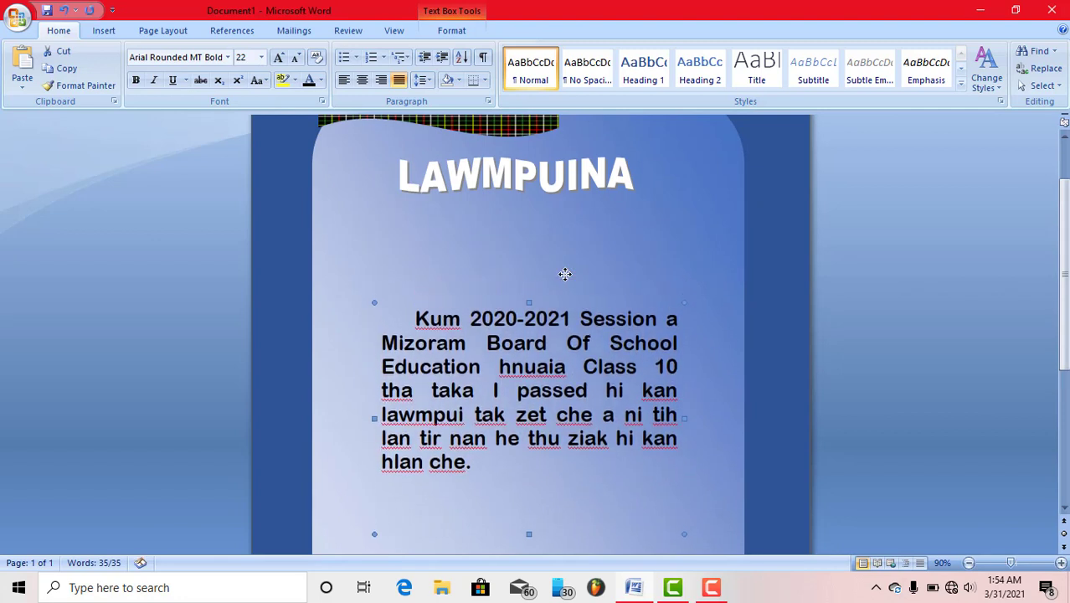
{"action": "key", "text": "Down"}
{"action": "key", "text": "Down"}
{"action": "key", "text": "Down"}
{"action": "key", "text": "Down"}
{"action": "key", "text": "Down"}
{"action": "key", "text": "Down"}
Drag the text box's bottom edge up to make it shorter.
{"action": "scroll", "coordinate": [565, 274], "scroll_direction": "down", "scroll_amount": 2}
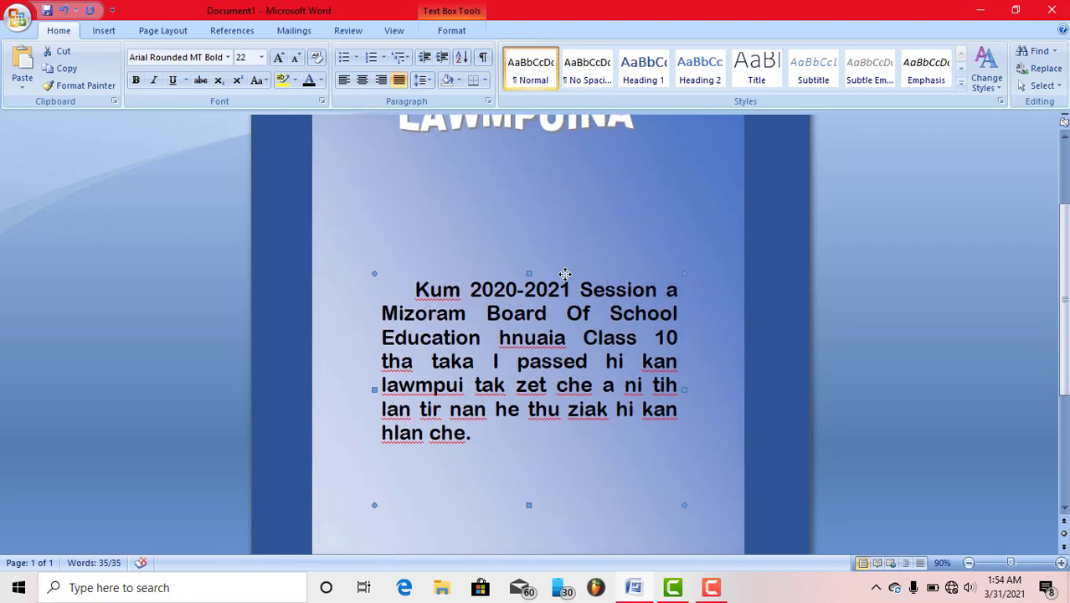
{"action": "scroll", "coordinate": [566, 274], "scroll_direction": "down", "scroll_amount": 3}
{"action": "scroll", "coordinate": [566, 273], "scroll_direction": "down", "scroll_amount": 2}
{"action": "scroll", "coordinate": [566, 273], "scroll_direction": "up", "scroll_amount": 1}
{"action": "scroll", "coordinate": [566, 274], "scroll_direction": "up", "scroll_amount": 2}
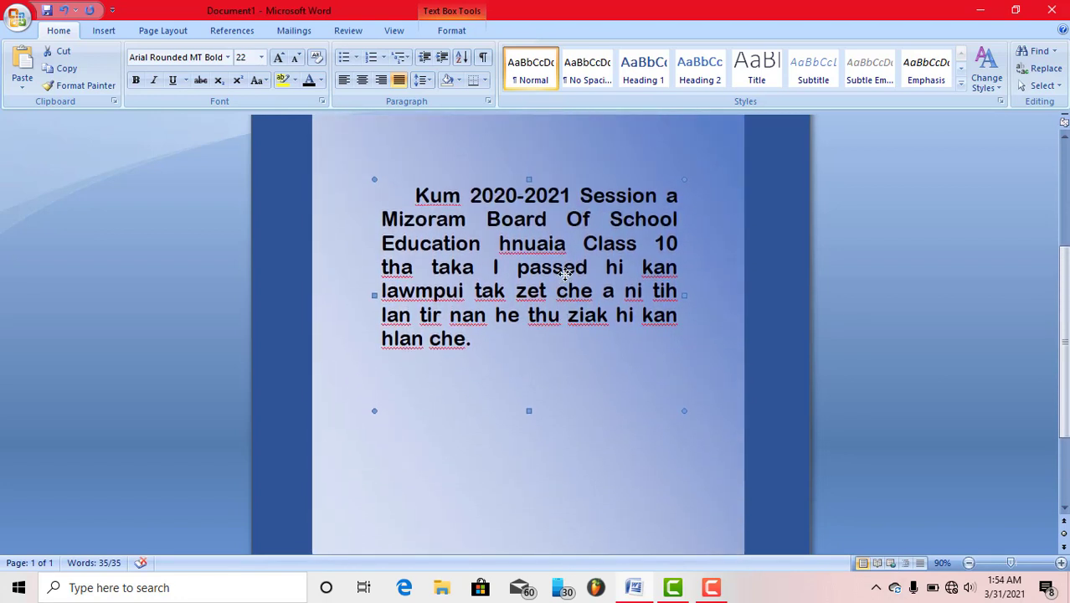
{"action": "scroll", "coordinate": [566, 274], "scroll_direction": "up", "scroll_amount": 2}
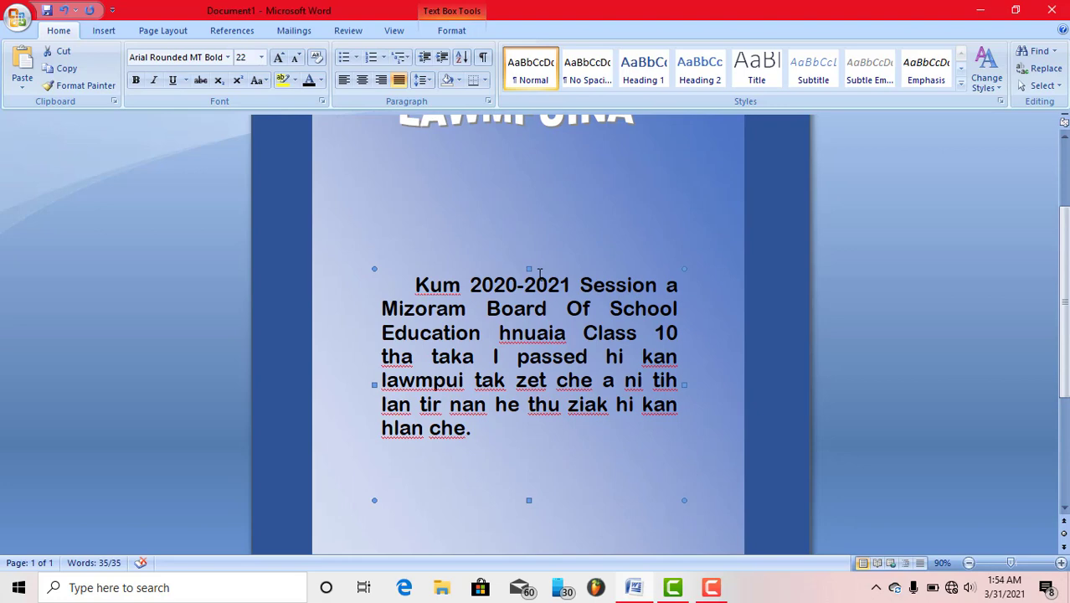
{"action": "scroll", "coordinate": [540, 273], "scroll_direction": "down", "scroll_amount": 6}
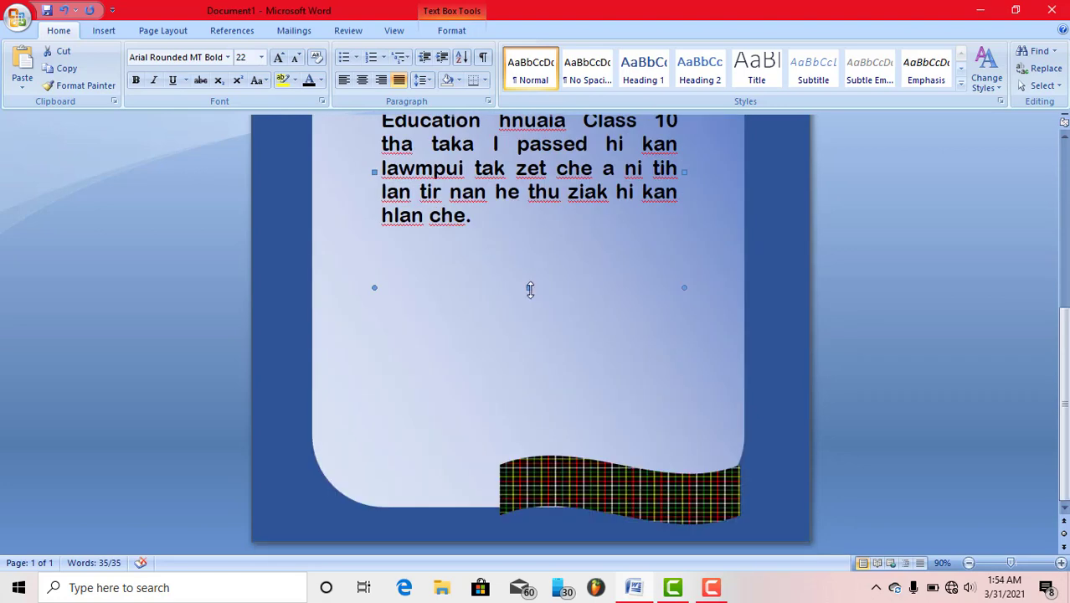
{"action": "left_click_drag", "start_coordinate": [531, 290], "coordinate": [527, 255]}
Draw a small new text box just below the paragraph.
{"action": "left_click", "coordinate": [102, 30]}
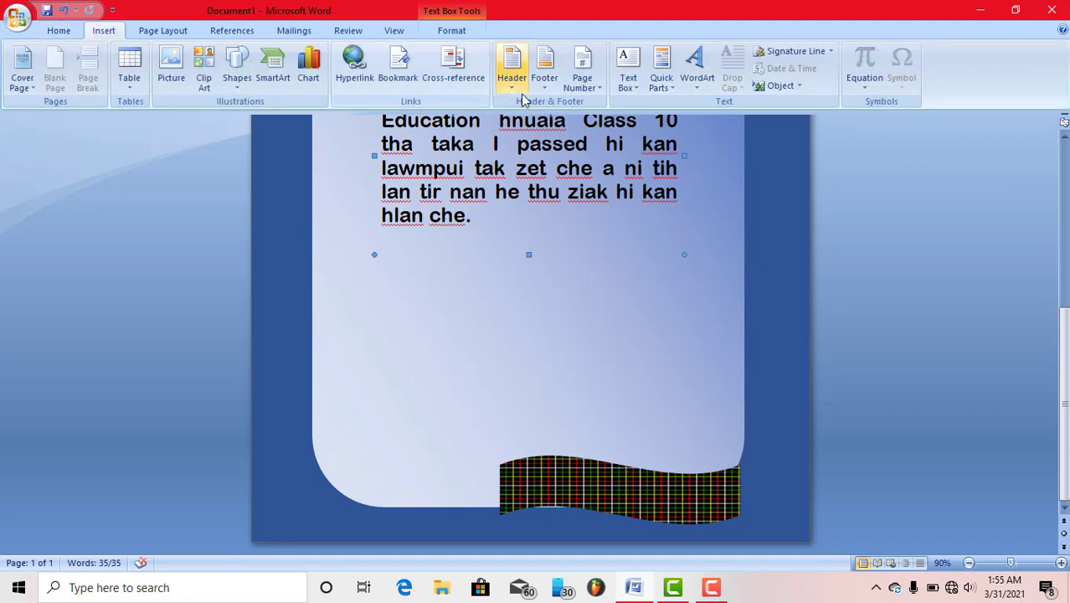
{"action": "left_click", "coordinate": [633, 84]}
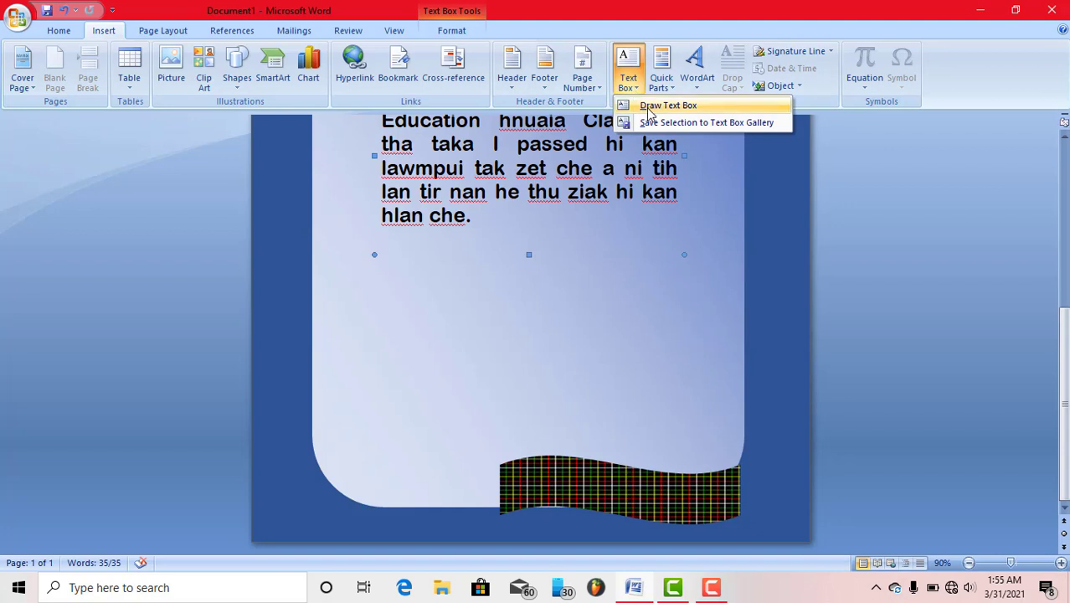
{"action": "left_click", "coordinate": [661, 105]}
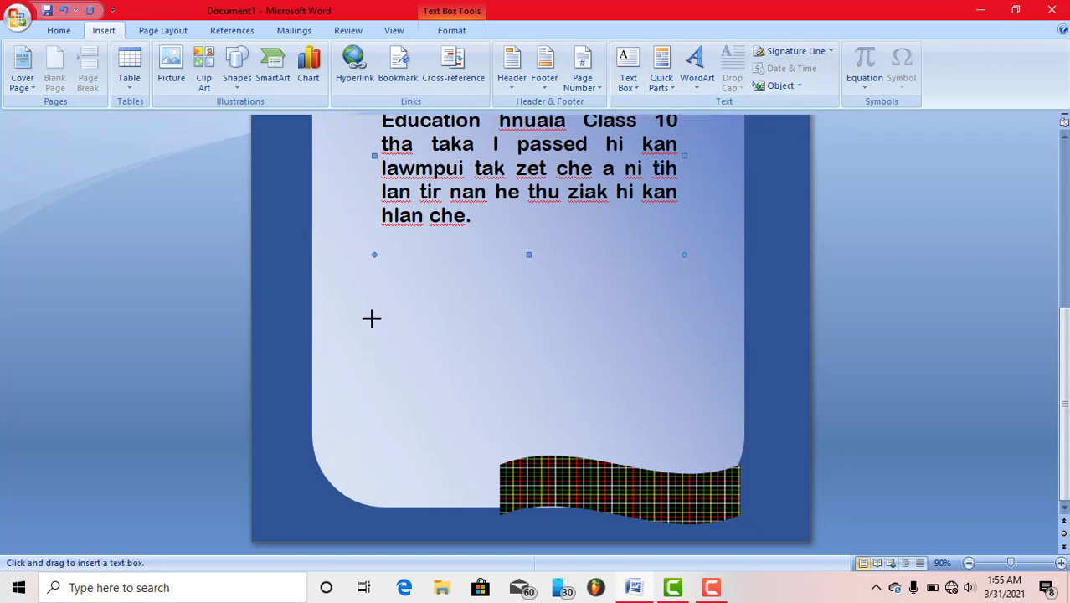
{"action": "left_click_drag", "start_coordinate": [374, 319], "coordinate": [527, 356]}
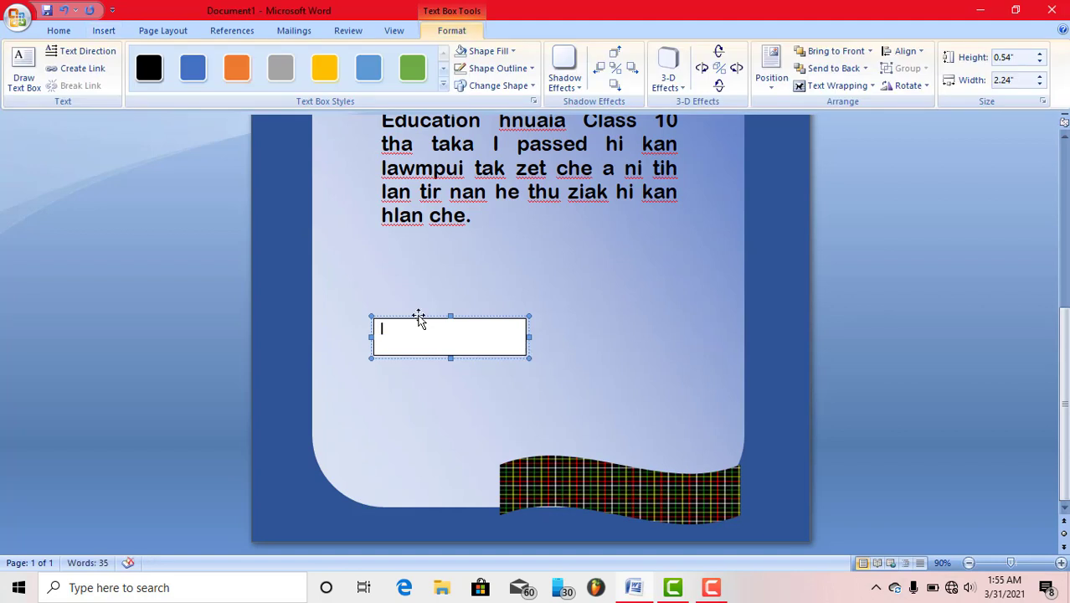
Type the signer's name in brackets with 'President' on the next line, then make the box taller.
{"action": "type", "text": "(LA"}
{"action": "type", "text": "LCHUNGLI"}
{"action": "type", "text": "ANA)"}
{"action": "key", "text": "Return"}
{"action": "type", "text": "no"}
{"action": "key", "text": "BackSpace"}
{"action": "key", "text": "BackSpace"}
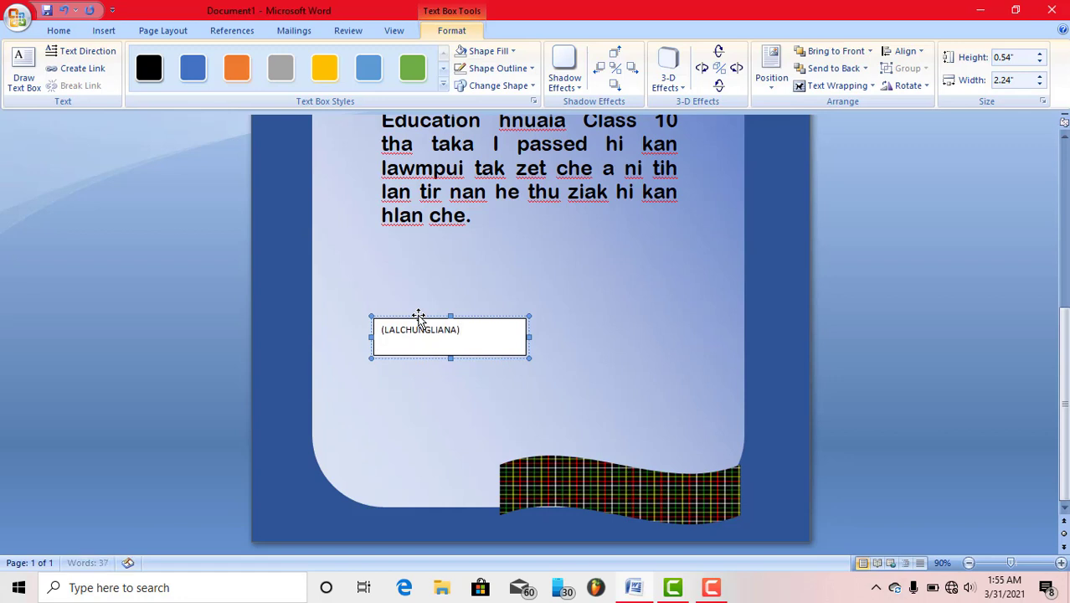
{"action": "type", "text": "Dr"}
{"action": "type", "text": "ident"}
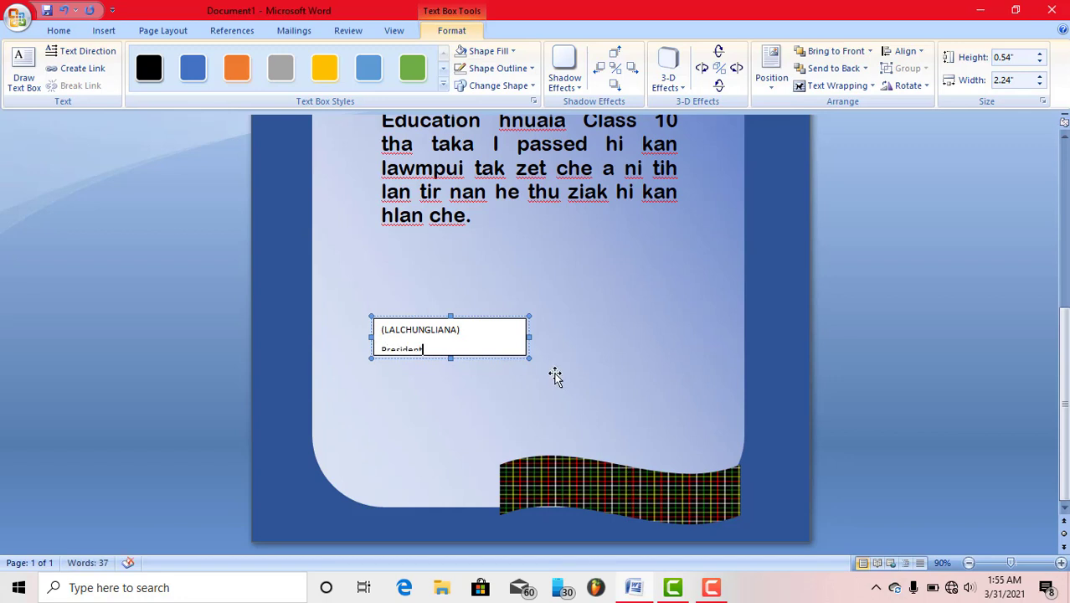
{"action": "left_click_drag", "start_coordinate": [450, 359], "coordinate": [446, 368]}
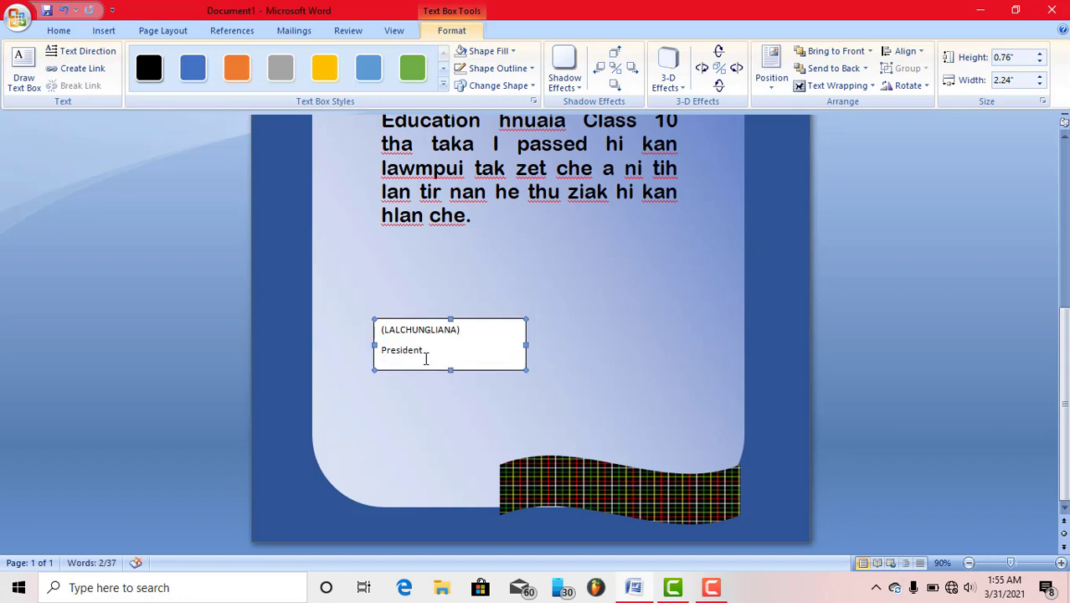
Select both signature lines and settle on 1.0 line spacing after trying 2.0.
{"action": "left_click_drag", "start_coordinate": [426, 355], "coordinate": [377, 329]}
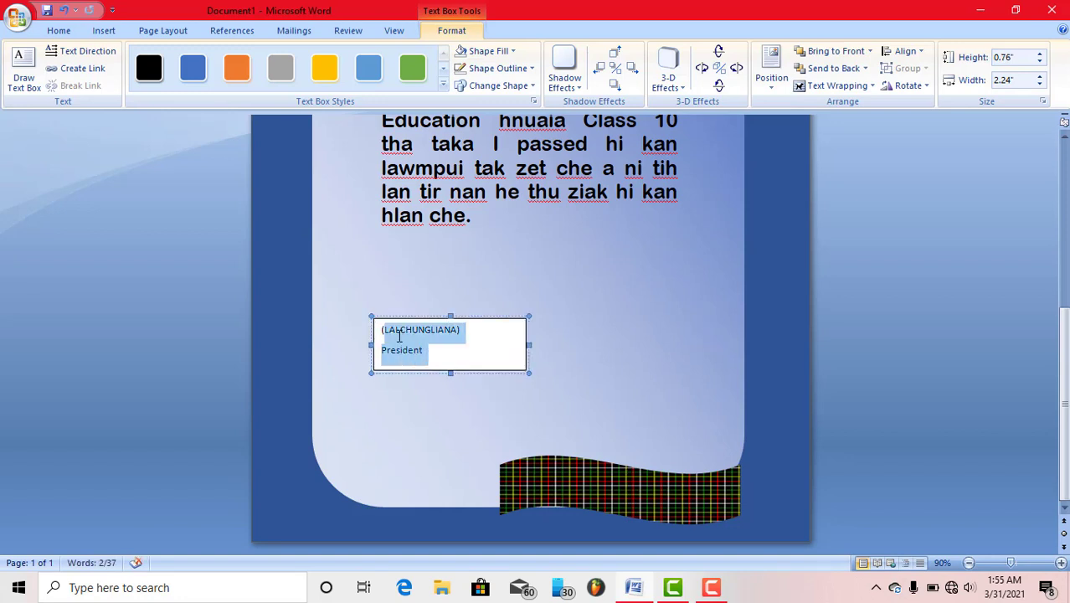
{"action": "triple_click", "coordinate": [377, 329]}
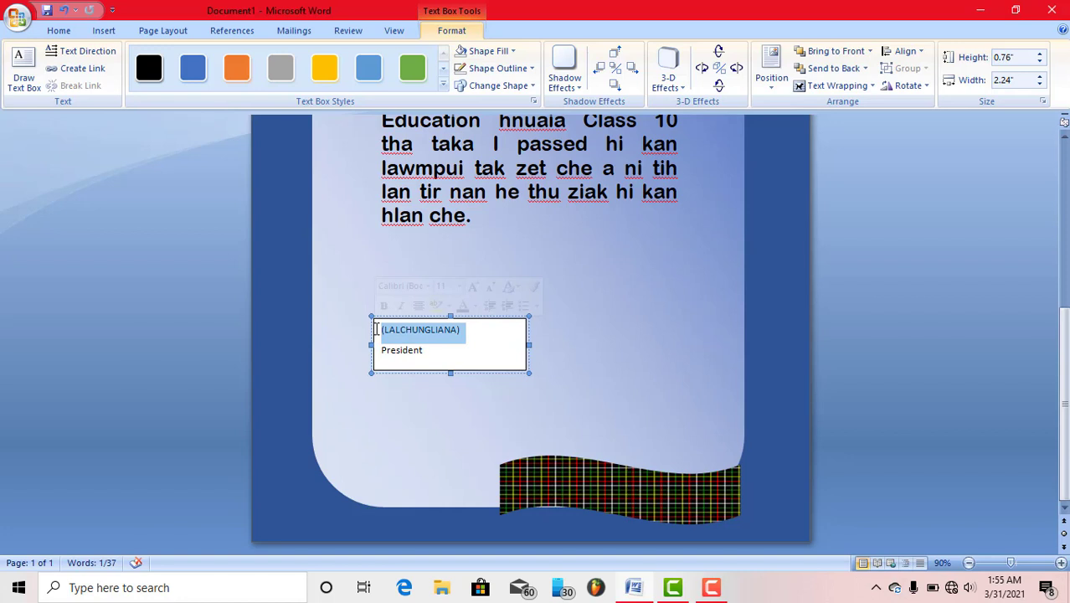
{"action": "left_click", "coordinate": [425, 350]}
{"action": "left_click_drag", "start_coordinate": [425, 351], "coordinate": [396, 328]}
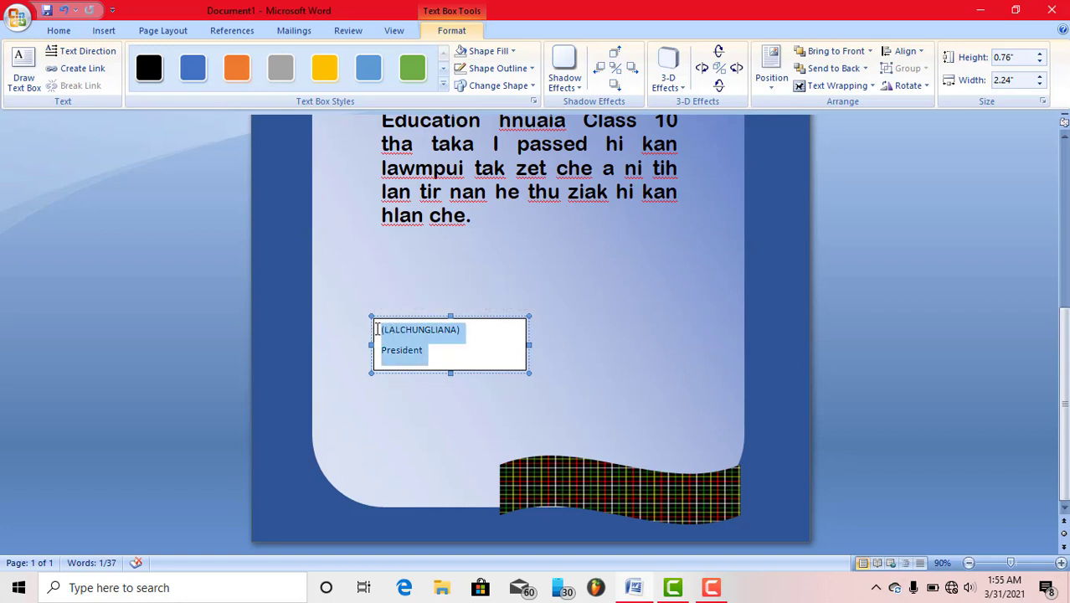
{"action": "triple_click", "coordinate": [376, 330]}
{"action": "key", "text": "ctrl+a"}
{"action": "left_click", "coordinate": [60, 32]}
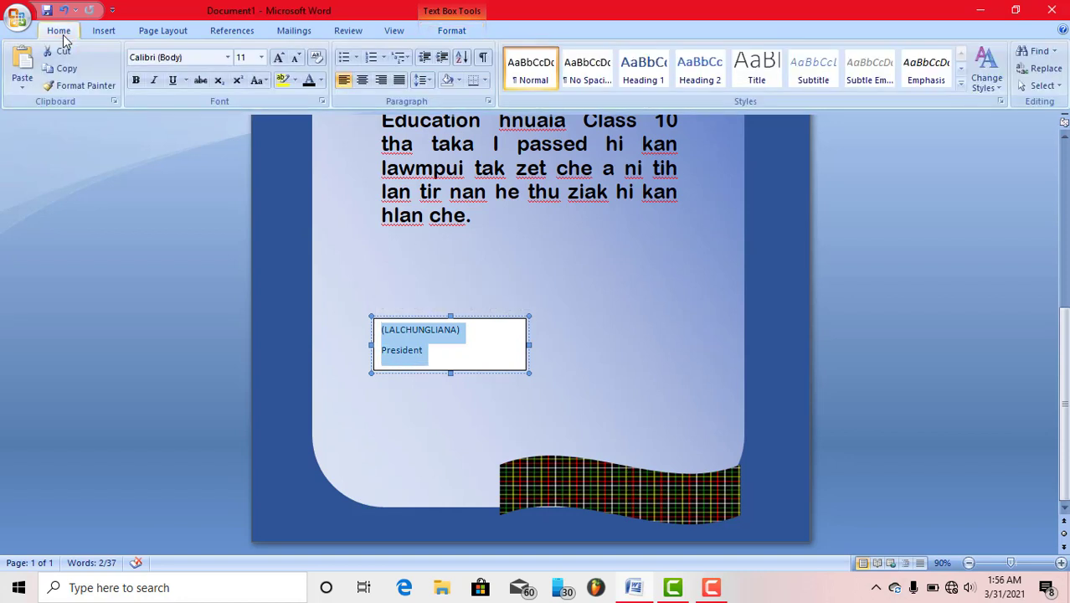
{"action": "left_click", "coordinate": [424, 80]}
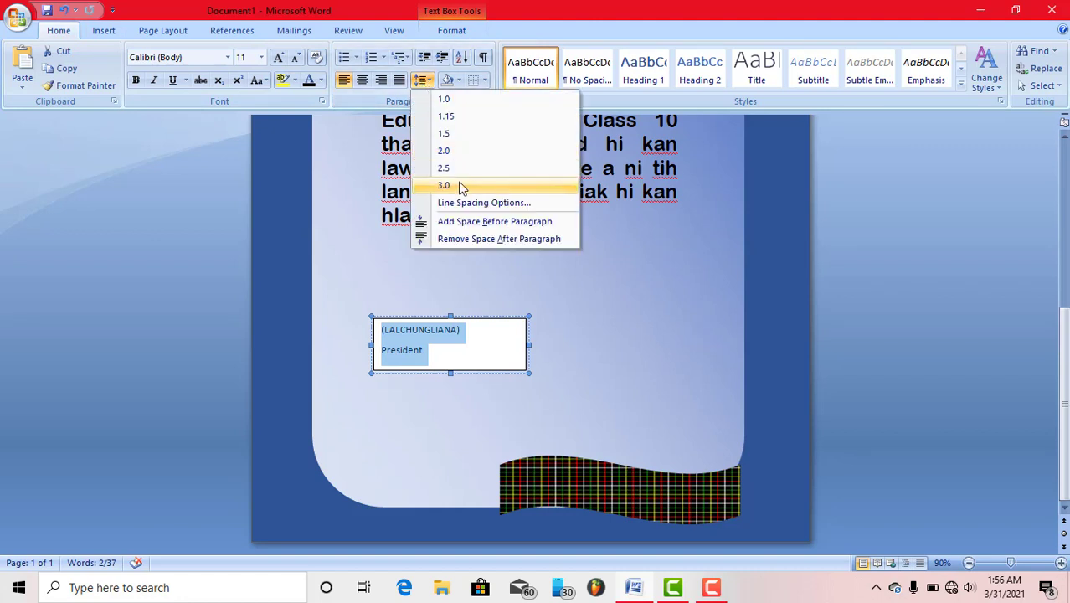
{"action": "left_click", "coordinate": [444, 104]}
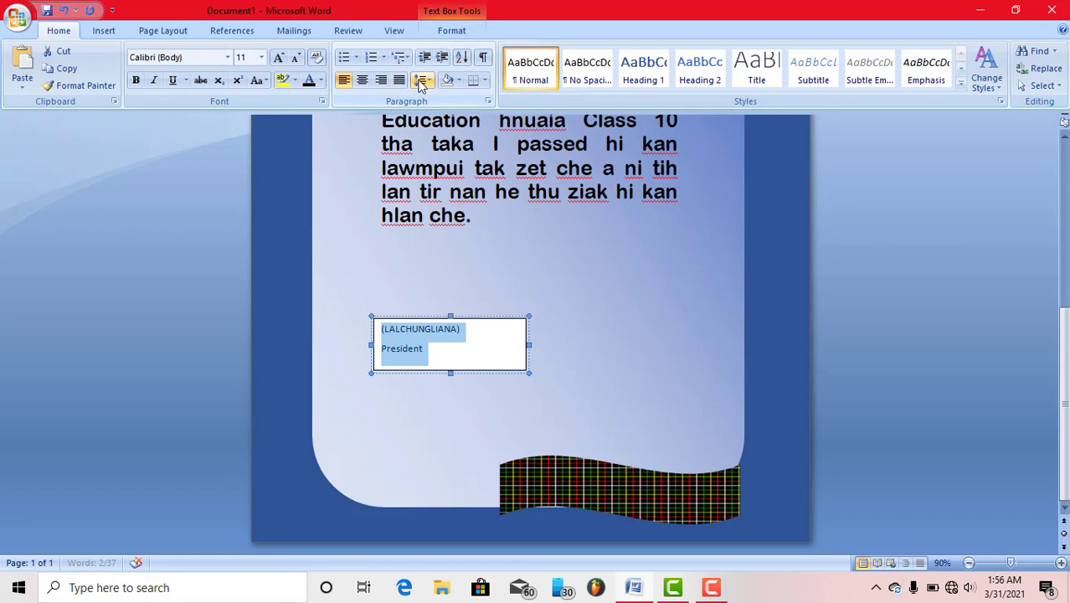
{"action": "left_click", "coordinate": [423, 81]}
{"action": "left_click", "coordinate": [449, 151]}
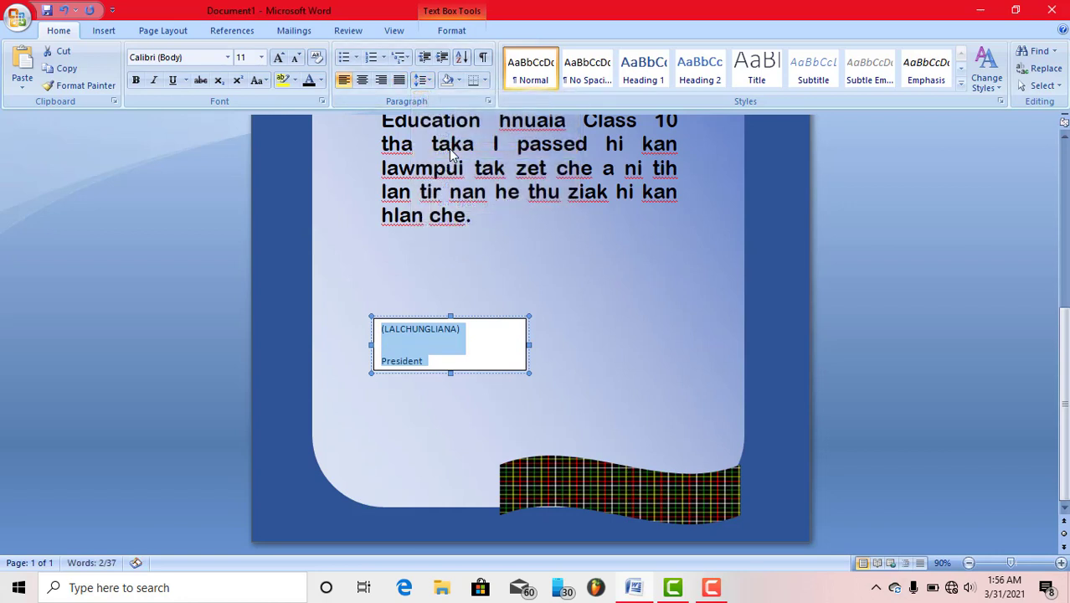
{"action": "left_click", "coordinate": [421, 79]}
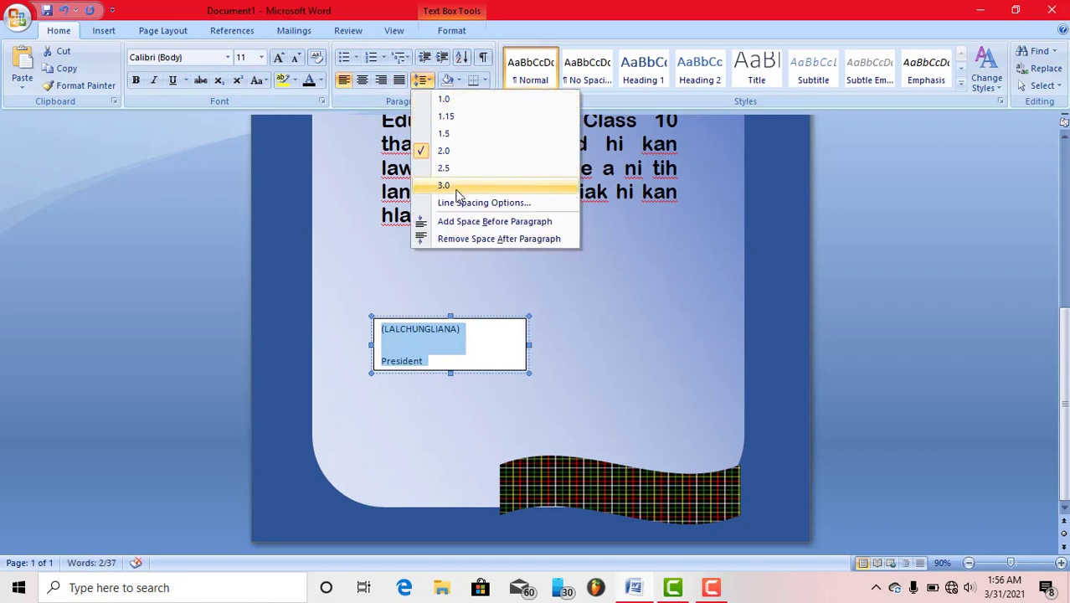
{"action": "left_click", "coordinate": [437, 99]}
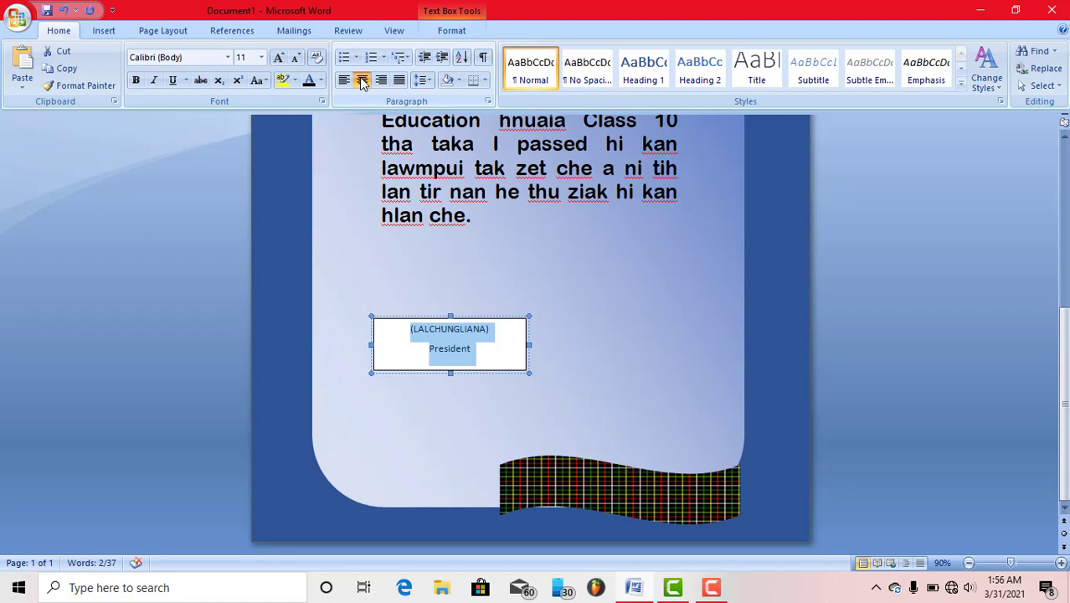
Enlarge the name and President lines to 18 pt.
{"action": "left_click", "coordinate": [279, 58]}
{"action": "left_click", "coordinate": [279, 59]}
{"action": "left_click", "coordinate": [279, 58]}
{"action": "left_click", "coordinate": [279, 59]}
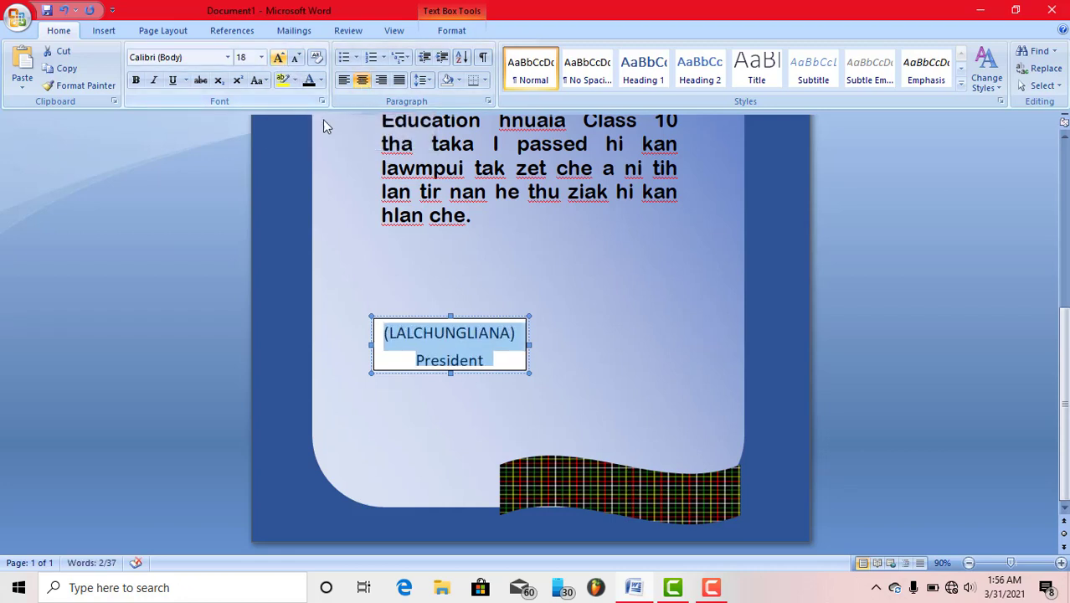
{"action": "left_click", "coordinate": [445, 333]}
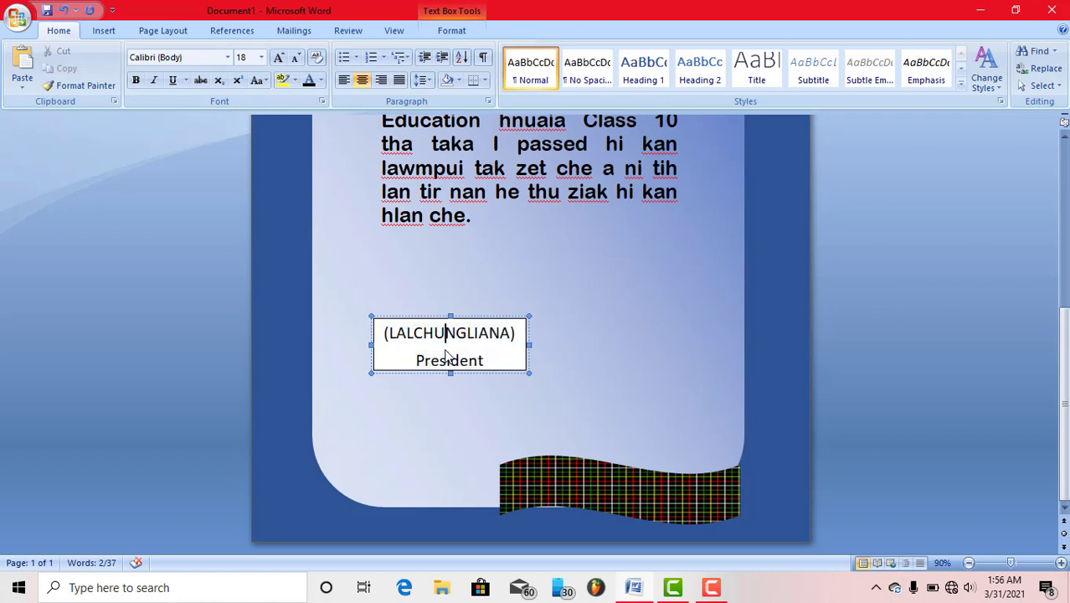
{"action": "left_click", "coordinate": [712, 587]}
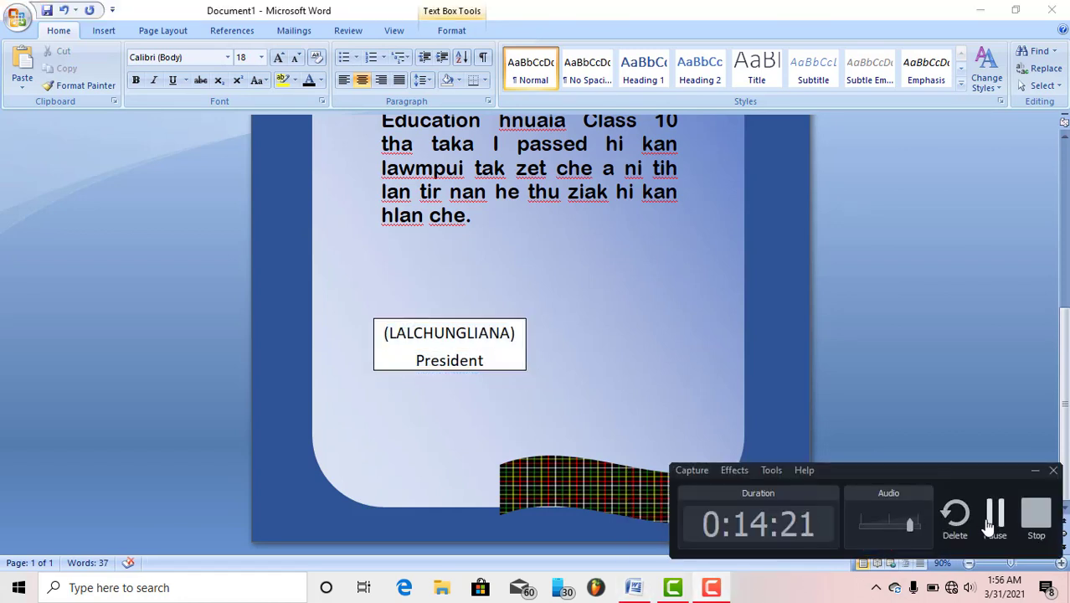
{"action": "left_click", "coordinate": [913, 418]}
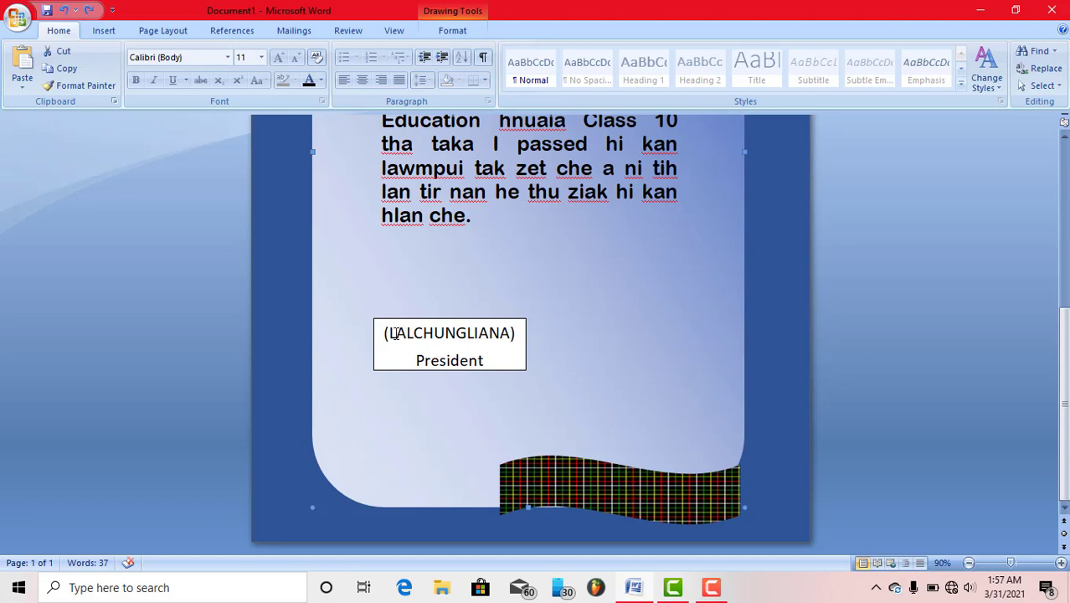
{"action": "left_click_drag", "start_coordinate": [384, 334], "coordinate": [449, 361]}
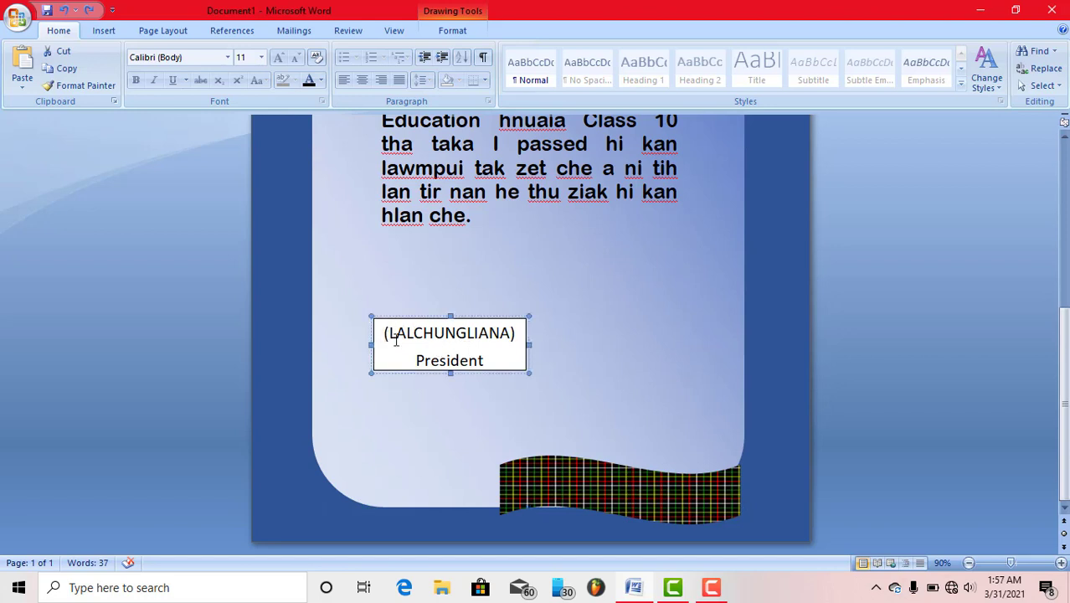
{"action": "left_click", "coordinate": [450, 361]}
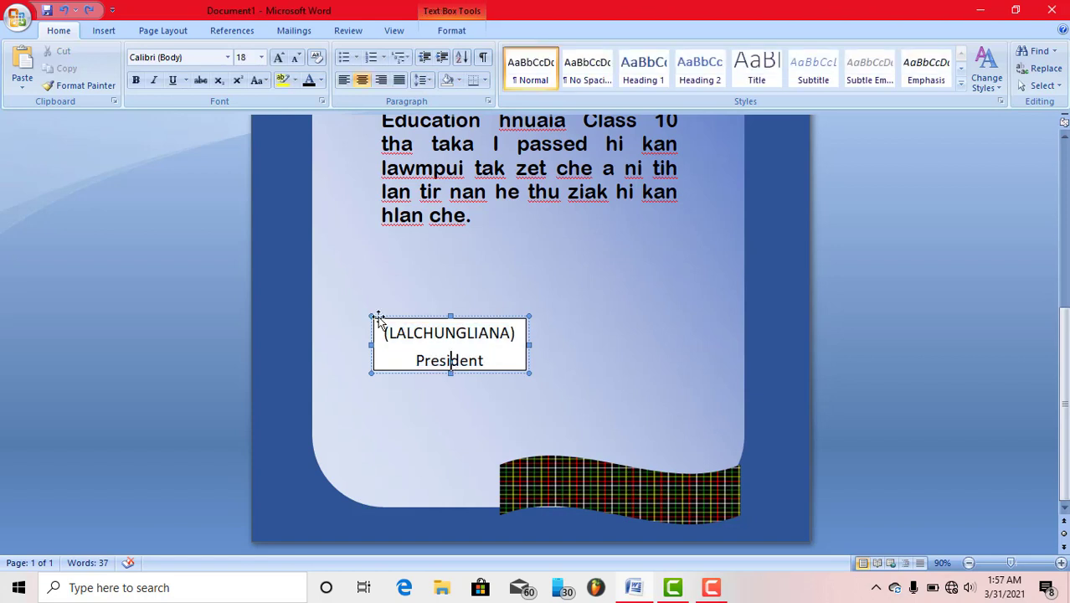
Remove space after the signature paragraphs so President sits directly under the name.
{"action": "key", "text": "ctrl+a"}
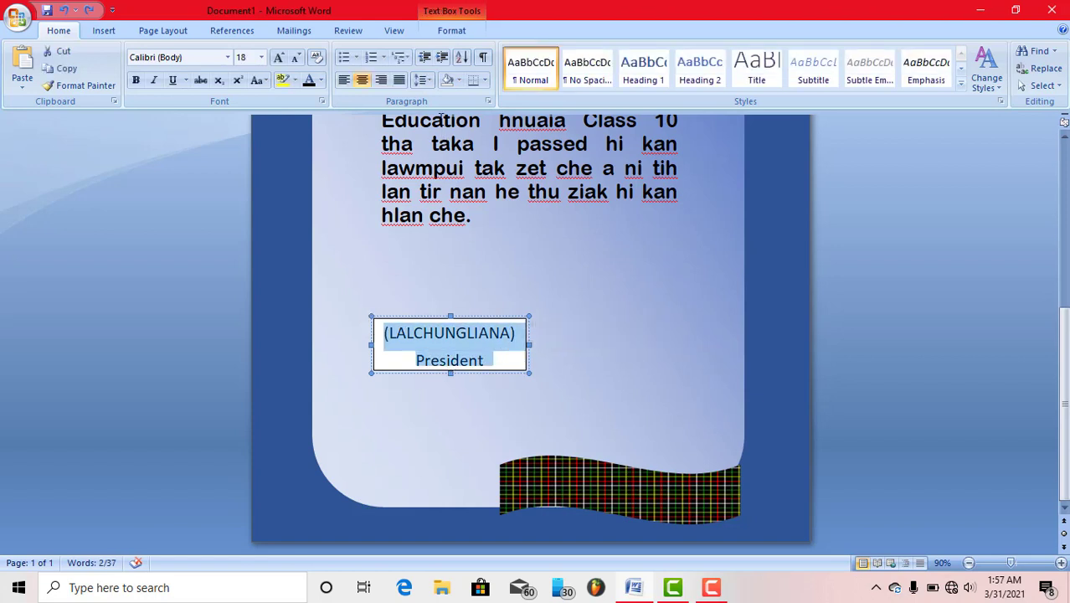
{"action": "left_click", "coordinate": [422, 79]}
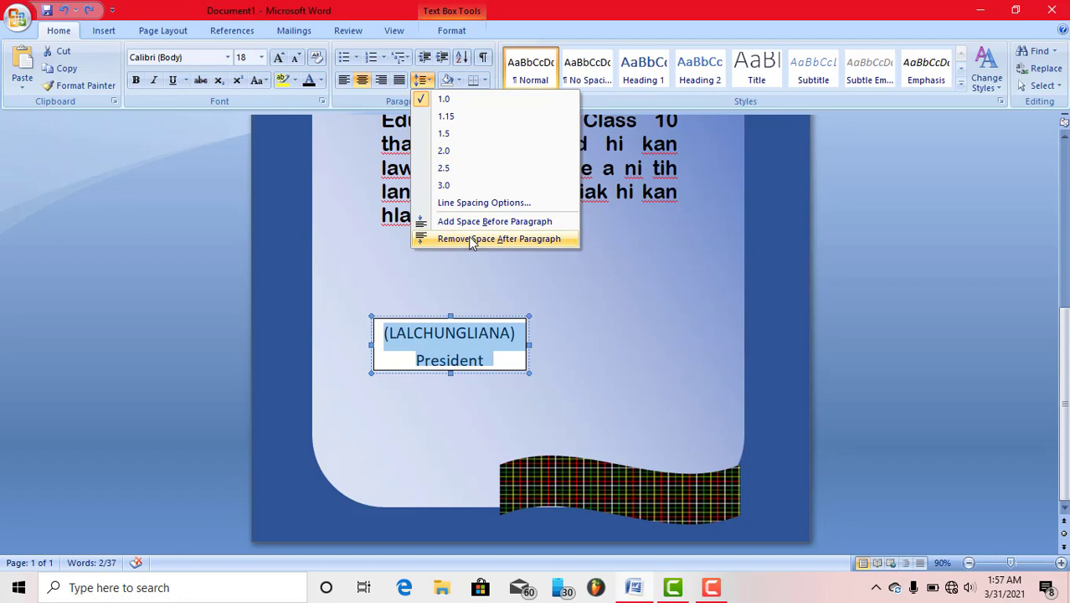
{"action": "left_click", "coordinate": [471, 240]}
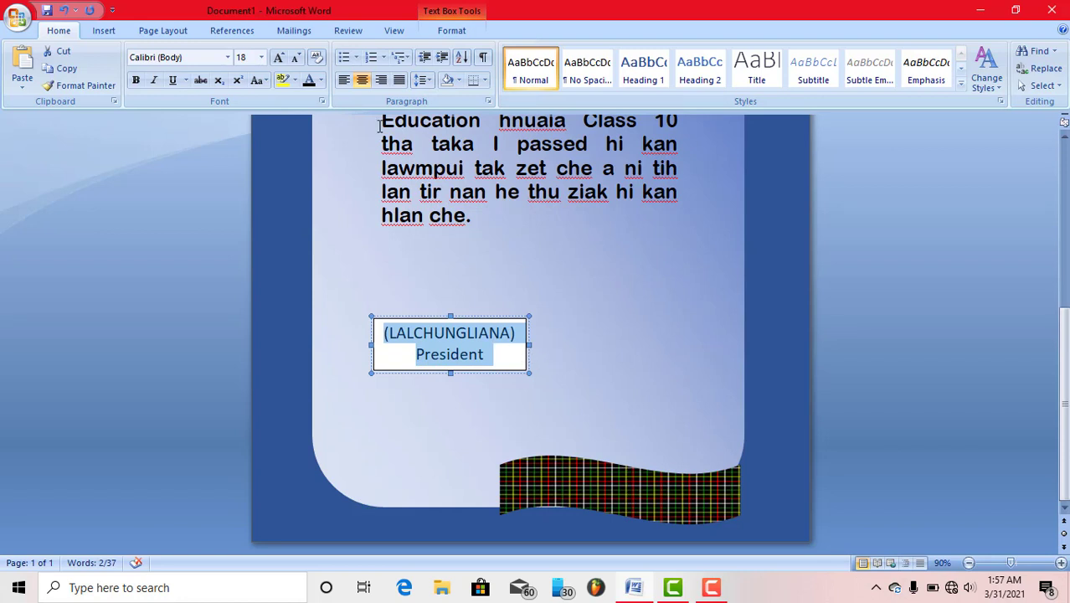
{"action": "left_click", "coordinate": [321, 81]}
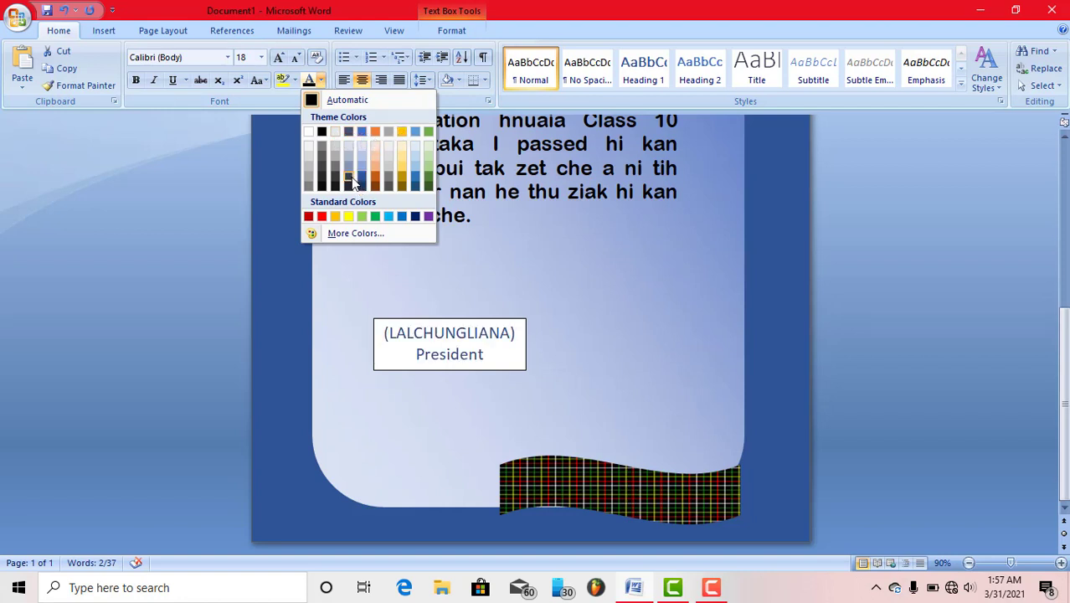
Colour the name and President lines dark red.
{"action": "left_click", "coordinate": [309, 217]}
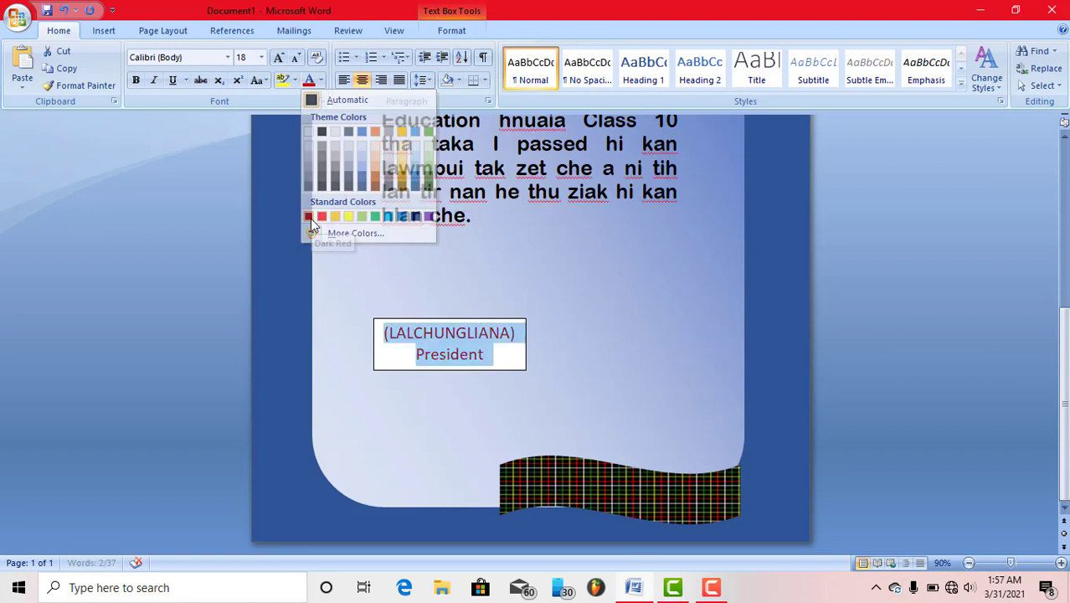
{"action": "left_click", "coordinate": [522, 323]}
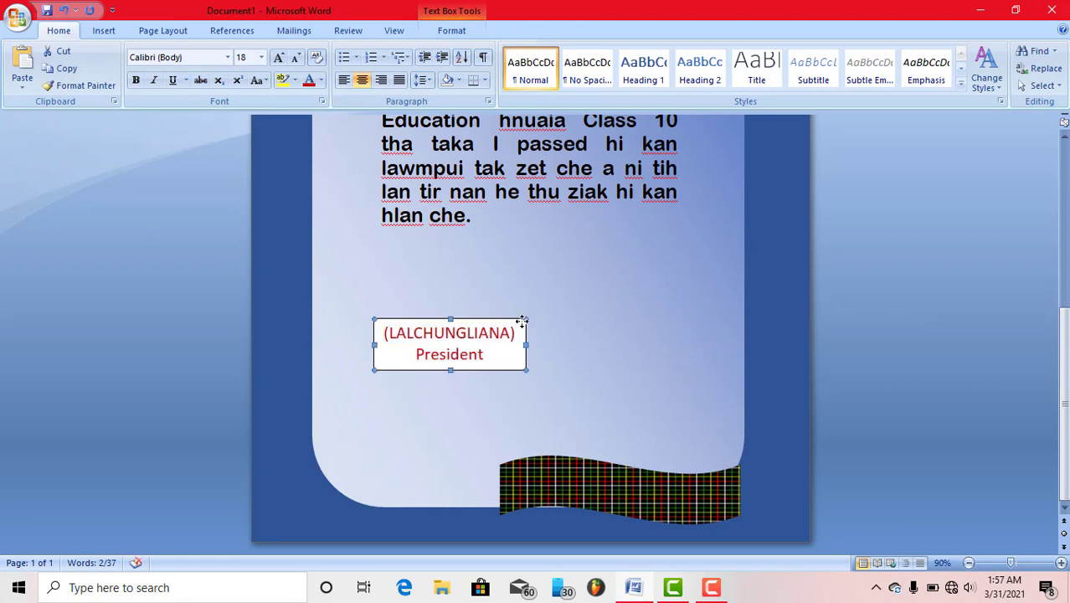
{"action": "double_click", "coordinate": [522, 322]}
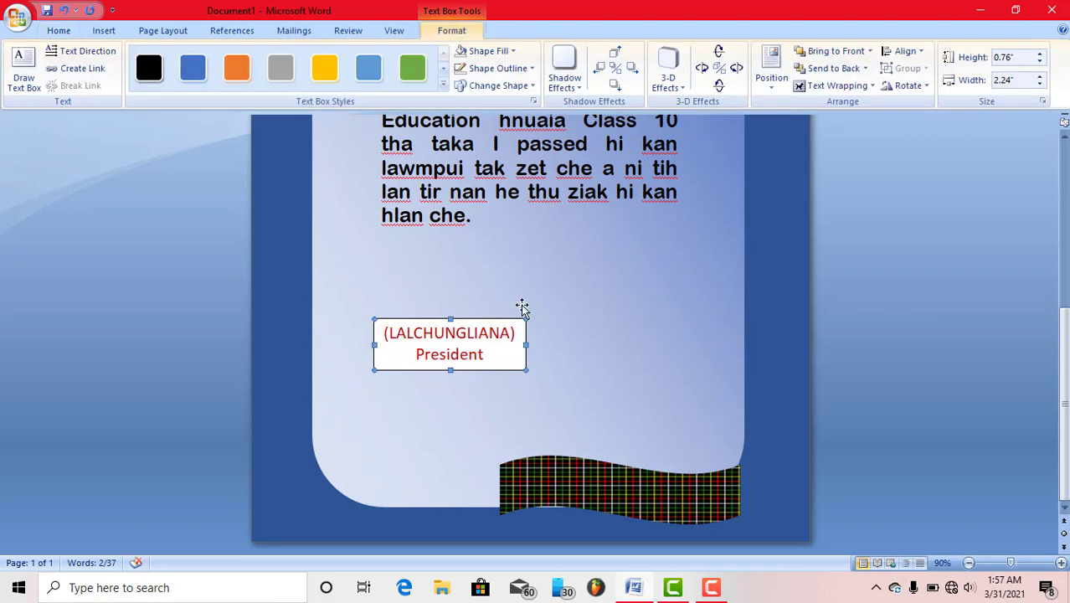
Set the signature text box to No Fill and No Outline.
{"action": "left_click", "coordinate": [513, 51]}
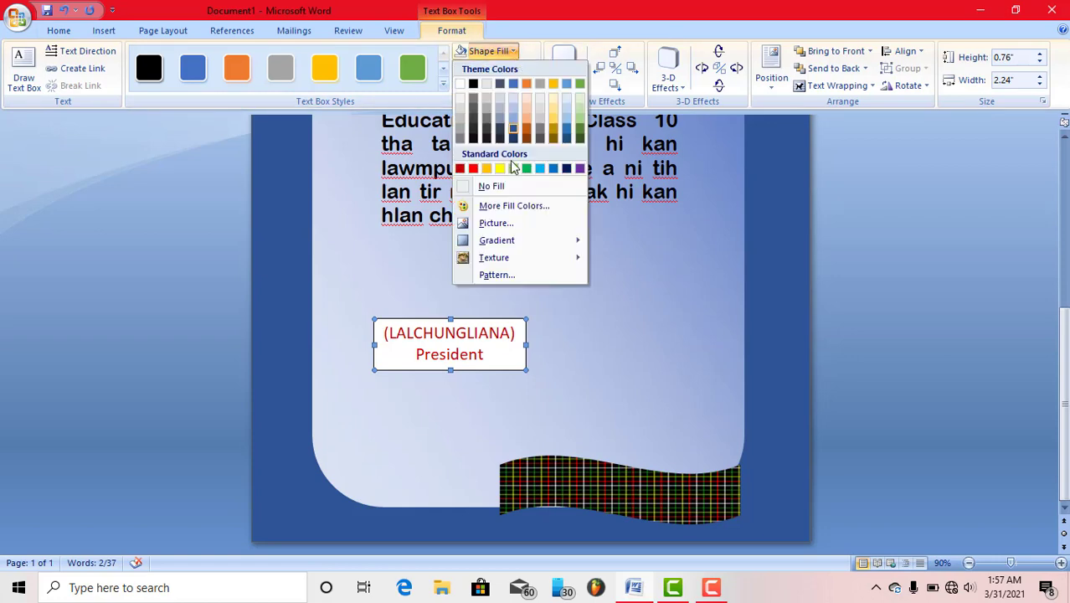
{"action": "left_click", "coordinate": [508, 187]}
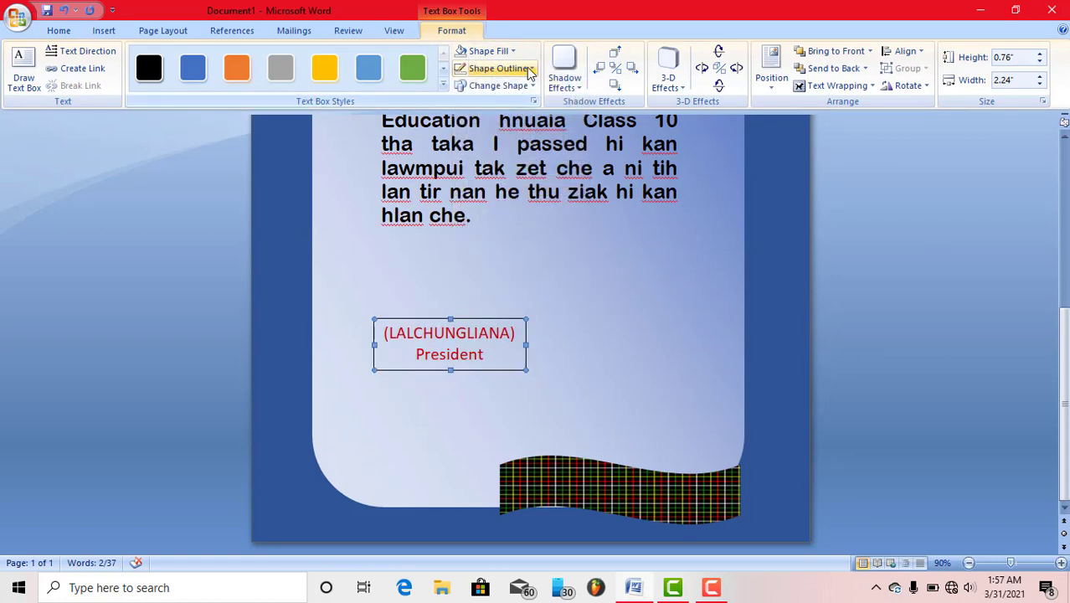
{"action": "left_click", "coordinate": [533, 71]}
{"action": "left_click", "coordinate": [509, 204]}
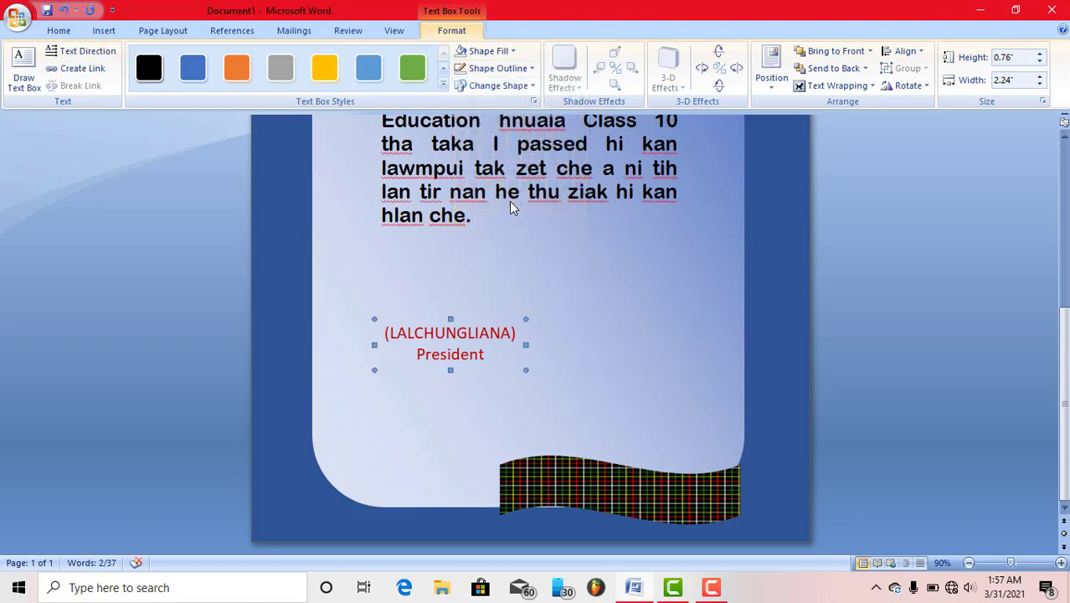
{"action": "left_click", "coordinate": [577, 358]}
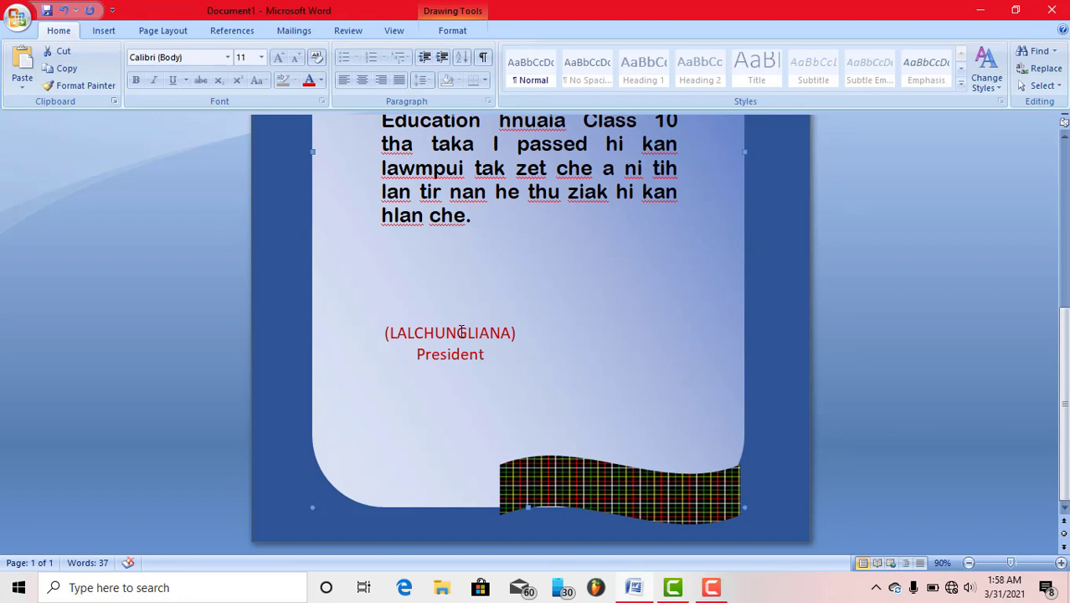
{"action": "left_click", "coordinate": [512, 330]}
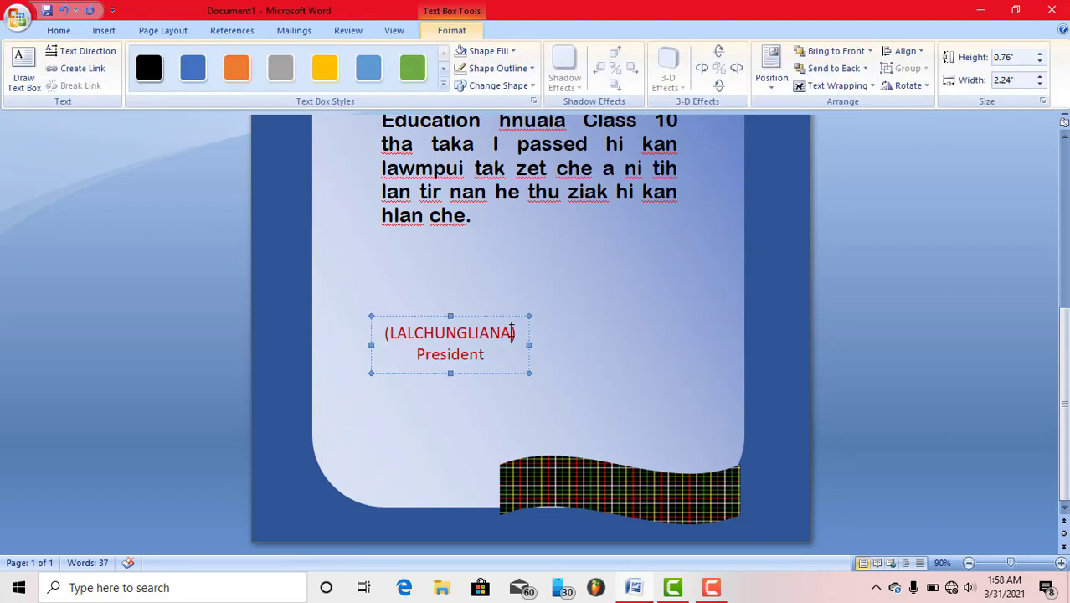
{"action": "left_click", "coordinate": [515, 318]}
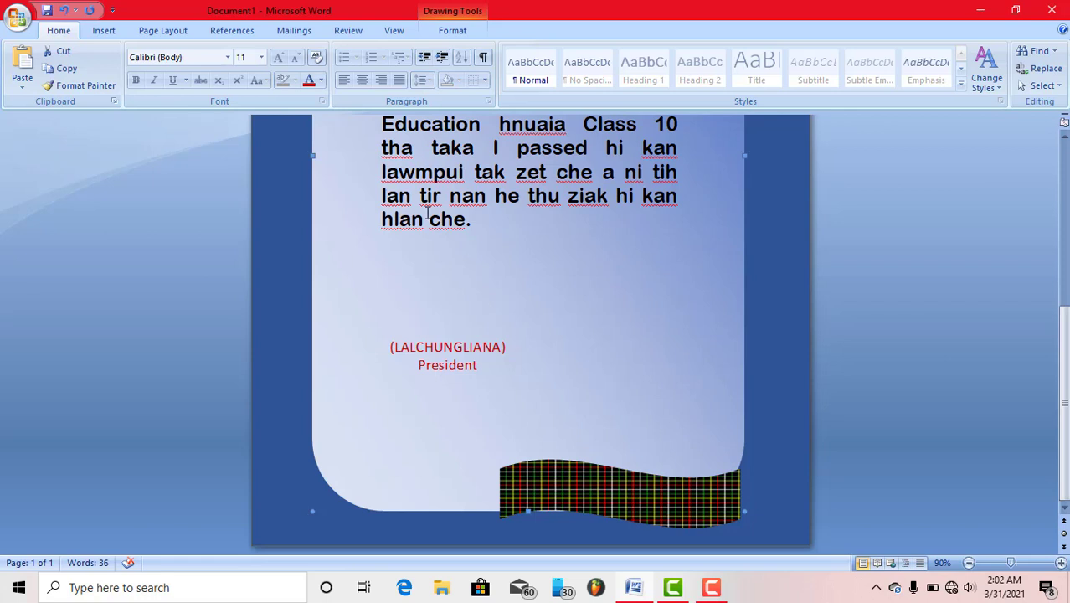
{"action": "left_click", "coordinate": [106, 30]}
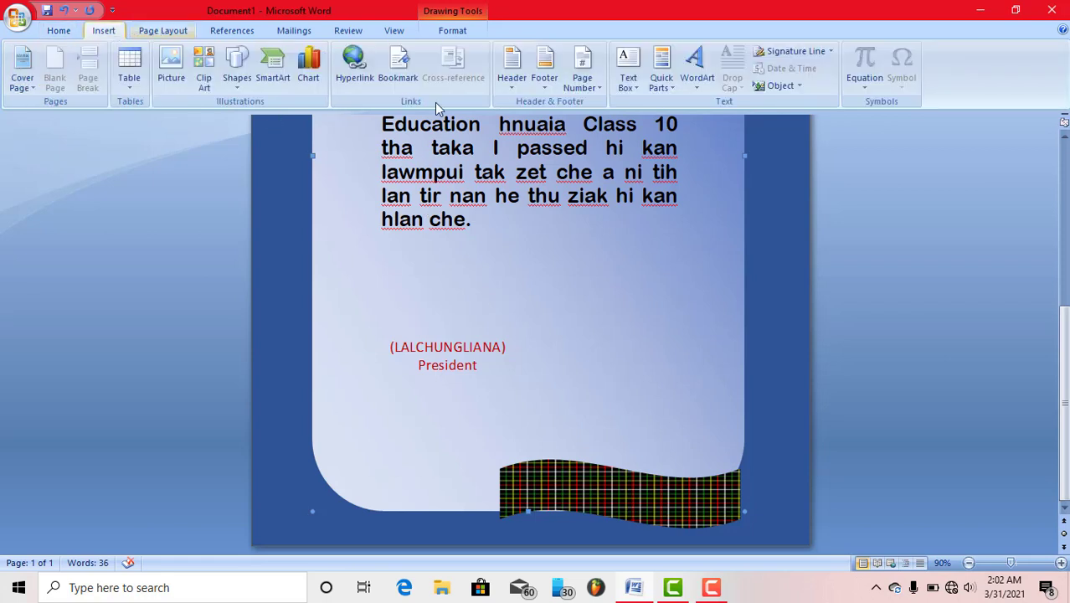
Draw a second text box right of the first and type a bracketed name above 'Secretary'.
{"action": "left_click", "coordinate": [639, 81]}
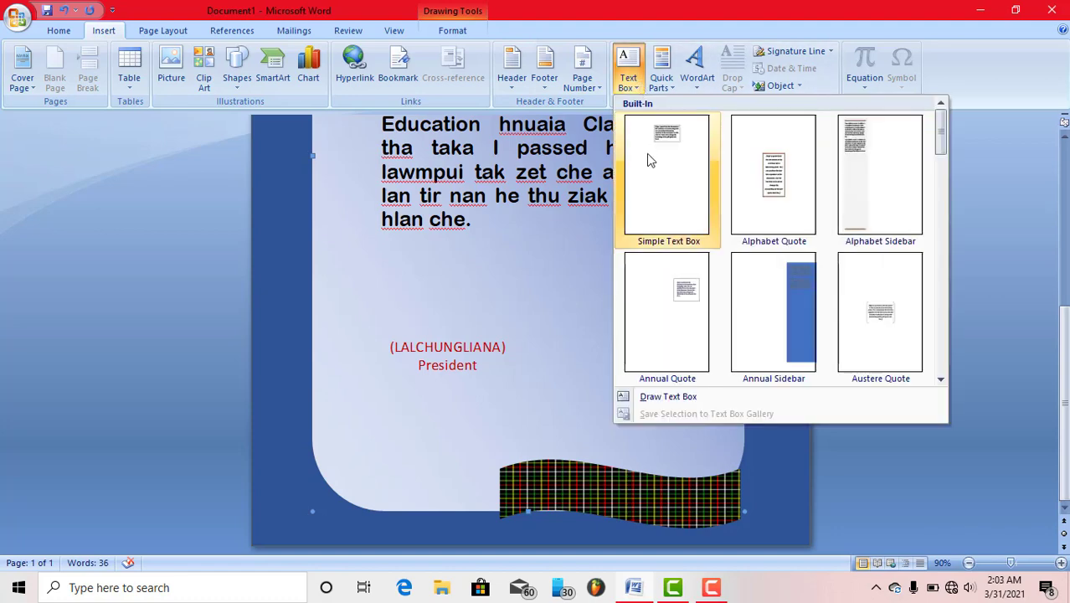
{"action": "left_click", "coordinate": [670, 397]}
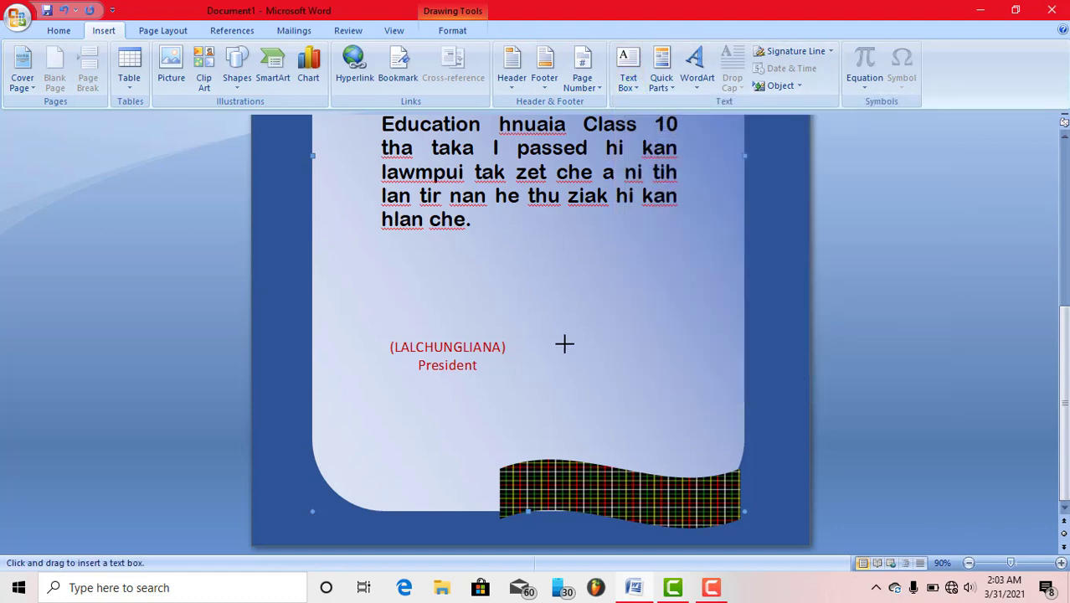
{"action": "left_click_drag", "start_coordinate": [559, 345], "coordinate": [691, 381]}
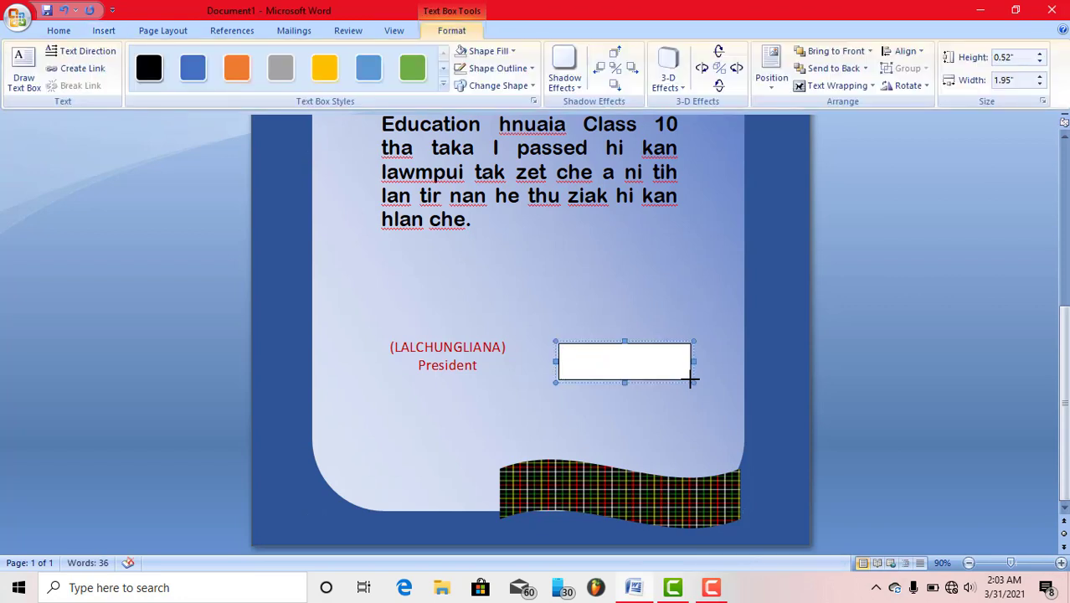
{"action": "type", "text": "("}
{"action": "type", "text": "LAL"}
{"action": "type", "text": "ROPUI"}
{"action": "type", "text": "A)"}
{"action": "key", "text": "Return"}
{"action": "type", "text": "S"}
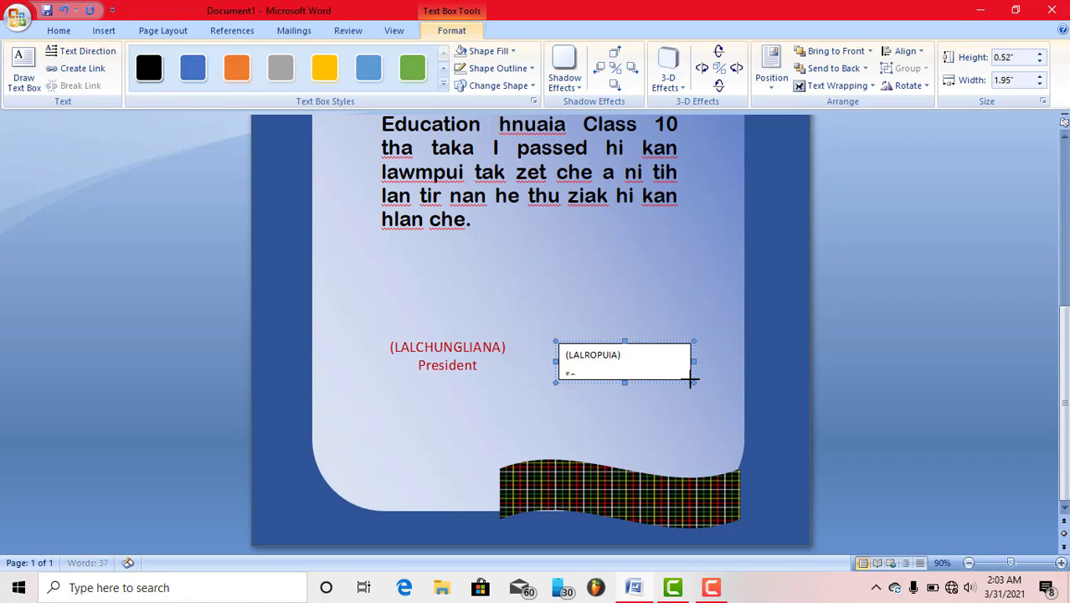
{"action": "type", "text": "ecretary"}
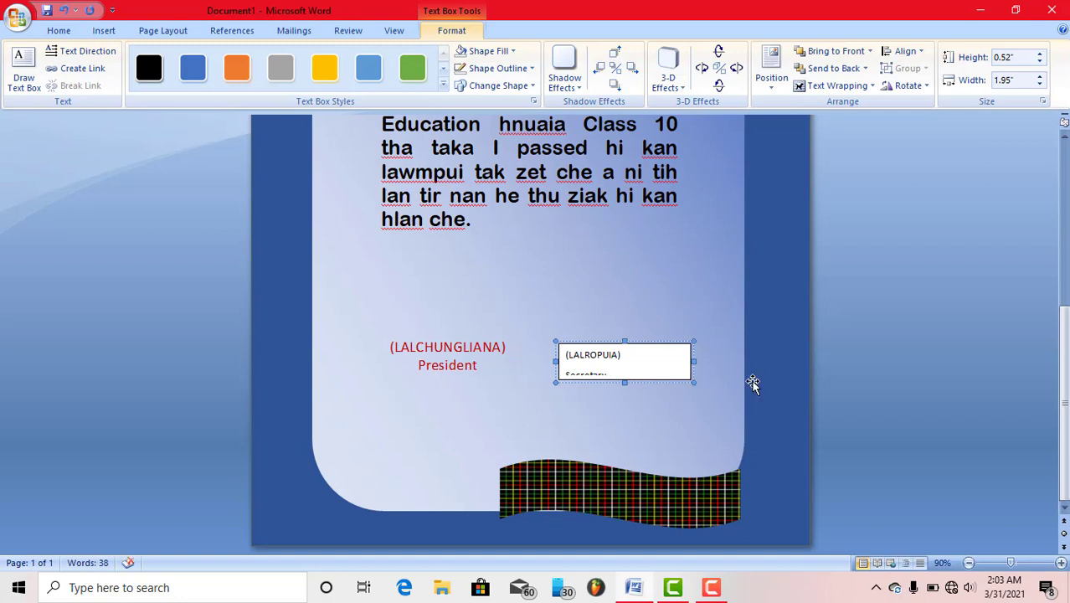
{"action": "key", "text": "ctrl+a"}
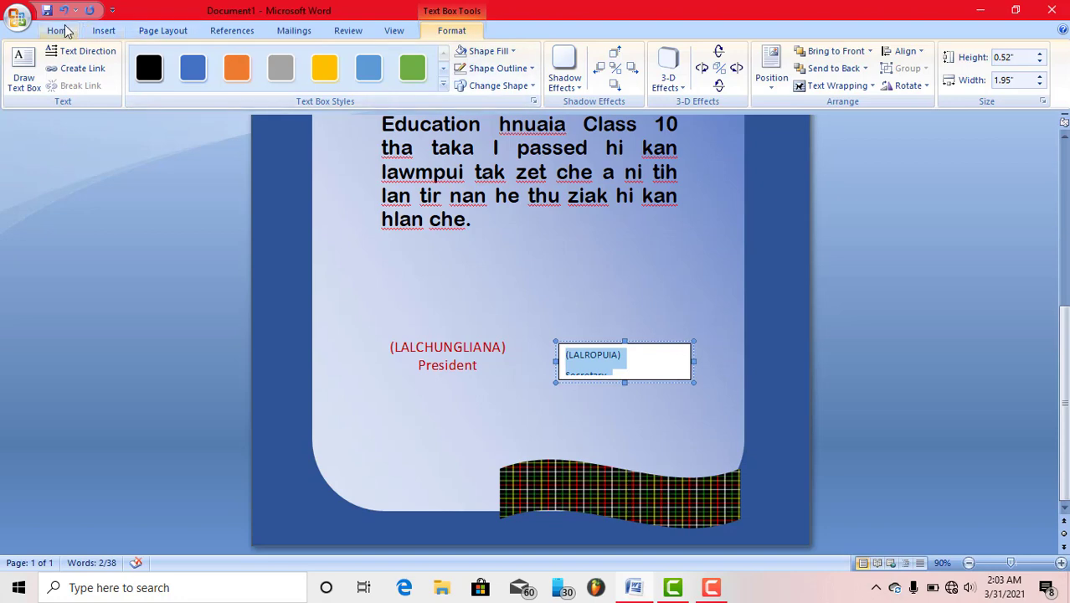
Remove space after the Secretary paragraph and centre its text.
{"action": "left_click", "coordinate": [64, 31]}
{"action": "left_click", "coordinate": [424, 80]}
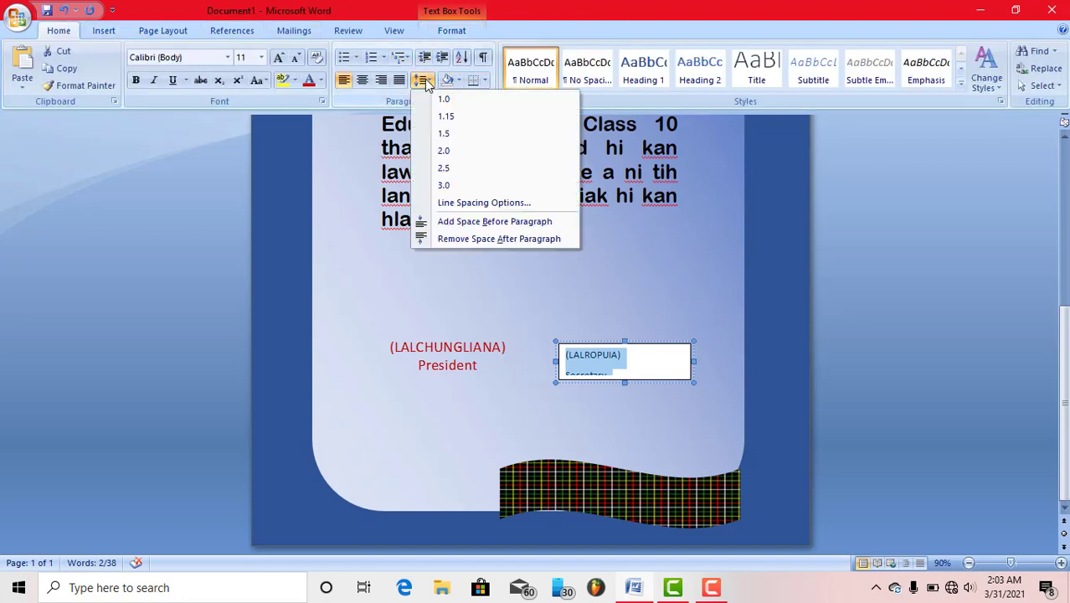
{"action": "left_click", "coordinate": [463, 240]}
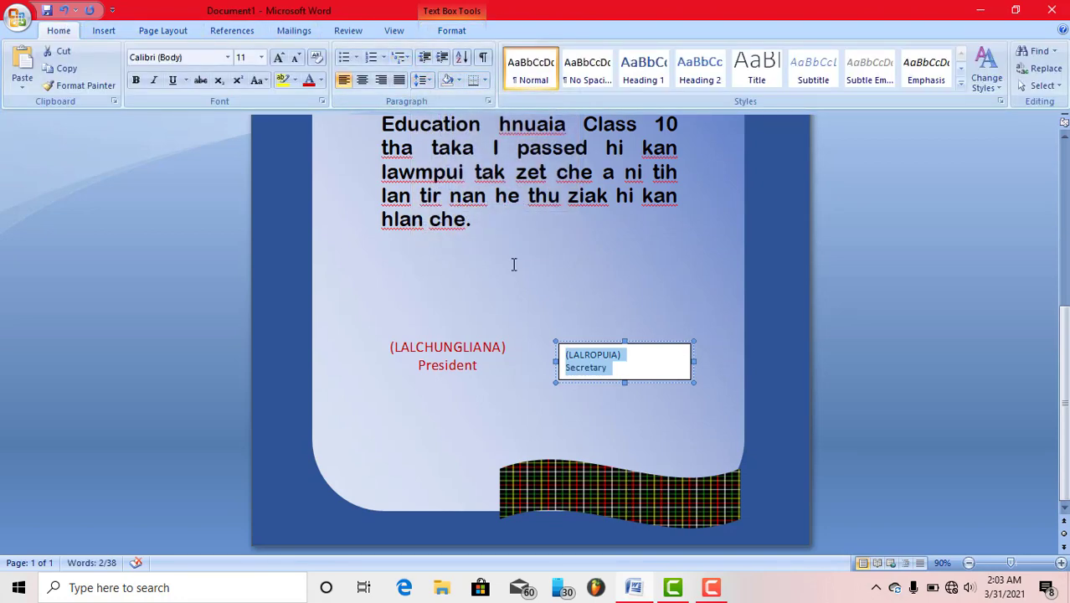
{"action": "left_click", "coordinate": [365, 81]}
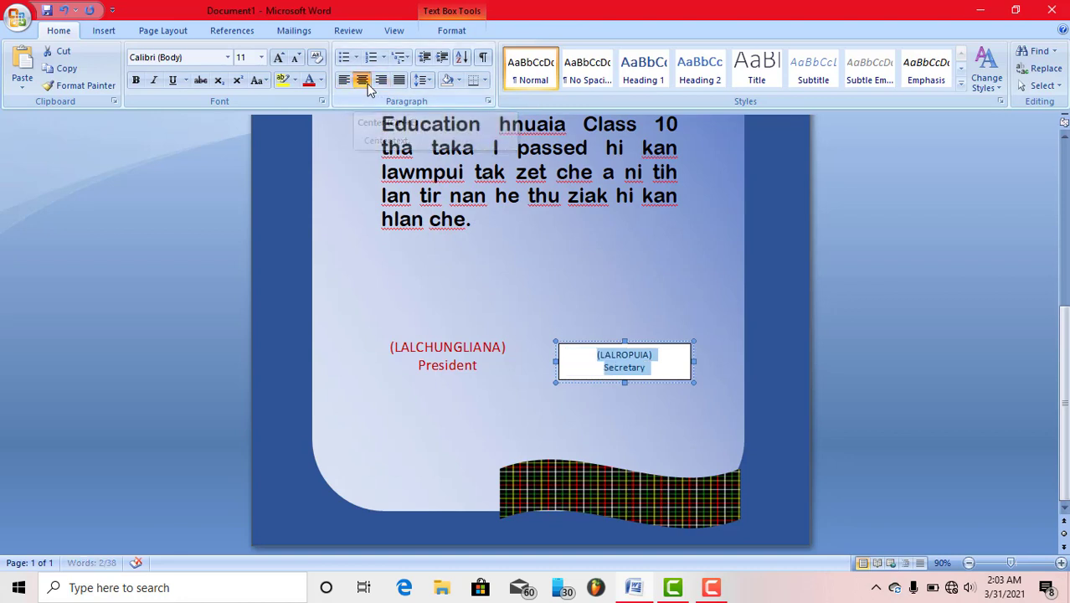
Set the Secretary signature text to 16 pt.
{"action": "left_click", "coordinate": [469, 346]}
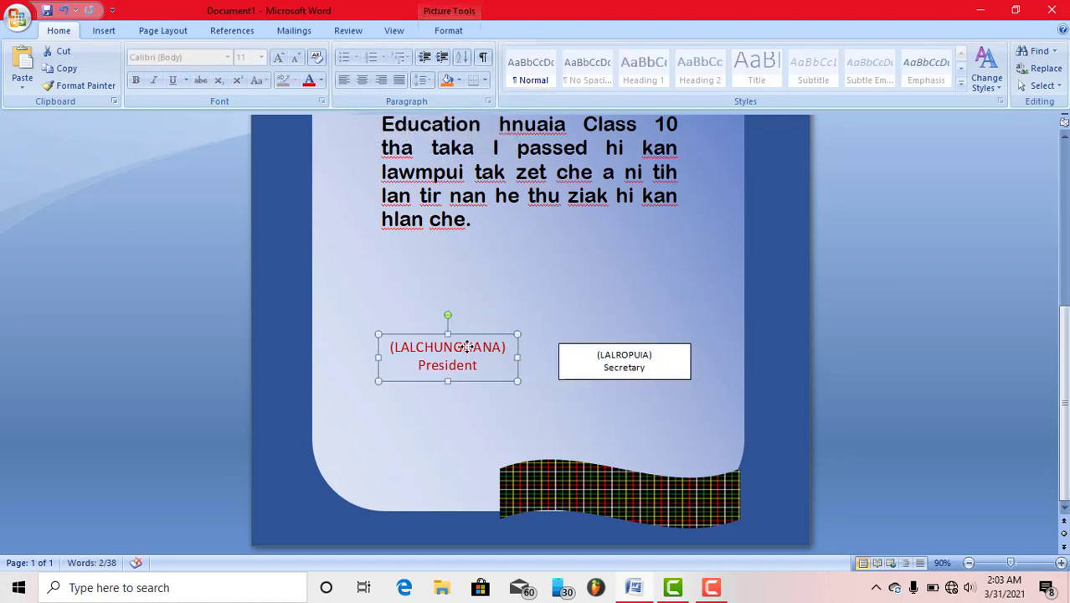
{"action": "left_click", "coordinate": [613, 363]}
{"action": "key", "text": "ctrl+a"}
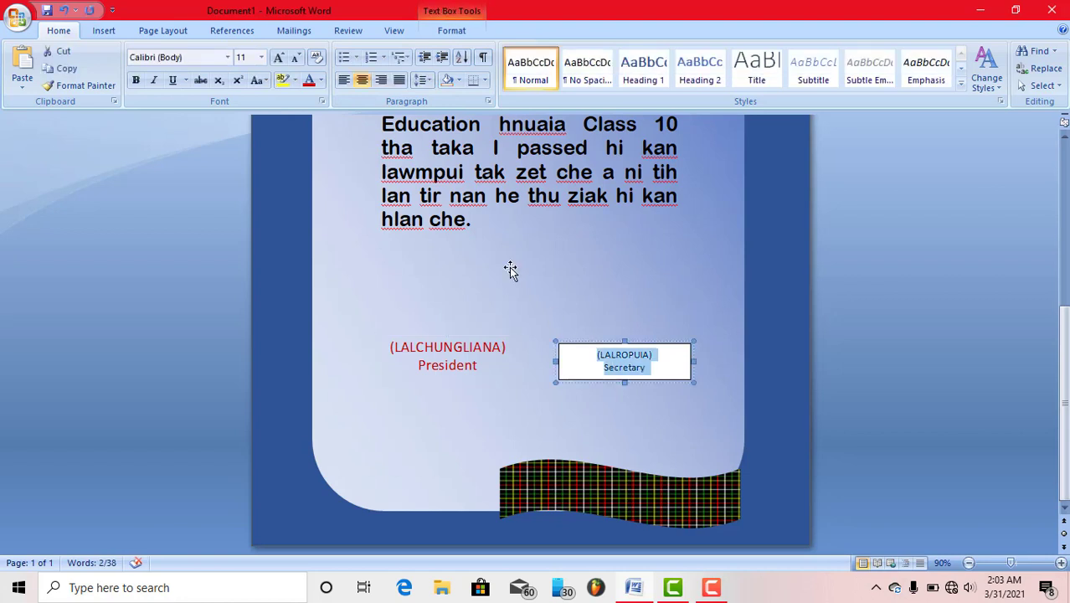
{"action": "left_click", "coordinate": [279, 57]}
{"action": "left_click", "coordinate": [278, 57]}
{"action": "left_click", "coordinate": [279, 57]}
{"action": "left_click", "coordinate": [279, 57]}
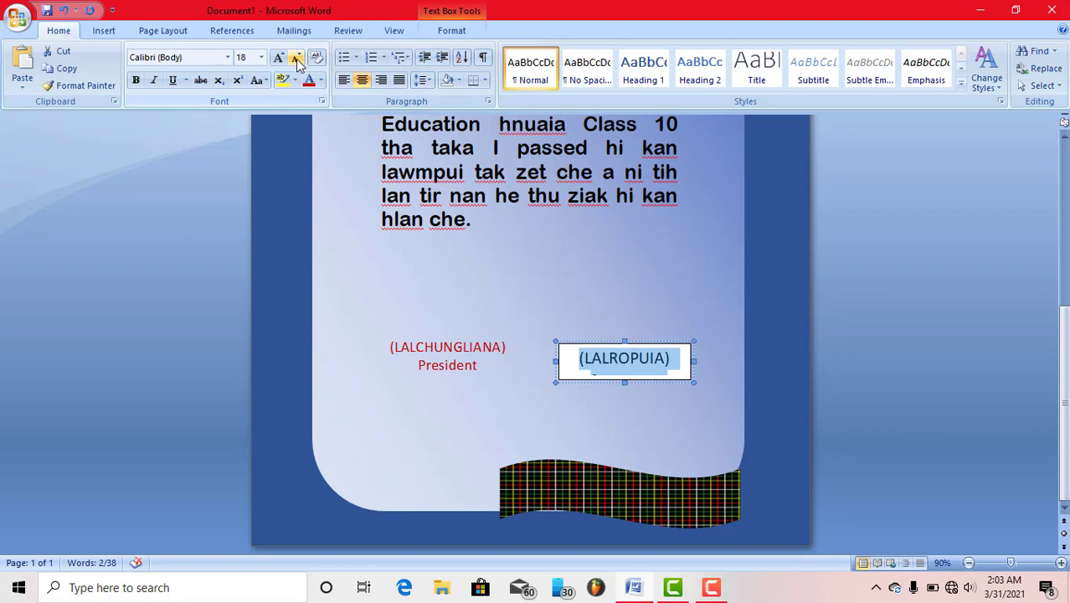
{"action": "left_click", "coordinate": [296, 57]}
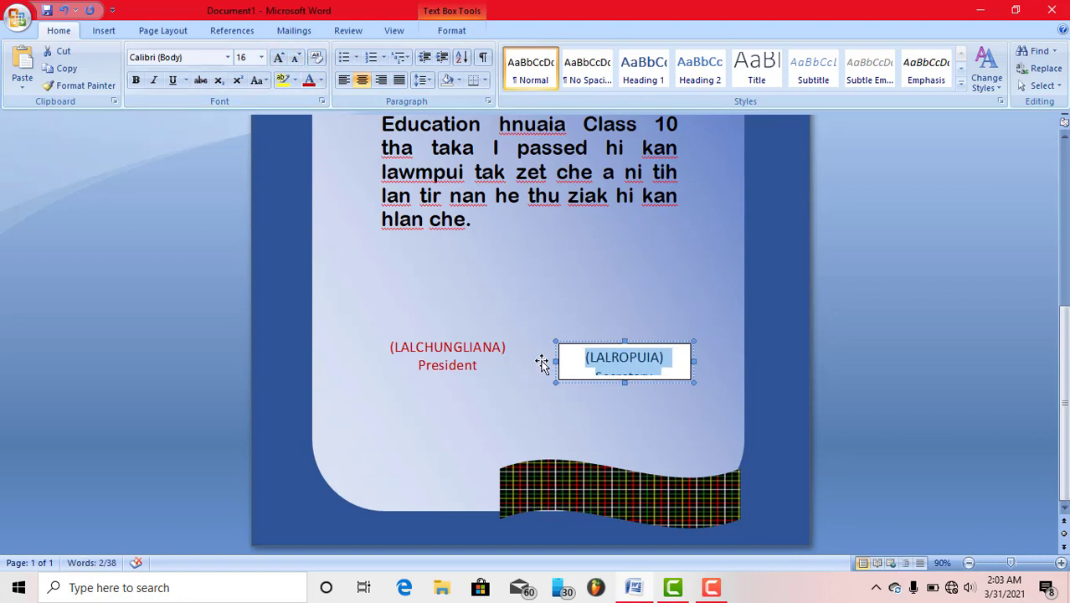
Enlarge the Secretary box to show both lines and apply 1.0 line spacing.
{"action": "left_click_drag", "start_coordinate": [557, 362], "coordinate": [541, 362]}
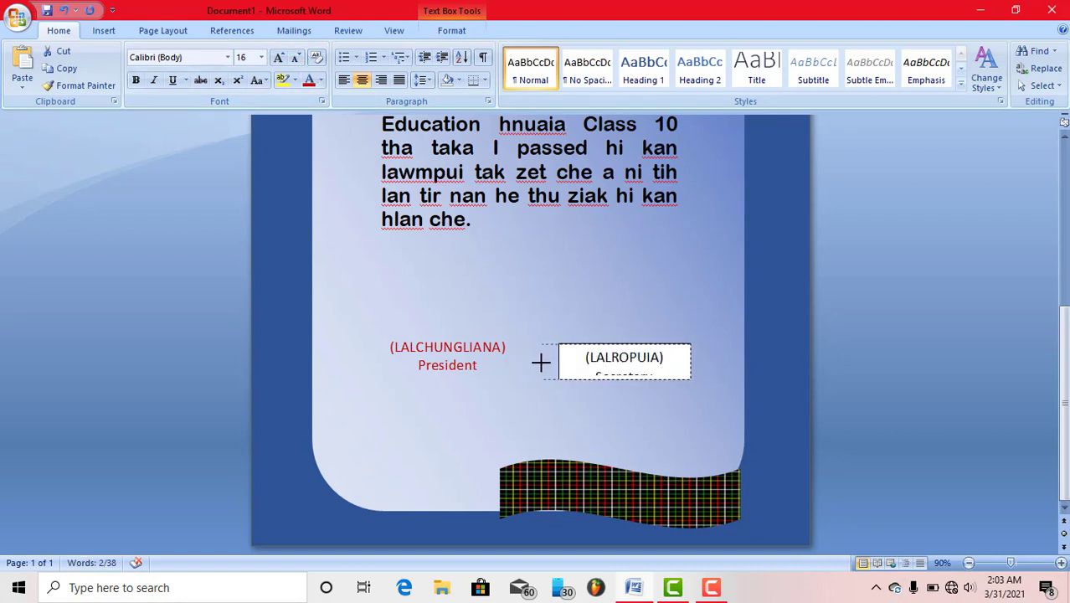
{"action": "left_click_drag", "start_coordinate": [617, 380], "coordinate": [621, 392]}
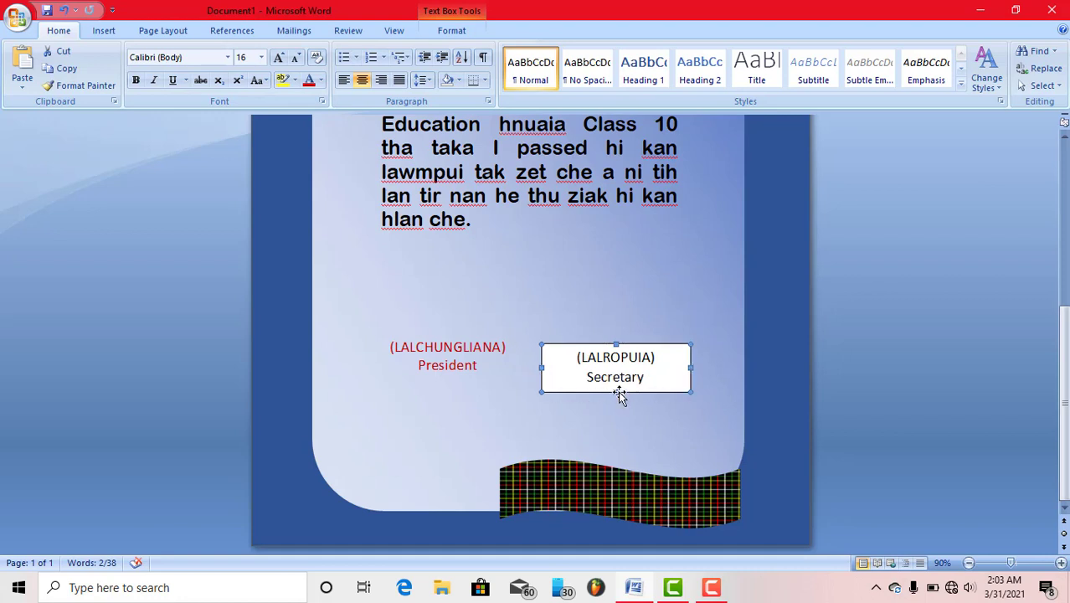
{"action": "left_click", "coordinate": [621, 376]}
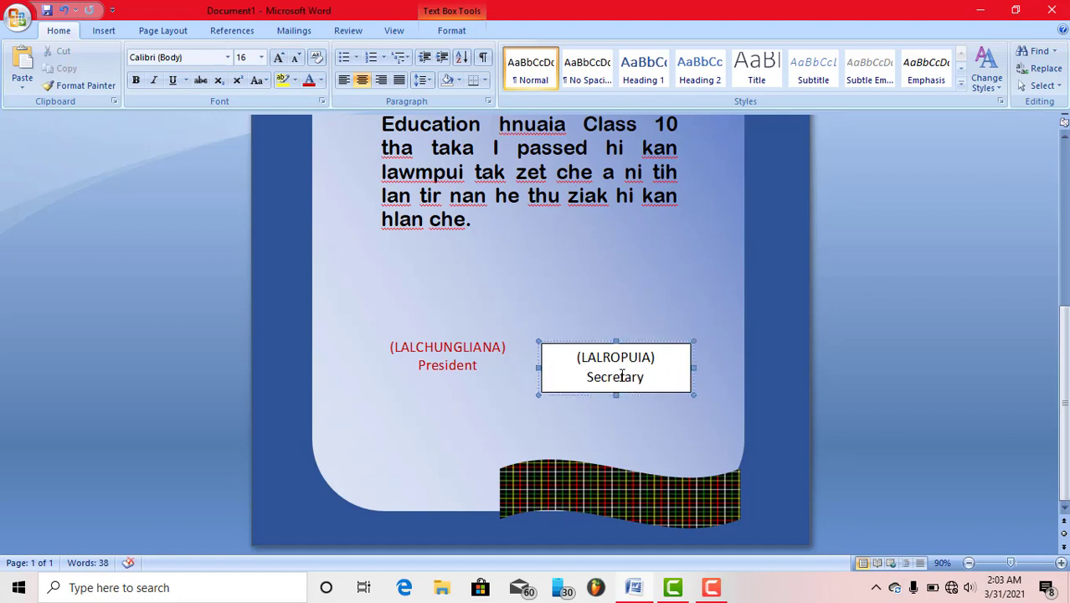
{"action": "key", "text": "ctrl+a"}
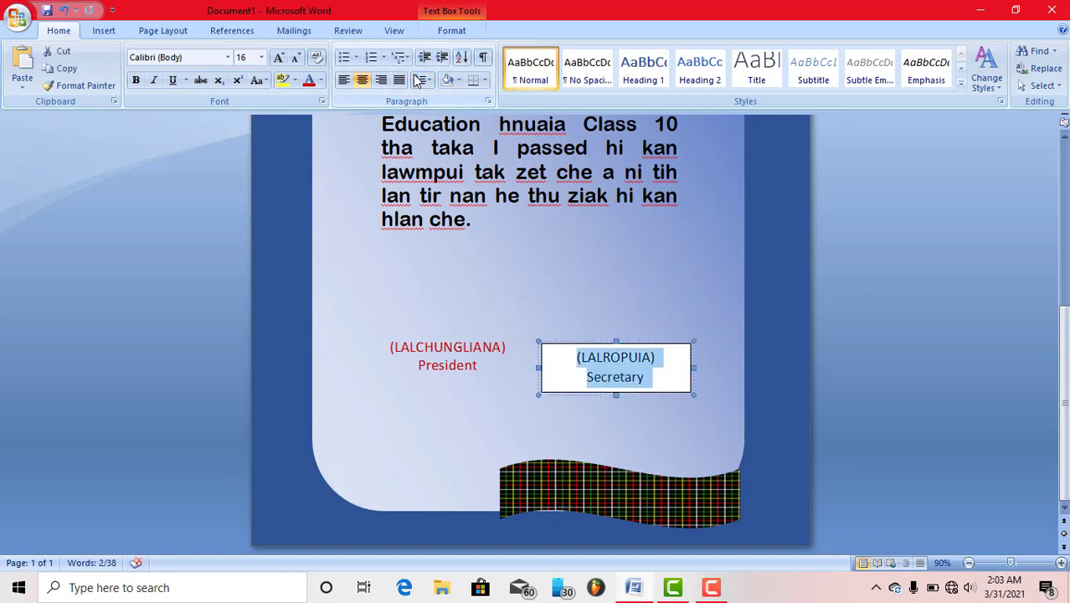
{"action": "left_click", "coordinate": [419, 80]}
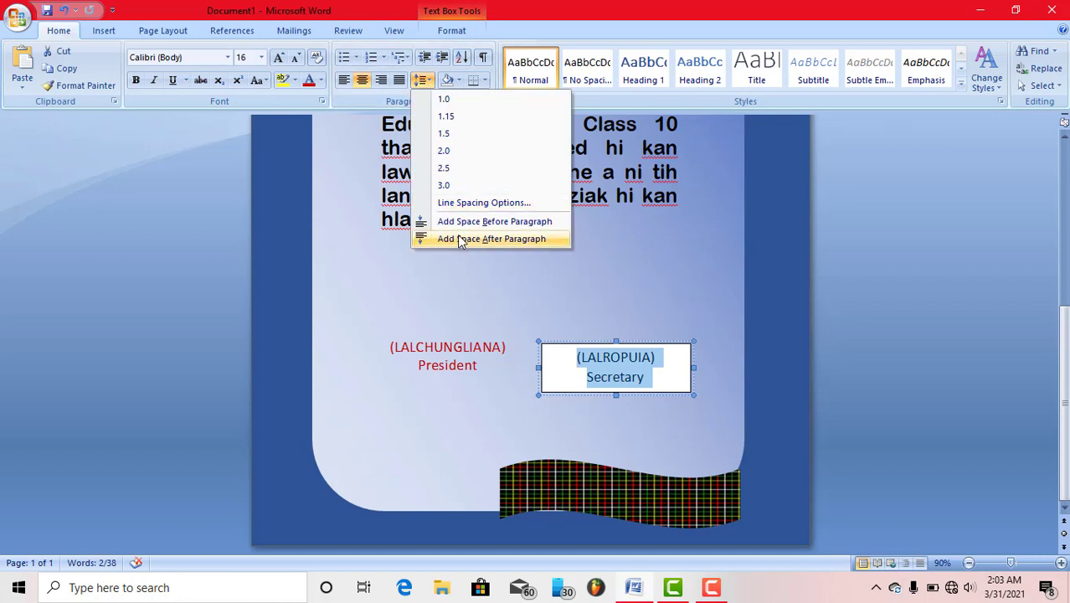
{"action": "left_click", "coordinate": [450, 100]}
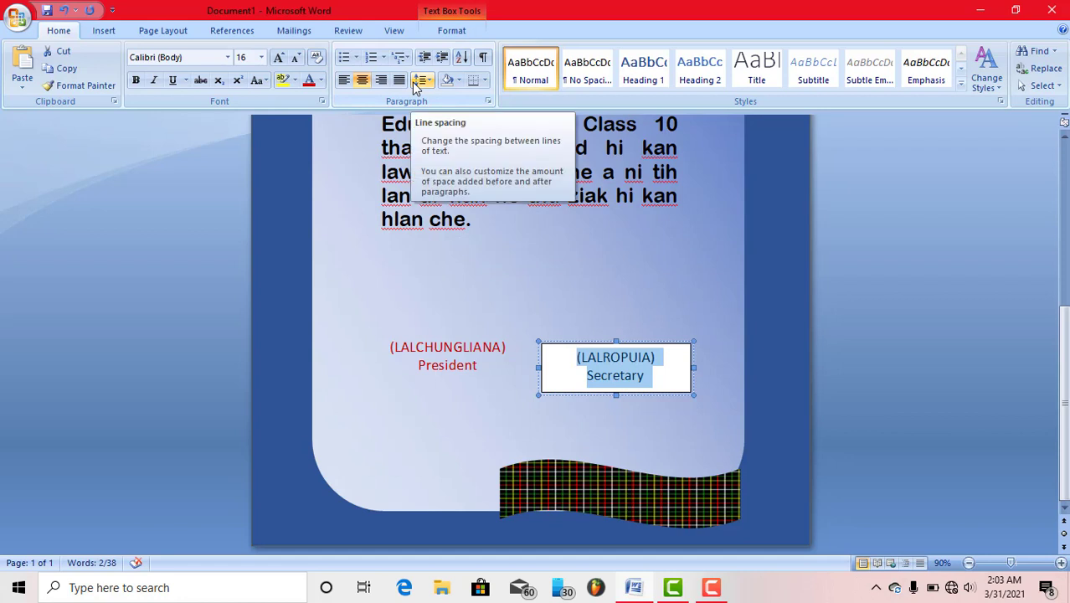
Nudge the Secretary box up and right, level with the President block.
{"action": "key", "text": "Left"}
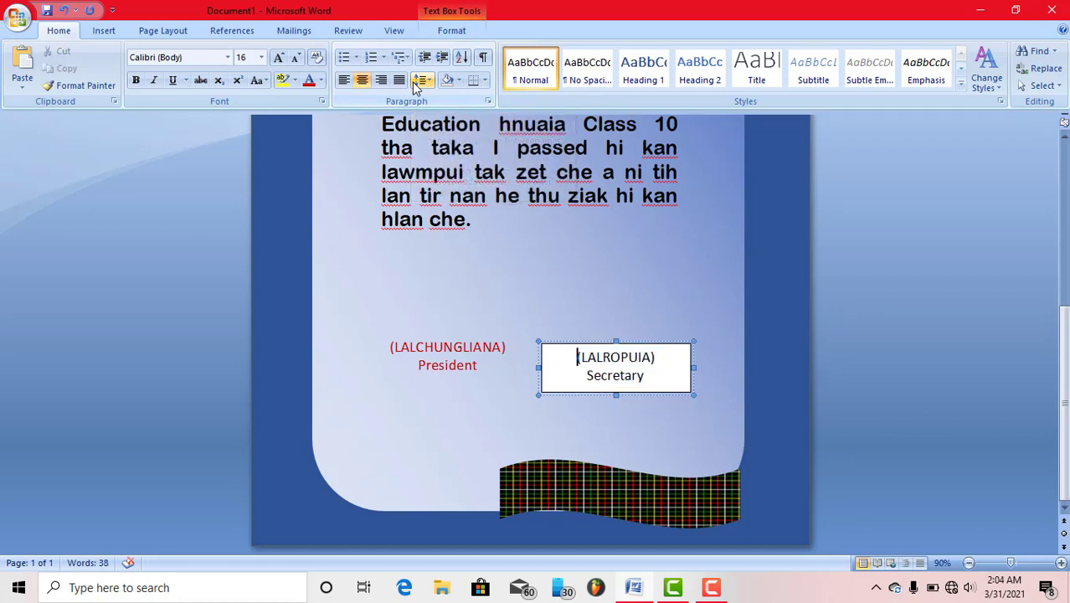
{"action": "left_click", "coordinate": [621, 343]}
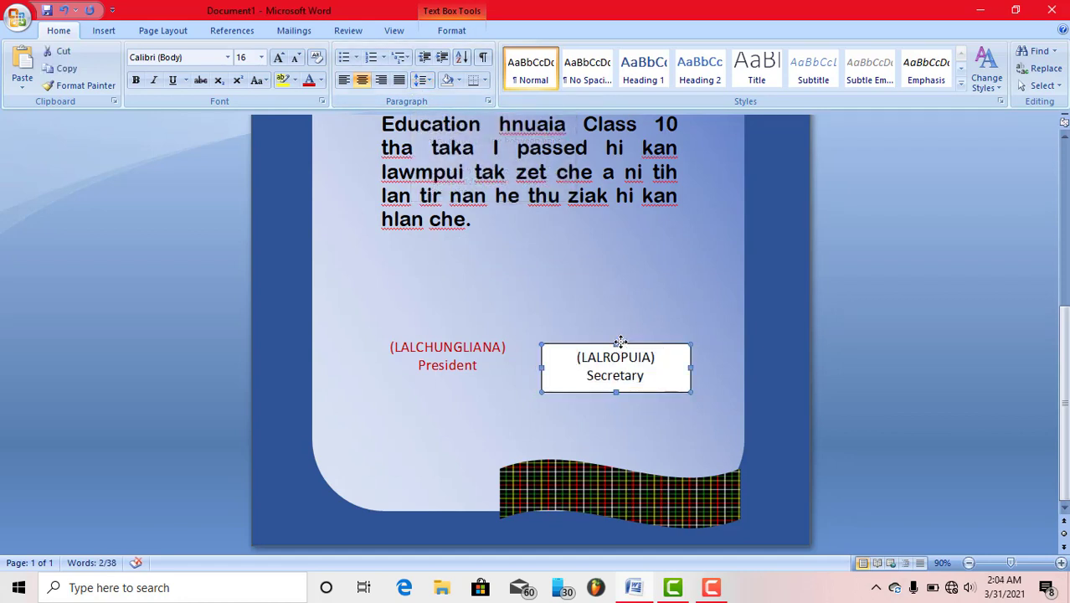
{"action": "key", "text": "Up"}
{"action": "key", "text": "Up"}
{"action": "key", "text": "Up"}
{"action": "key", "text": "Up"}
{"action": "key", "text": "Up"}
{"action": "key", "text": "Up"}
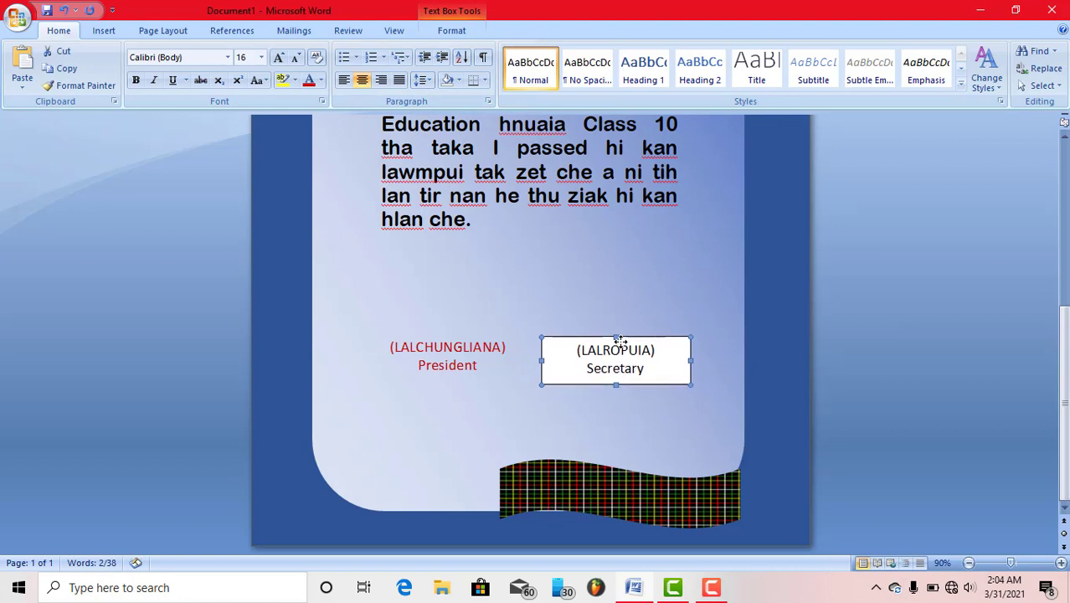
{"action": "key", "text": "Up"}
{"action": "key", "text": "Up"}
{"action": "key", "text": "Up"}
{"action": "key", "text": "Up"}
{"action": "key", "text": "Right"}
{"action": "key", "text": "Right"}
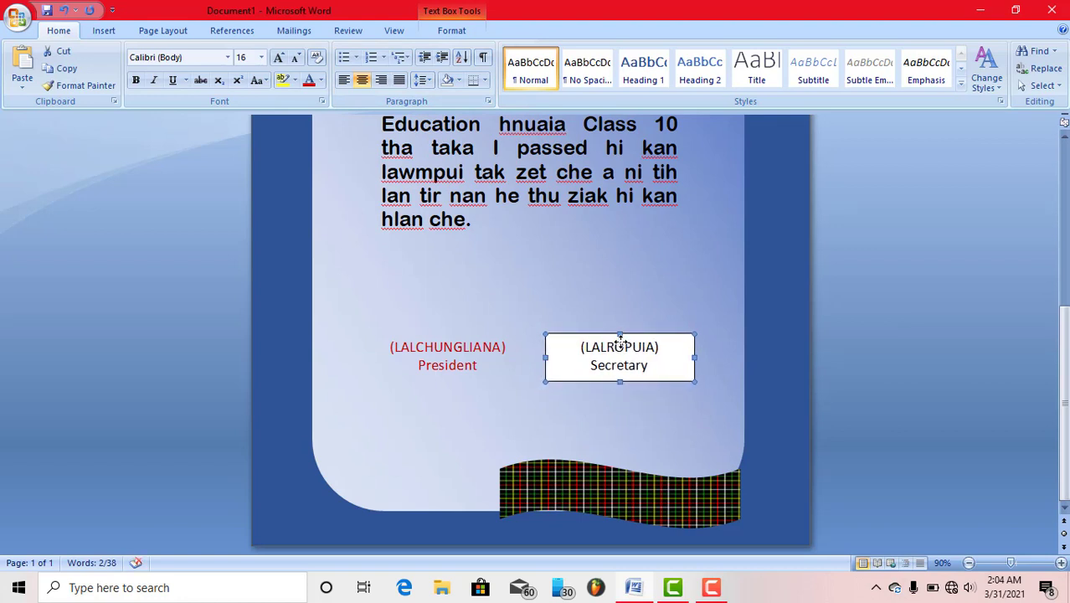
{"action": "key", "text": "Right"}
{"action": "key", "text": "Right"}
{"action": "key", "text": "Right"}
{"action": "key", "text": "Right"}
{"action": "key", "text": "Right"}
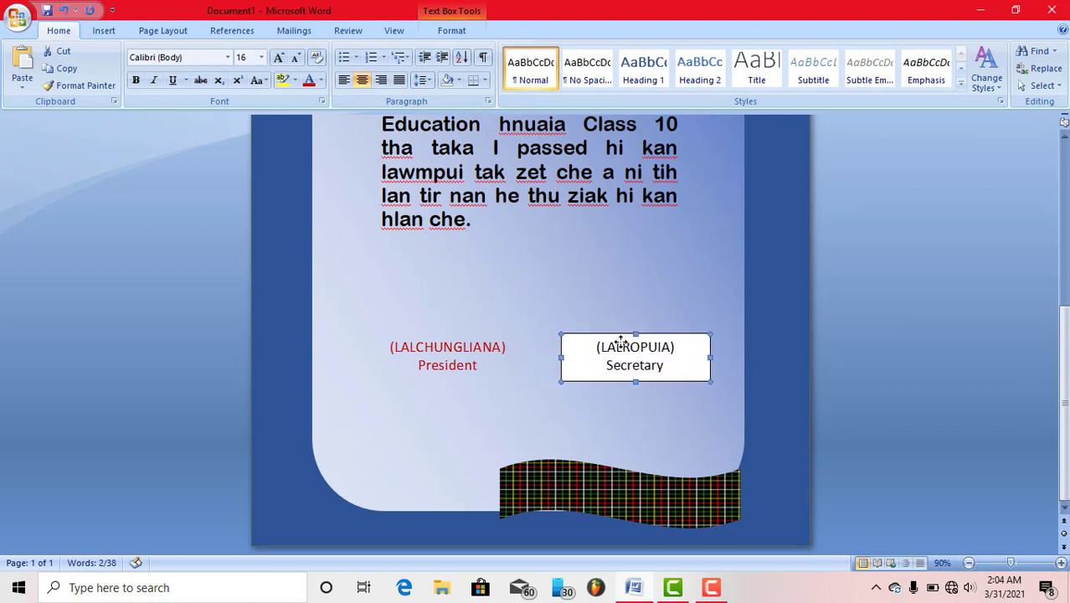
{"action": "key", "text": "Right"}
{"action": "key", "text": "Right"}
{"action": "key", "text": "Right"}
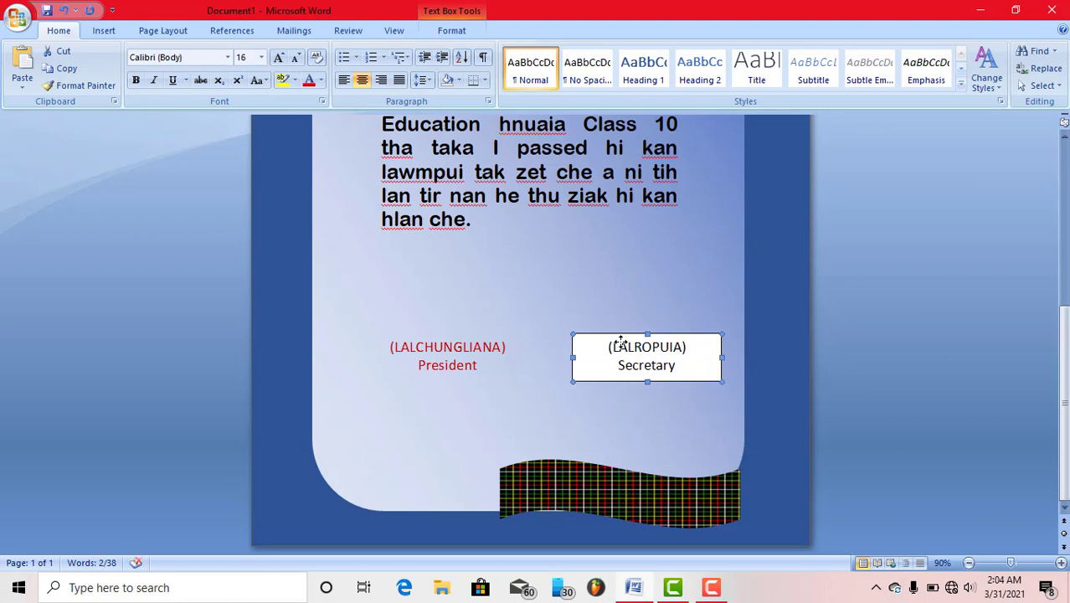
{"action": "double_click", "coordinate": [636, 334]}
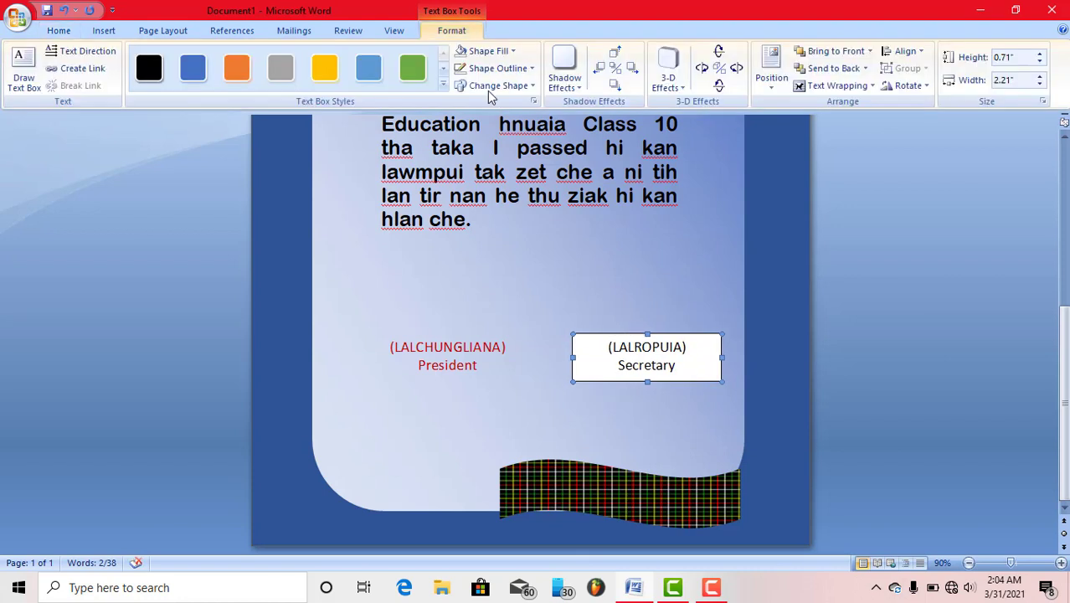
Set the Secretary text box to No Fill and No Outline.
{"action": "left_click", "coordinate": [490, 59]}
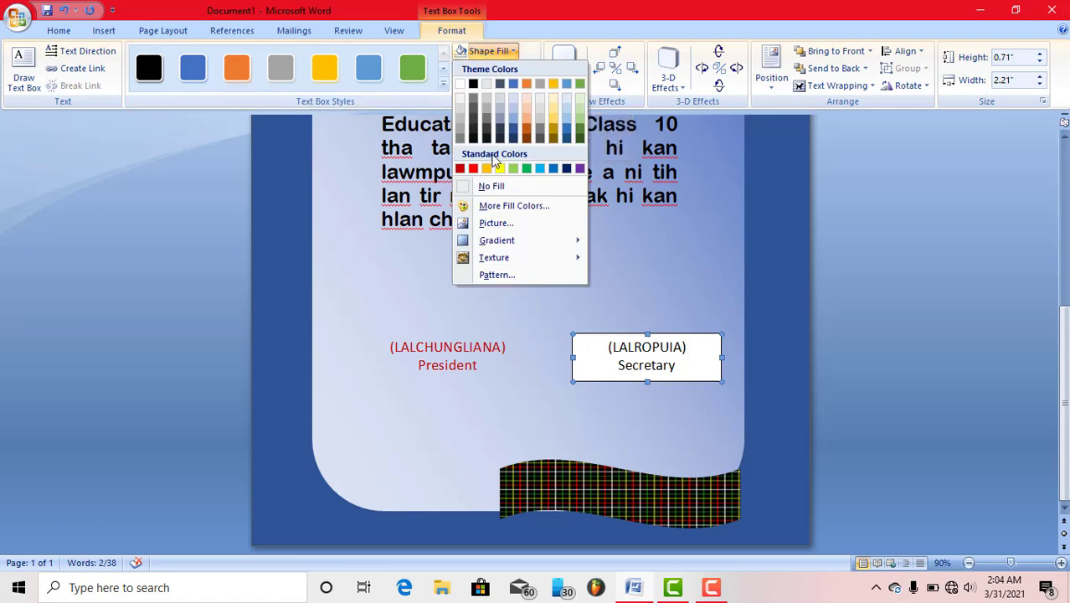
{"action": "left_click", "coordinate": [492, 187]}
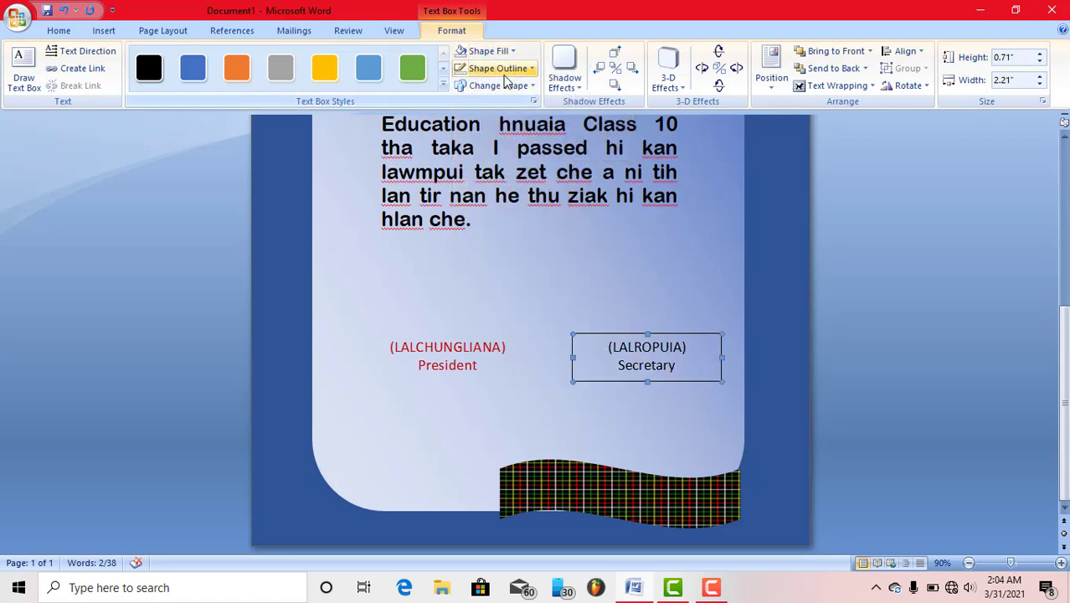
{"action": "left_click", "coordinate": [498, 68]}
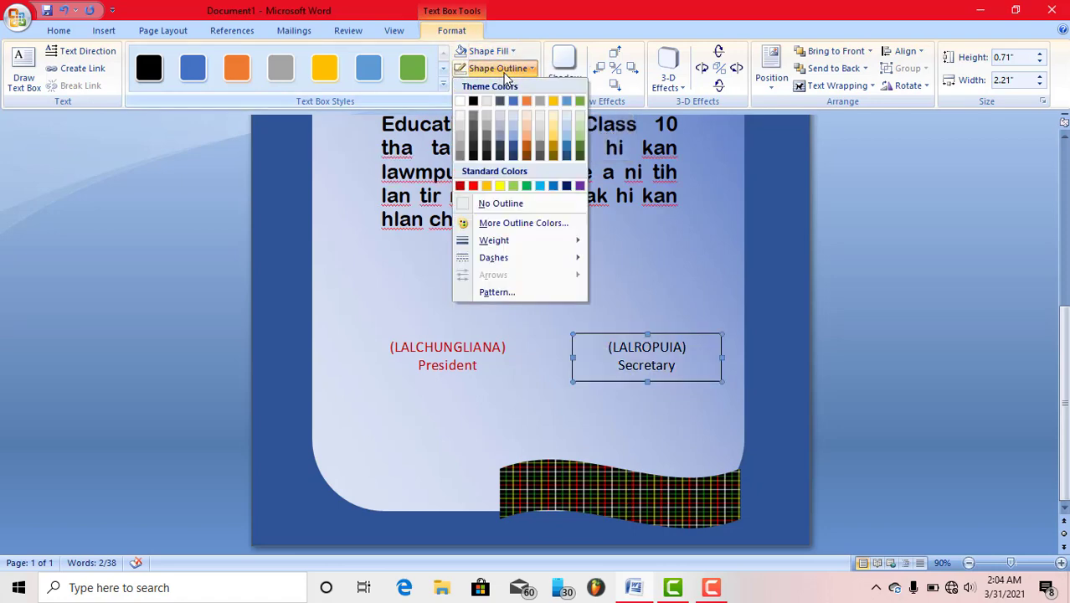
{"action": "left_click", "coordinate": [503, 204]}
{"action": "left_click", "coordinate": [629, 352]}
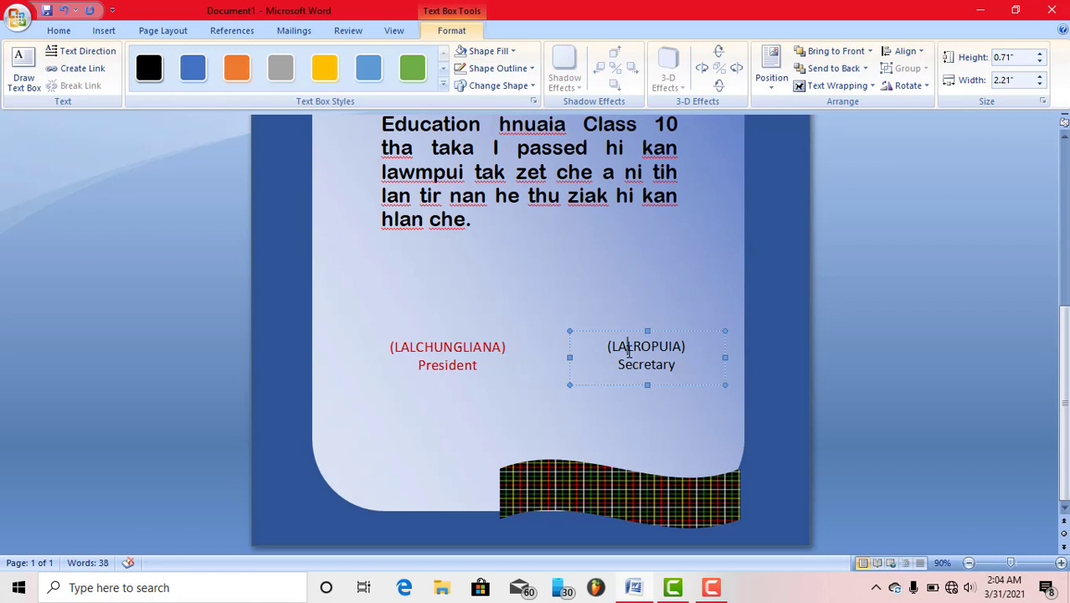
Apply Dark Red font colour to the Secretary name and title lines.
{"action": "key", "text": "ctrl+a"}
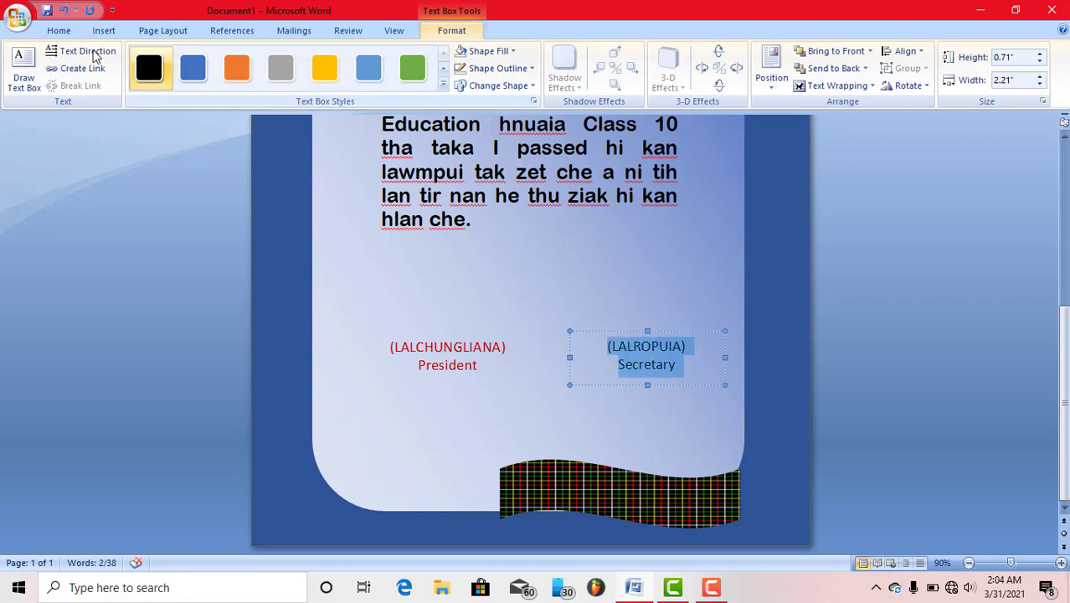
{"action": "left_click", "coordinate": [56, 30]}
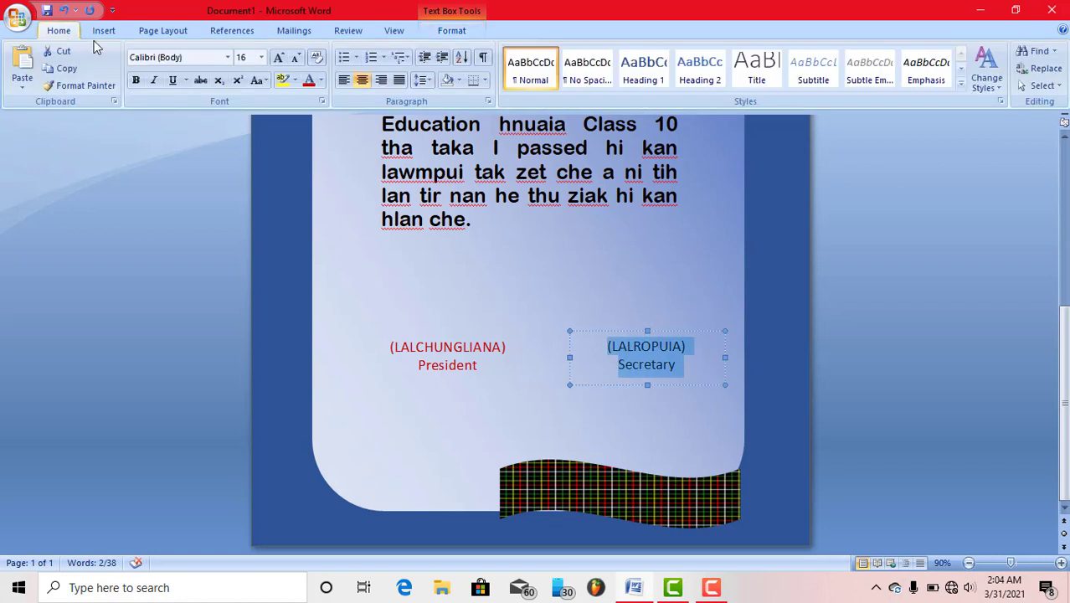
{"action": "left_click", "coordinate": [321, 81]}
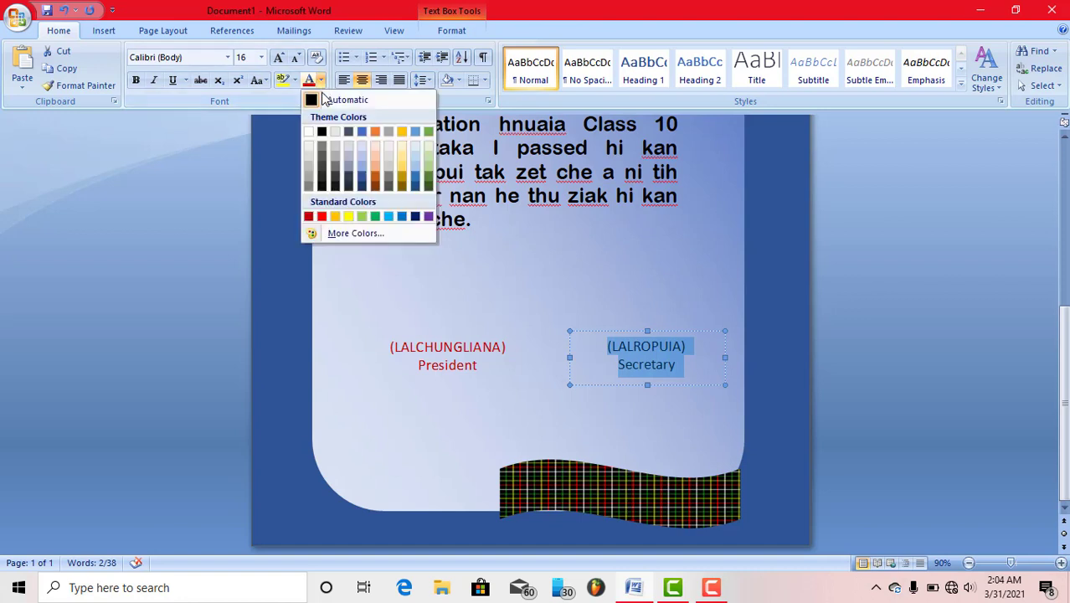
{"action": "left_click", "coordinate": [308, 218]}
{"action": "left_click", "coordinate": [642, 290]}
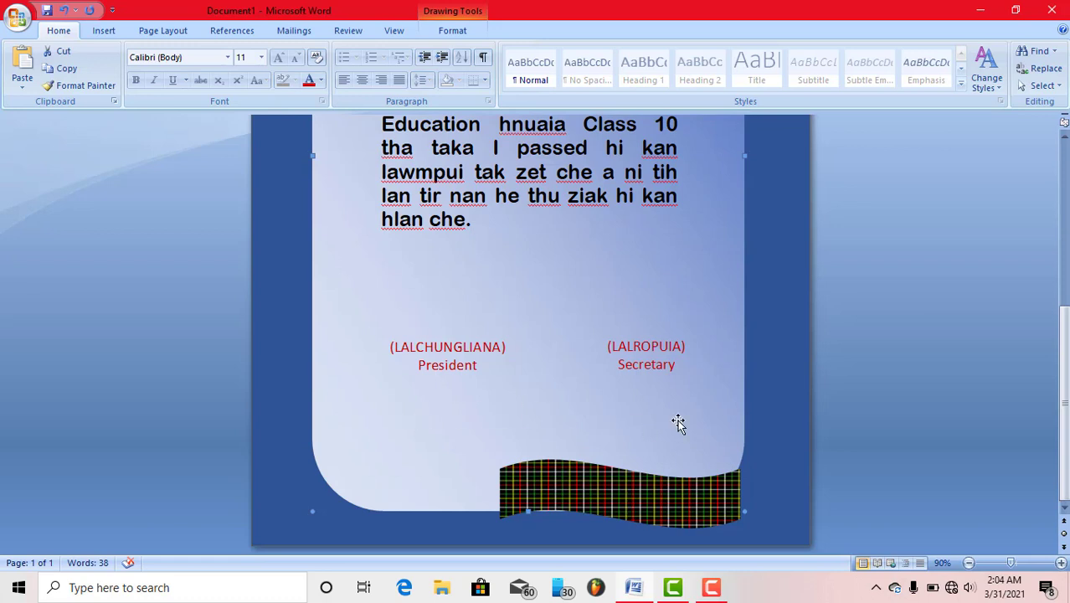
Draw a wide text box under the signatures and type 'YOUNG MIZO ASSOCIATION:KHAWAWMLO BRANCH'.
{"action": "left_click", "coordinate": [109, 32]}
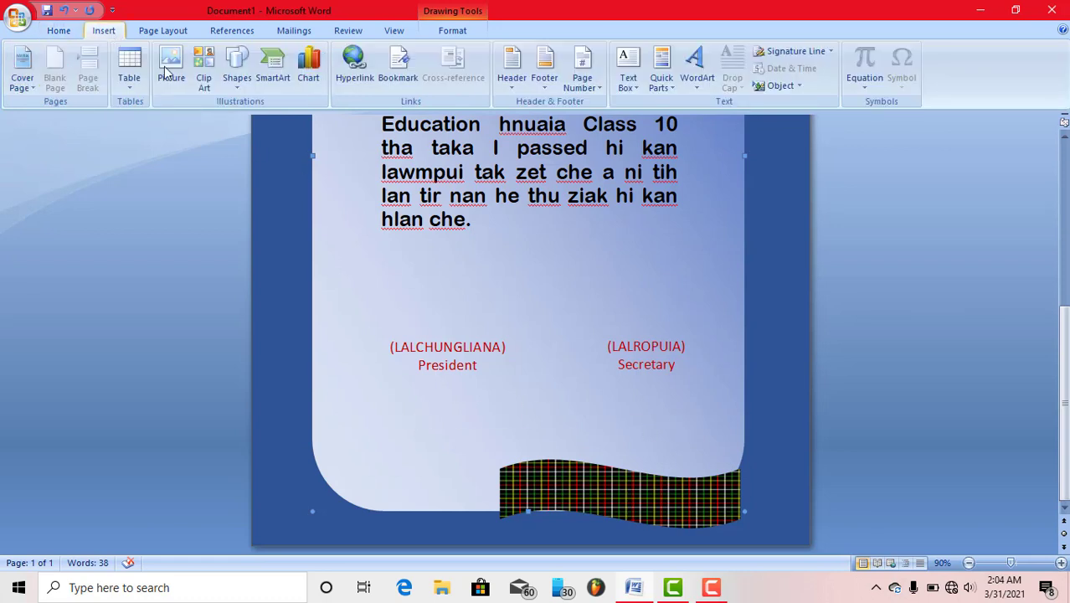
{"action": "left_click", "coordinate": [640, 84]}
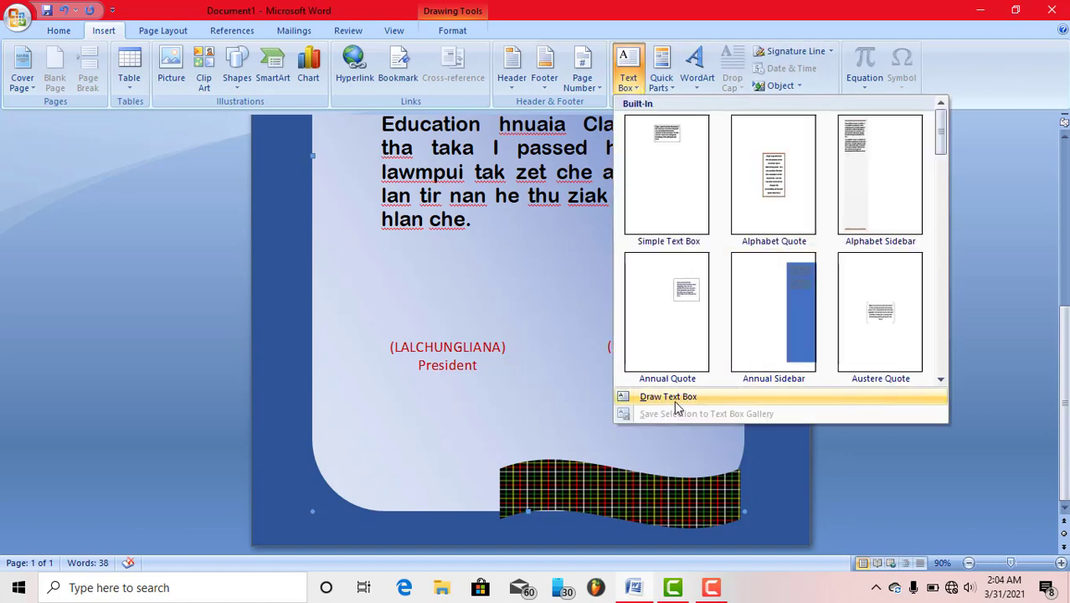
{"action": "left_click", "coordinate": [670, 399]}
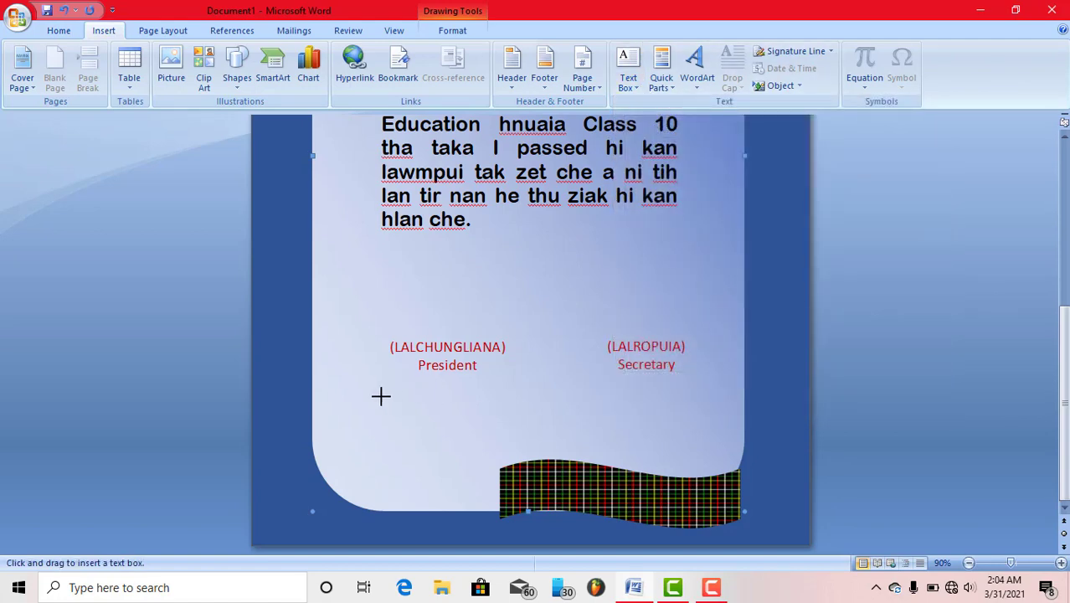
{"action": "left_click_drag", "start_coordinate": [379, 397], "coordinate": [697, 437]}
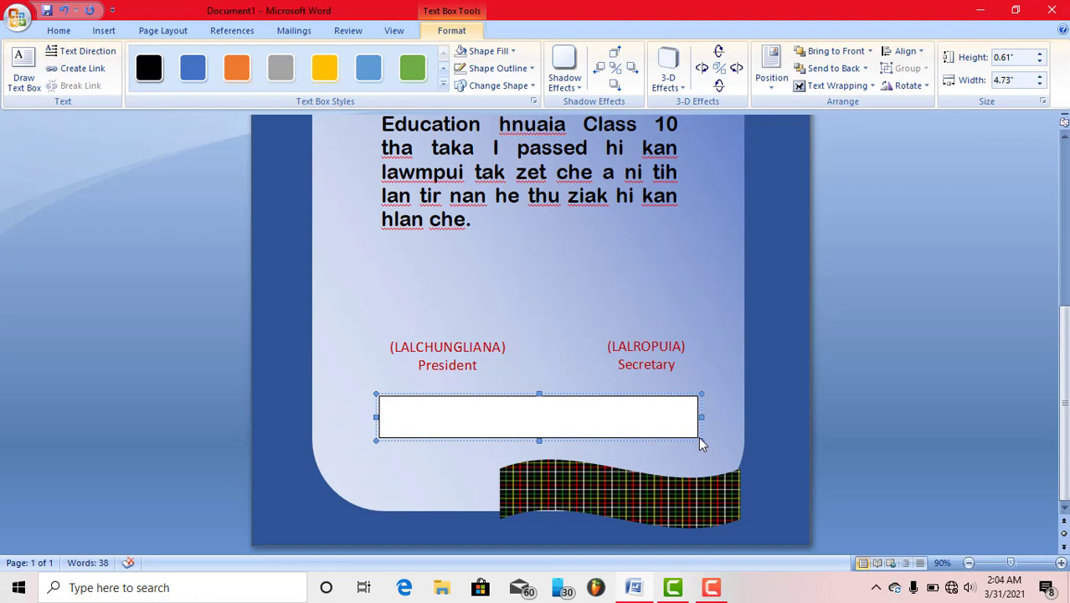
{"action": "type", "text": "MI"}
{"action": "type", "text": "ZO"}
{"action": "key", "text": "BackSpace"}
{"action": "key", "text": "BackSpace"}
{"action": "type", "text": "YOUNG"}
{"action": "type", "text": " MIZO "}
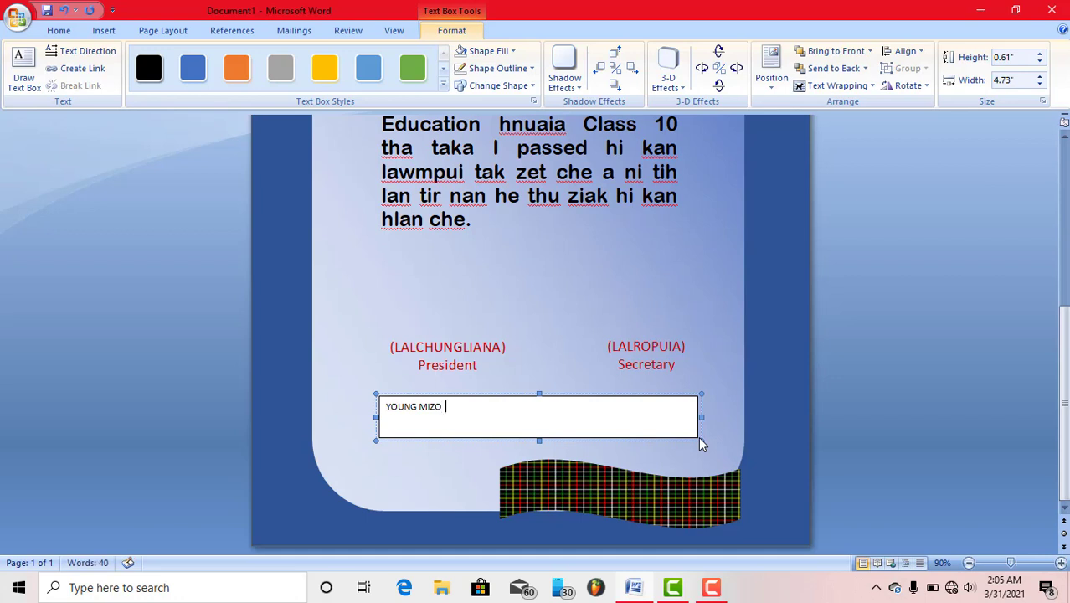
{"action": "type", "text": "ASSOCI"}
{"action": "type", "text": "ATION"}
{"action": "type", "text": ":"}
{"action": "type", "text": "KH"}
{"action": "type", "text": "AW"}
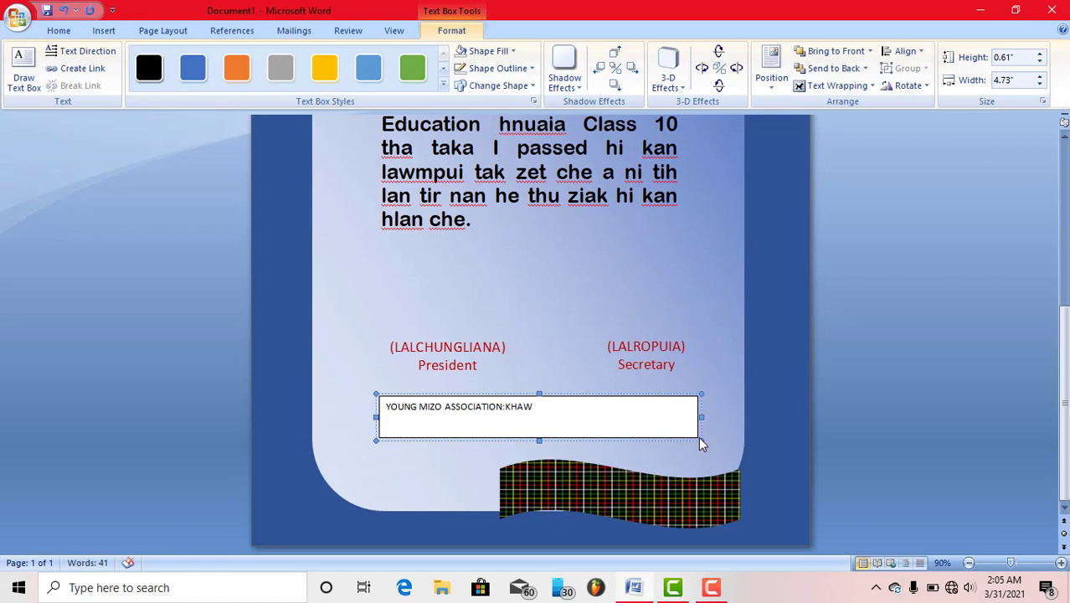
{"action": "type", "text": "AWM"}
{"action": "type", "text": "LO BRANC"}
{"action": "type", "text": "H"}
Make the branch line 16 pt, centred and bold, widening its box to fit one line.
{"action": "key", "text": "ctrl+a"}
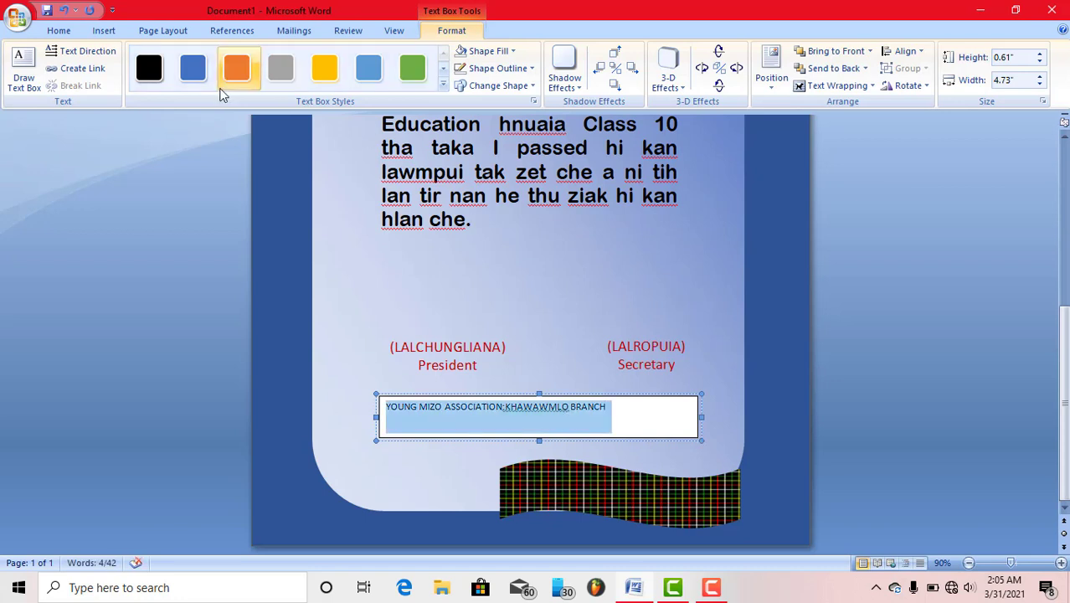
{"action": "left_click", "coordinate": [61, 31]}
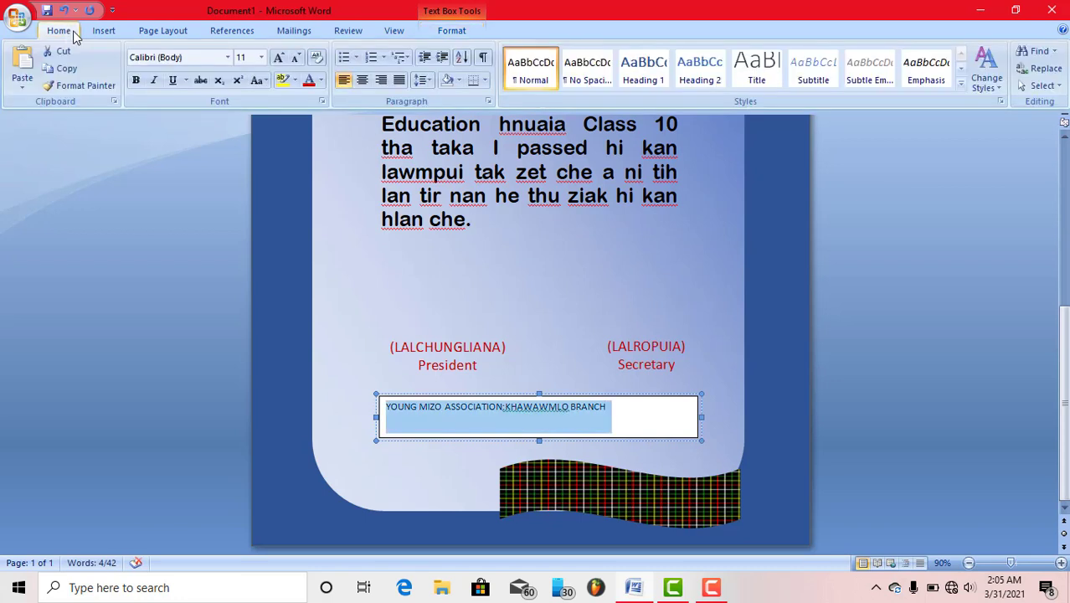
{"action": "left_click", "coordinate": [279, 57]}
{"action": "left_click", "coordinate": [279, 57]}
{"action": "left_click", "coordinate": [279, 57]}
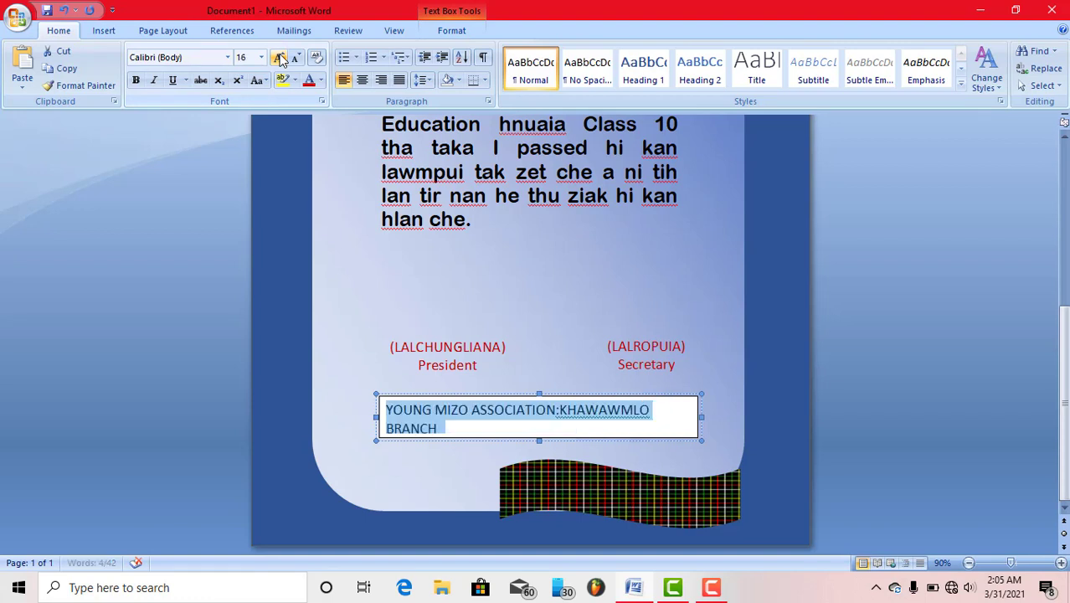
{"action": "left_click", "coordinate": [361, 80]}
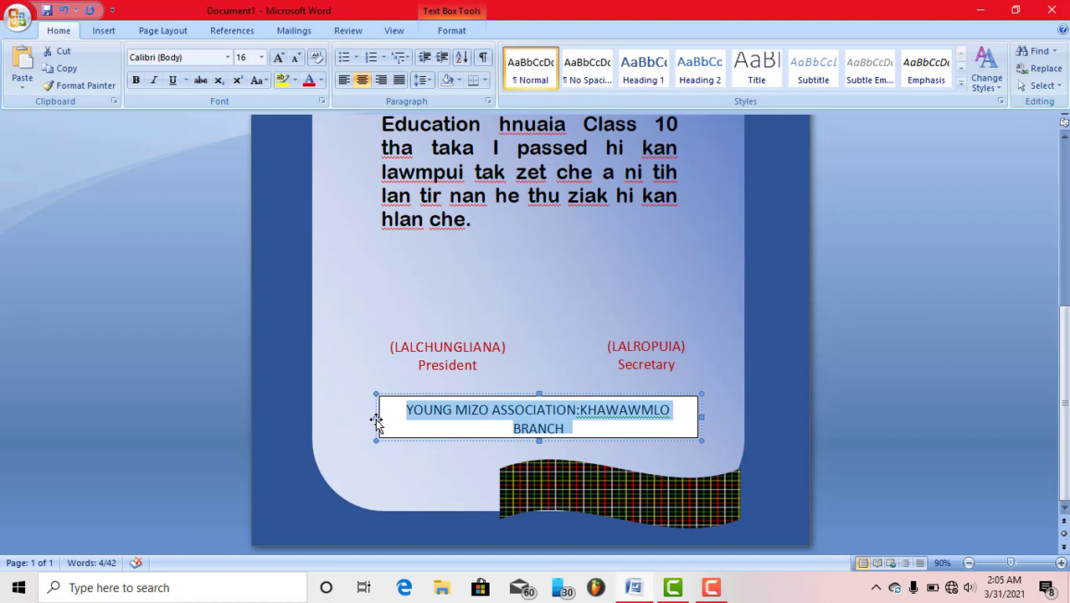
{"action": "left_click_drag", "start_coordinate": [376, 419], "coordinate": [353, 419]}
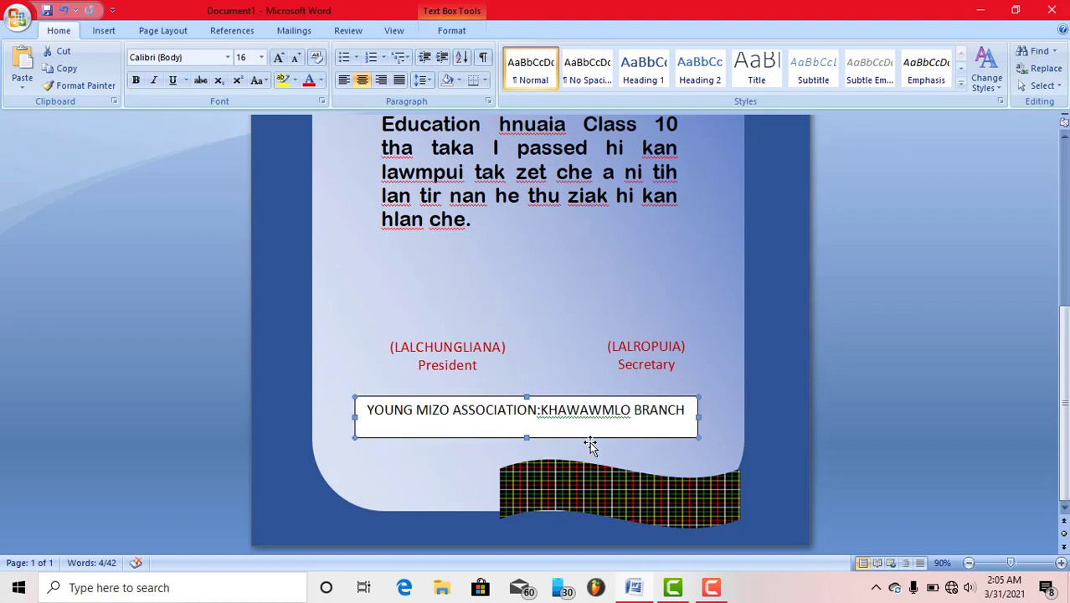
{"action": "triple_click", "coordinate": [642, 412]}
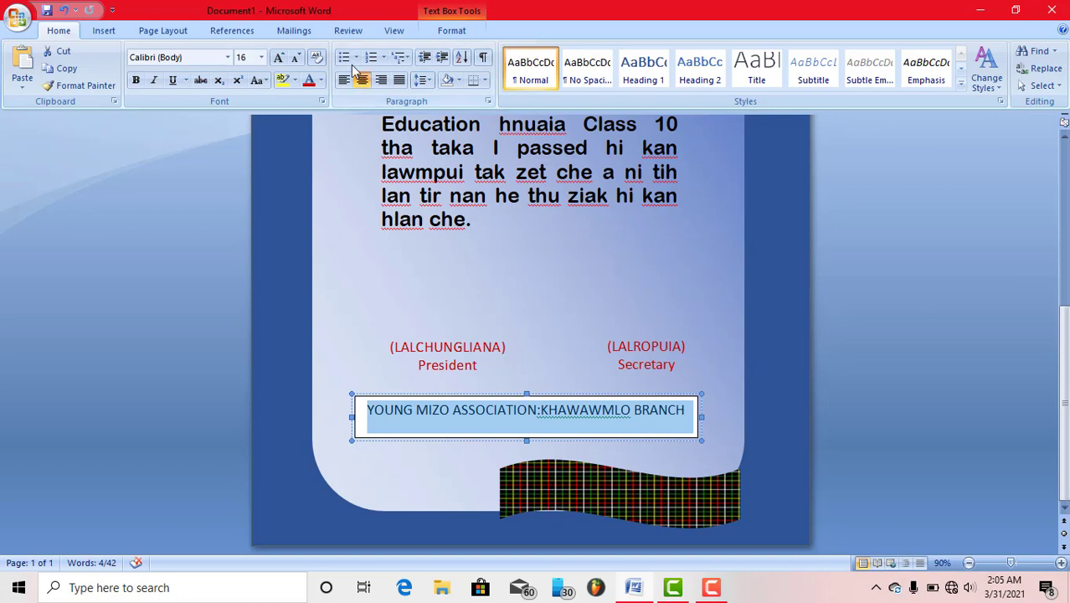
{"action": "left_click", "coordinate": [138, 81]}
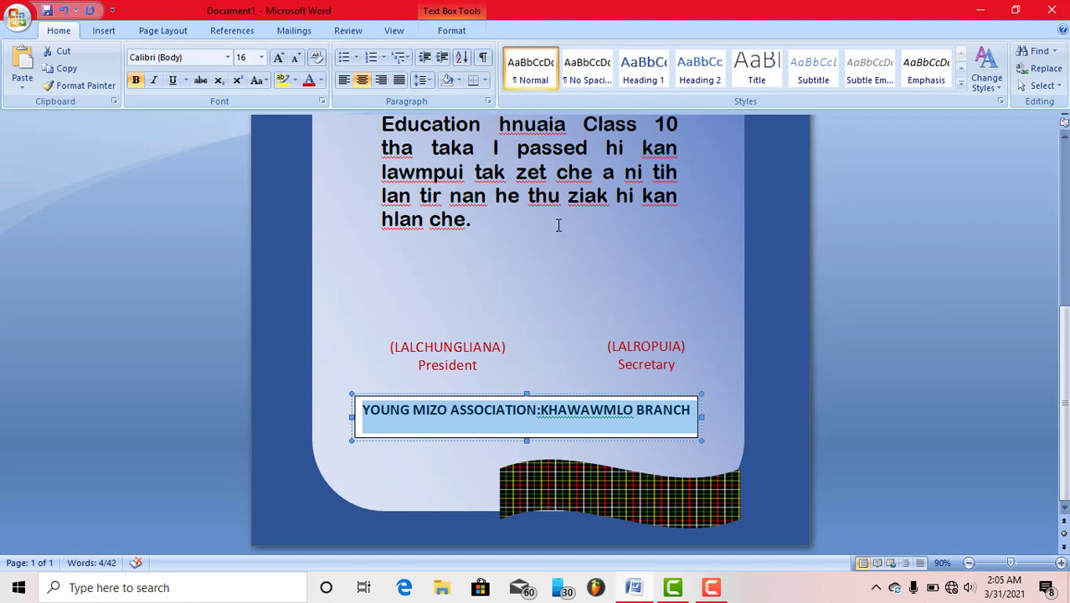
Set the branch text box to No Fill and No Outline.
{"action": "left_click", "coordinate": [542, 397]}
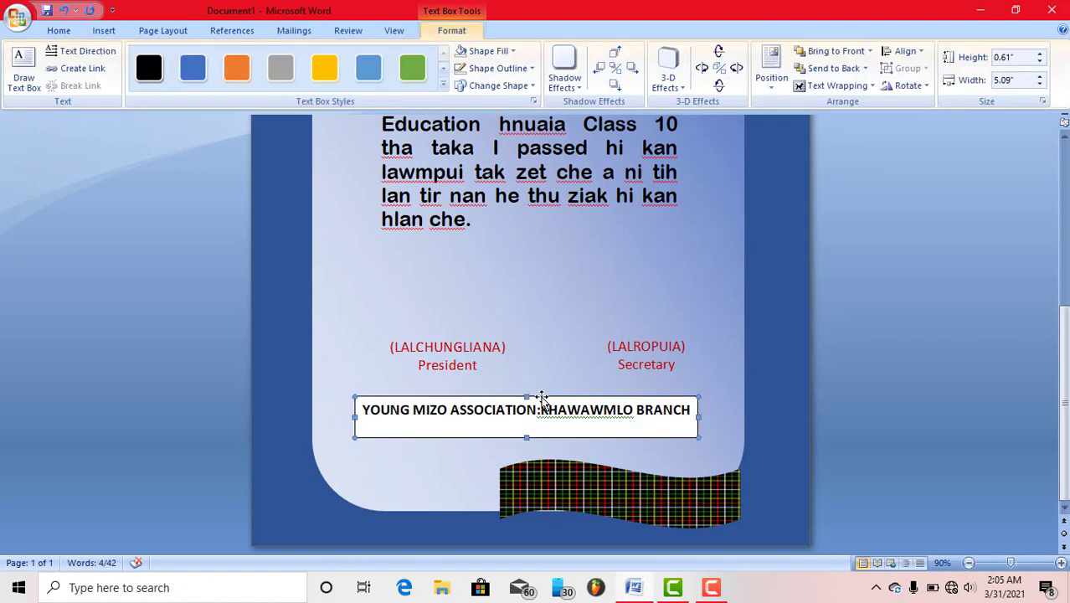
{"action": "left_click", "coordinate": [489, 51]}
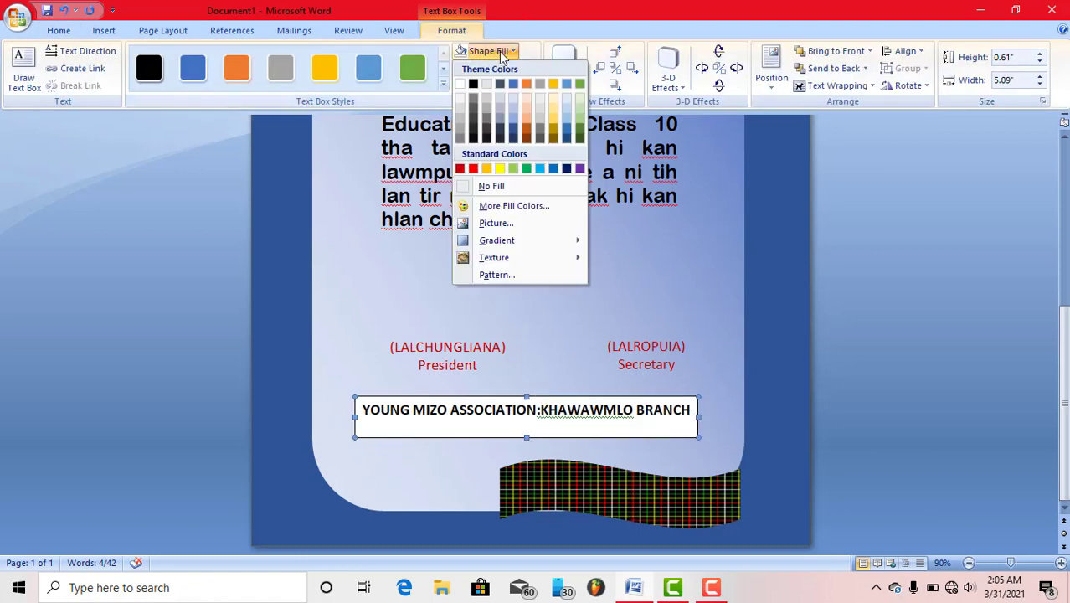
{"action": "left_click", "coordinate": [510, 188]}
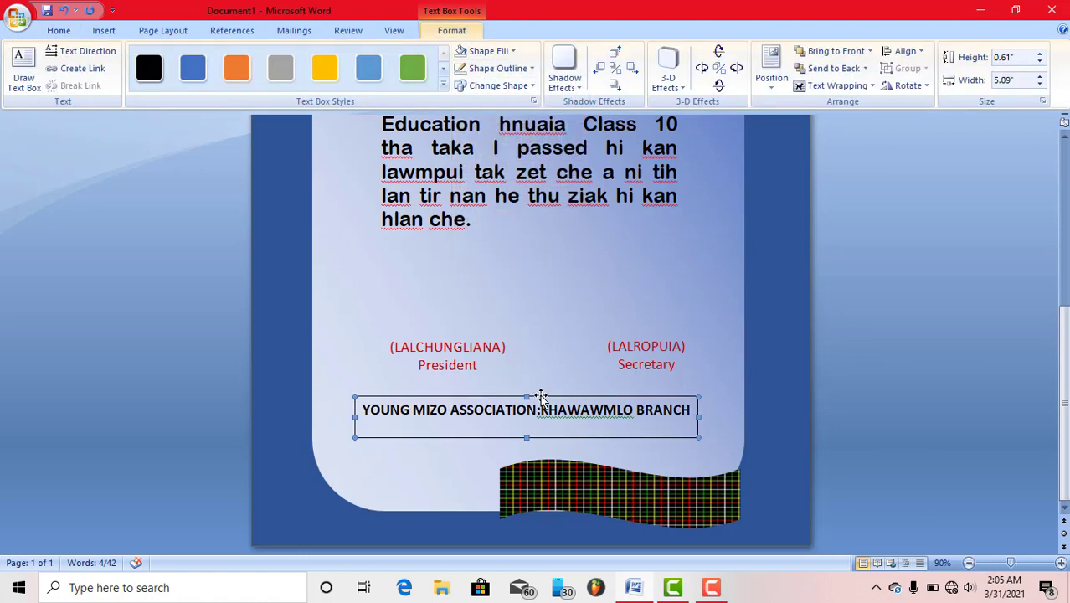
{"action": "left_click", "coordinate": [529, 69]}
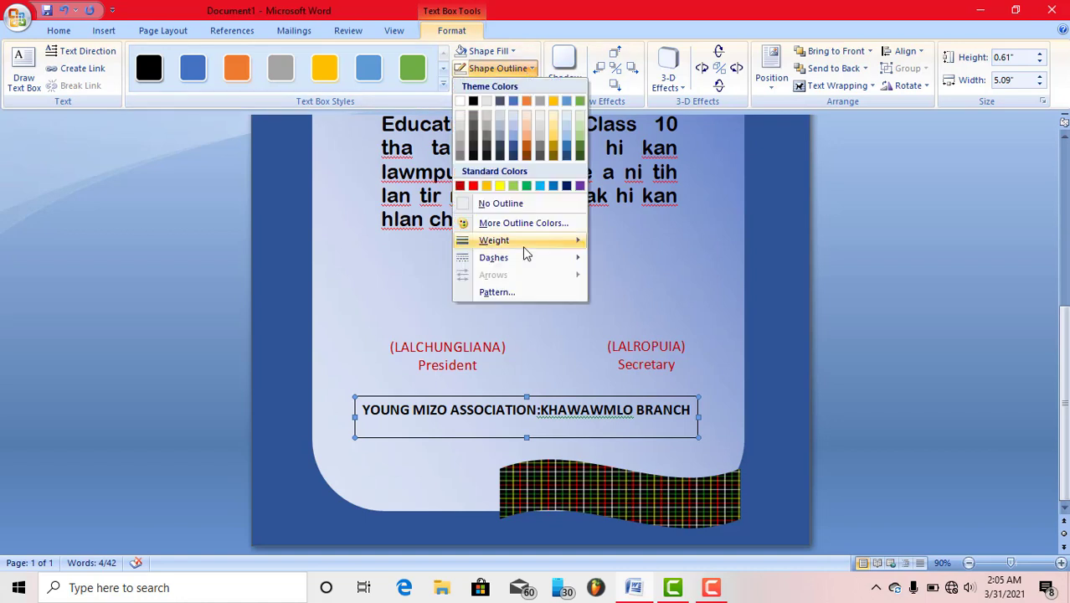
{"action": "left_click", "coordinate": [514, 206]}
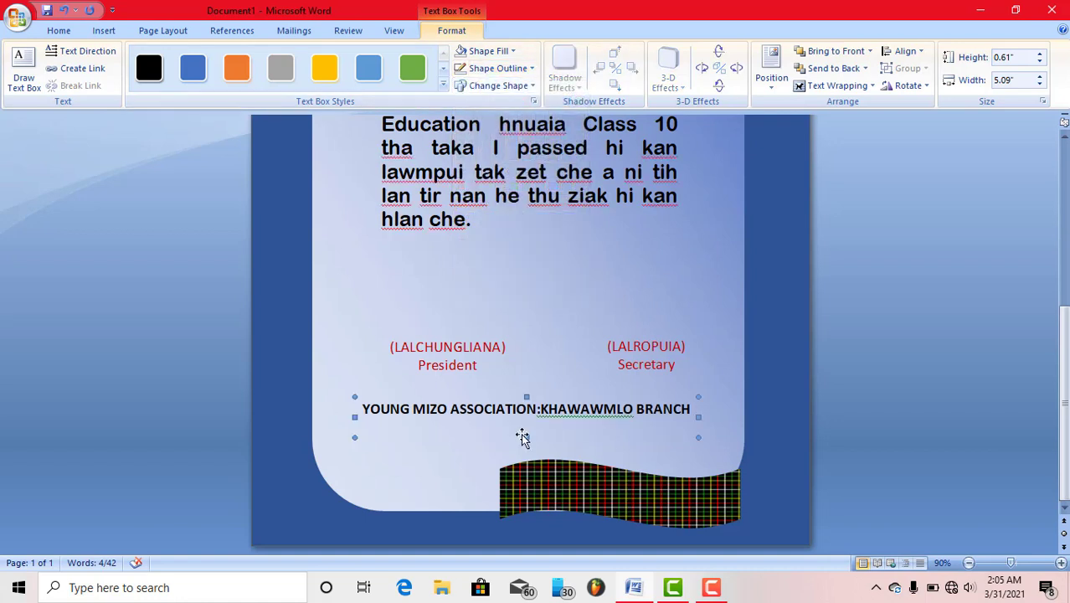
Nudge the branch box down and right to sit just above the plaid wave.
{"action": "key", "text": "Down"}
{"action": "key", "text": "Down"}
{"action": "key", "text": "Down"}
{"action": "key", "text": "Down"}
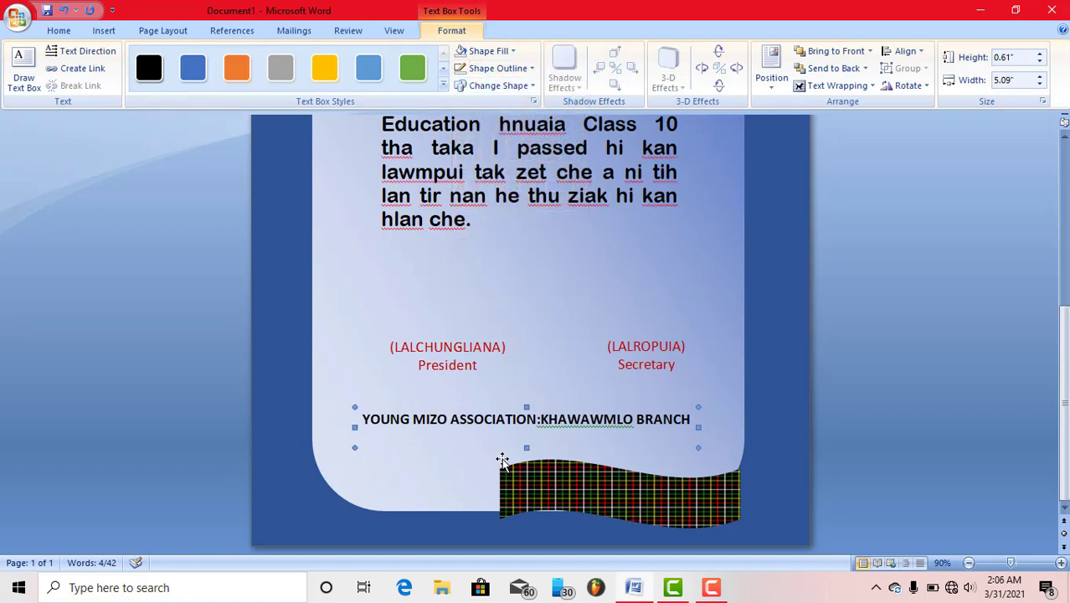
{"action": "key", "text": "Down"}
{"action": "key", "text": "Right"}
{"action": "key", "text": "Right"}
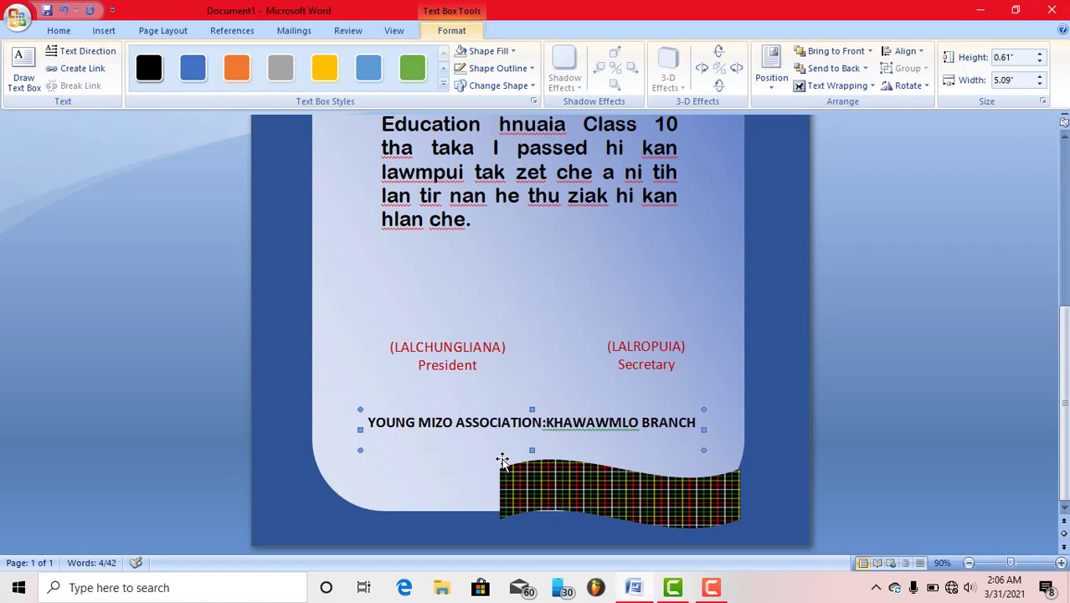
{"action": "key", "text": "Down"}
{"action": "key", "text": "Down"}
{"action": "key", "text": "Down"}
{"action": "key", "text": "Down"}
{"action": "key", "text": "Down"}
{"action": "key", "text": "Down"}
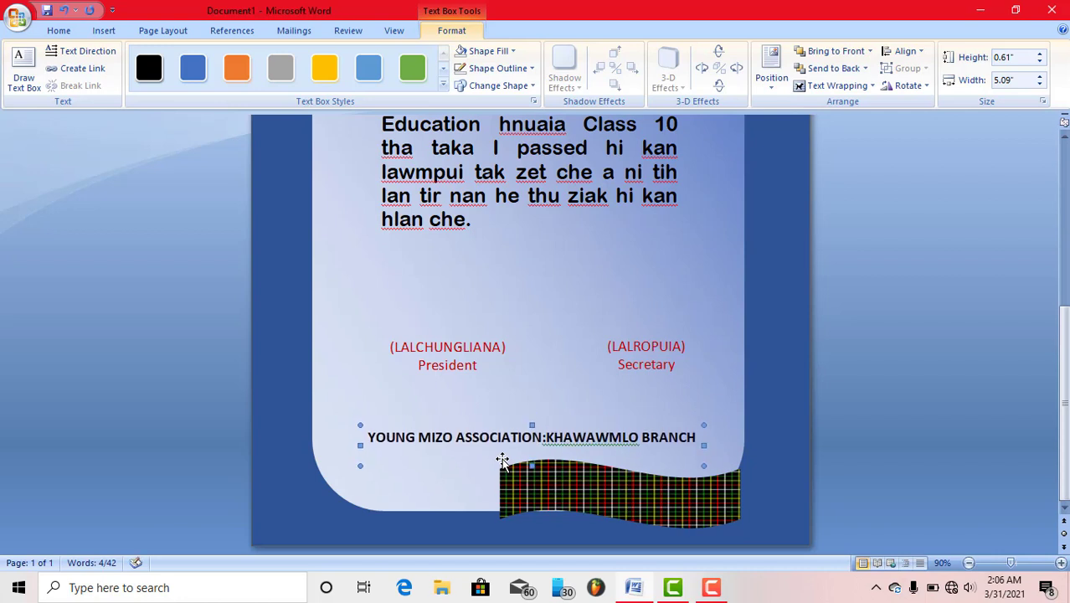
{"action": "key", "text": "Down"}
{"action": "key", "text": "Down"}
{"action": "key", "text": "Right"}
{"action": "key", "text": "Right"}
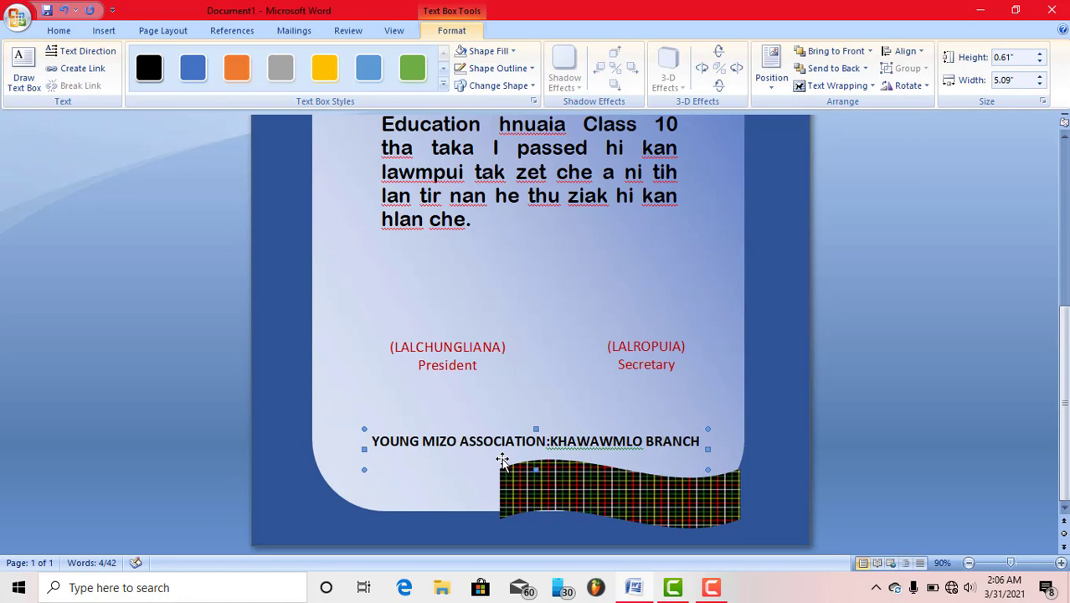
{"action": "key", "text": "Right"}
Insert the round rickshaw association logo, Capture from the Desktop, into the flyer.
{"action": "left_click", "coordinate": [533, 413]}
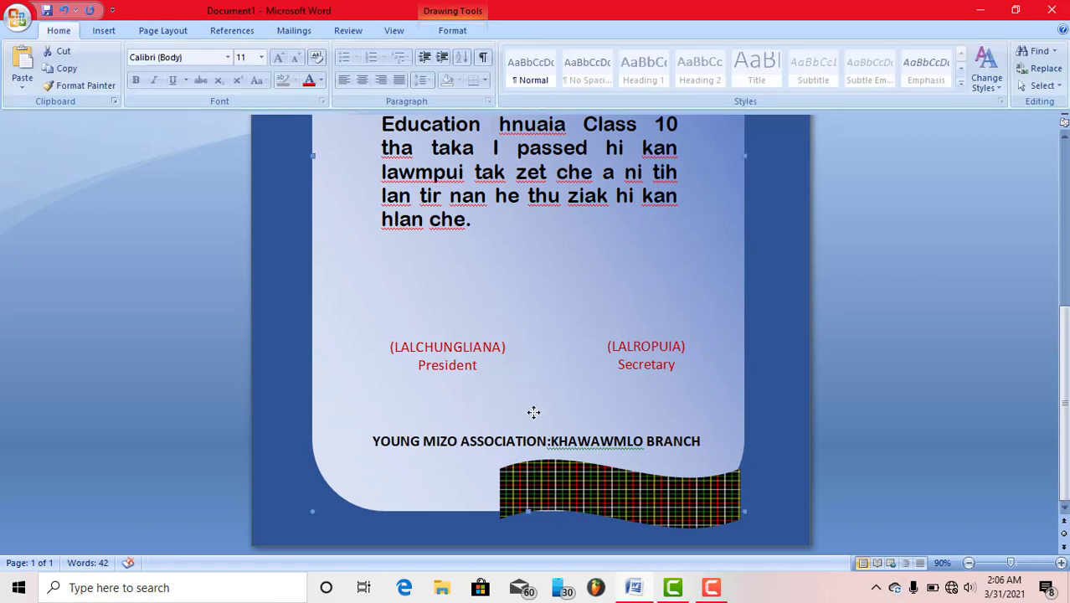
{"action": "left_click", "coordinate": [104, 35]}
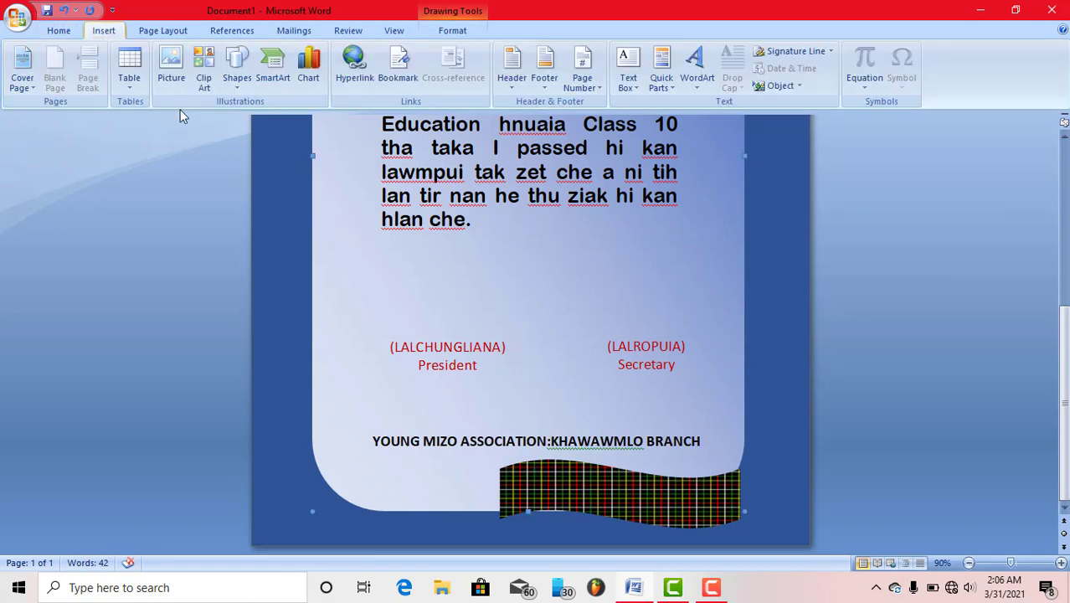
{"action": "left_click", "coordinate": [180, 82]}
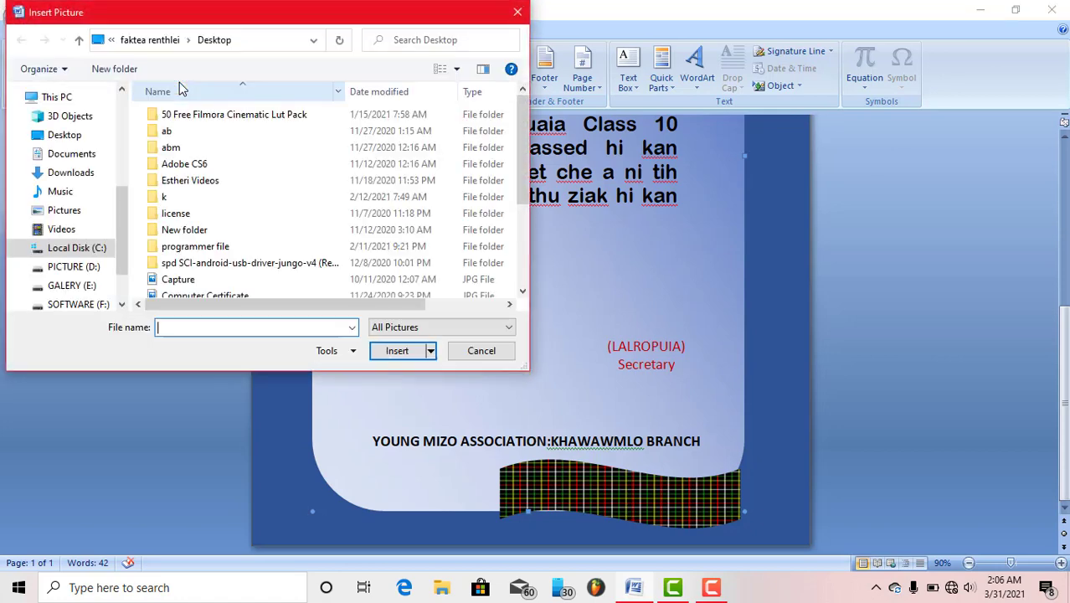
{"action": "left_click", "coordinate": [67, 139]}
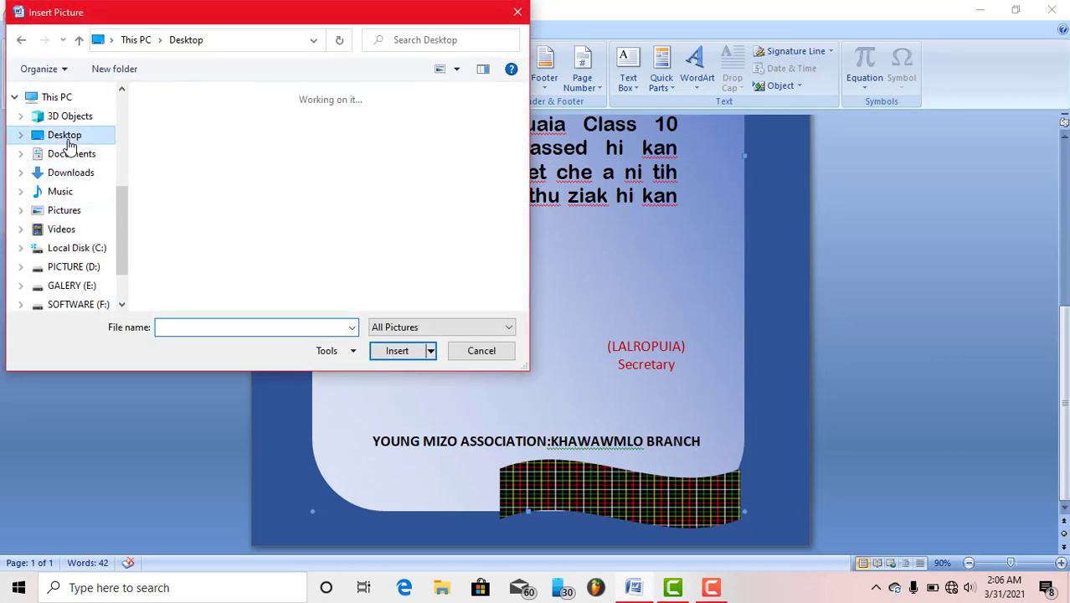
{"action": "scroll", "coordinate": [235, 191], "scroll_direction": "down", "scroll_amount": 5}
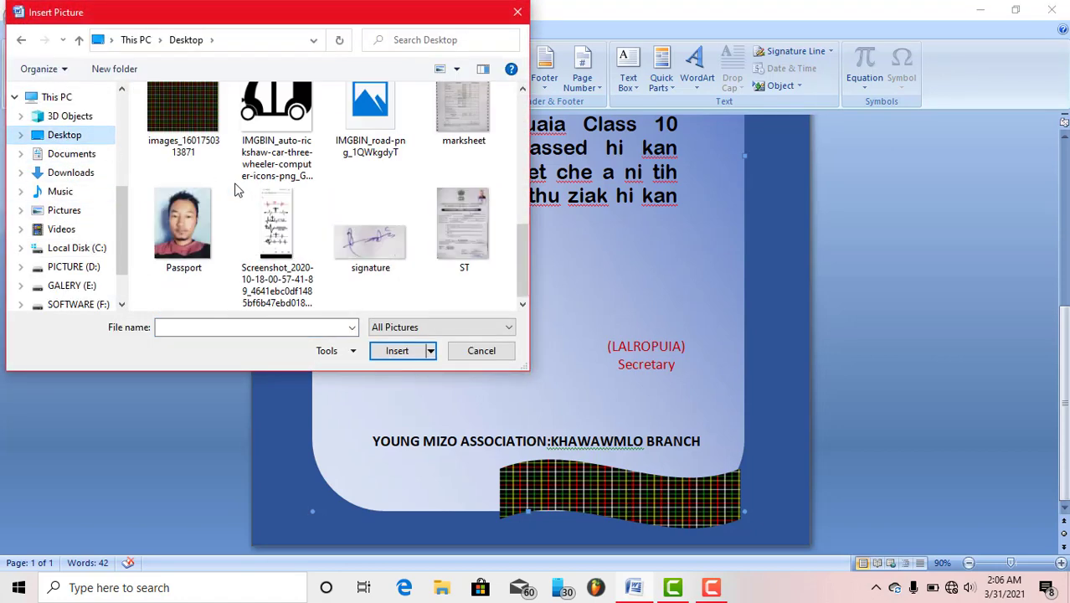
{"action": "scroll", "coordinate": [236, 191], "scroll_direction": "up", "scroll_amount": 5}
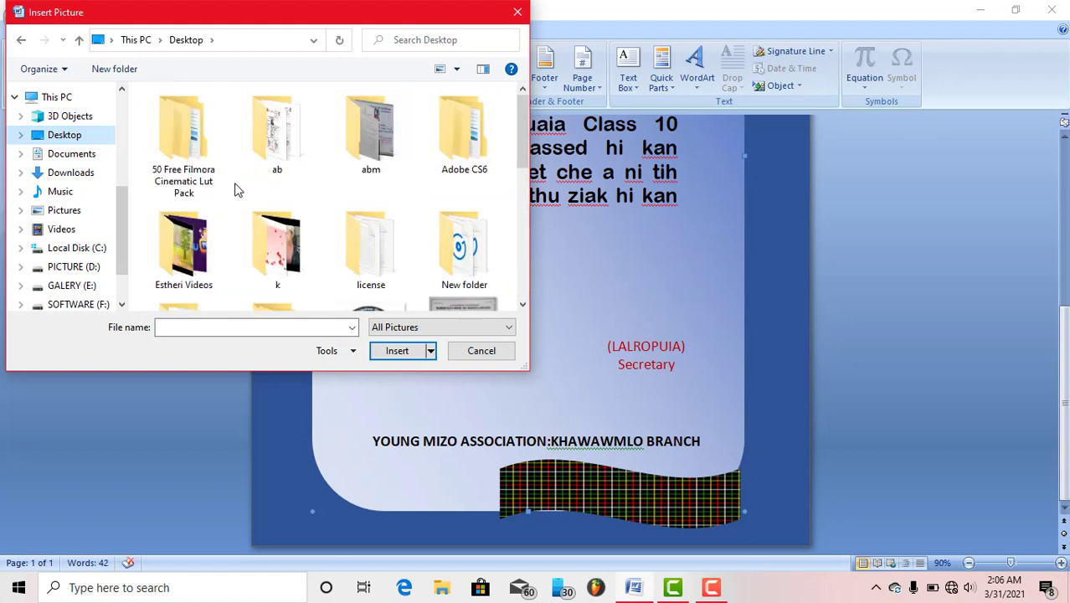
{"action": "scroll", "coordinate": [235, 191], "scroll_direction": "down", "scroll_amount": 1}
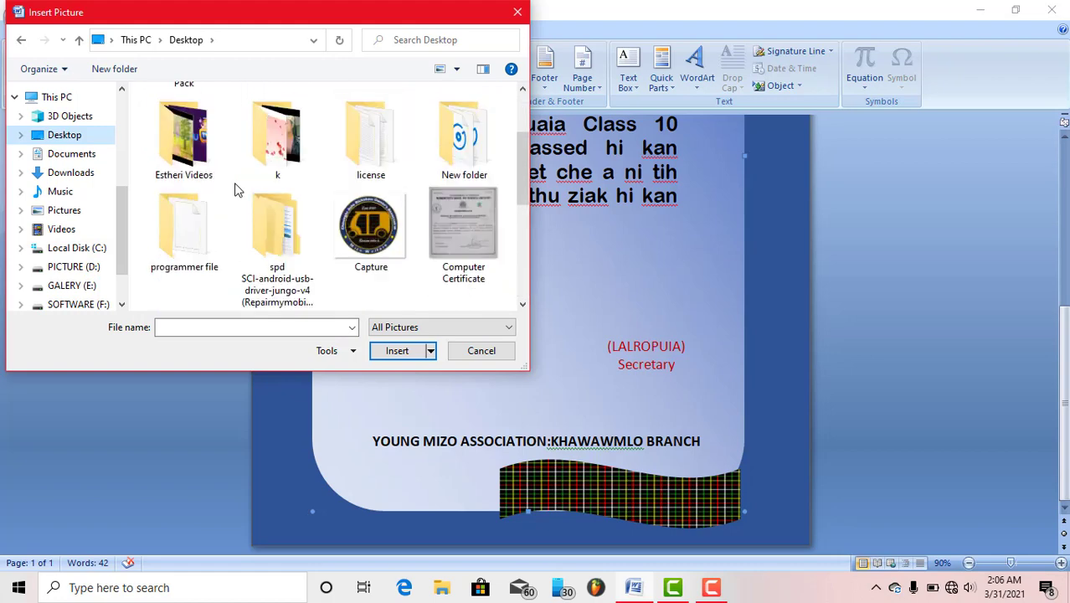
{"action": "left_click", "coordinate": [356, 242]}
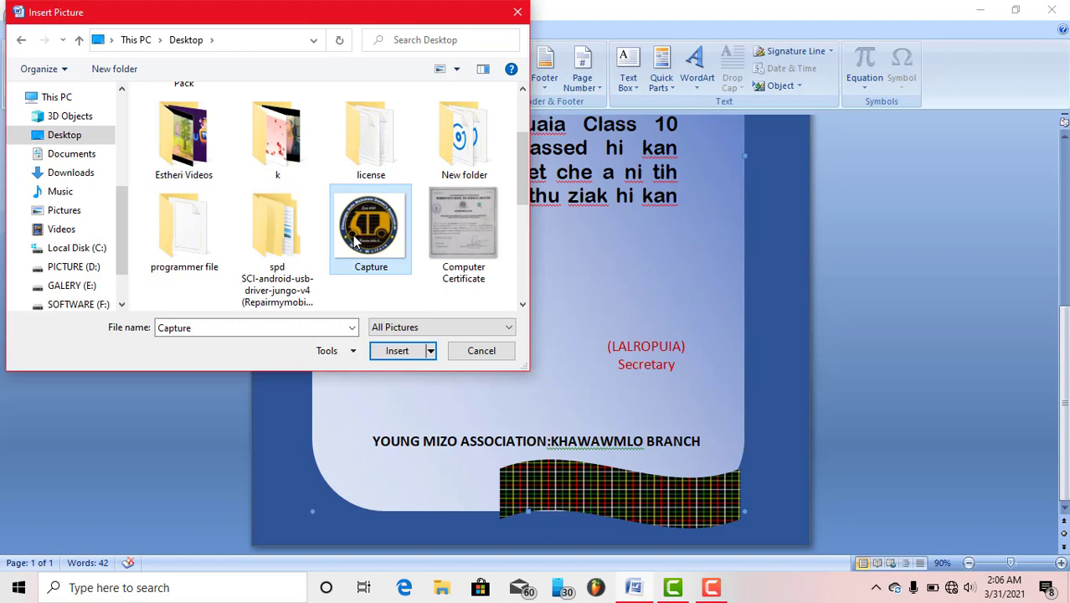
{"action": "double_click", "coordinate": [356, 242]}
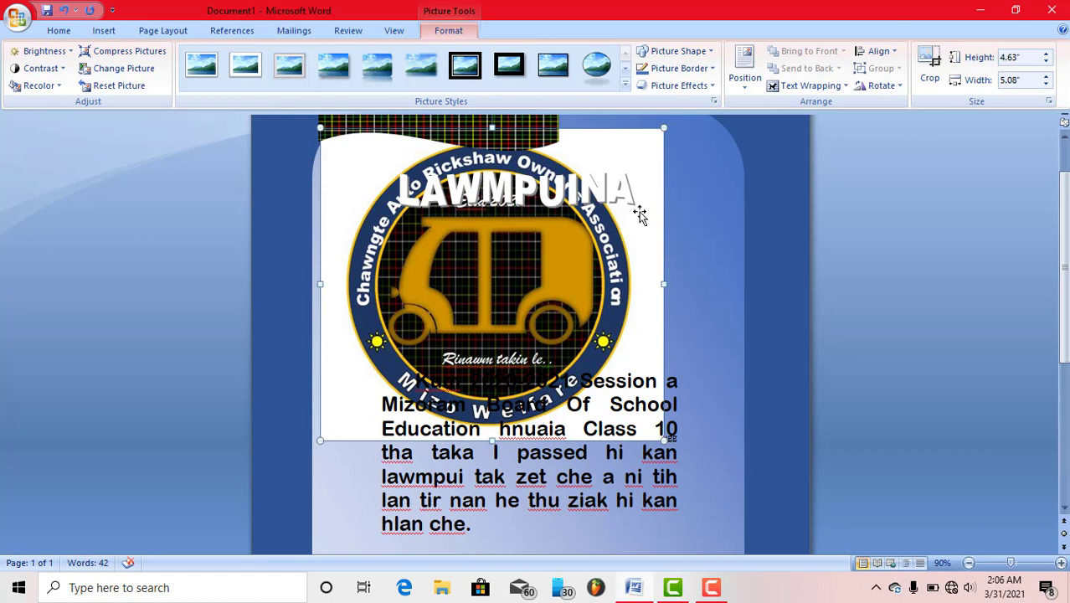
Set the Capture logo's text wrapping to In Front of Text.
{"action": "left_click", "coordinate": [804, 86]}
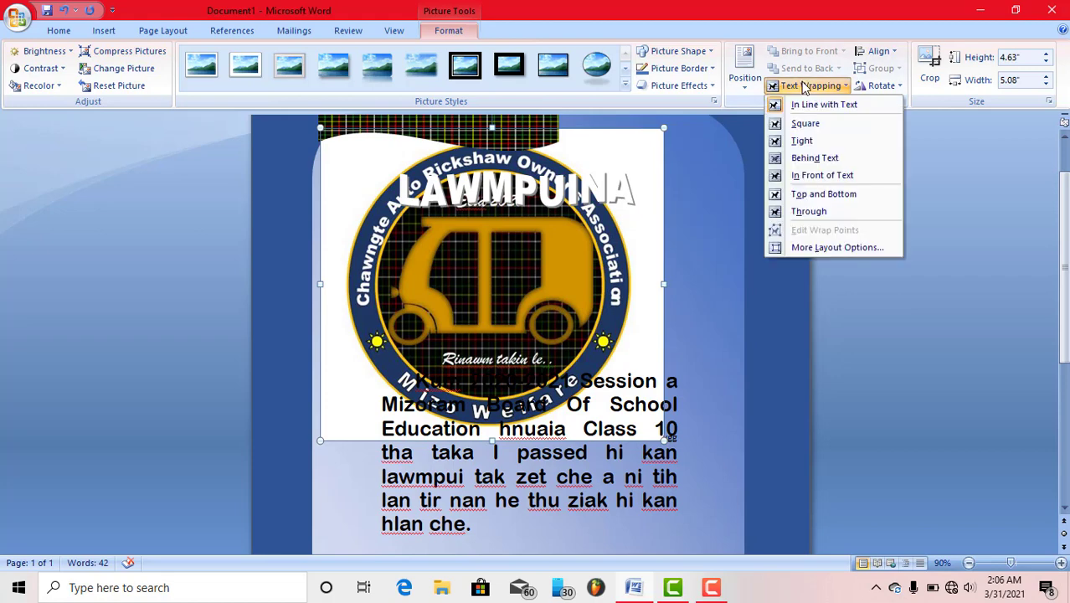
{"action": "left_click", "coordinate": [804, 174]}
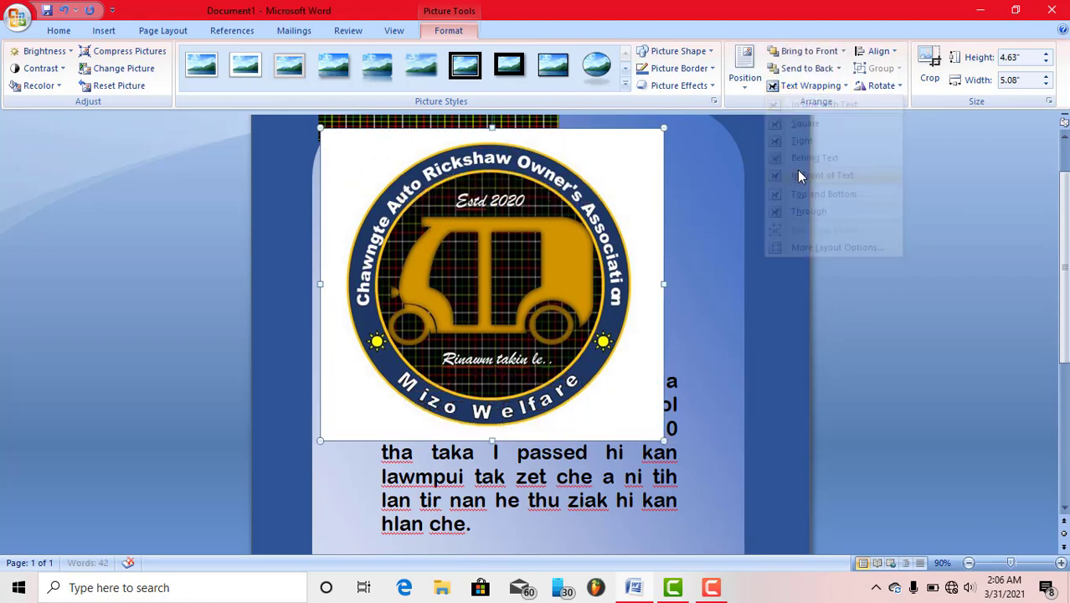
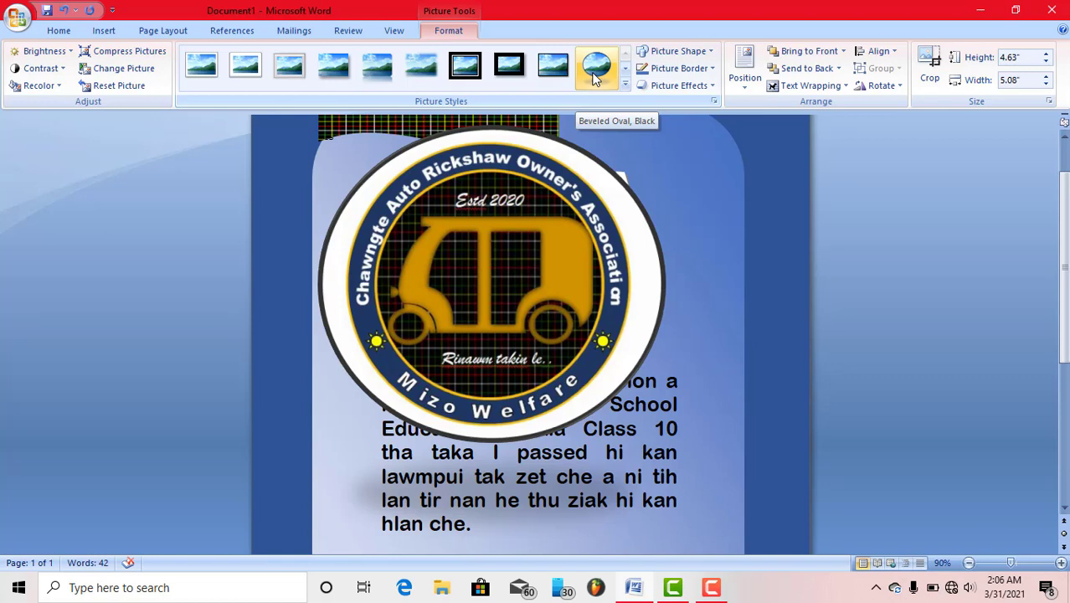
Give the logo the Beveled Oval, Black picture style and shrink it to about 1.65 by 1.81 inches.
{"action": "left_click", "coordinate": [595, 76]}
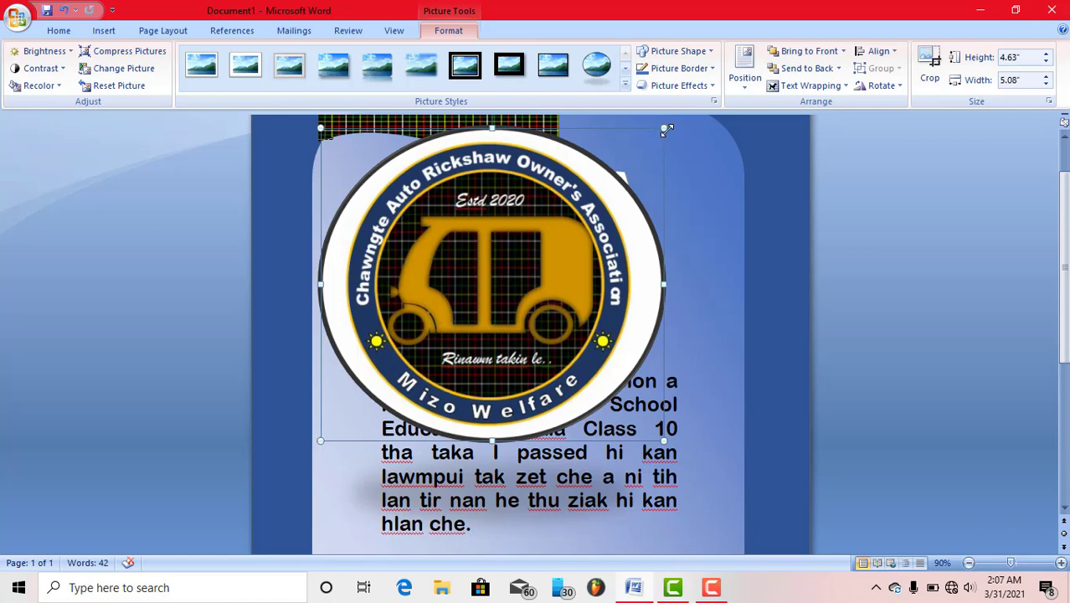
{"action": "left_click_drag", "start_coordinate": [667, 131], "coordinate": [465, 382]}
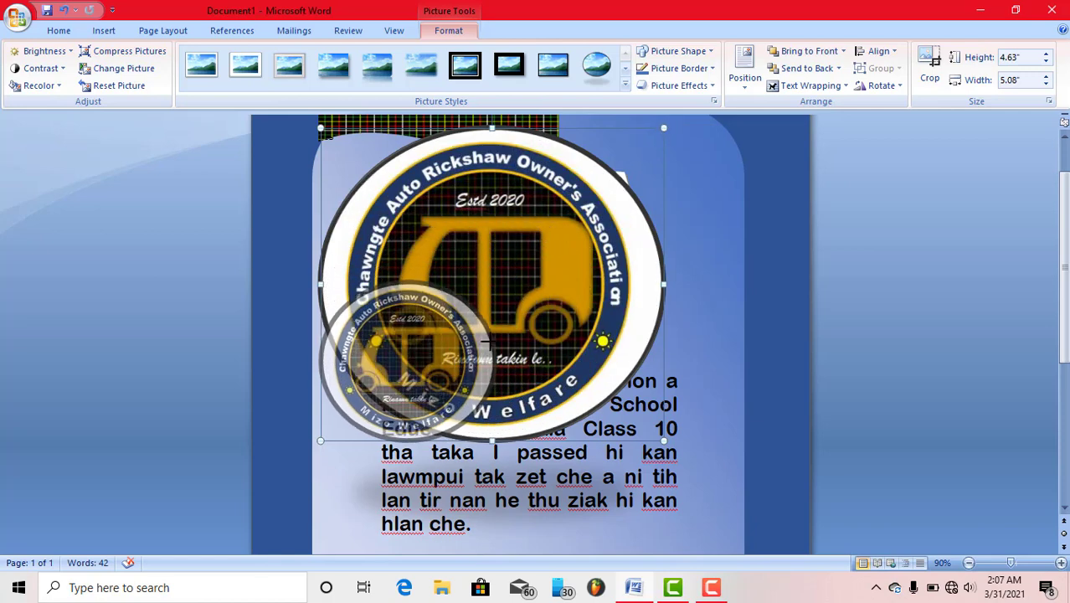
{"action": "left_click_drag", "start_coordinate": [466, 382], "coordinate": [443, 434]}
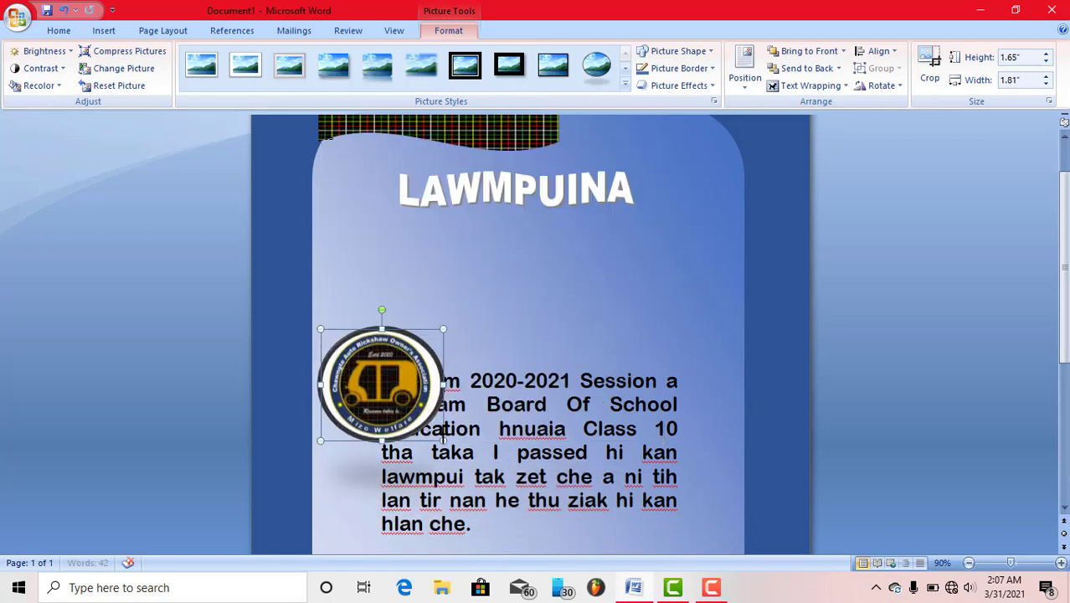
{"action": "scroll", "coordinate": [443, 433], "scroll_direction": "down", "scroll_amount": 3}
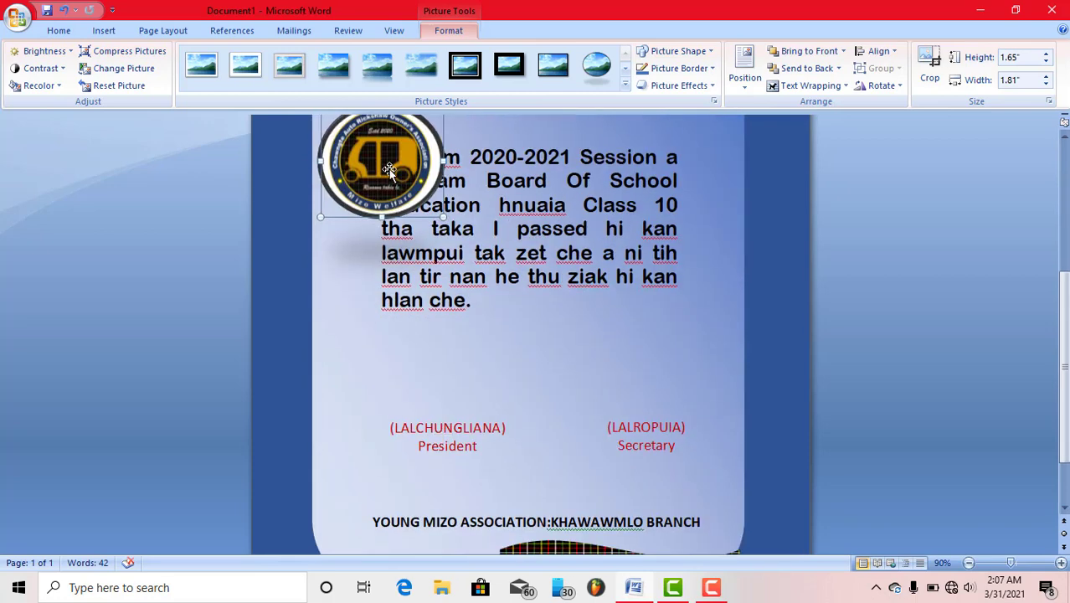
{"action": "left_click_drag", "start_coordinate": [389, 170], "coordinate": [555, 403]}
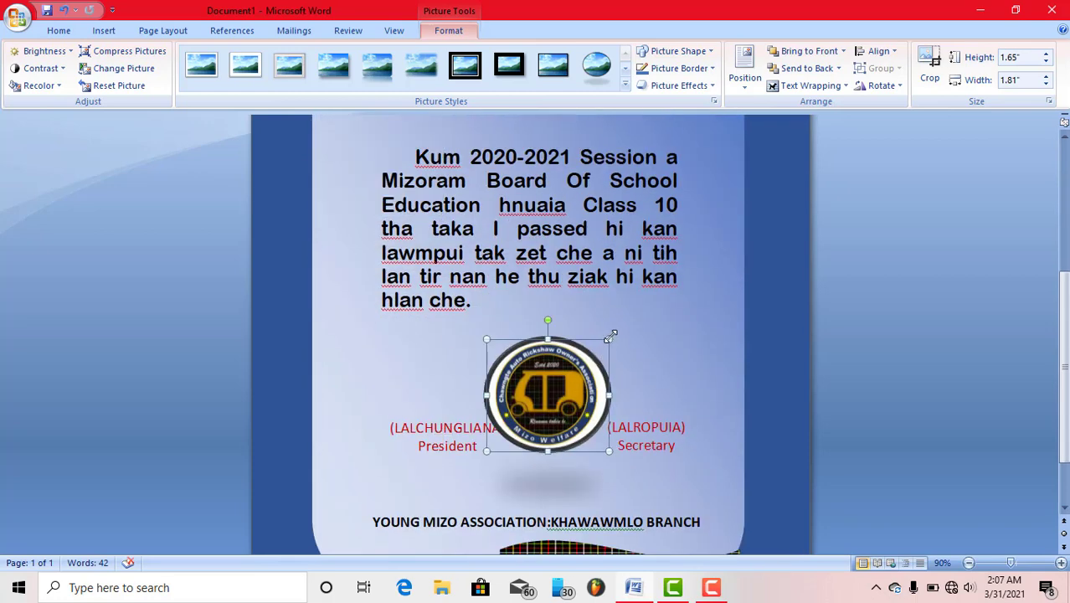
{"action": "left_click_drag", "start_coordinate": [605, 341], "coordinate": [567, 377]}
Place the logo between the President and Secretary lines at about 0.88 by 0.96 inches.
{"action": "scroll", "coordinate": [566, 406], "scroll_direction": "down", "scroll_amount": 1}
{"action": "scroll", "coordinate": [567, 406], "scroll_direction": "down", "scroll_amount": 1}
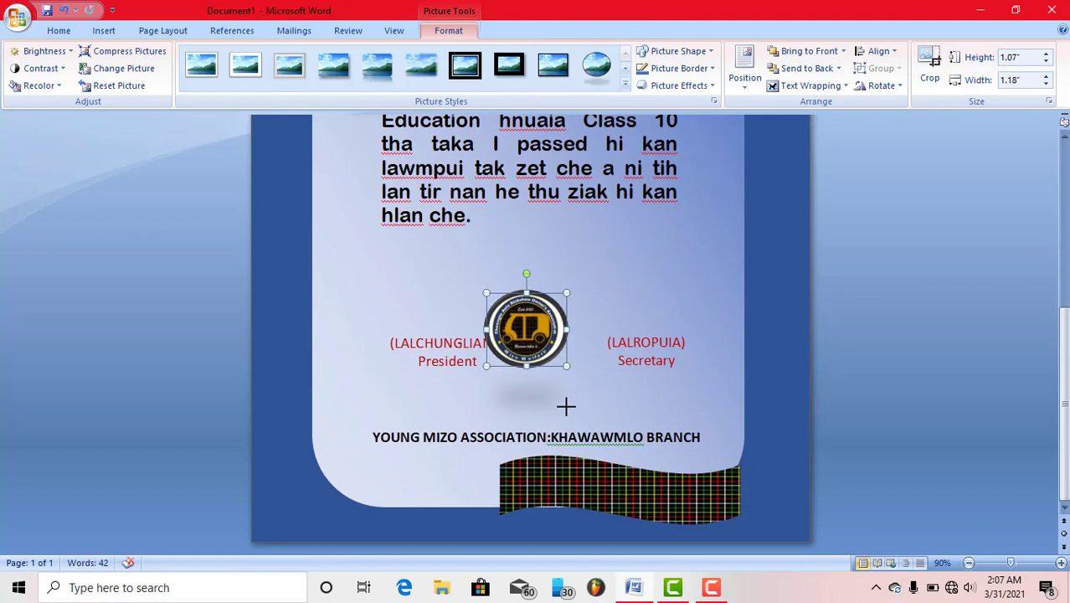
{"action": "left_click_drag", "start_coordinate": [535, 334], "coordinate": [545, 385]}
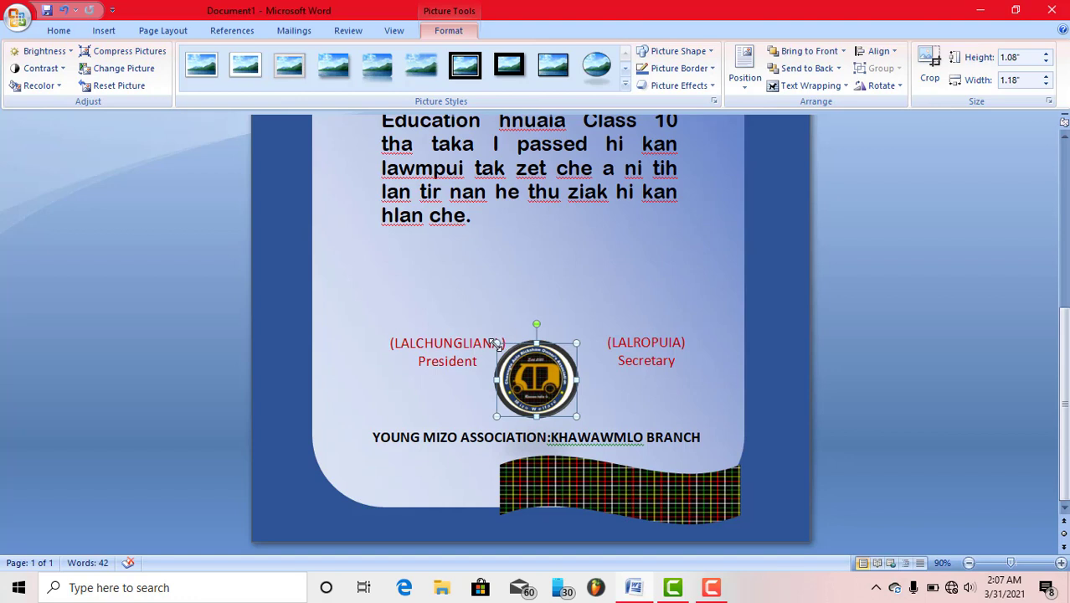
{"action": "left_click_drag", "start_coordinate": [497, 344], "coordinate": [510, 356]}
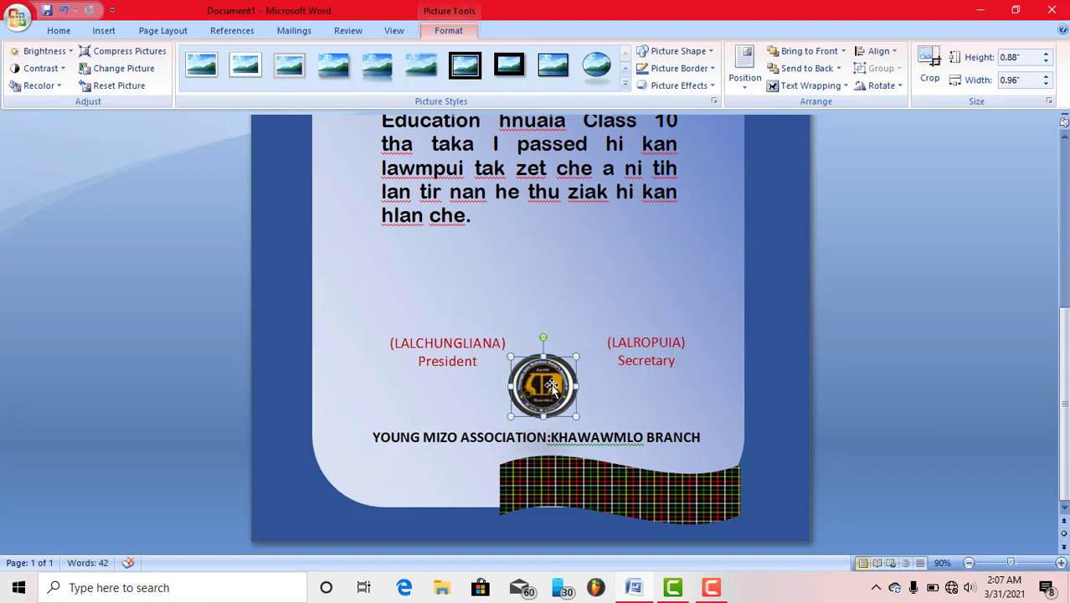
{"action": "left_click_drag", "start_coordinate": [553, 387], "coordinate": [553, 394]}
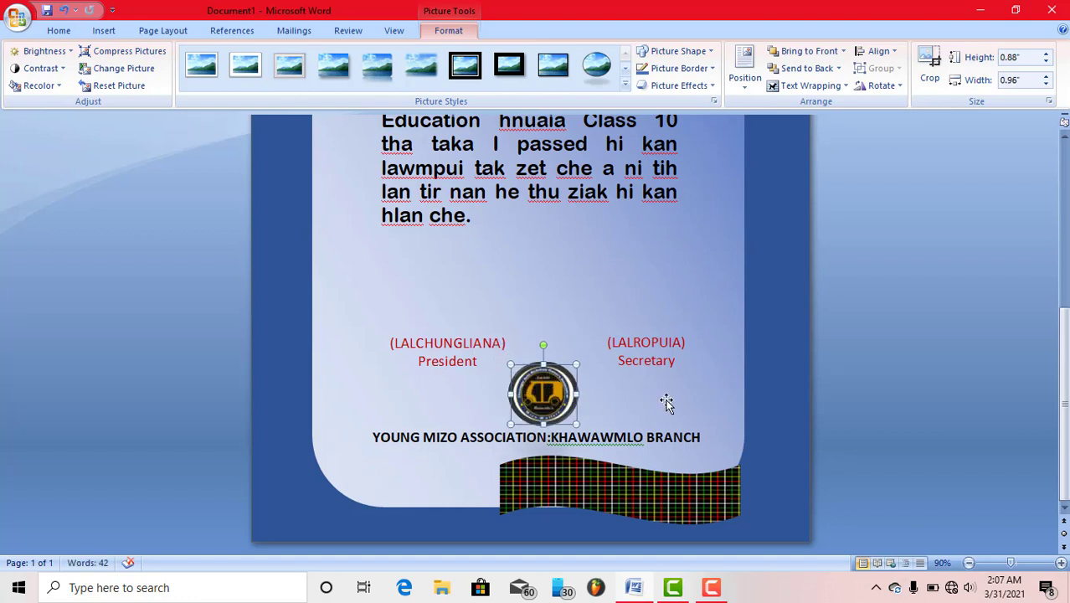
{"action": "left_click_drag", "start_coordinate": [577, 362], "coordinate": [568, 371]}
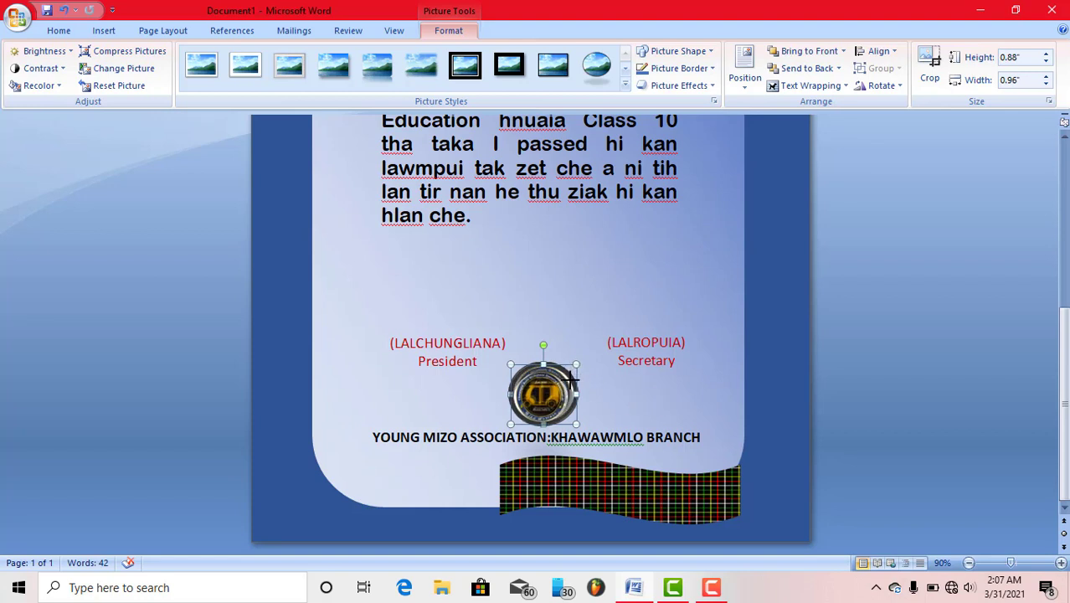
{"action": "left_click", "coordinate": [614, 404]}
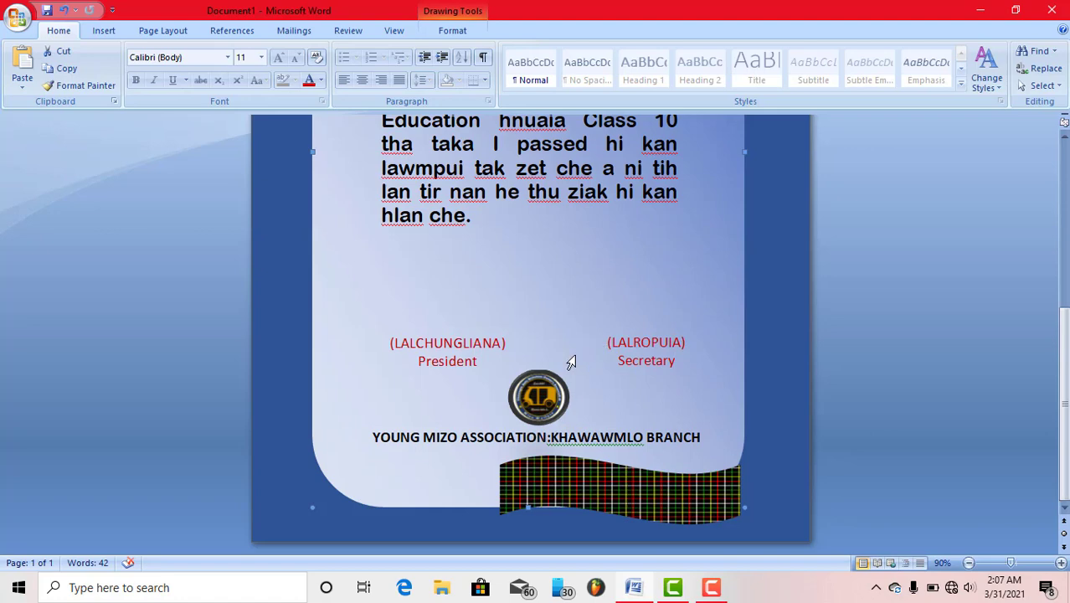
Insert the Passport picture from the Desktop onto the certificate page.
{"action": "scroll", "coordinate": [569, 360], "scroll_direction": "up", "scroll_amount": 7}
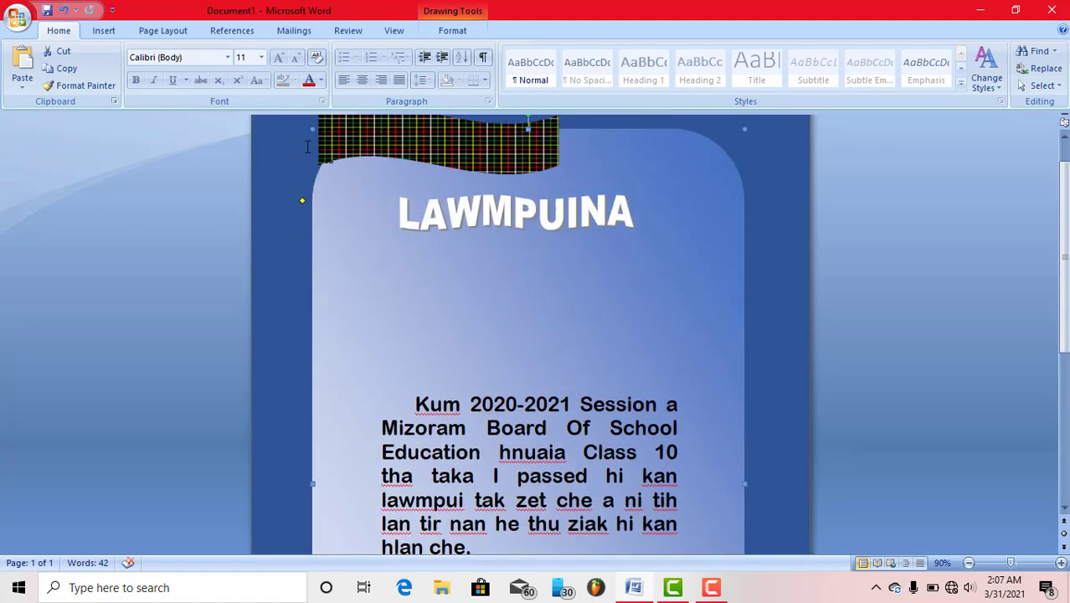
{"action": "left_click", "coordinate": [101, 31]}
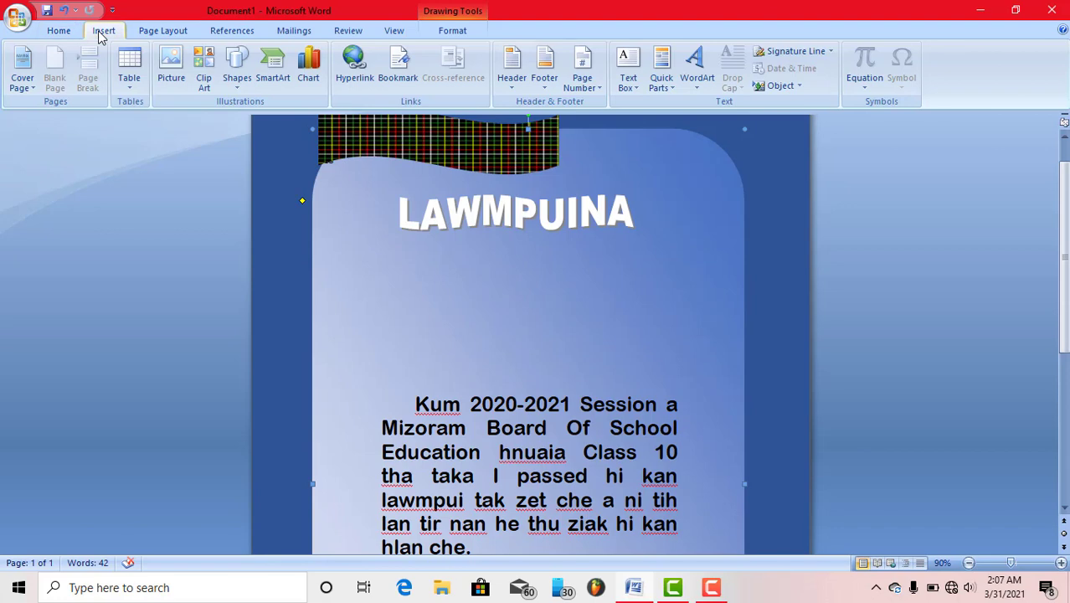
{"action": "left_click", "coordinate": [171, 71]}
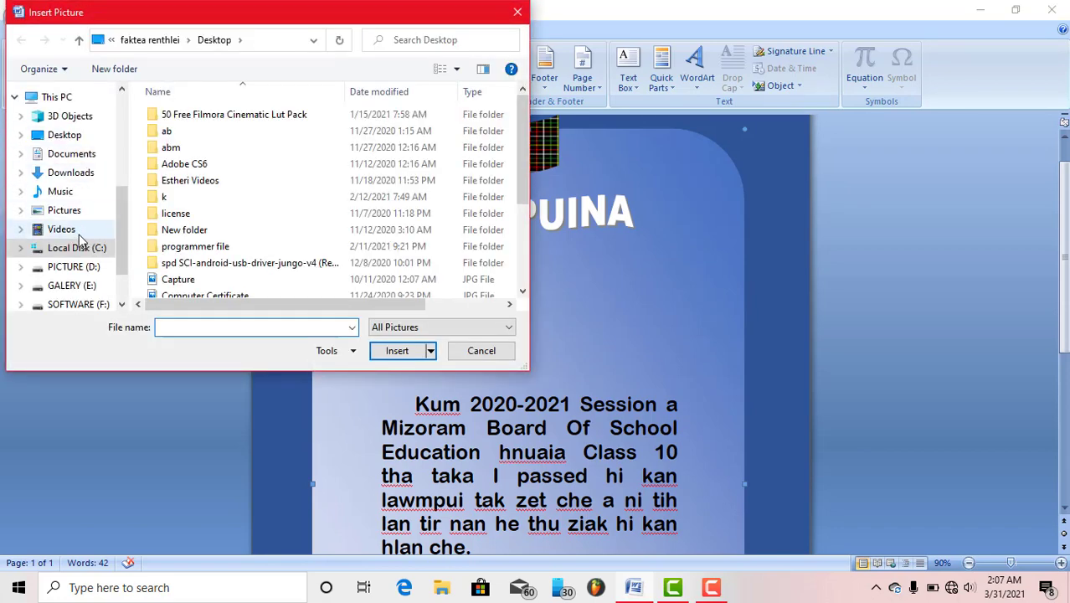
{"action": "left_click", "coordinate": [56, 138]}
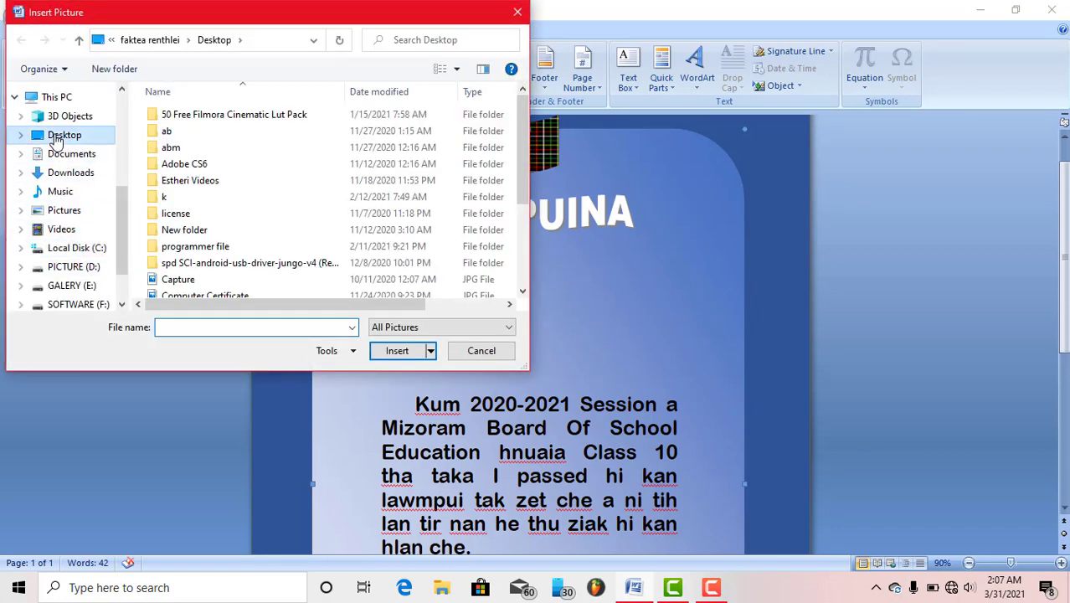
{"action": "scroll", "coordinate": [305, 222], "scroll_direction": "down", "scroll_amount": 5}
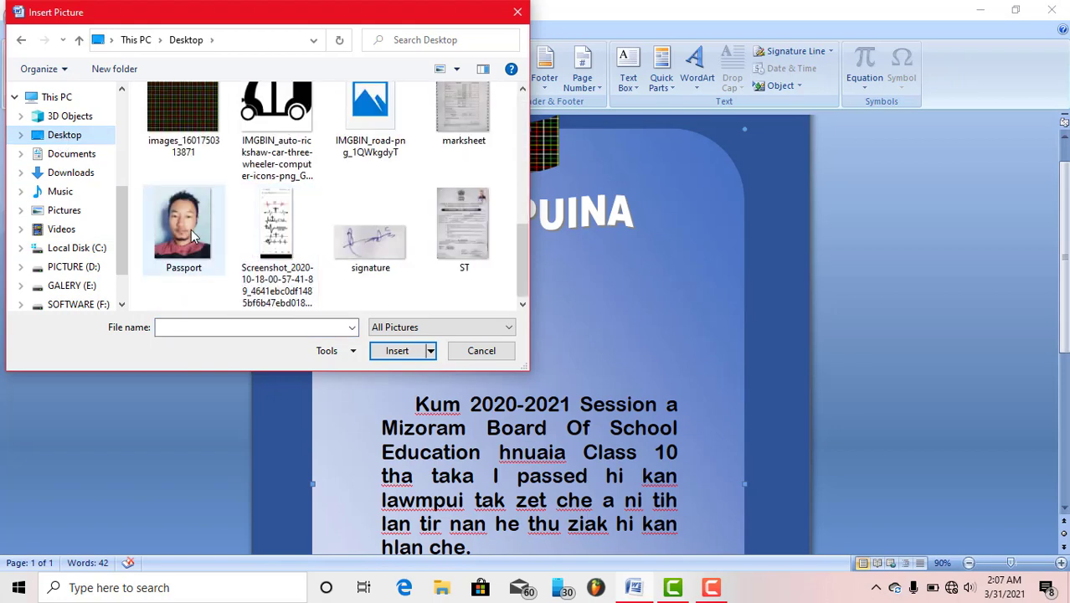
{"action": "left_click", "coordinate": [184, 226]}
{"action": "left_click", "coordinate": [395, 353]}
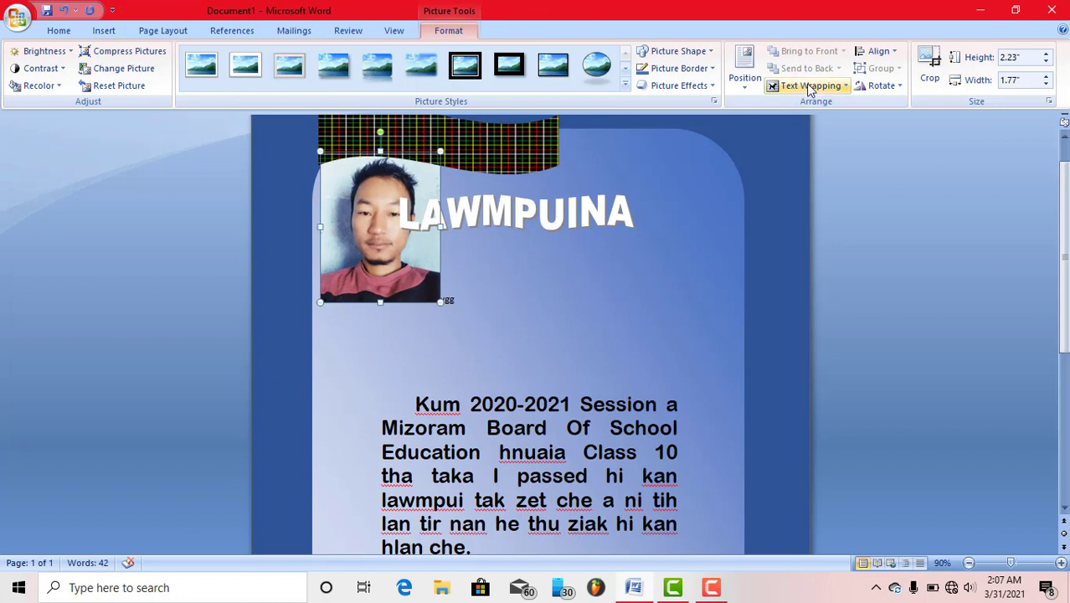
{"action": "left_click", "coordinate": [810, 87]}
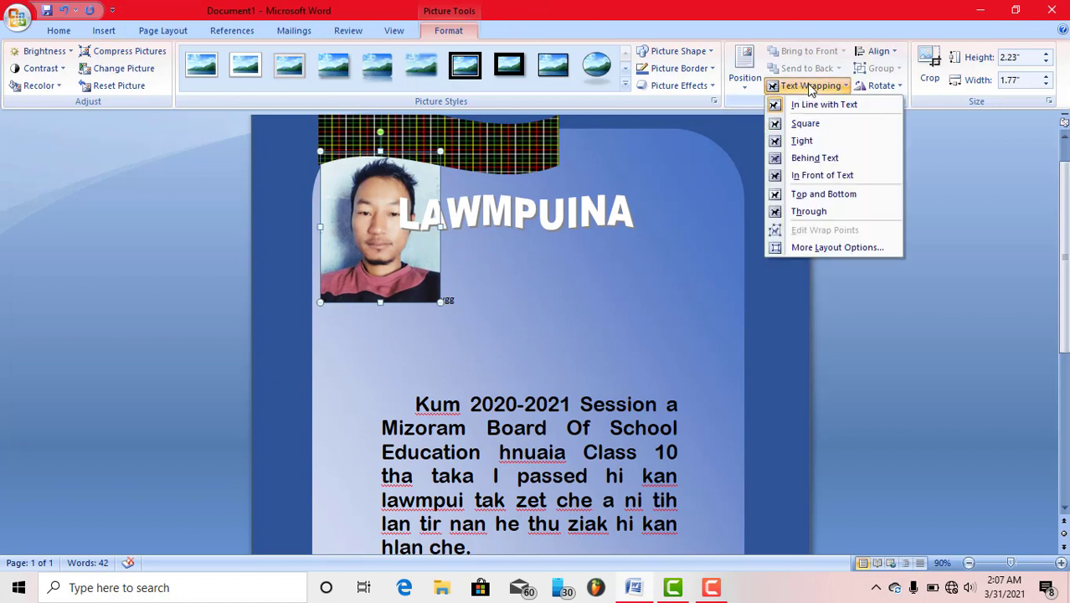
Float the photo in front of text, shrink it to 0.94 by 0.85 inches, and apply Reflected Rounded Rectangle.
{"action": "left_click", "coordinate": [813, 175]}
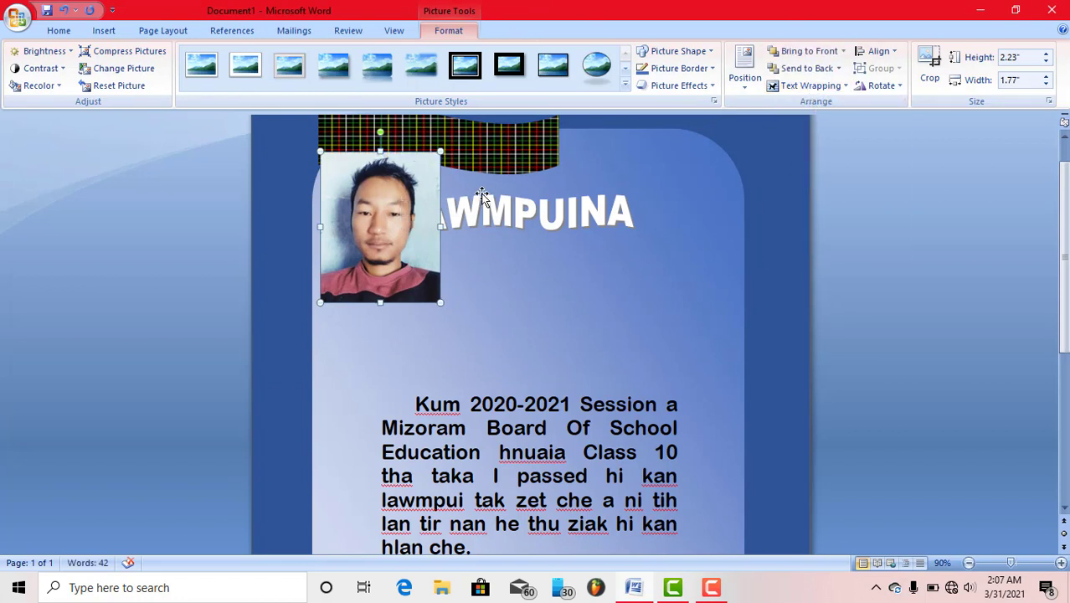
{"action": "left_click_drag", "start_coordinate": [430, 210], "coordinate": [385, 337]}
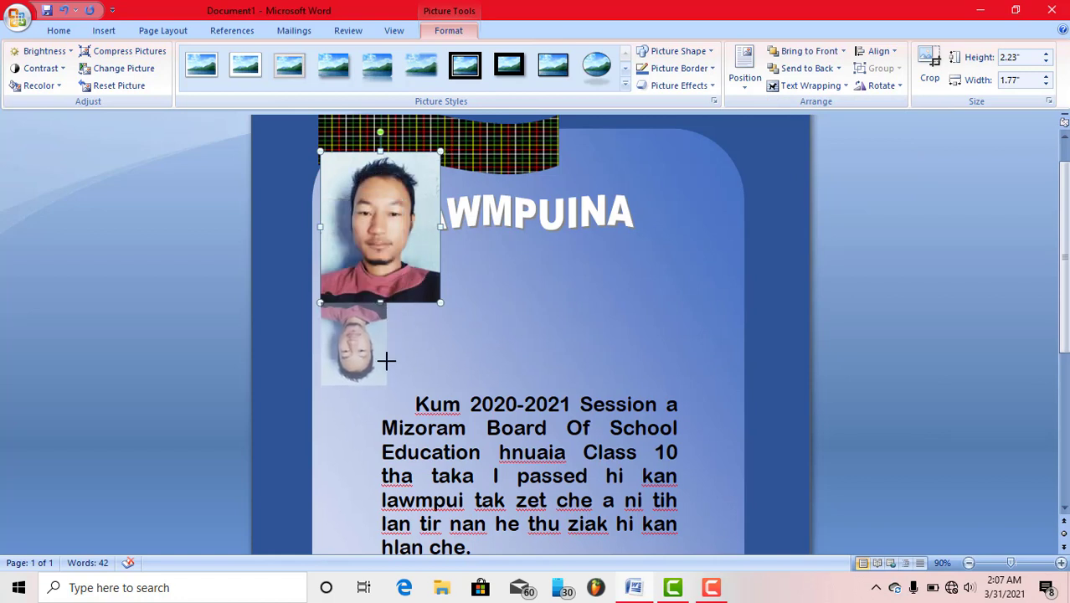
{"action": "left_click_drag", "start_coordinate": [384, 338], "coordinate": [382, 305]}
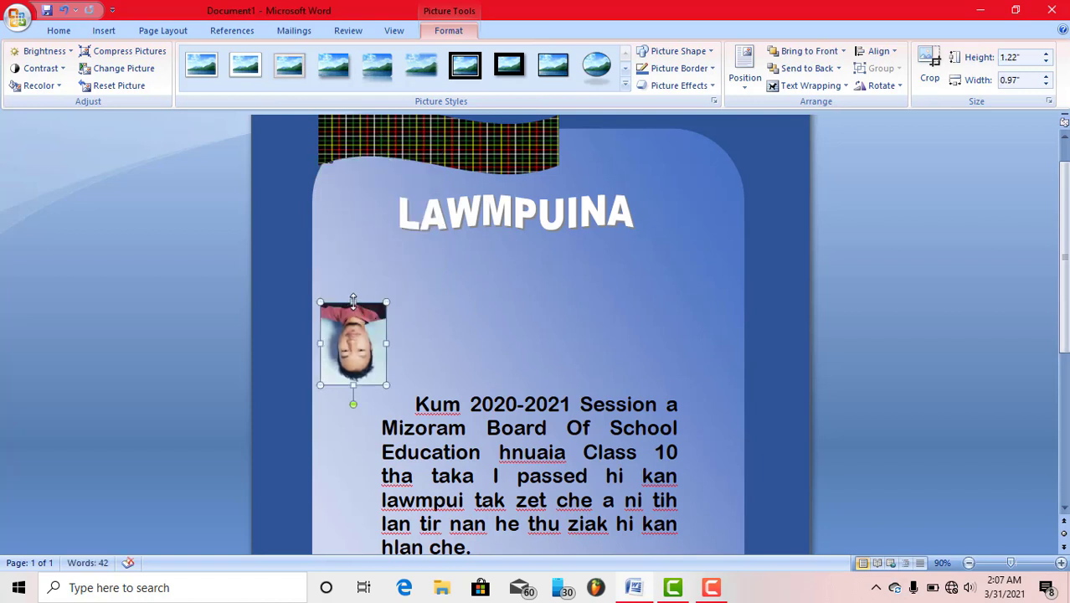
{"action": "mouse_move", "coordinate": [354, 301]}
{"action": "left_mouse_down"}
{"action": "mouse_move", "coordinate": [356, 442]}
{"action": "mouse_move", "coordinate": [517, 294]}
{"action": "left_mouse_up"}
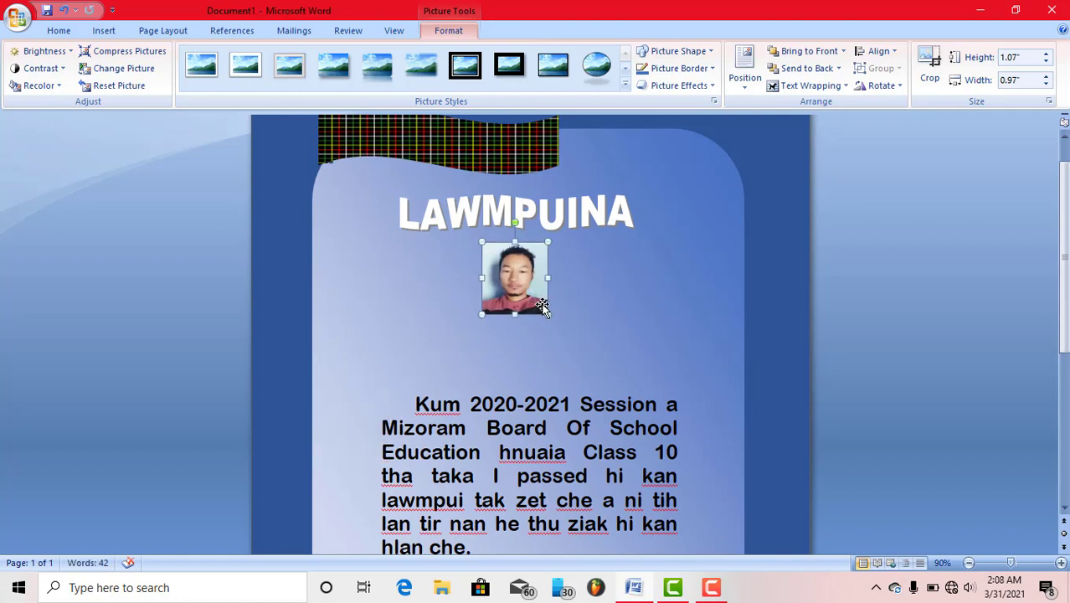
{"action": "left_click_drag", "start_coordinate": [549, 315], "coordinate": [541, 305]}
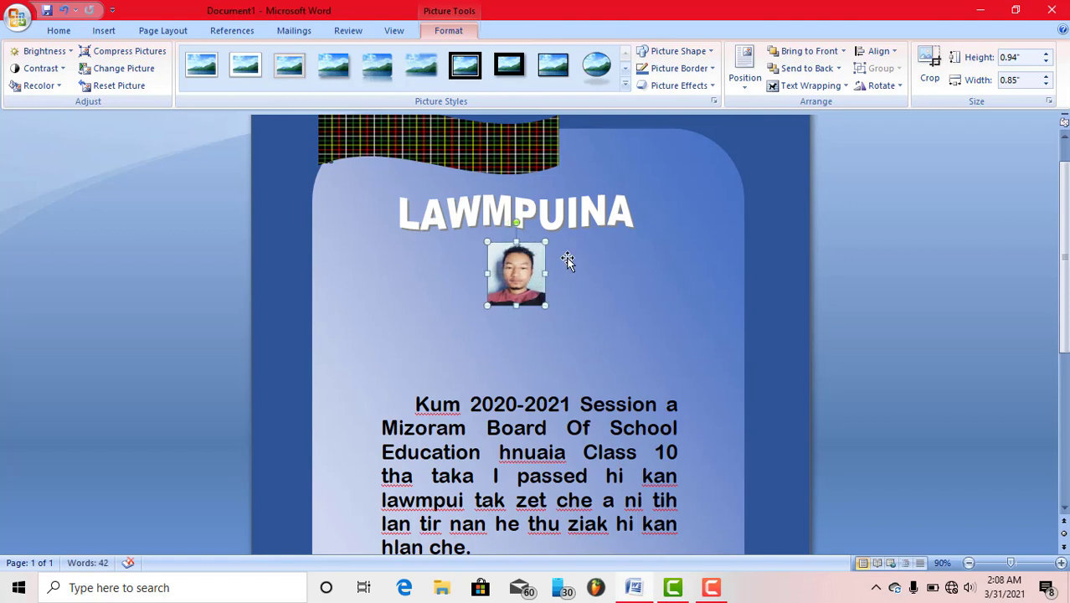
{"action": "left_click", "coordinate": [386, 65]}
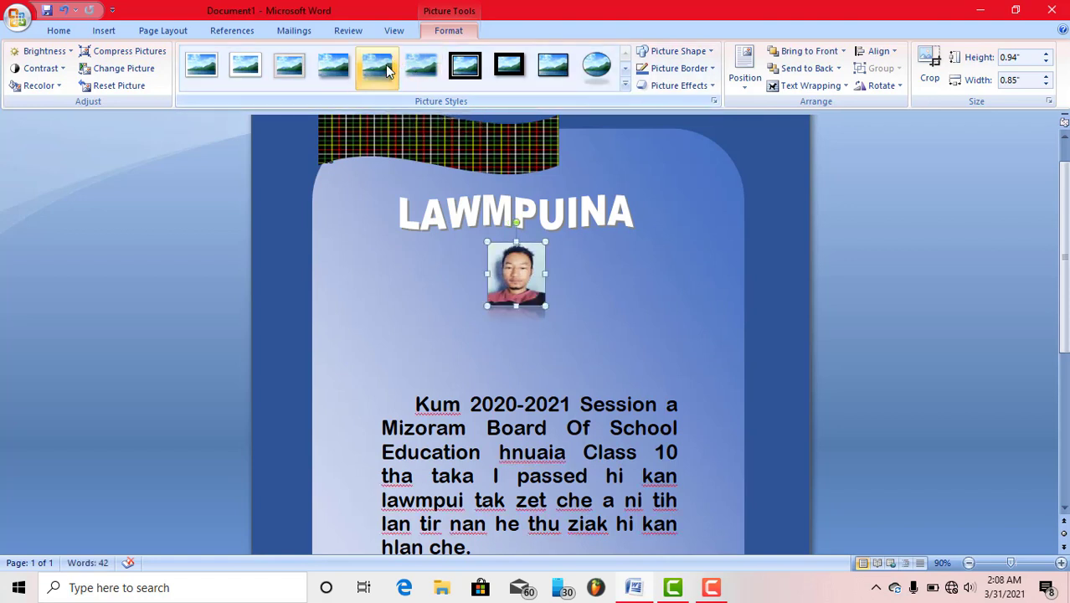
{"action": "left_click", "coordinate": [438, 349]}
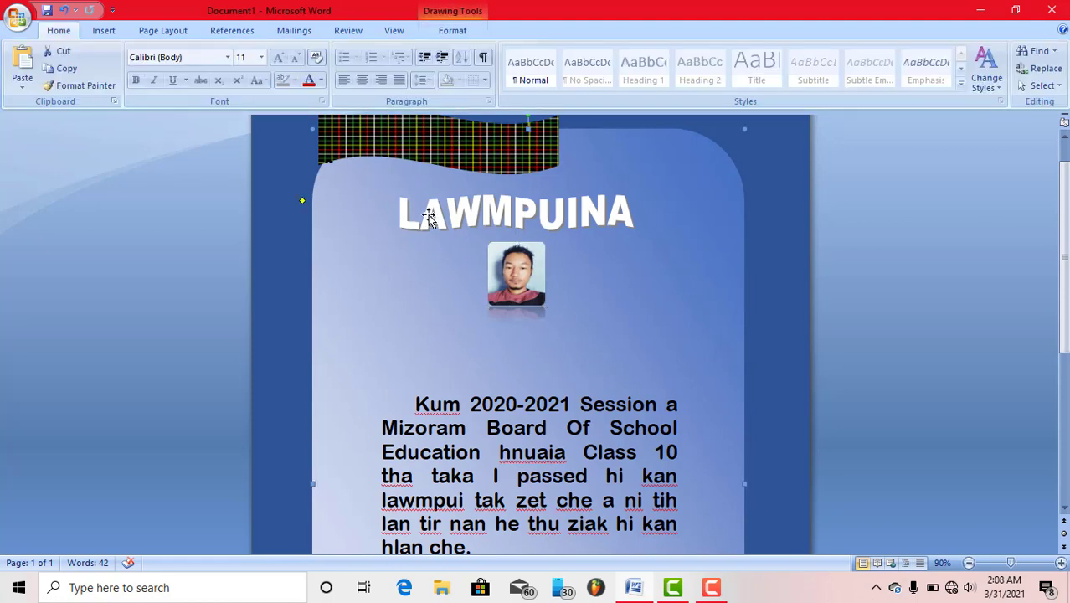
Draw a text box just below the photo.
{"action": "left_click", "coordinate": [104, 32]}
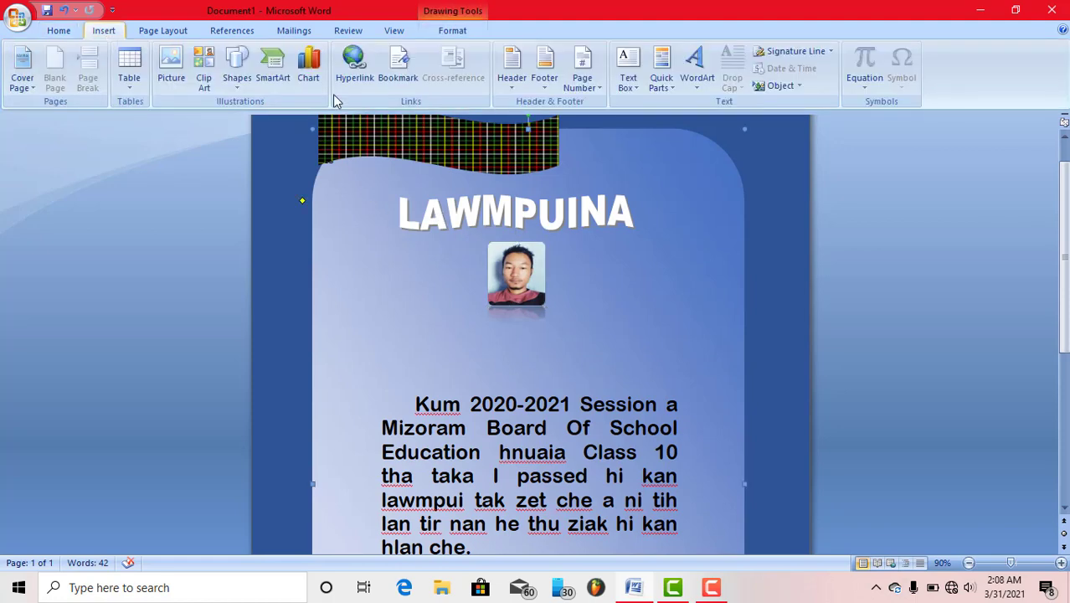
{"action": "left_click", "coordinate": [634, 99]}
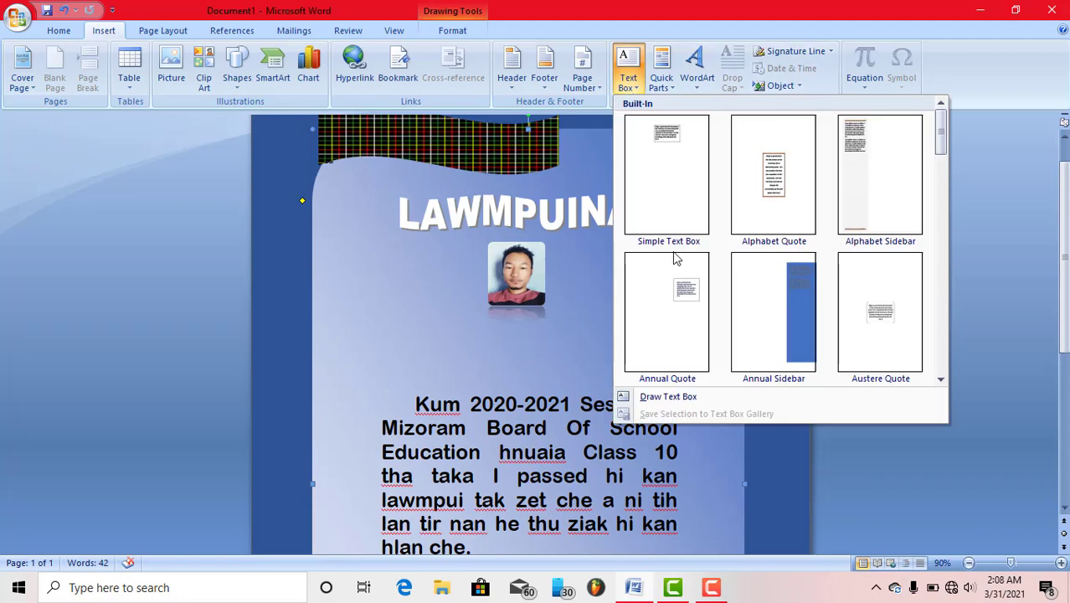
{"action": "left_click", "coordinate": [676, 399]}
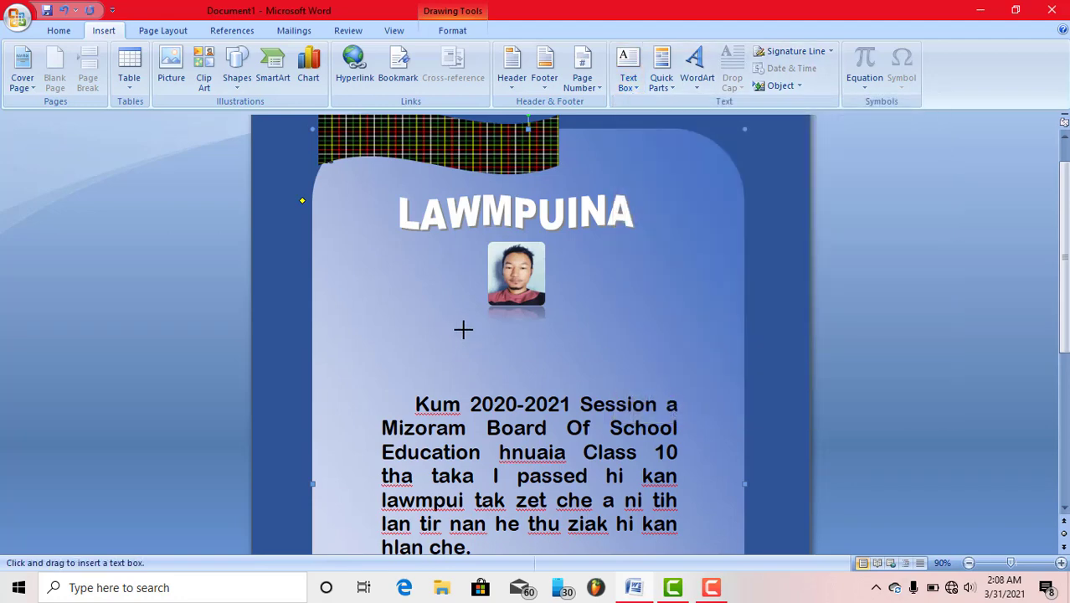
{"action": "left_click_drag", "start_coordinate": [440, 324], "coordinate": [596, 346]}
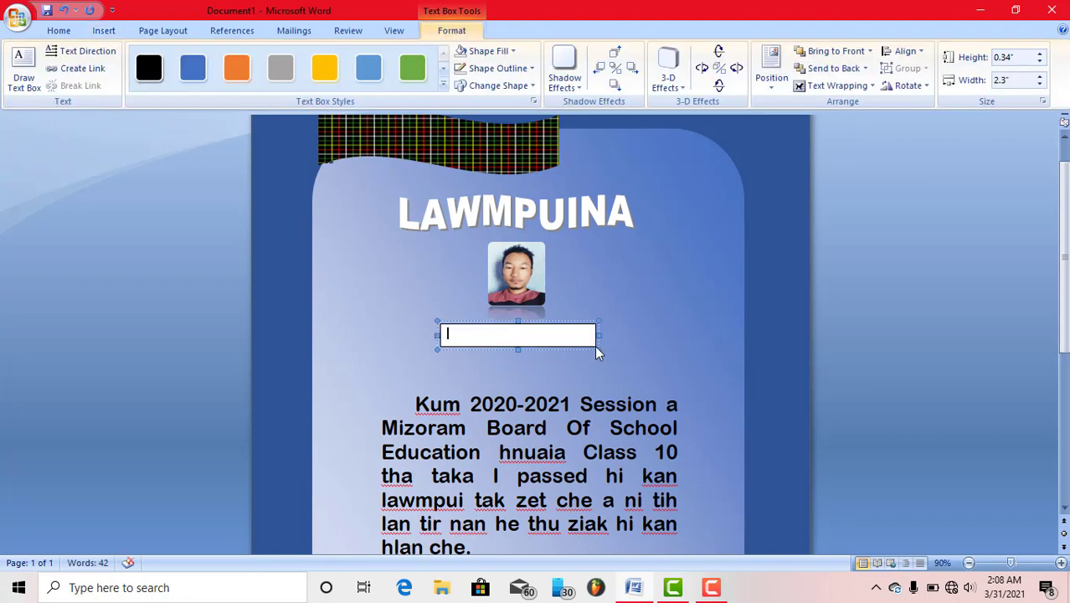
Type the student's name, 'S/o' and the parent's name on separate lines, then select all of it.
{"action": "type", "text": "v"}
{"action": "type", "text": "anl"}
{"action": "type", "text": "al"}
{"action": "type", "text": "ropuia"}
{"action": "left_click_drag", "start_coordinate": [518, 349], "coordinate": [519, 379]}
{"action": "type", "text": "S/o"}
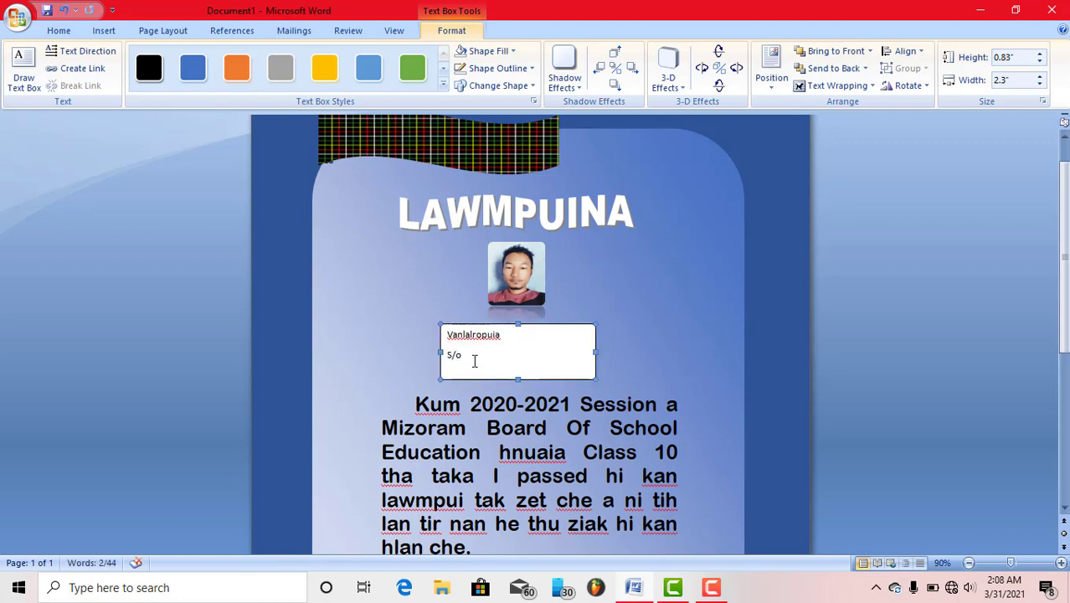
{"action": "left_click", "coordinate": [474, 361]}
{"action": "key", "text": "Return"}
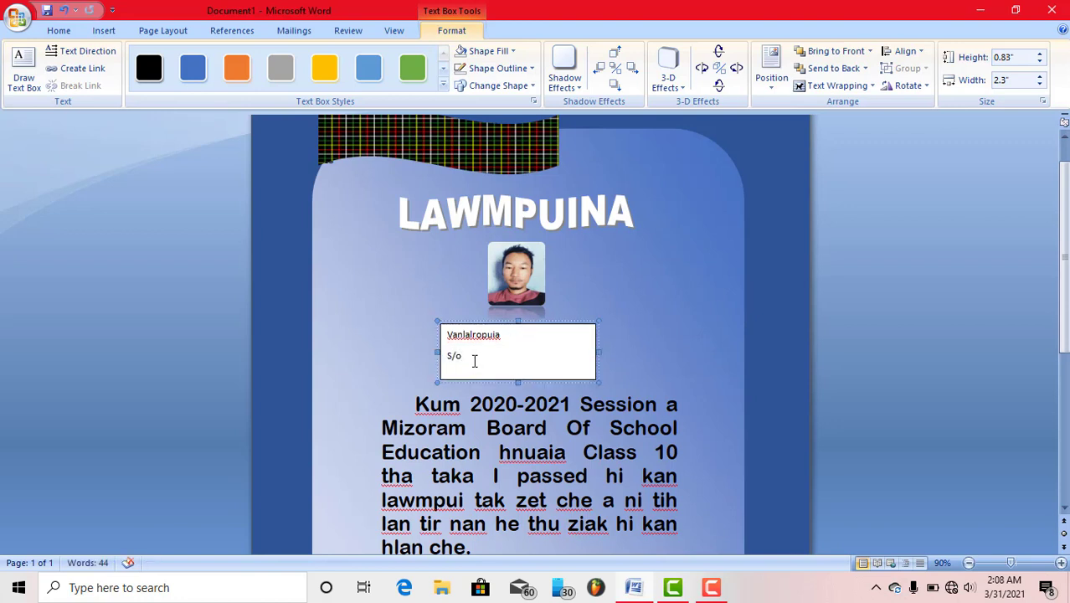
{"action": "type", "text": "Ramenga"}
{"action": "type", "text": "i"}
{"action": "type", "text": "a"}
{"action": "key", "text": "ctrl+a"}
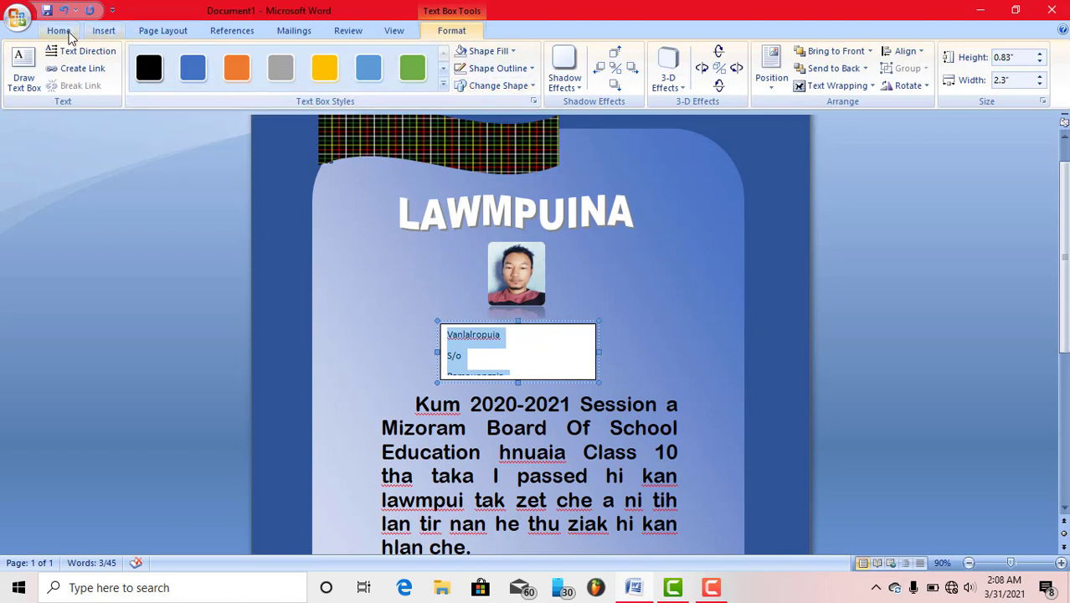
{"action": "left_click", "coordinate": [71, 32]}
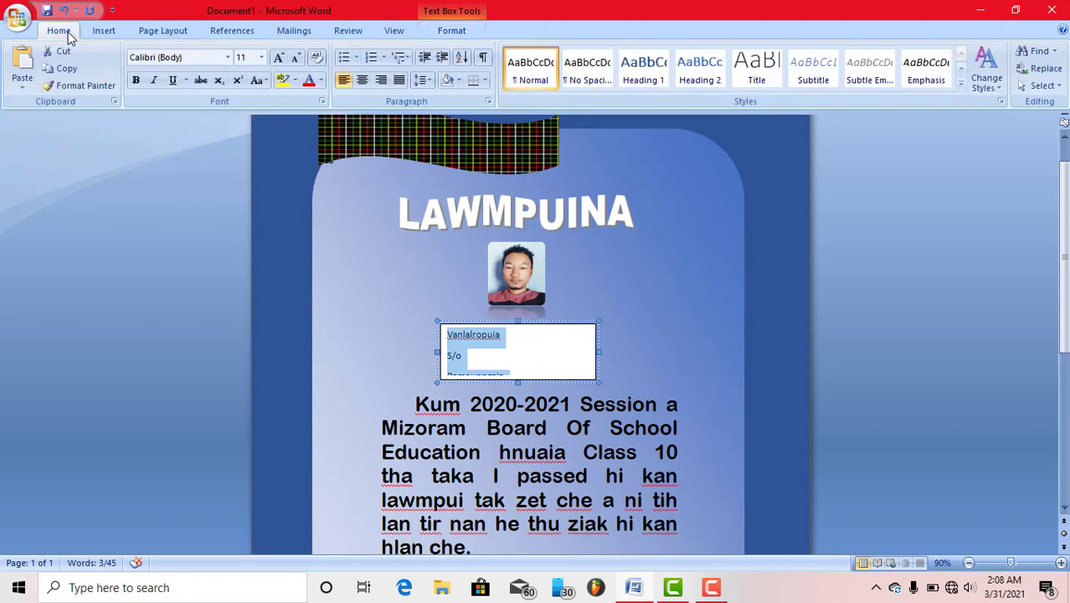
Remove space after paragraphs, then center, italicize and set the text box lines to 14 pt.
{"action": "left_click", "coordinate": [422, 84]}
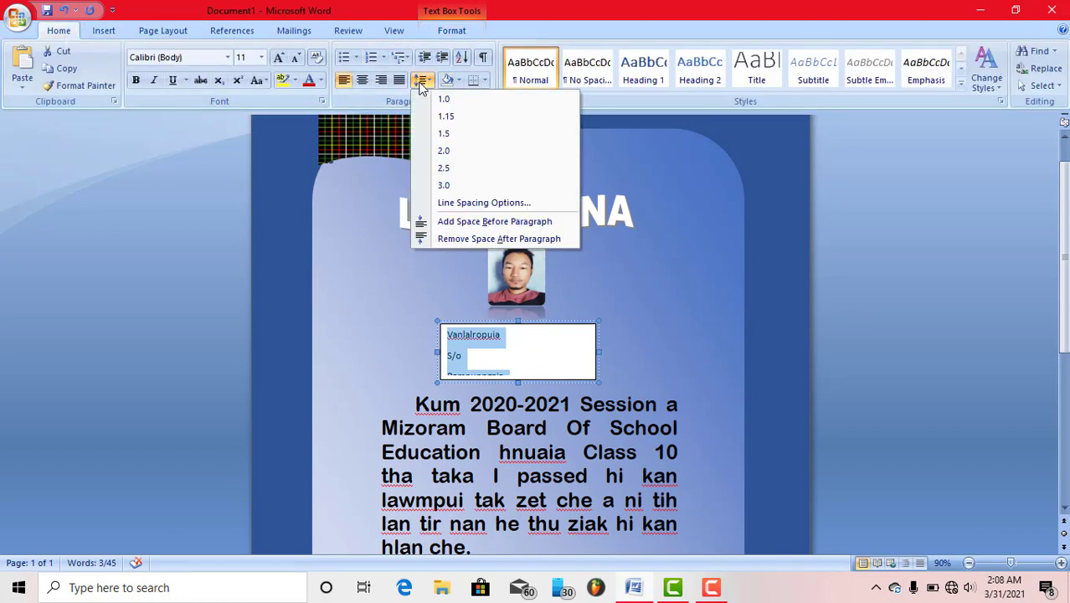
{"action": "left_click", "coordinate": [453, 239]}
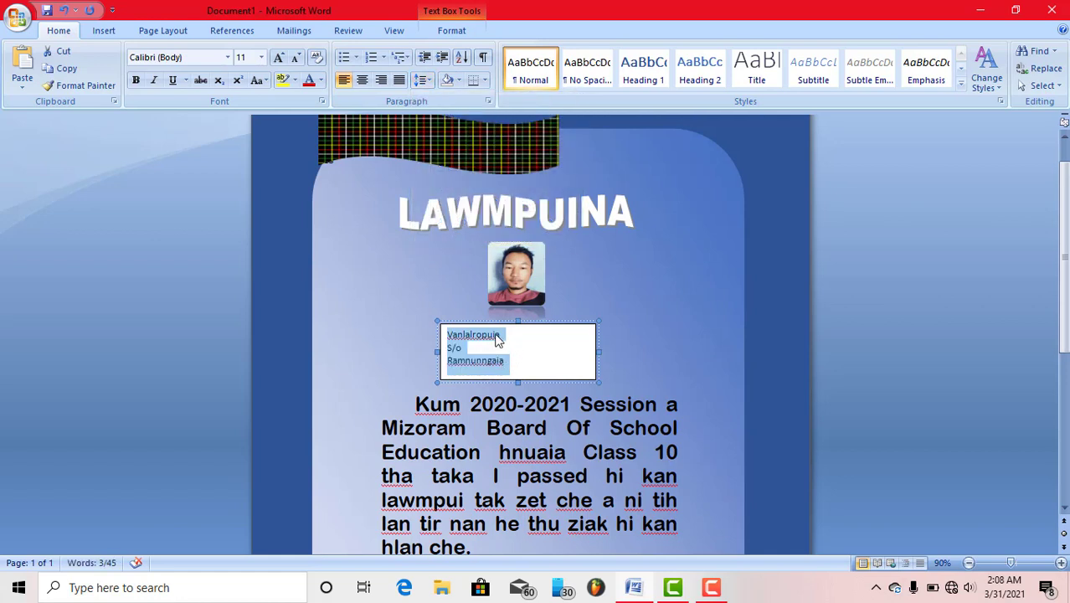
{"action": "left_click", "coordinate": [362, 80]}
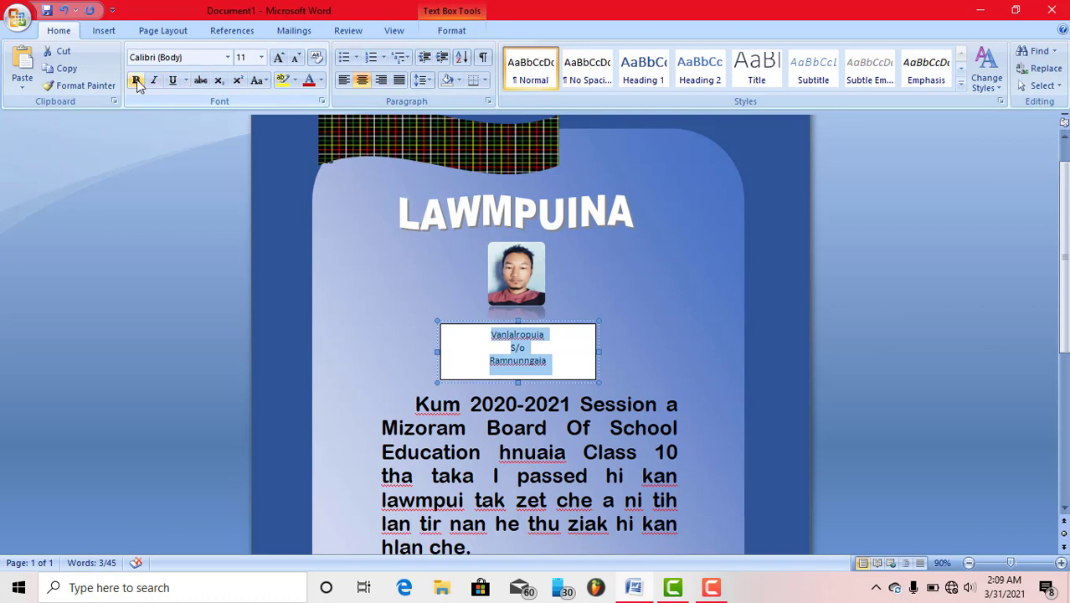
{"action": "left_click", "coordinate": [279, 57]}
{"action": "left_click", "coordinate": [279, 57]}
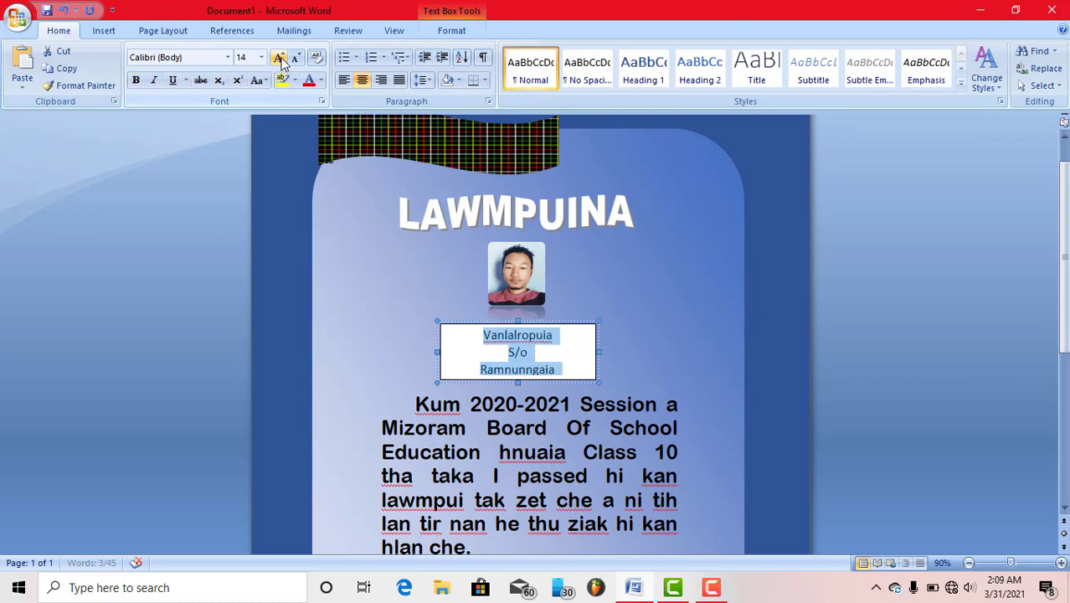
{"action": "left_click", "coordinate": [154, 81]}
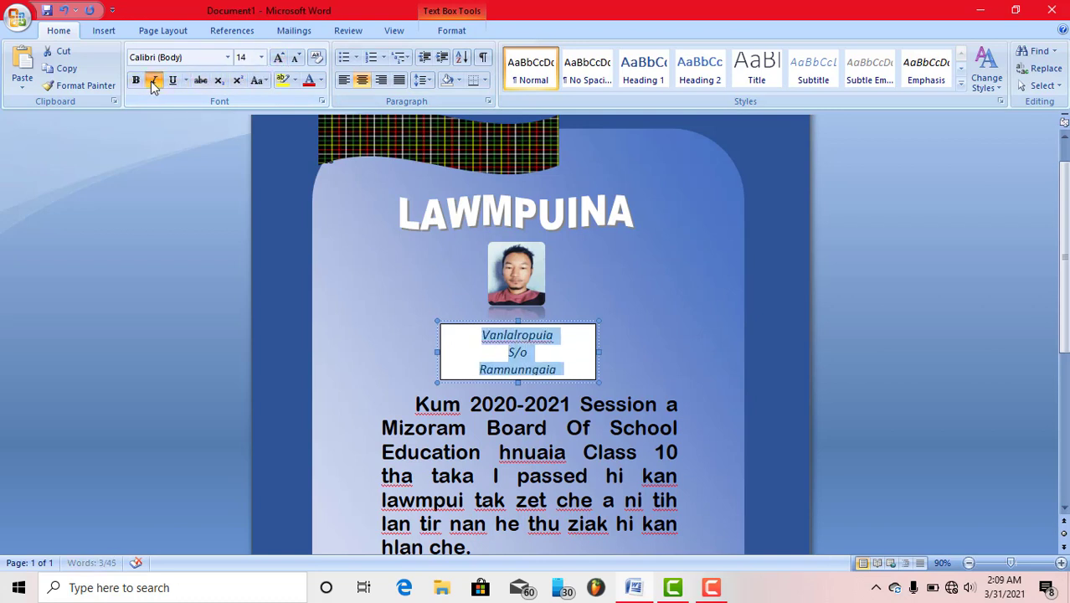
{"action": "left_click", "coordinate": [227, 57]}
{"action": "scroll", "coordinate": [201, 419], "scroll_direction": "down", "scroll_amount": 7}
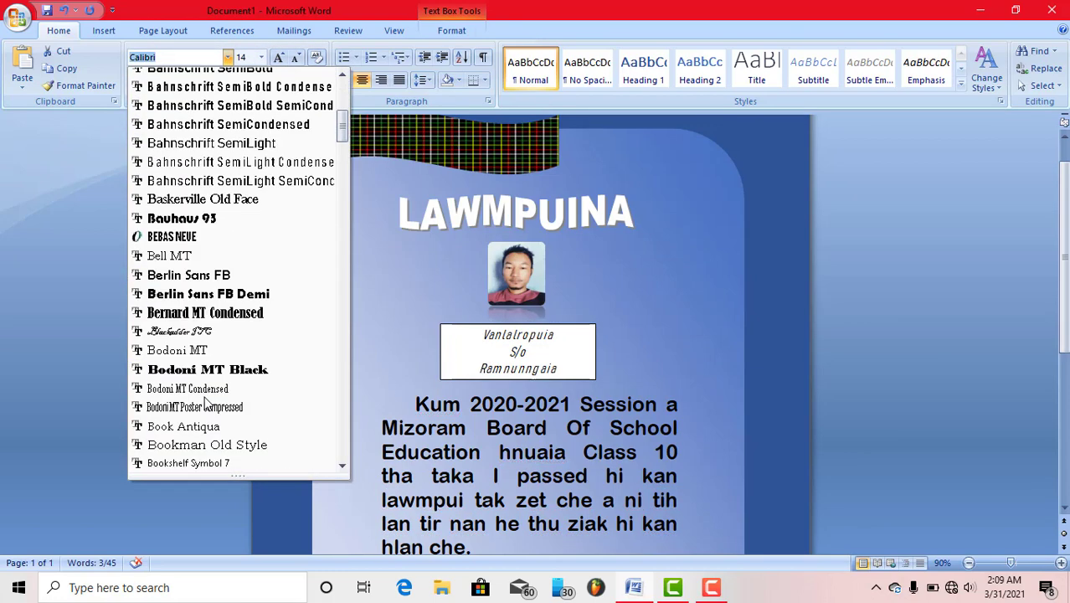
{"action": "scroll", "coordinate": [206, 404], "scroll_direction": "down", "scroll_amount": 1}
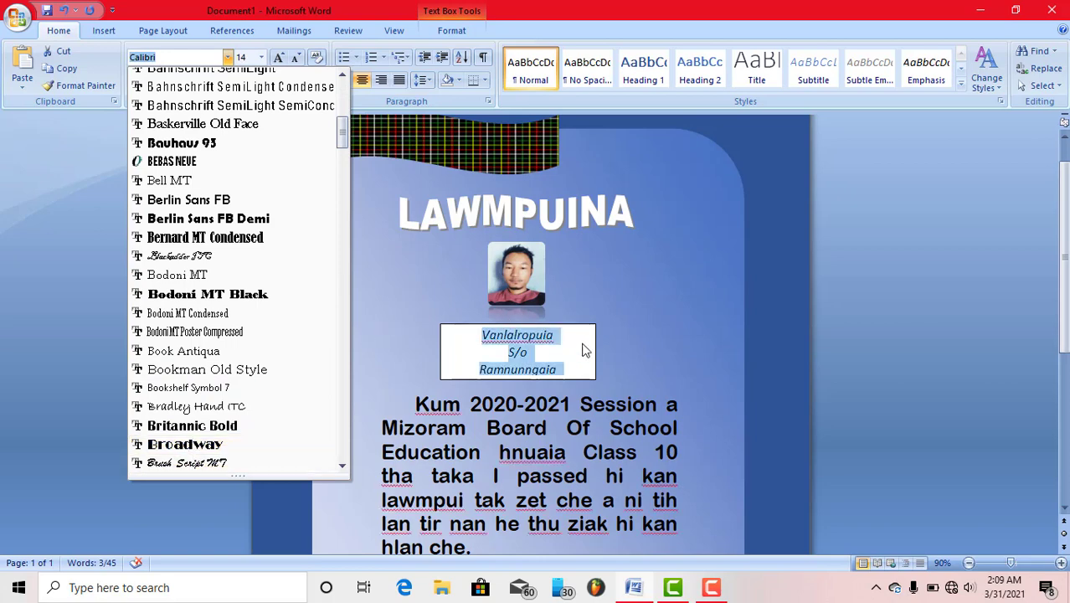
{"action": "key", "text": "Escape"}
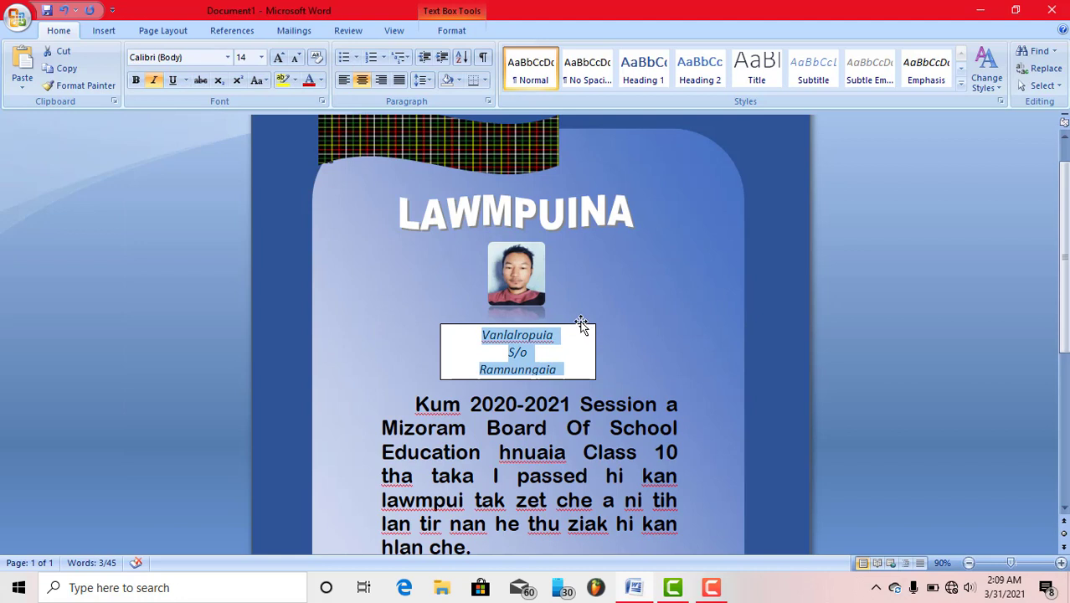
{"action": "left_click", "coordinate": [583, 324]}
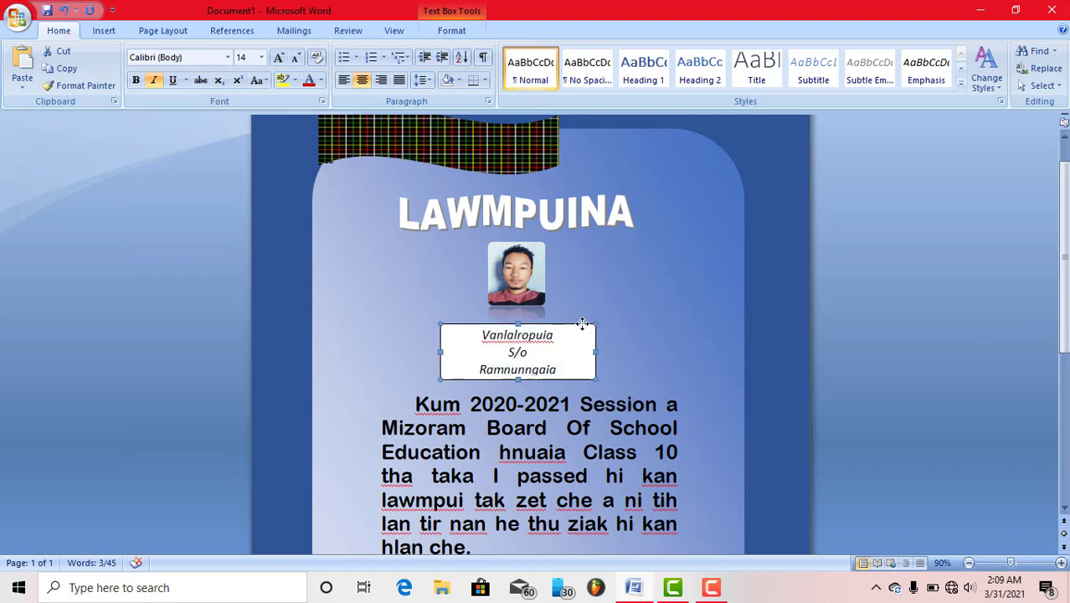
Set the name text box to No Outline and No Fill.
{"action": "double_click", "coordinate": [583, 325]}
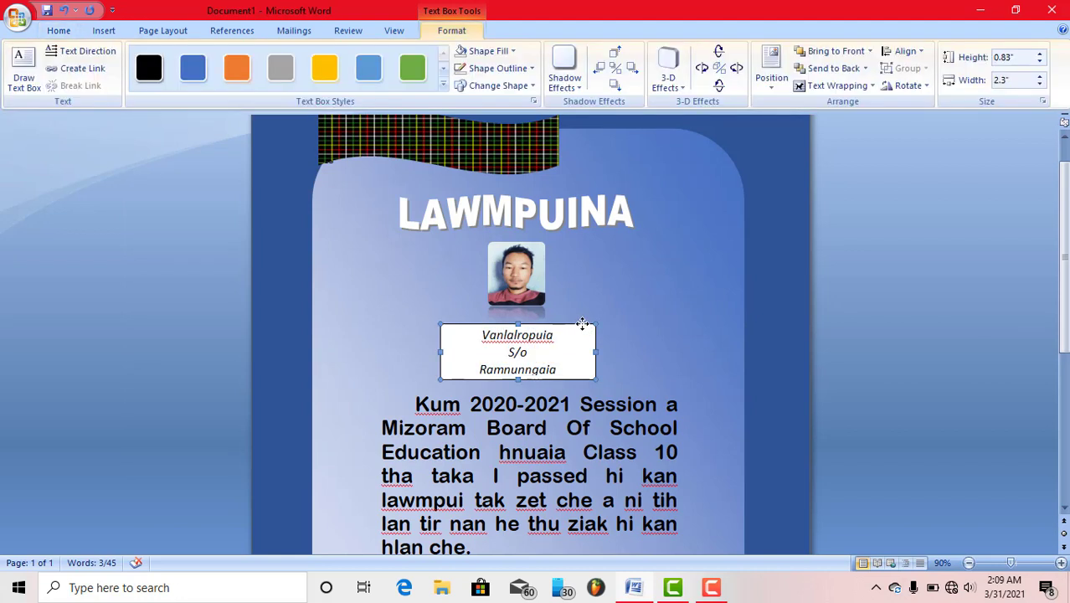
{"action": "left_click", "coordinate": [524, 74]}
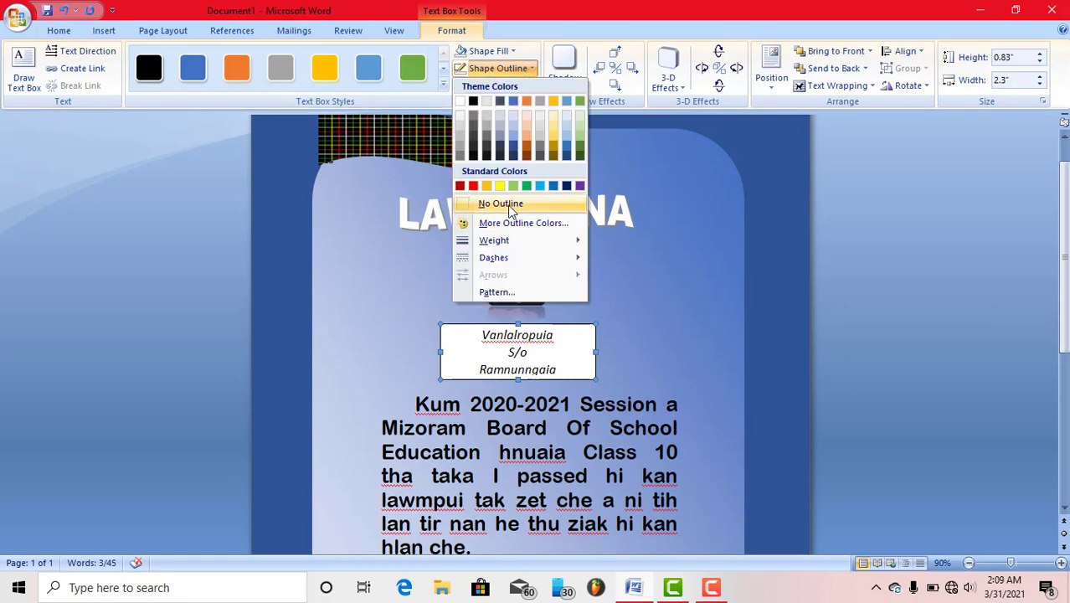
{"action": "left_click", "coordinate": [502, 203]}
{"action": "left_click", "coordinate": [500, 50]}
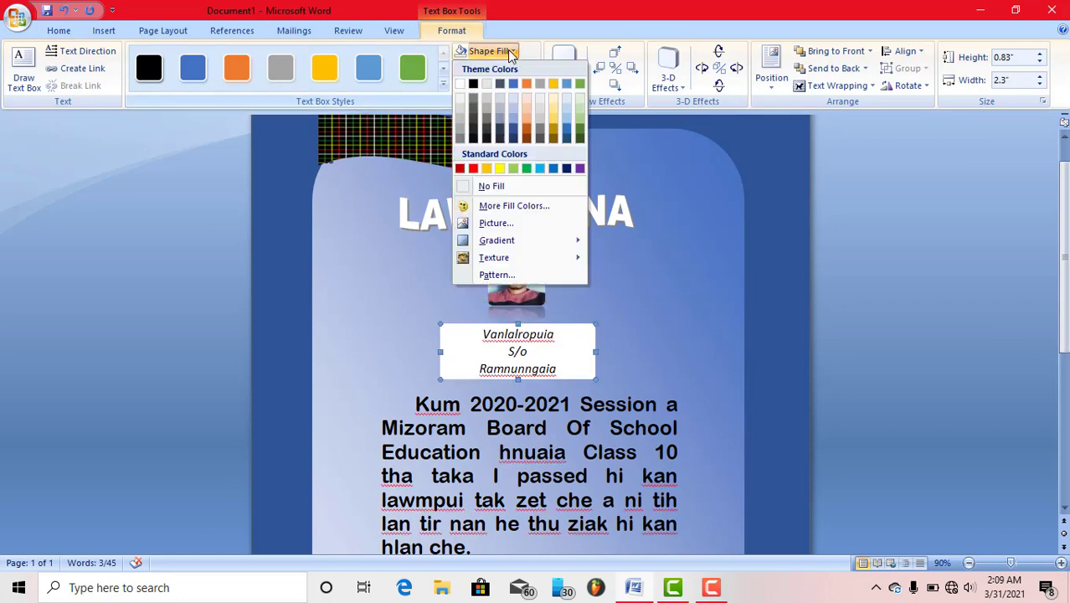
{"action": "left_click", "coordinate": [488, 186]}
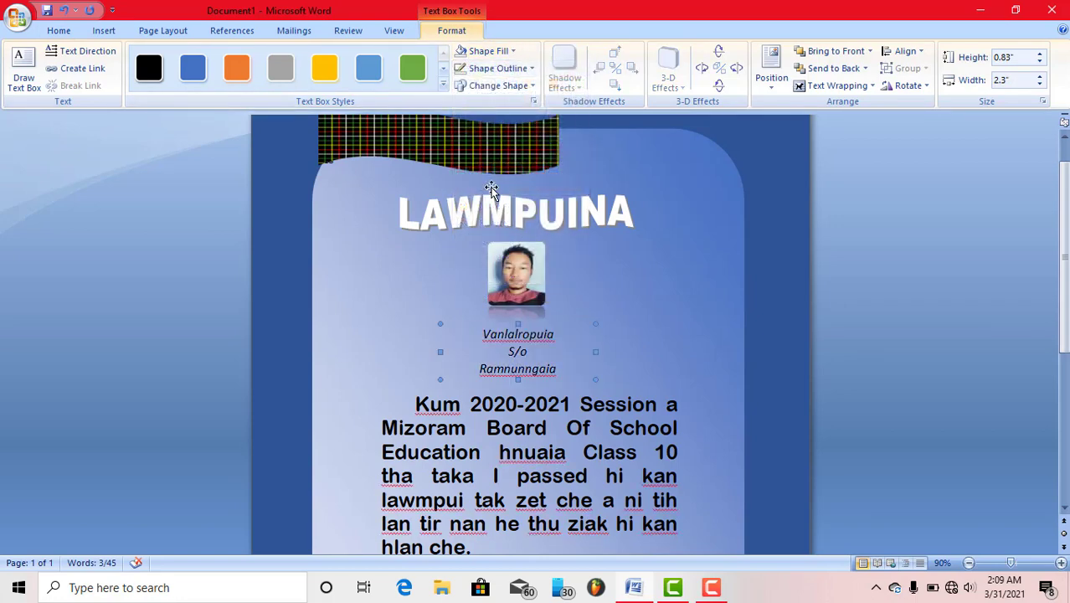
Set line spacing of all the name box text to 1.0.
{"action": "left_click", "coordinate": [524, 358]}
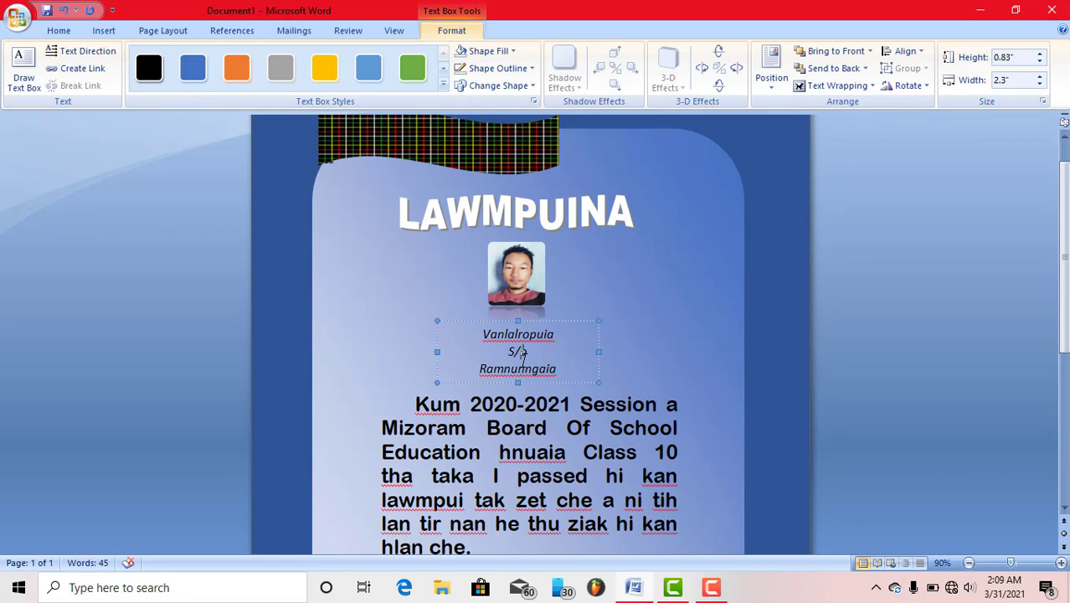
{"action": "key", "text": "ctrl+a"}
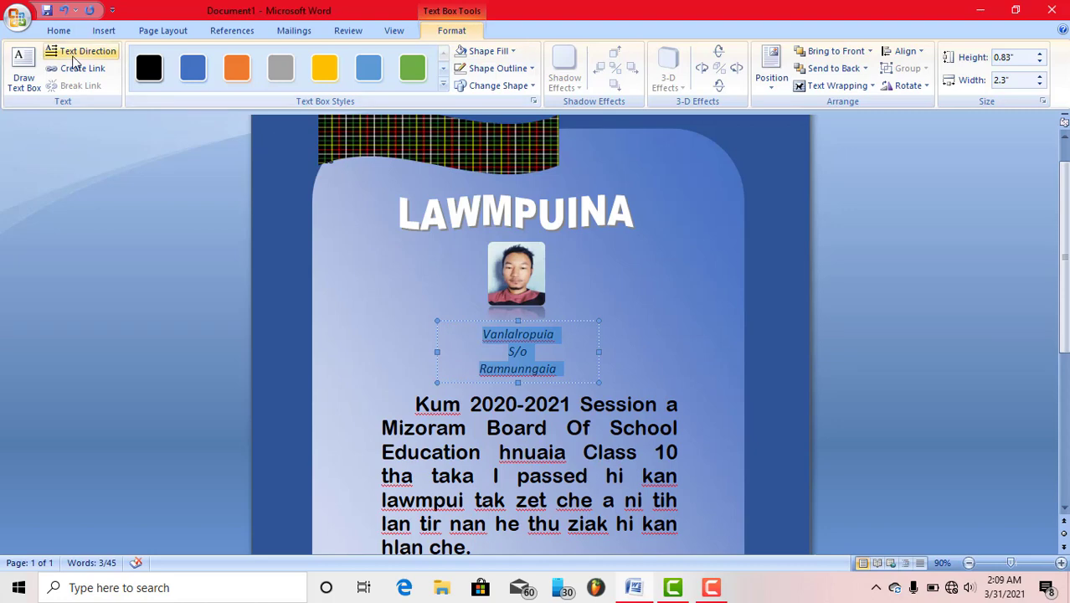
{"action": "left_click", "coordinate": [67, 35]}
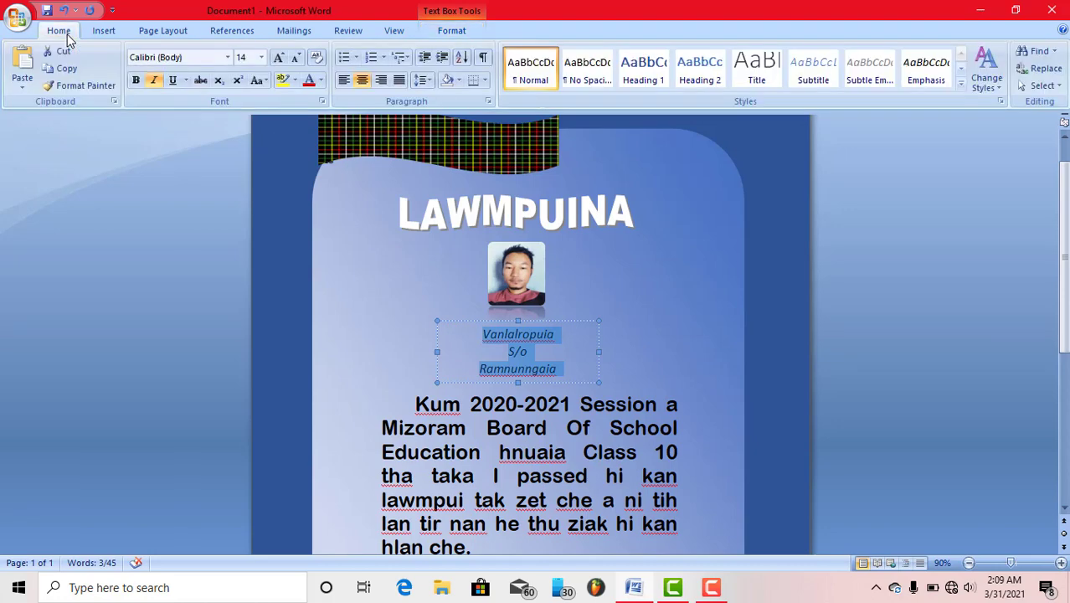
{"action": "left_click", "coordinate": [425, 80]}
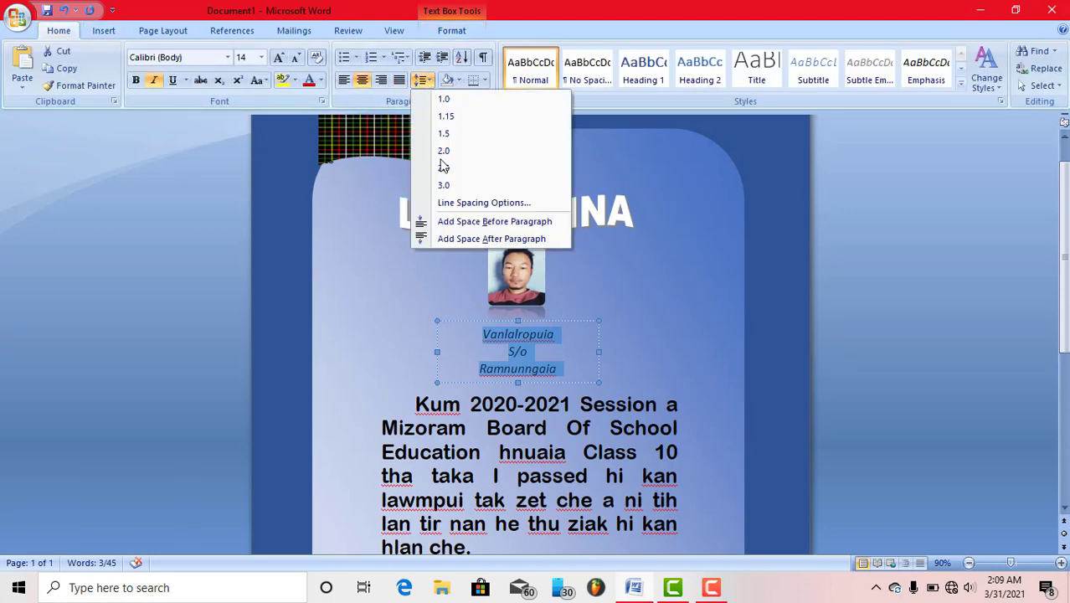
{"action": "left_click", "coordinate": [442, 101]}
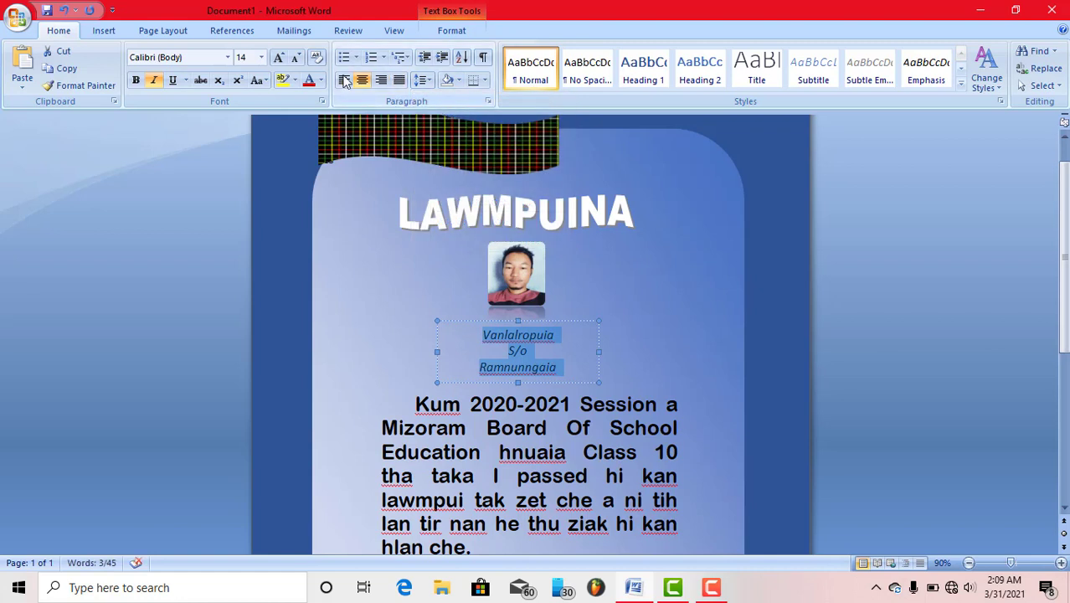
{"action": "left_click", "coordinate": [623, 329]}
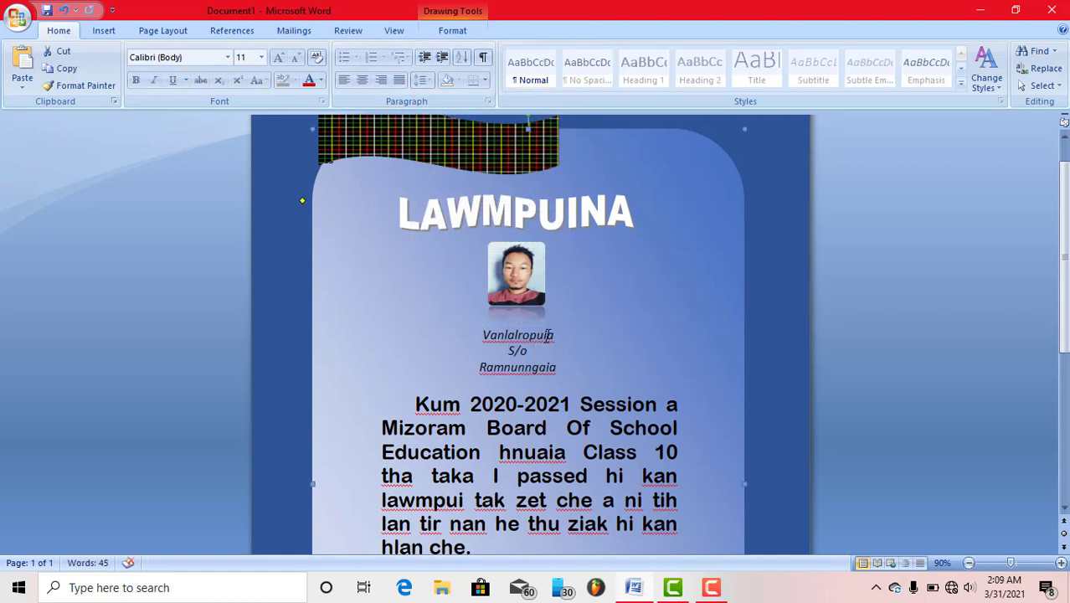
Nudge the name text box upward with the arrow keys until it's tucked under the photo.
{"action": "left_click", "coordinate": [546, 335]}
{"action": "left_click", "coordinate": [549, 319]}
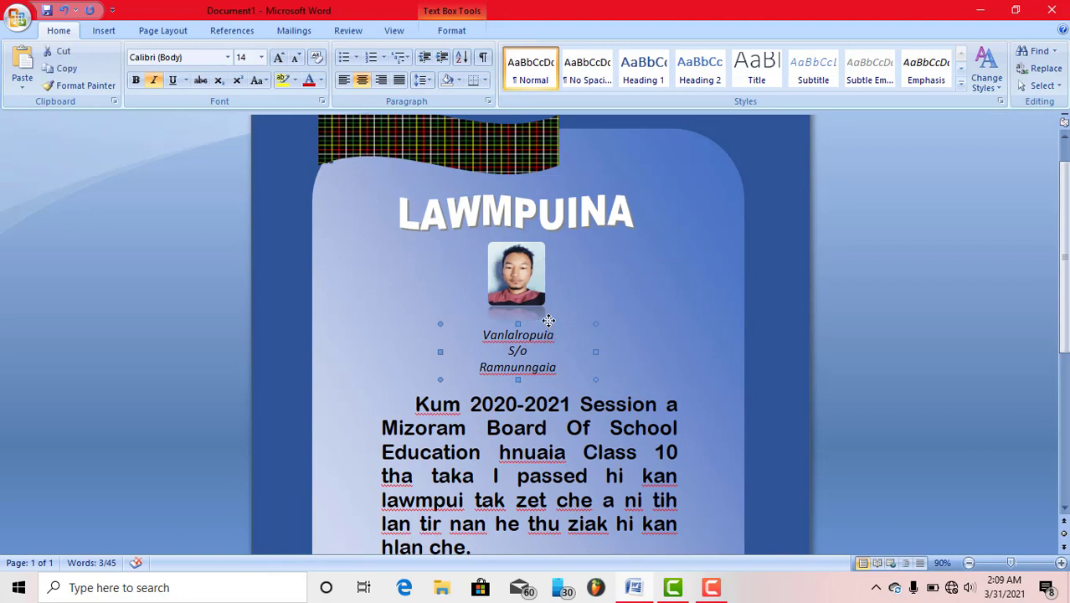
{"action": "key", "text": "Up"}
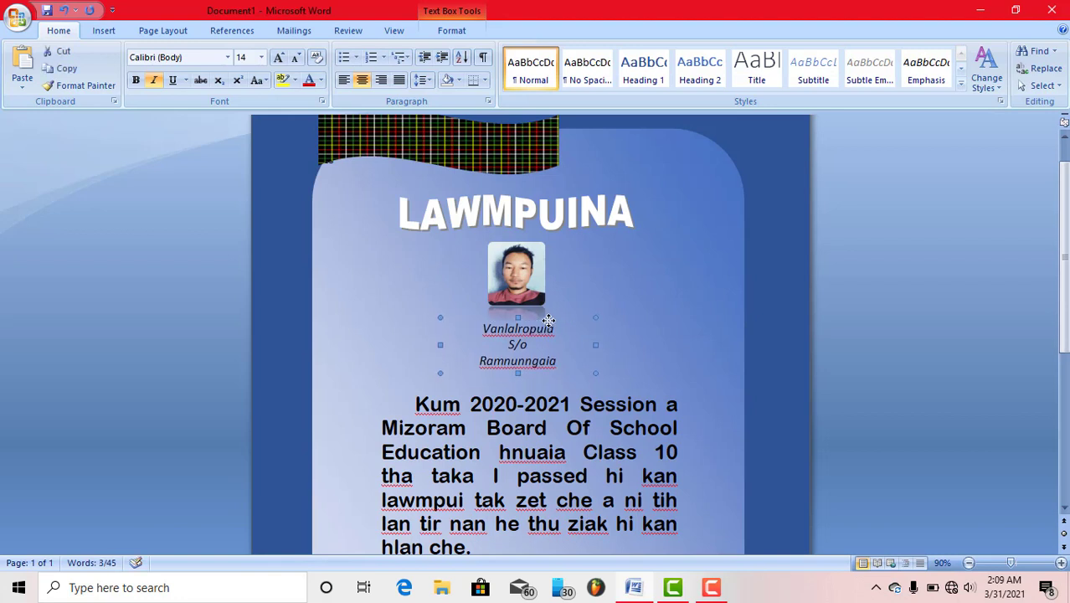
{"action": "key", "text": "ctrl+Up"}
{"action": "key", "text": "ctrl+Up"}
{"action": "key", "text": "ctrl+Up"}
{"action": "key", "text": "ctrl+Up"}
{"action": "key", "text": "ctrl+Right"}
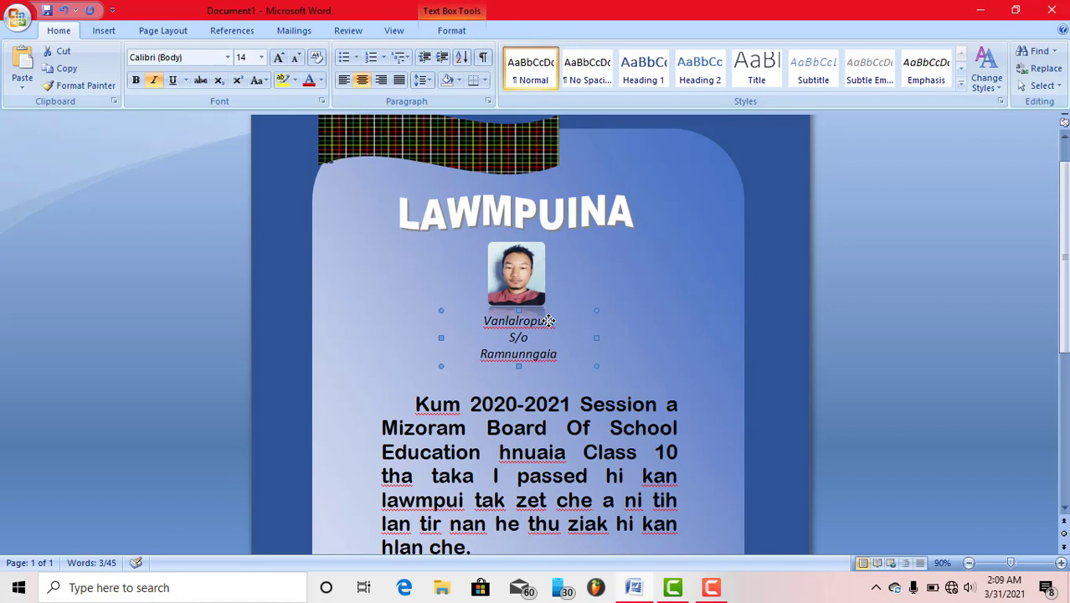
{"action": "key", "text": "ctrl+Right"}
{"action": "key", "text": "ctrl+Up"}
{"action": "key", "text": "ctrl+Up"}
{"action": "key", "text": "ctrl+Up"}
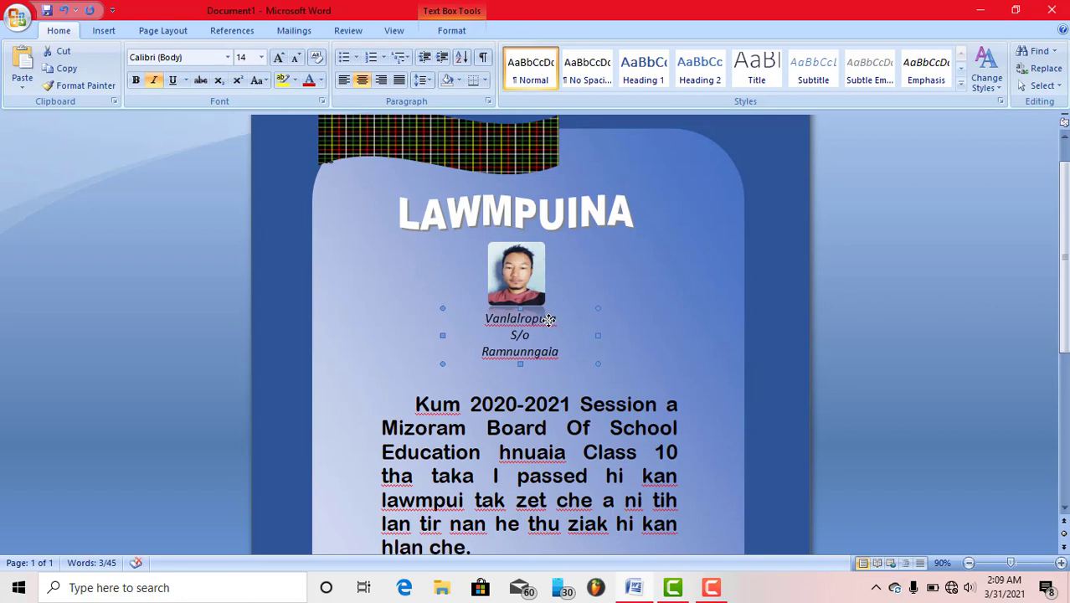
{"action": "key", "text": "ctrl+Left"}
{"action": "key", "text": "ctrl+Left"}
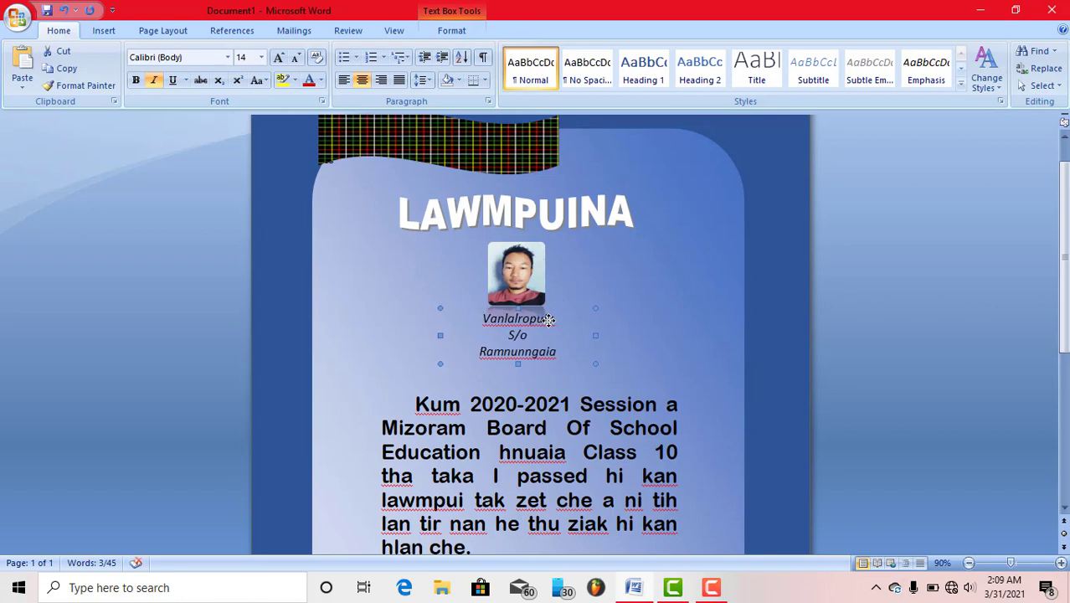
{"action": "left_click", "coordinate": [536, 368]}
{"action": "left_click", "coordinate": [536, 352]}
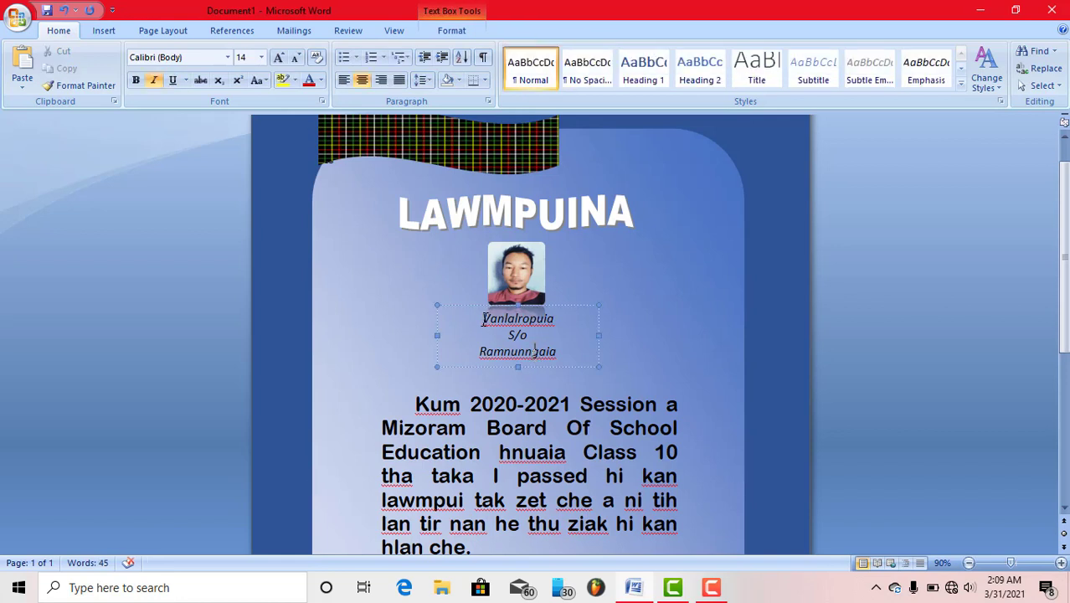
Change the font colour of the three name box lines to White.
{"action": "left_click_drag", "start_coordinate": [484, 320], "coordinate": [527, 366]}
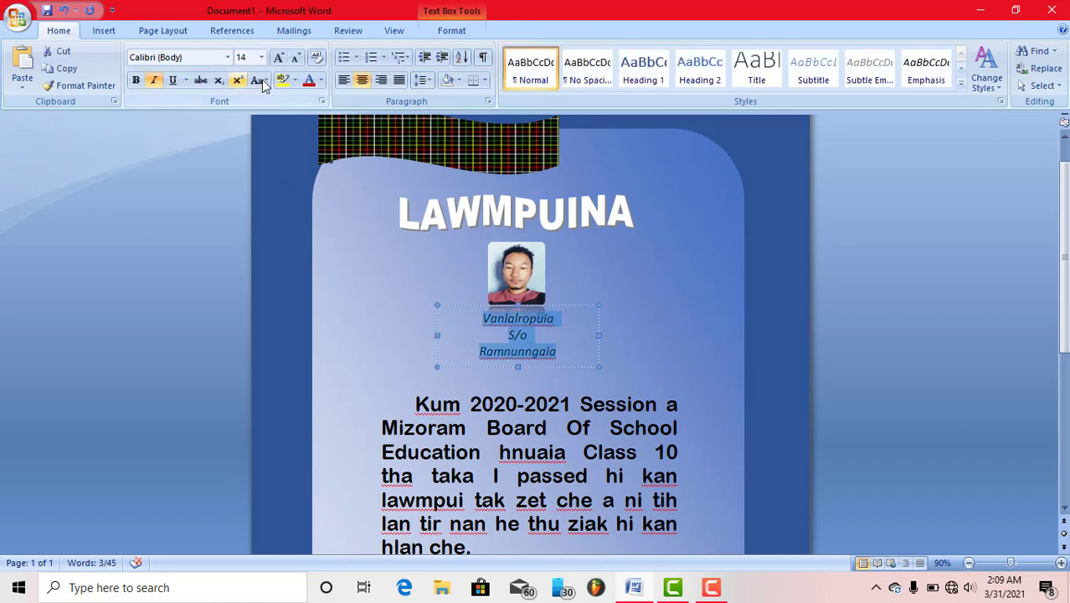
{"action": "left_click", "coordinate": [314, 86]}
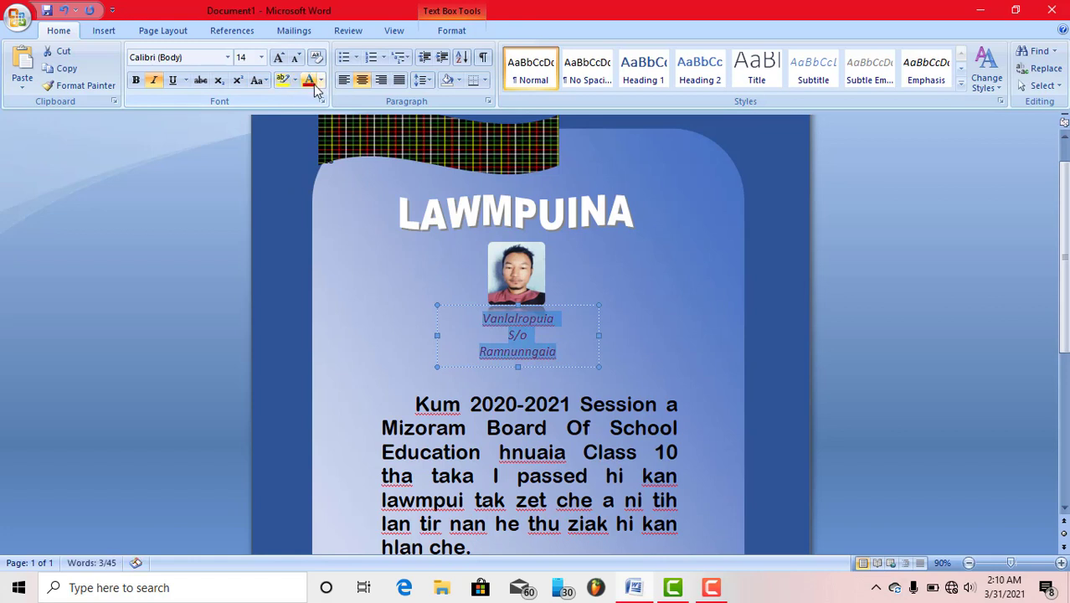
{"action": "left_click", "coordinate": [320, 81]}
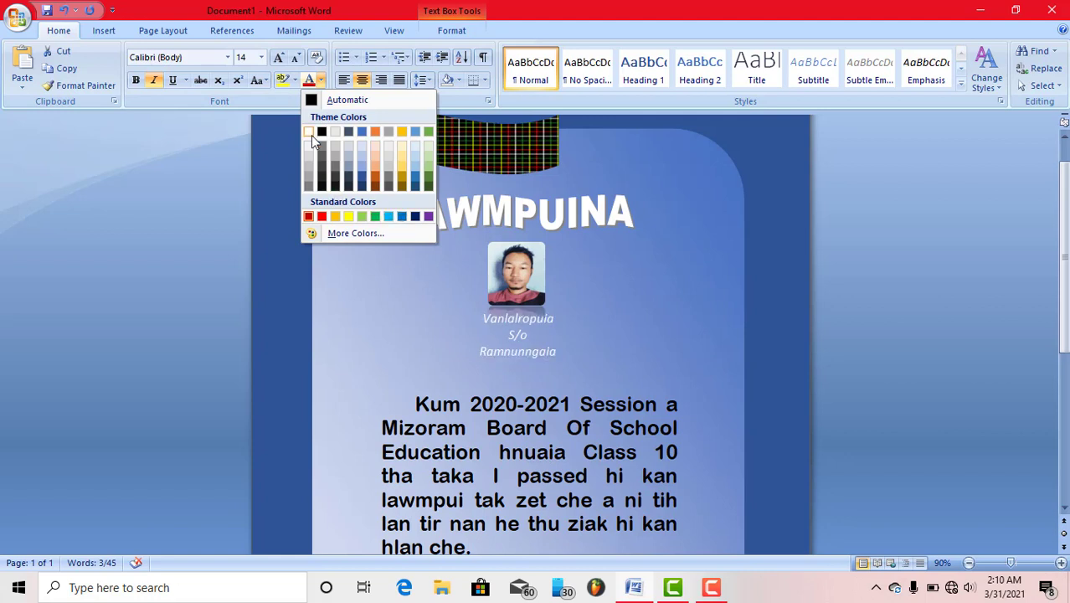
{"action": "left_click", "coordinate": [309, 133]}
{"action": "left_click", "coordinate": [590, 328]}
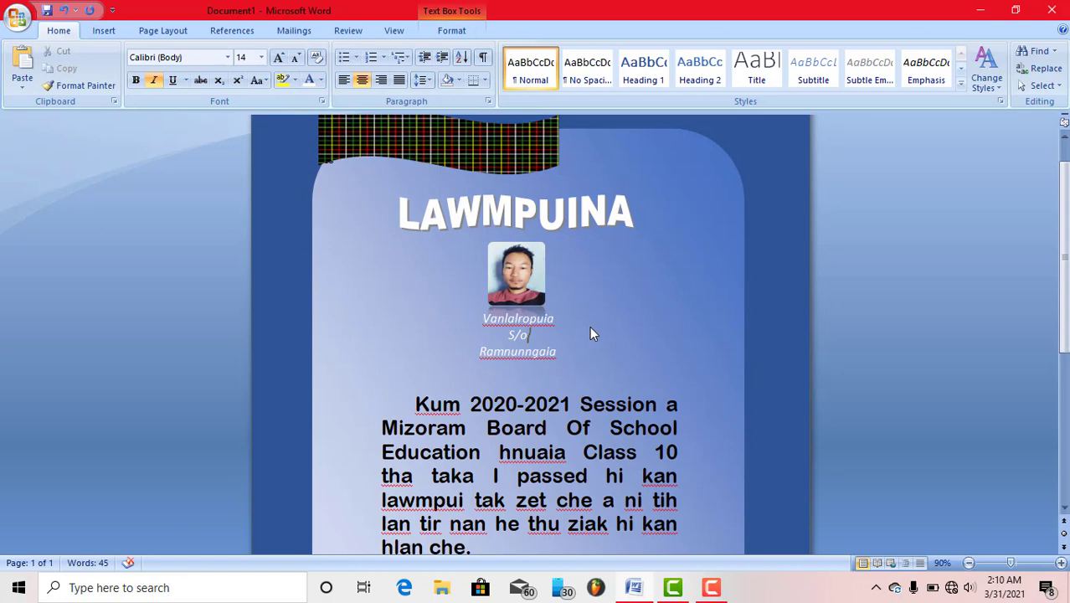
Zoom out to 50% to review the whole certificate page.
{"action": "left_click", "coordinate": [969, 562]}
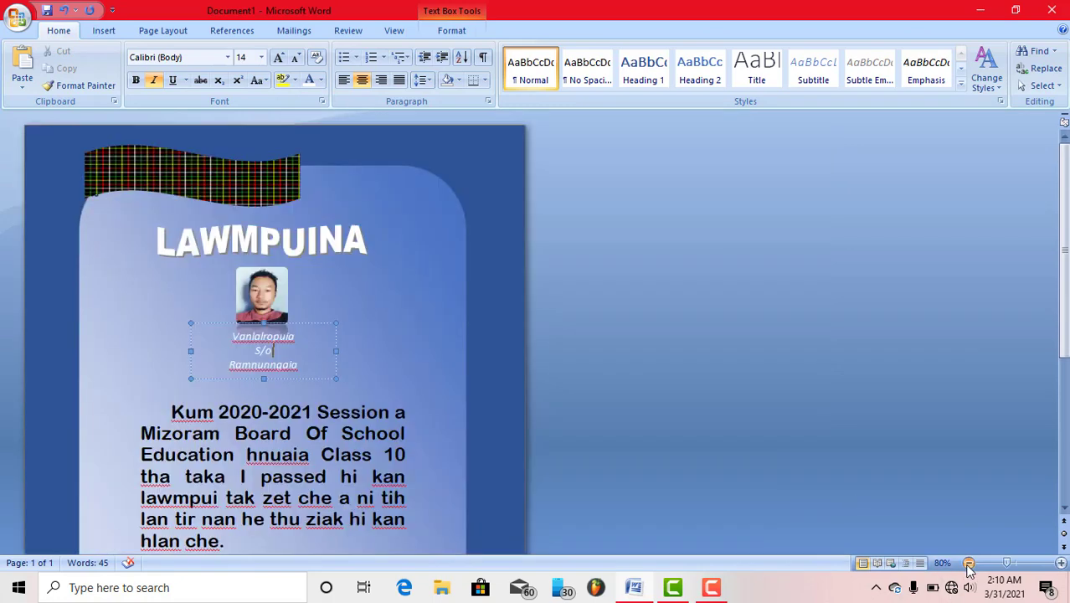
{"action": "left_click", "coordinate": [969, 563]}
{"action": "left_click", "coordinate": [969, 563]}
{"action": "left_click", "coordinate": [969, 563]}
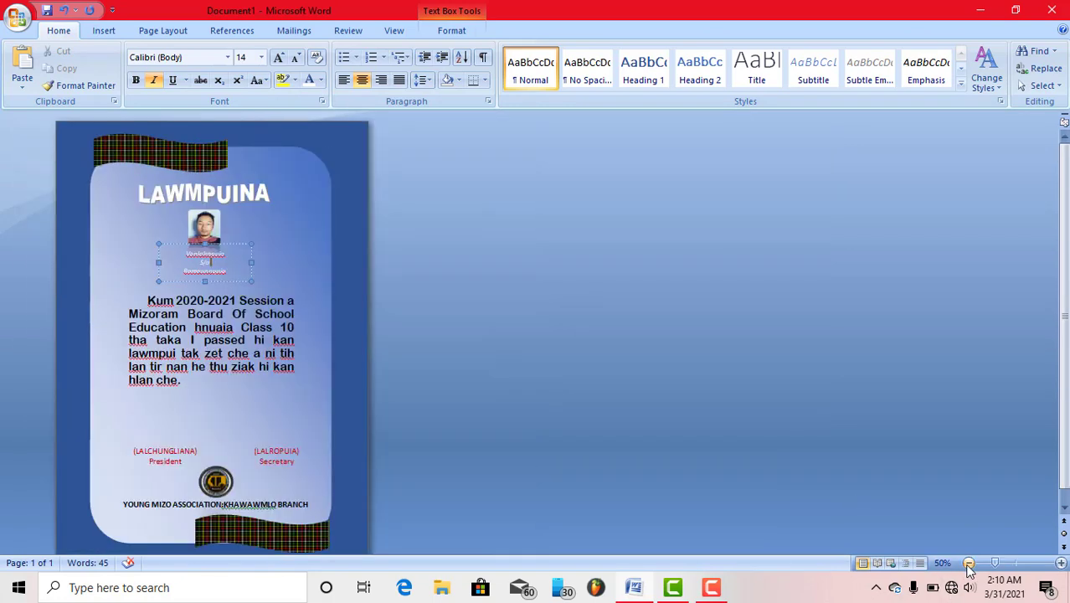
{"action": "left_click", "coordinate": [565, 372]}
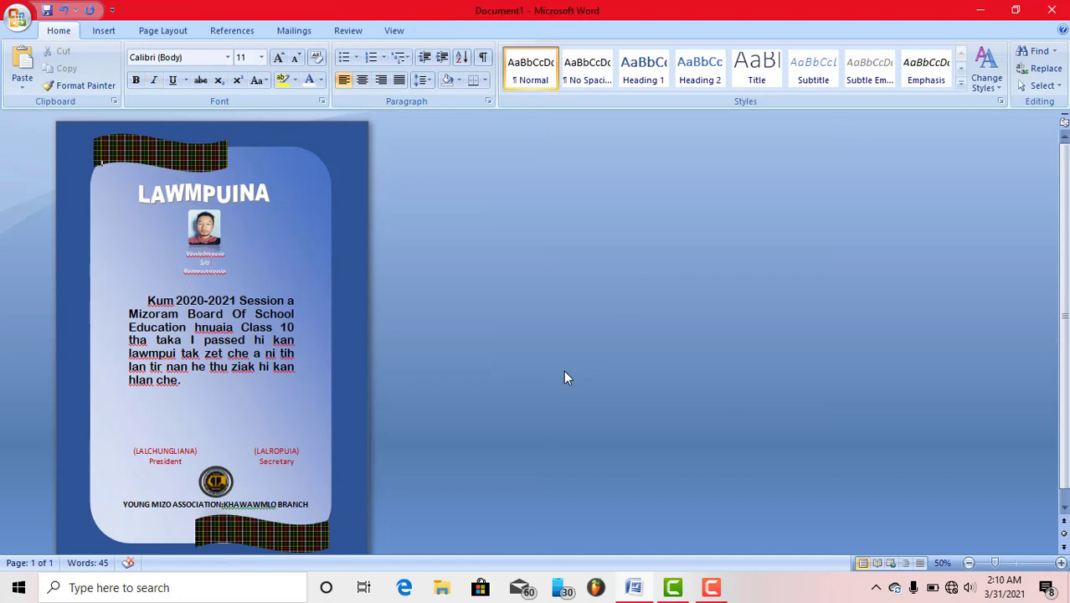